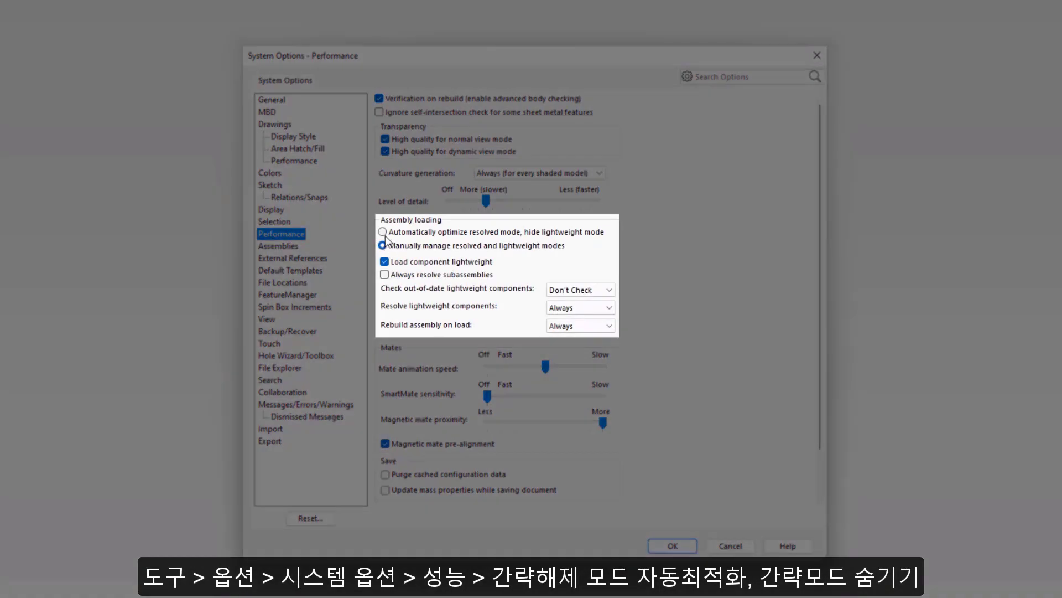
Step: Set assembly loading to automatically optimize resolved mode and hide lightweight mode, and open Sorting Facility Layout_Final.SLDASM in Resolved mode
left_click(383, 232)
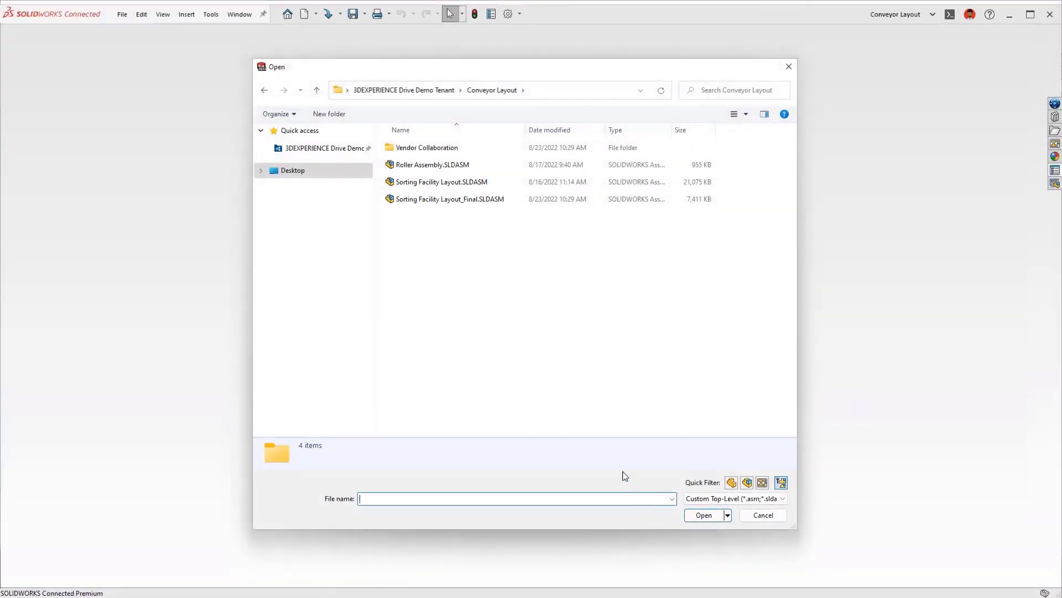
left_click(465, 200)
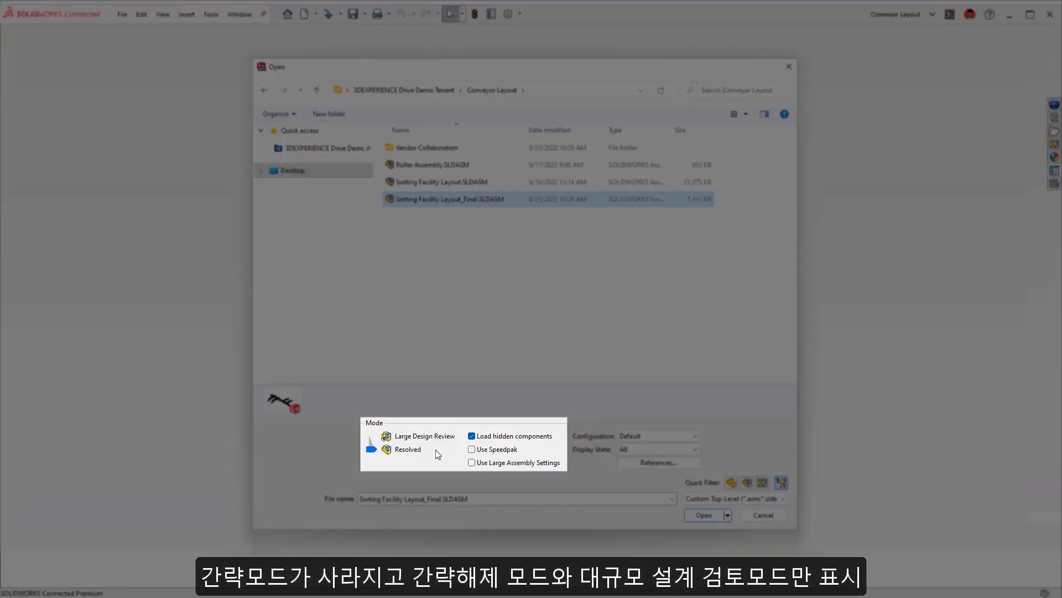
left_click(698, 516)
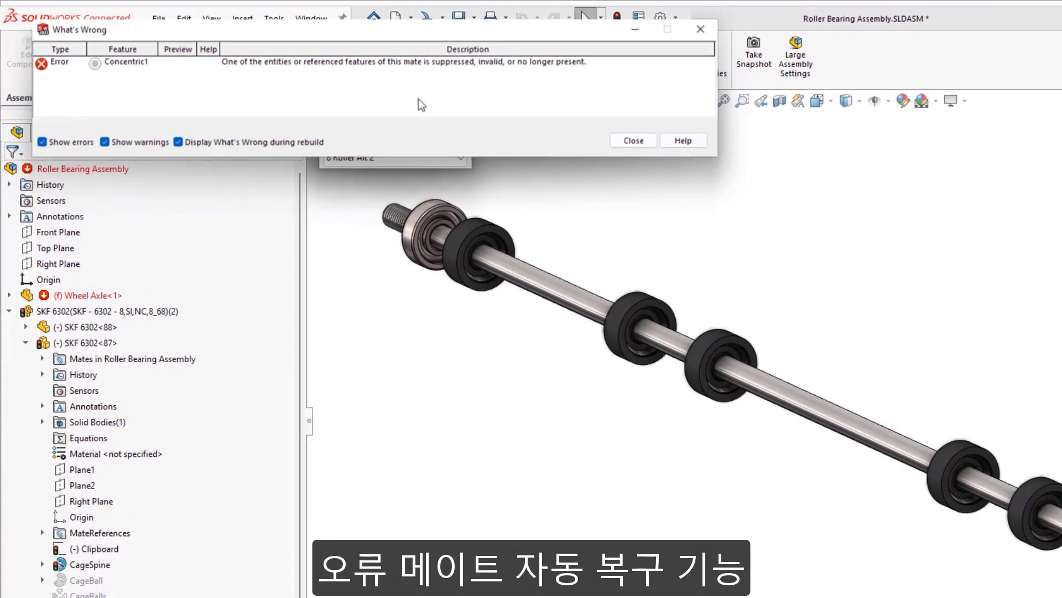
Step: Auto-repair all broken mates of the Roller Bearing Assembly at once and bring up its list of configurations
left_click(632, 141)
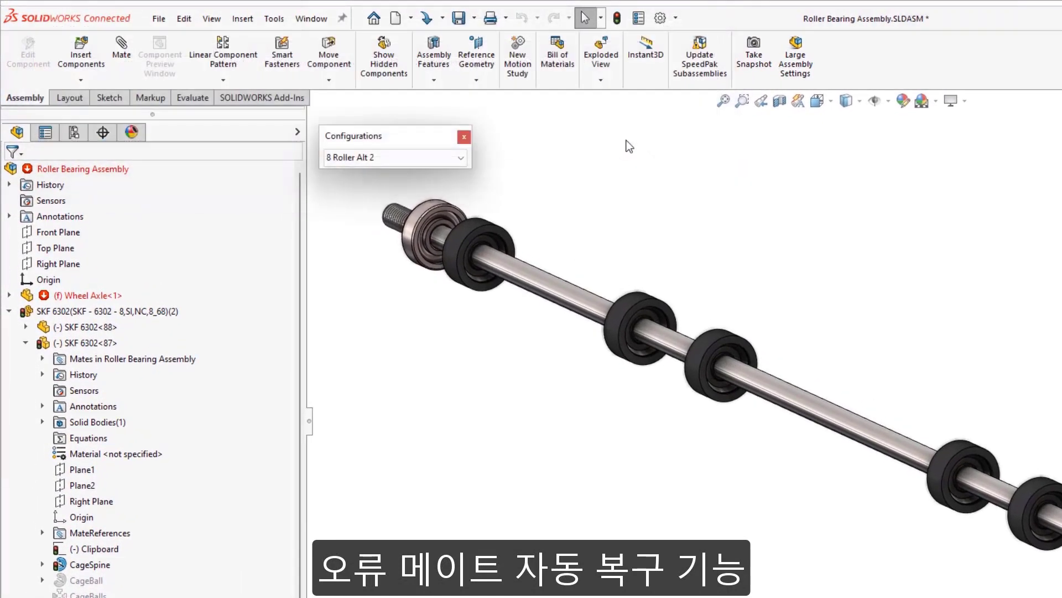
left_click(9, 312)
left_click(9, 343)
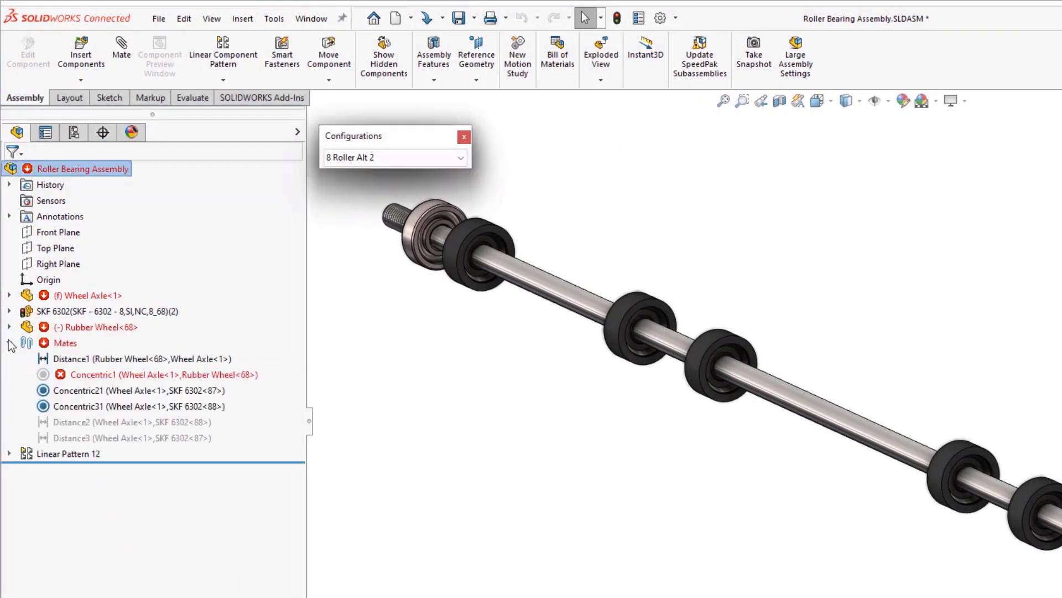
left_click(61, 375)
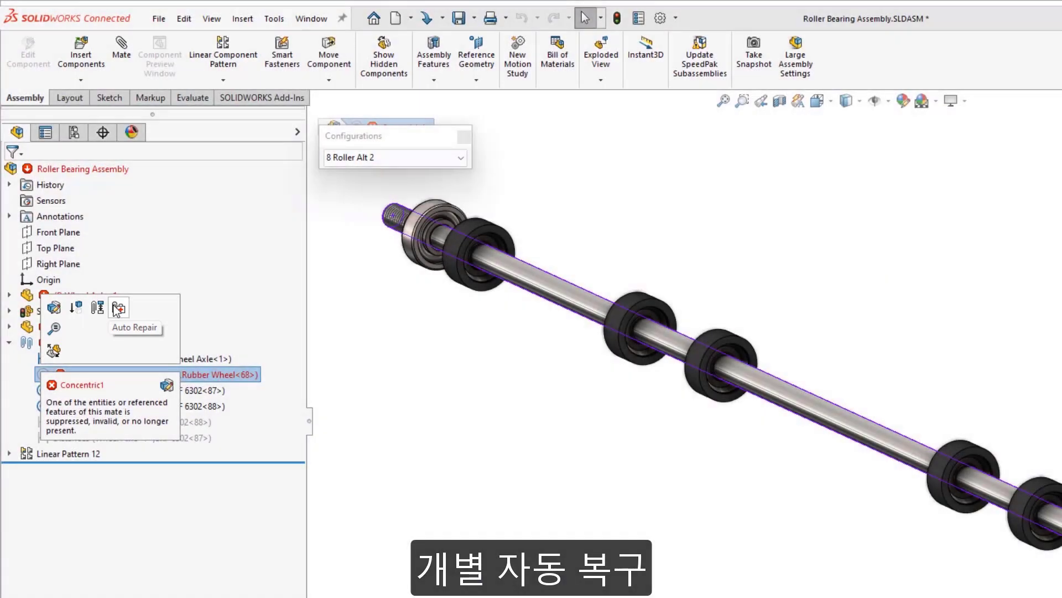
right_click(27, 342)
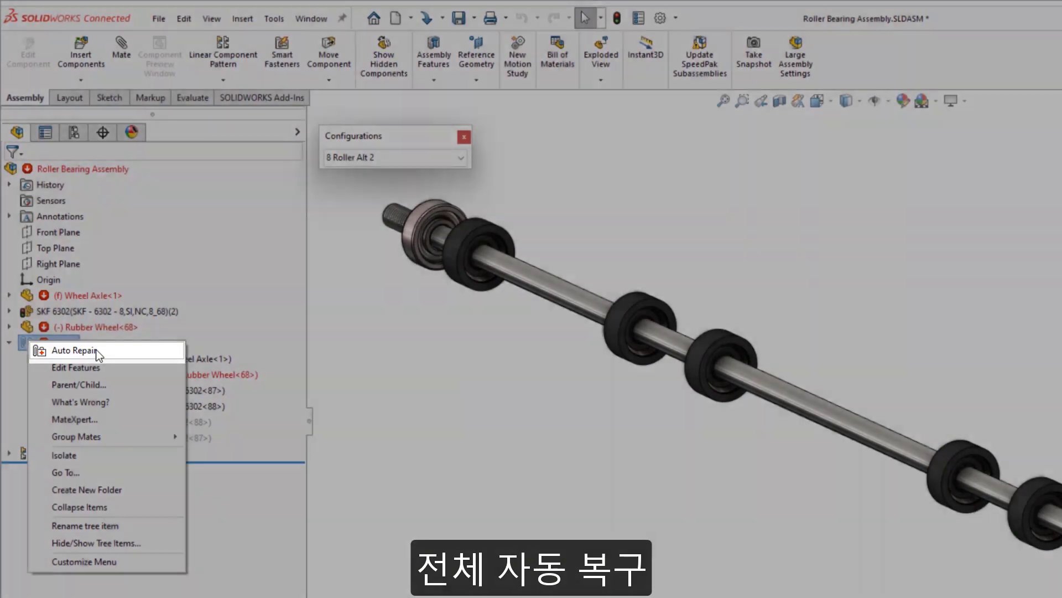
left_click(96, 350)
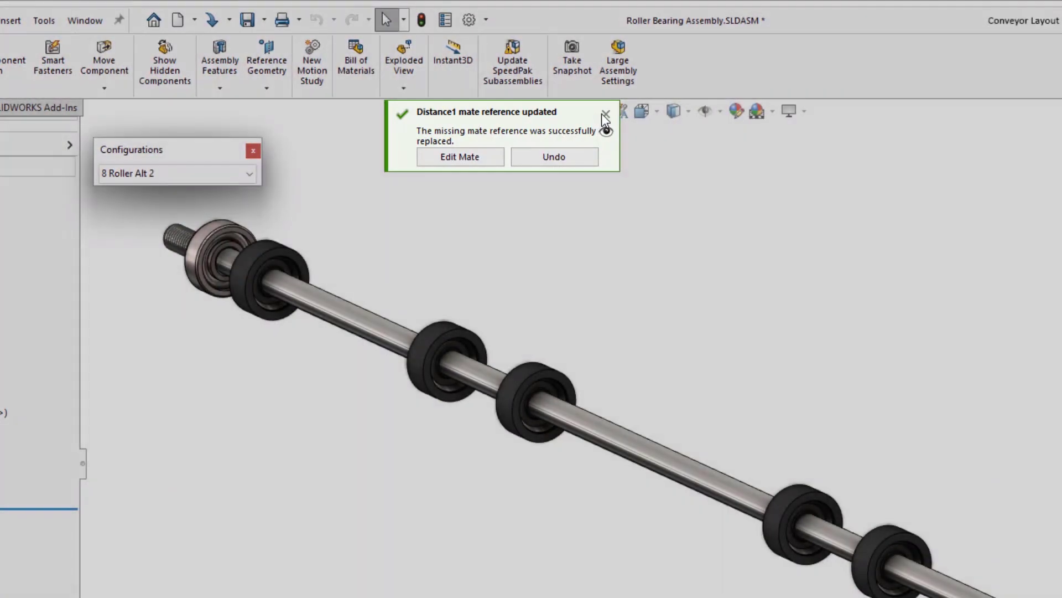
left_click(605, 113)
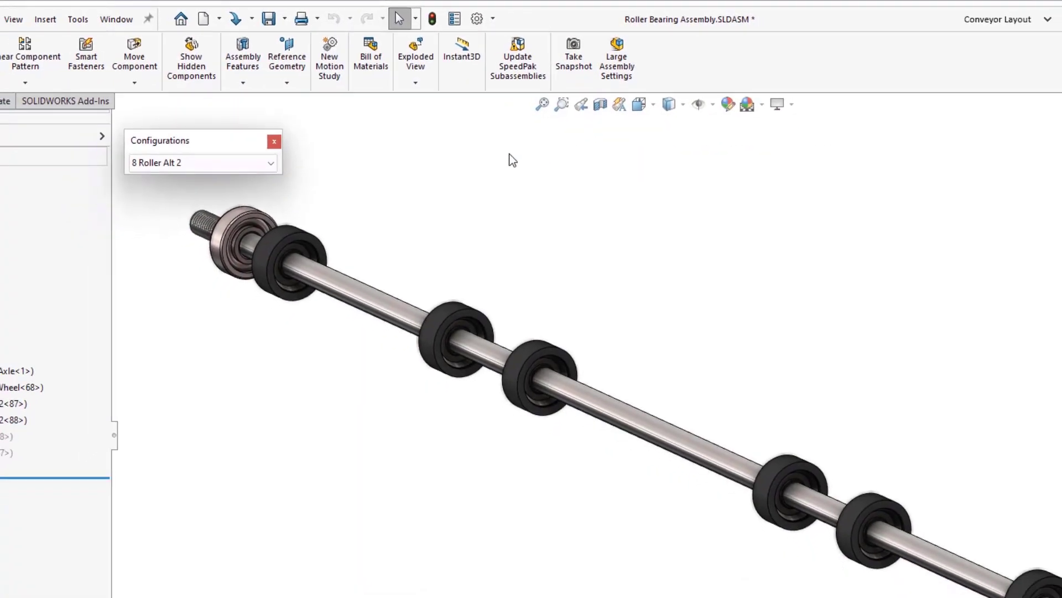
left_click(288, 154)
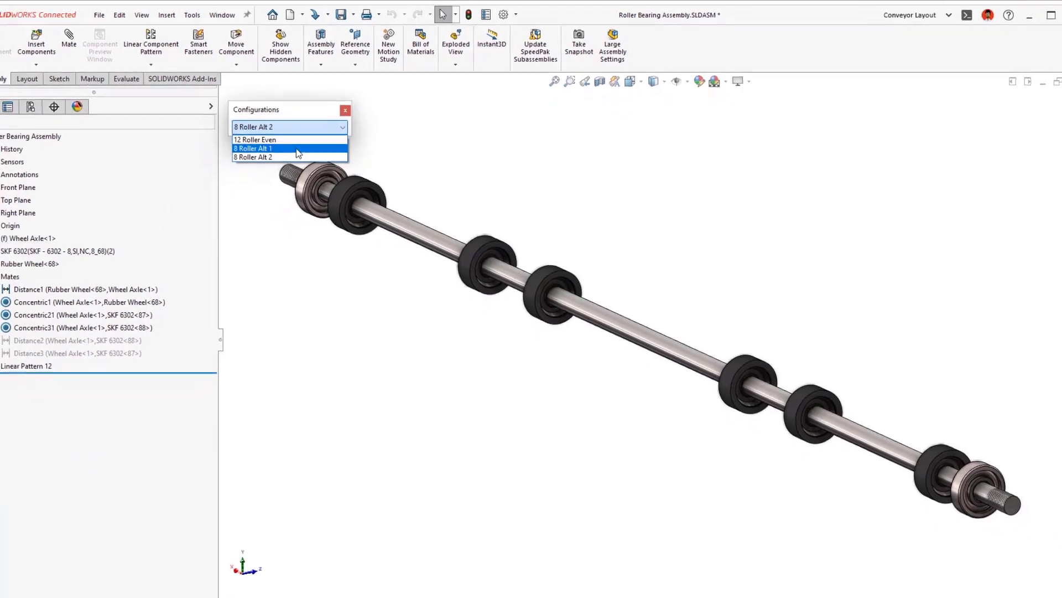
Step: In the Move/Copy Body feature for CirPattern1, set the X translation to the equation "spacing"/2
left_click(232, 184)
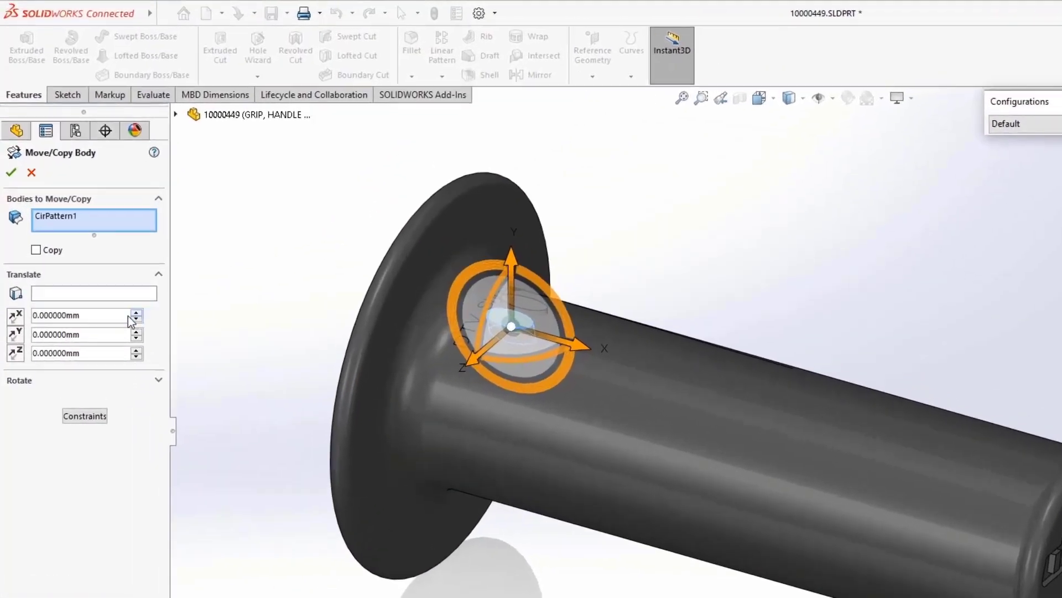
left_click(92, 241)
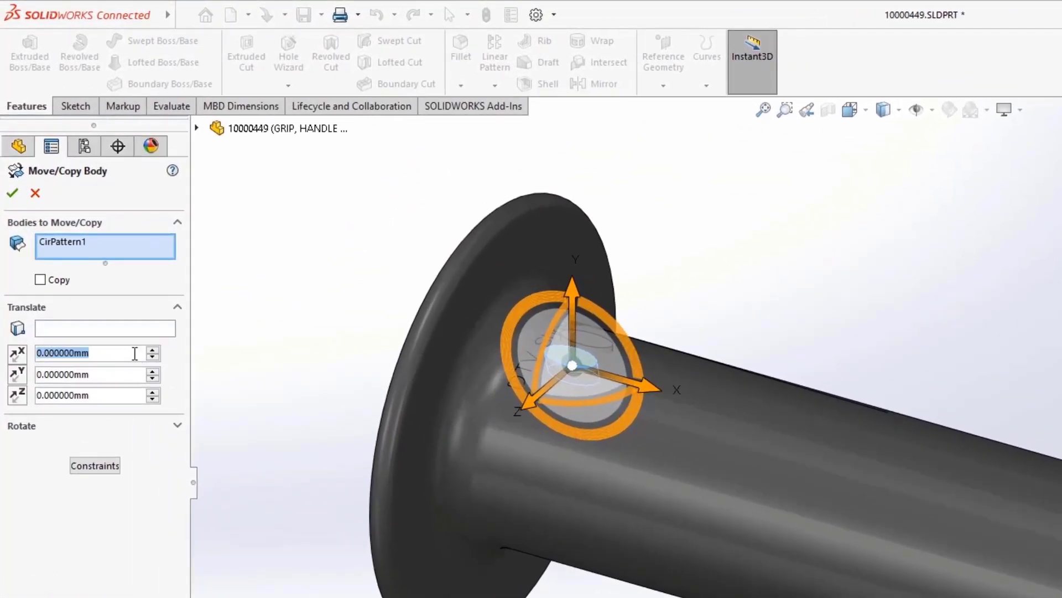
type("=")
mouse_move(140, 378)
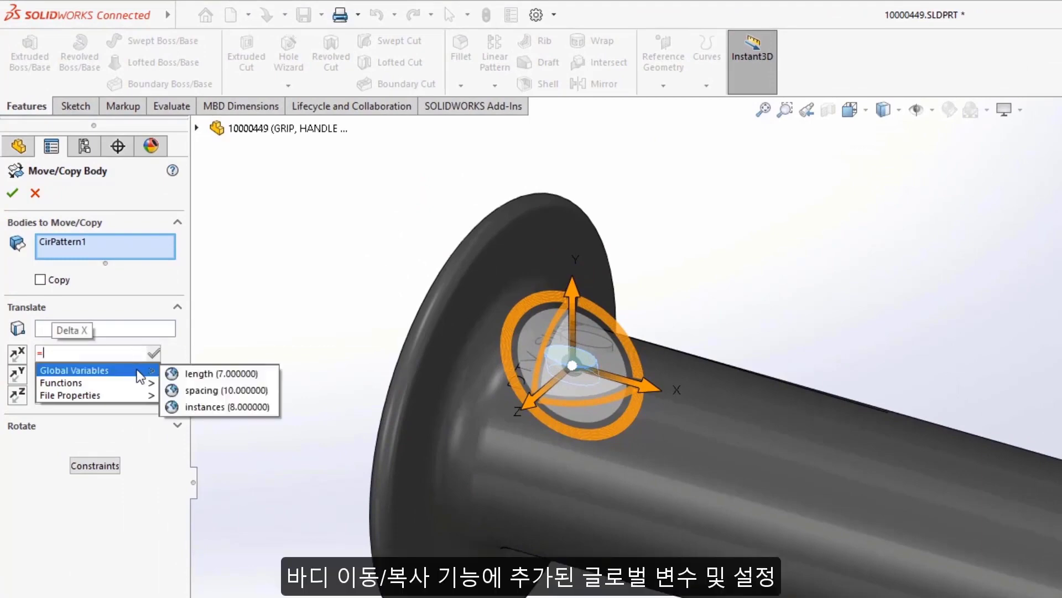
left_click(223, 390)
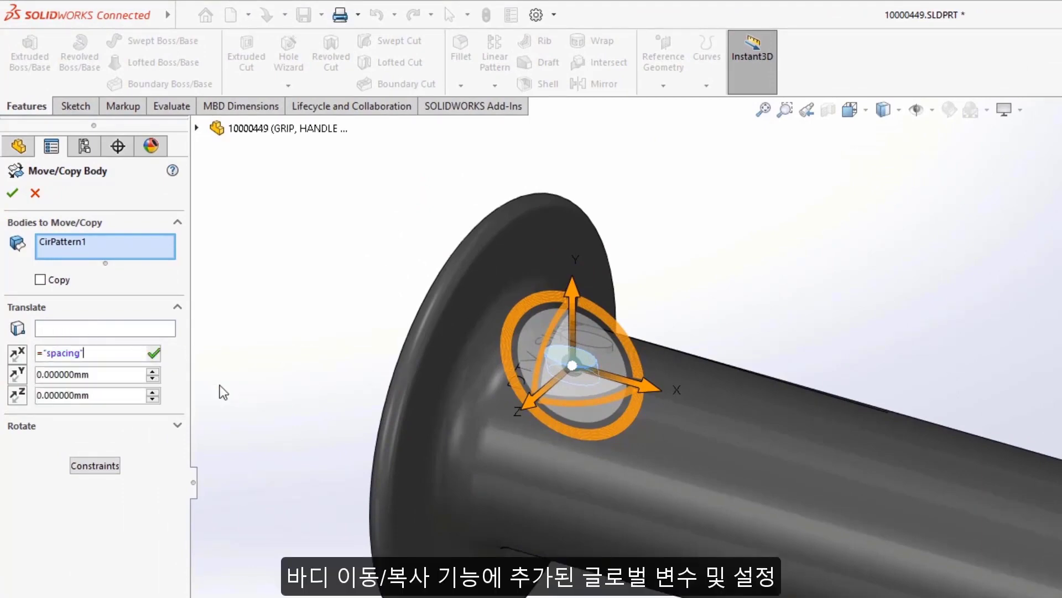
type("/2")
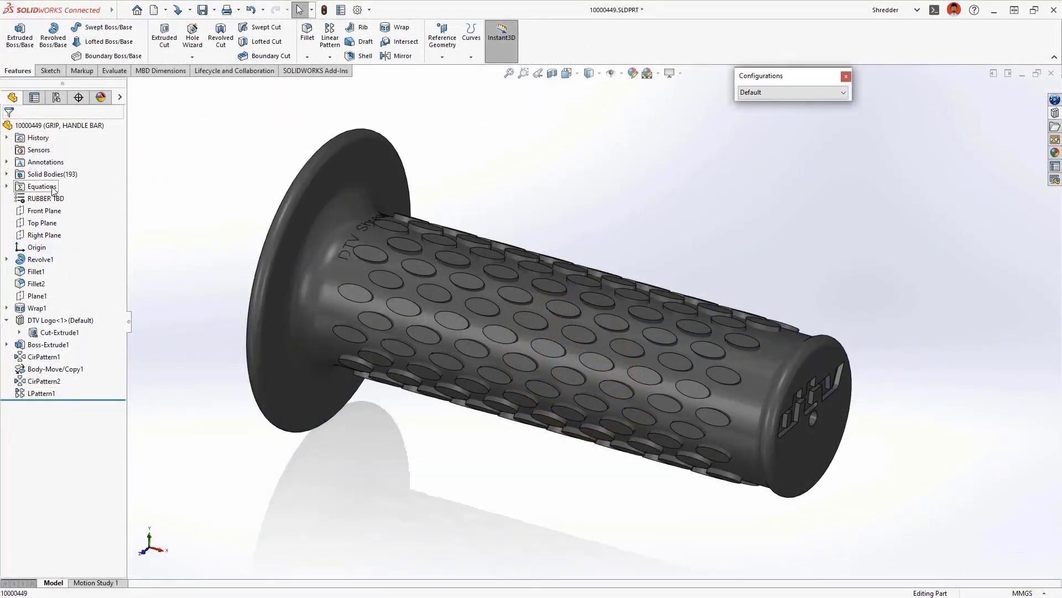
Step: Set the global variable "length" of the handlebar grip to 10 in its equations
right_click(54, 191)
left_click(100, 196)
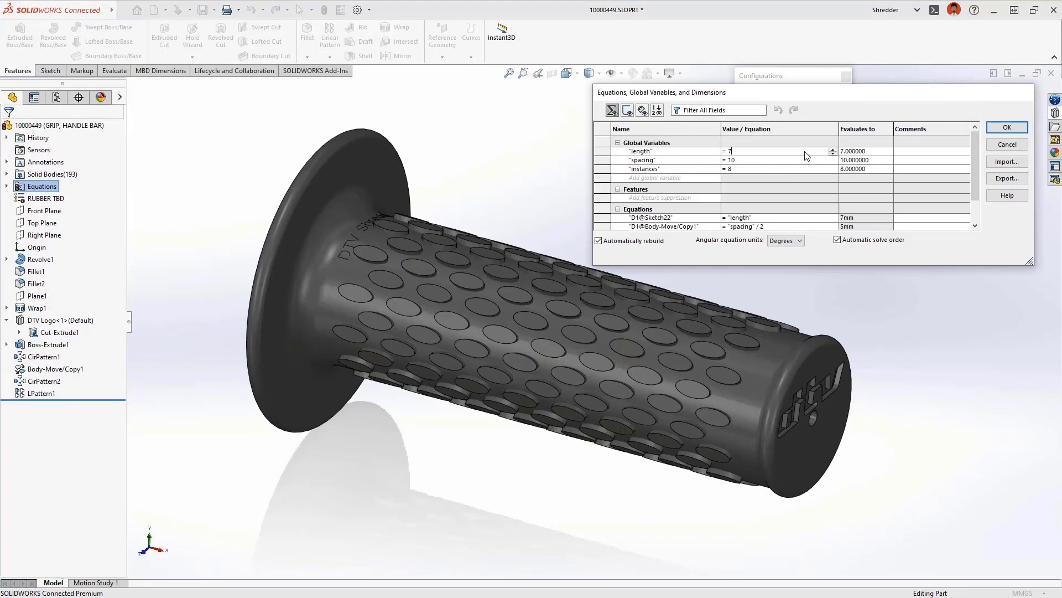
type("10")
key("Return")
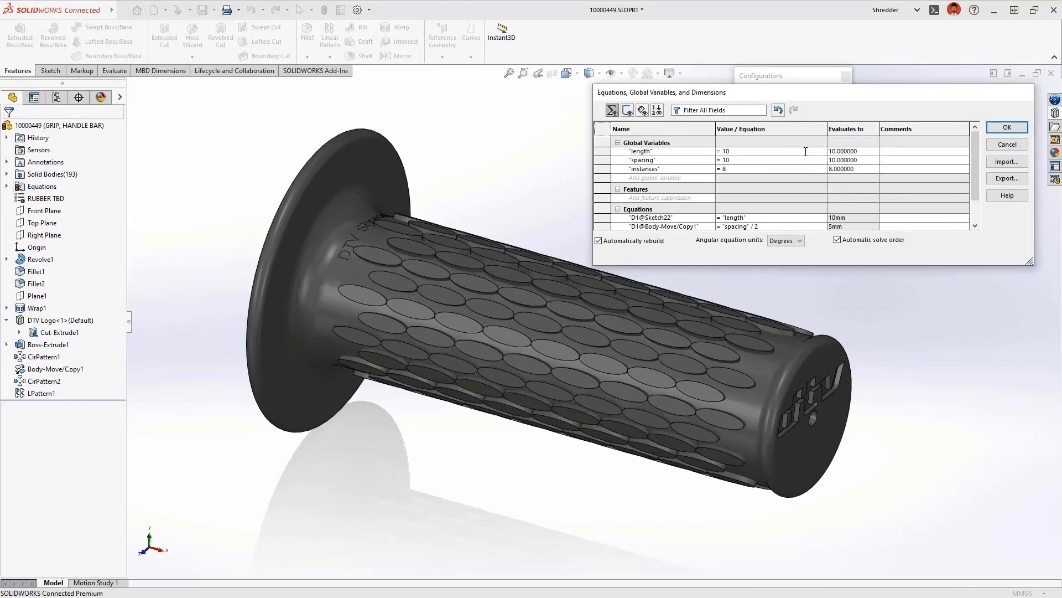
key("Return")
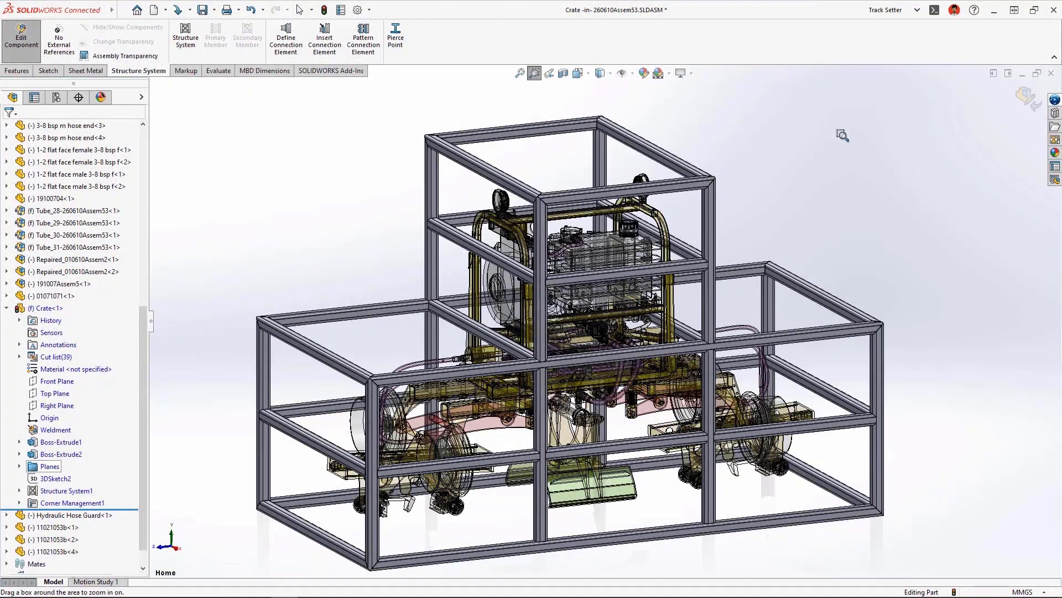
Step: Edit the crate's Corner Management feature and group all corners similar to the front upper corner, showing the full list of grouped corners
left_click_drag(313, 357, 427, 414)
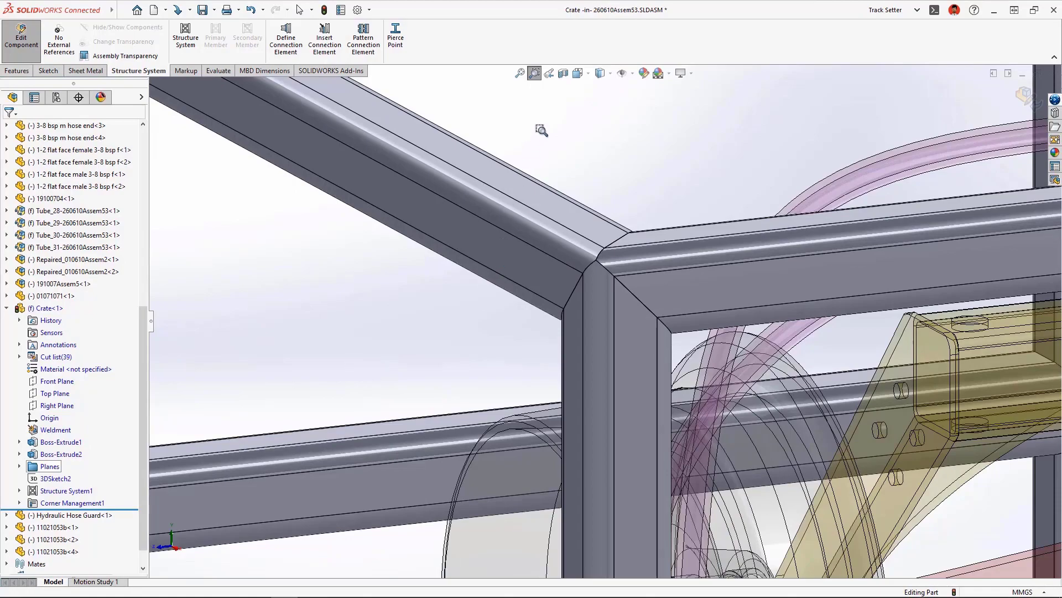
left_click(554, 77)
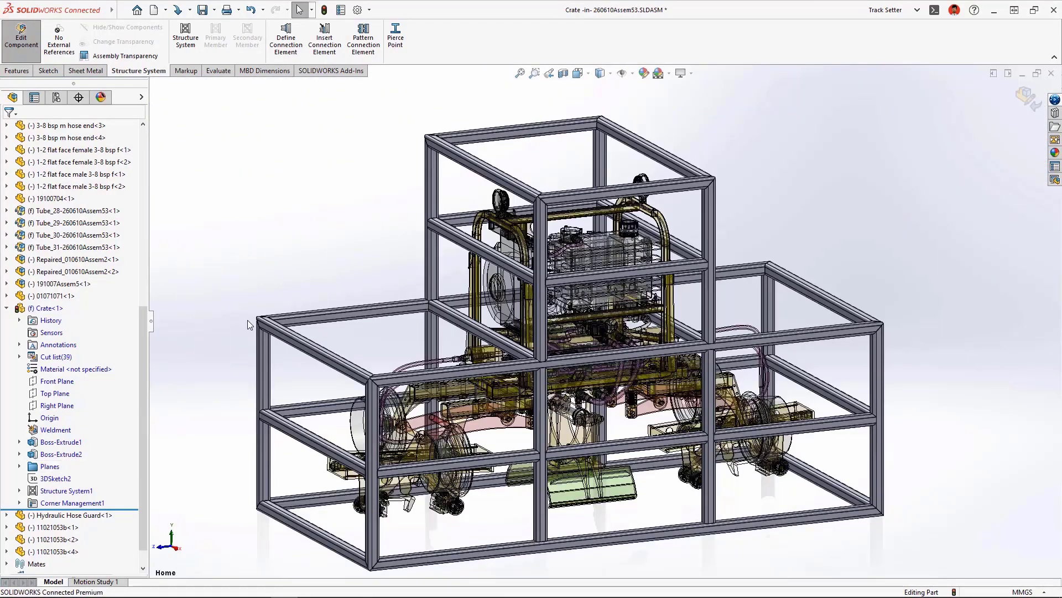
right_click(47, 502)
left_click(53, 348)
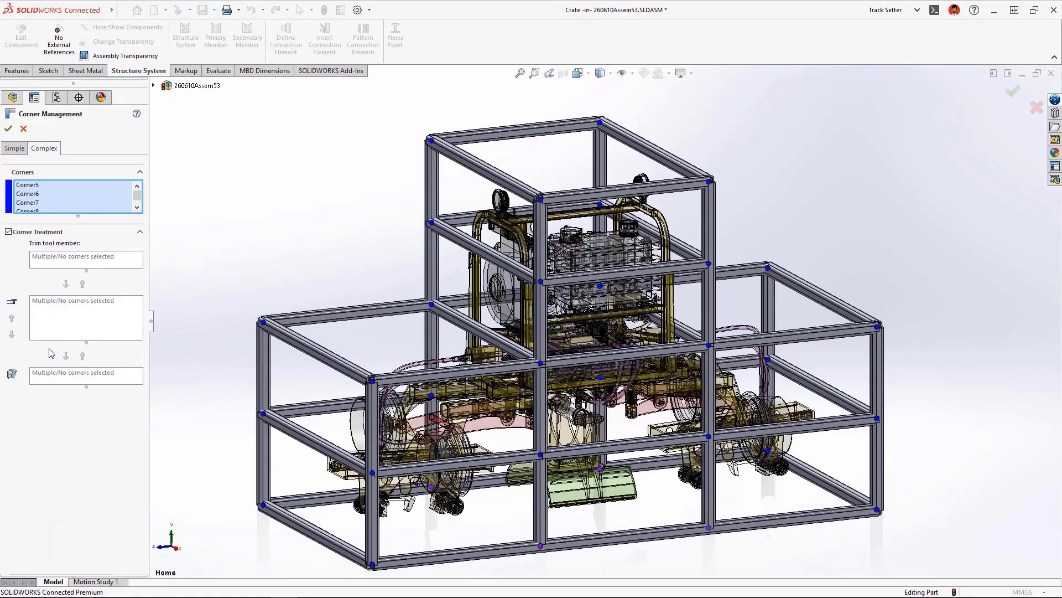
left_click(372, 381)
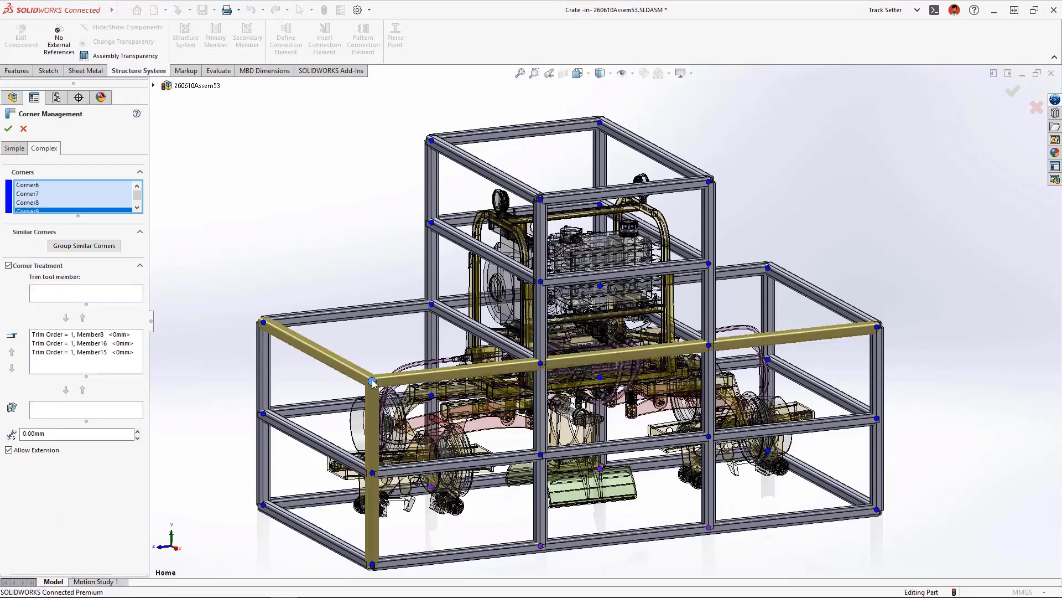
left_click(101, 250)
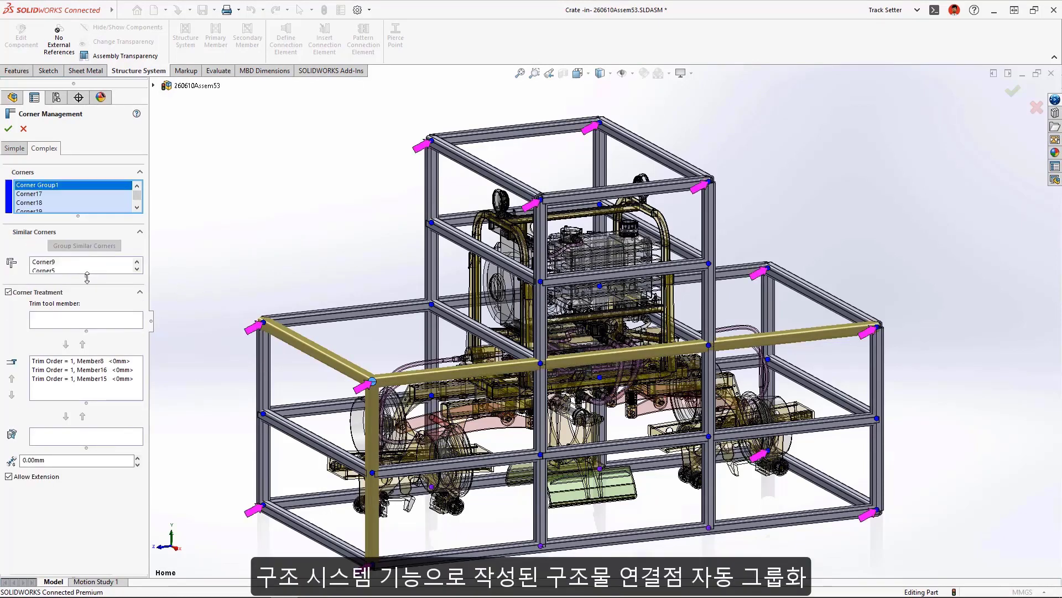
left_click_drag(87, 277, 86, 377)
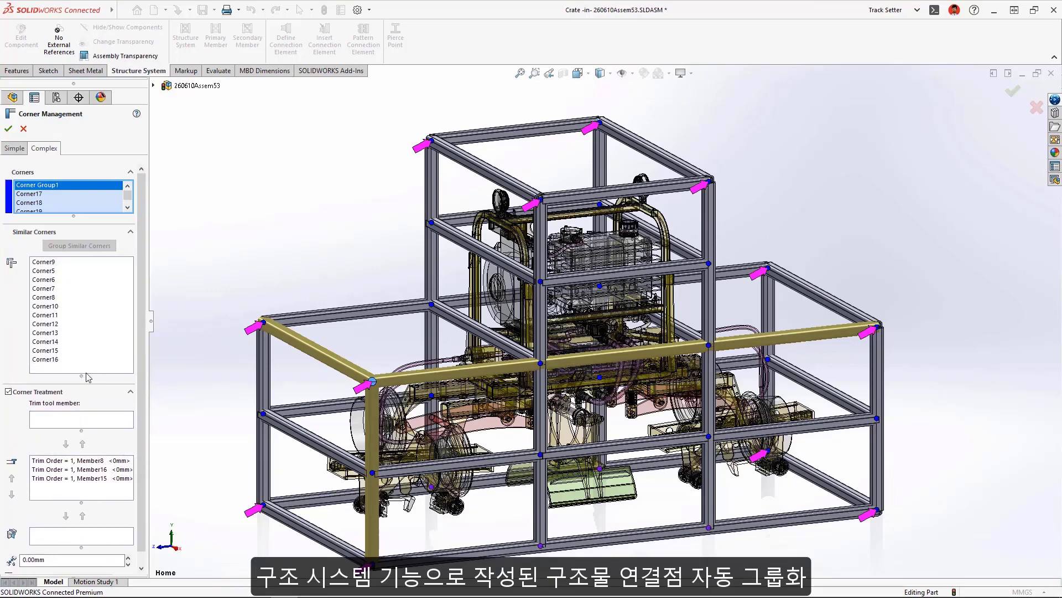
Step: Zoom to Corner9 of the corner group and move Member16 down into the lower trim member group
right_click(52, 261)
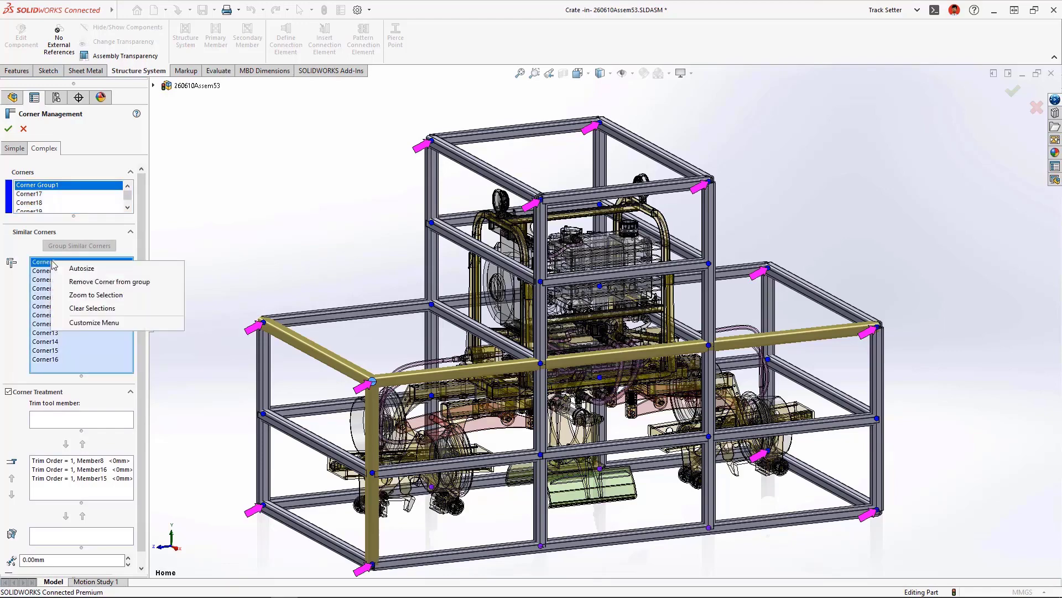
left_click(149, 298)
left_click(82, 471)
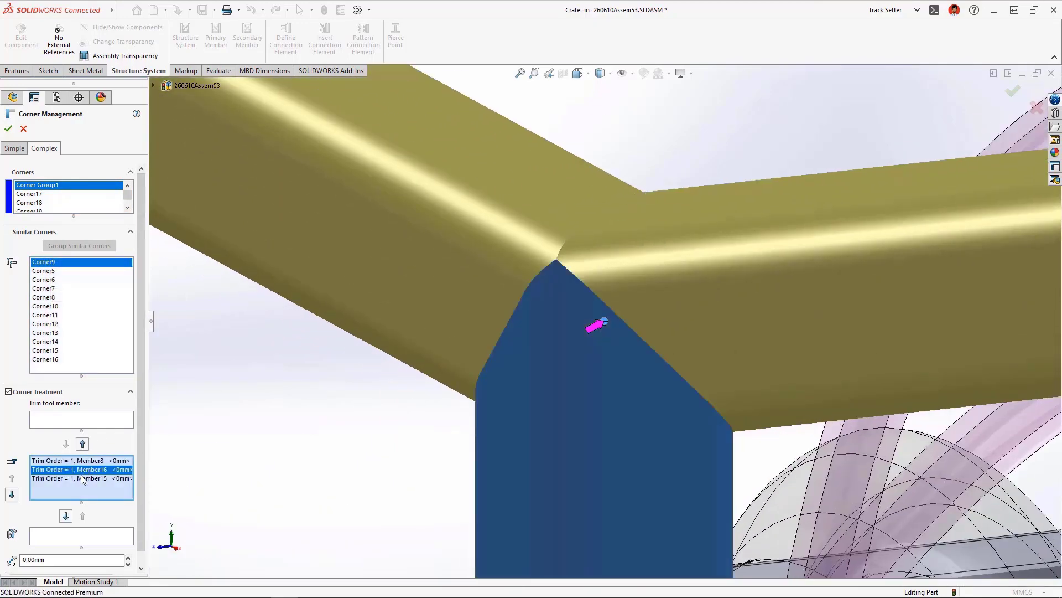
left_click(66, 516)
left_click(210, 486)
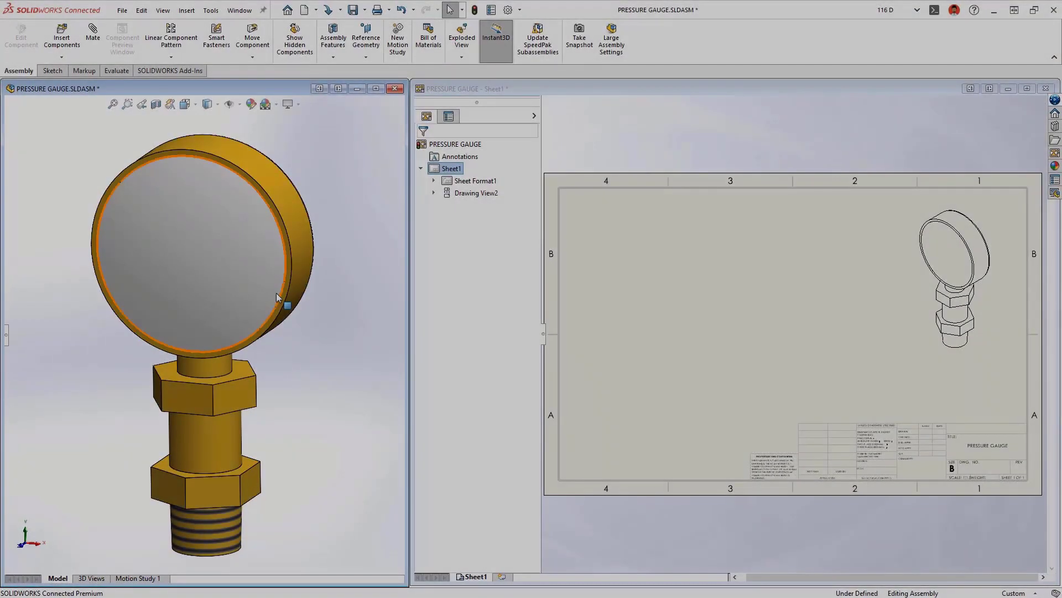
Step: Make the pressure gauge's front cover transparent and enable See through transparent components for the isometric drawing view
left_click(263, 296)
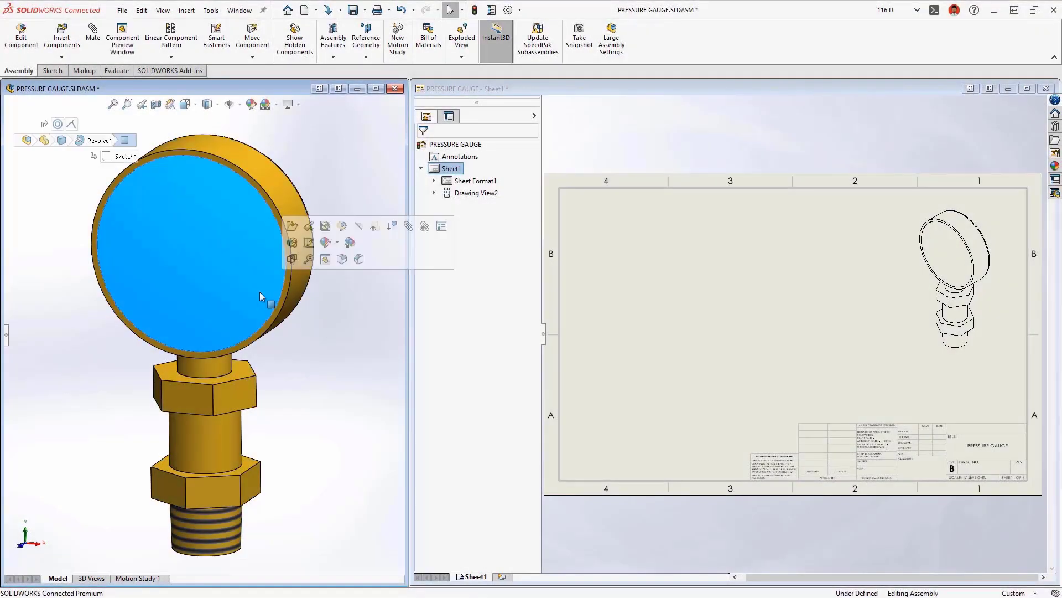
left_click(371, 230)
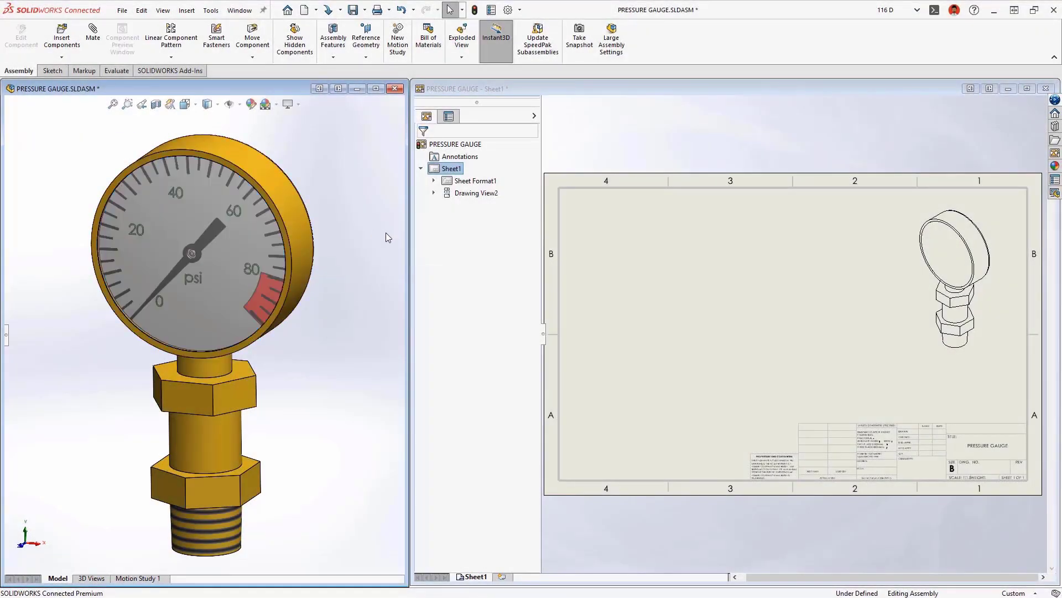
left_click(918, 285)
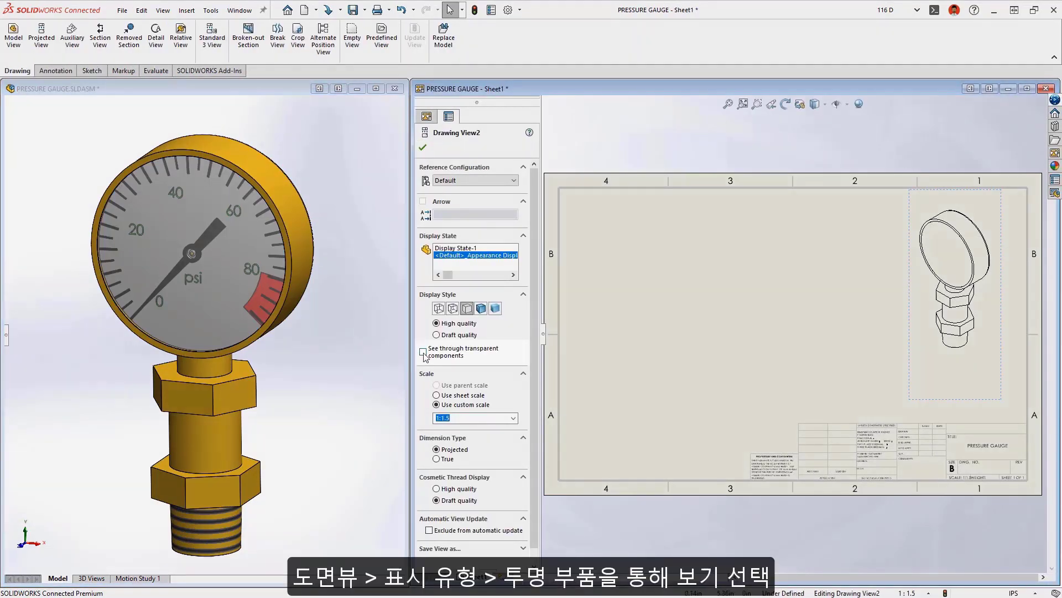
left_click(424, 353)
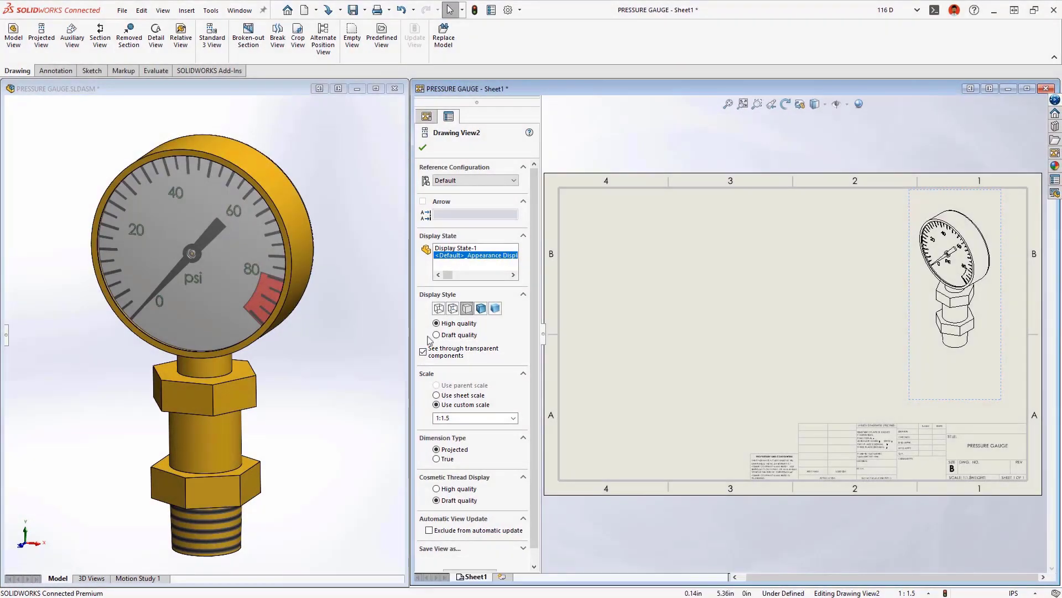
Step: Enable See through transparent components in HLR/HLV in the drawing's Detailing document properties
left_click(508, 10)
left_click(378, 102)
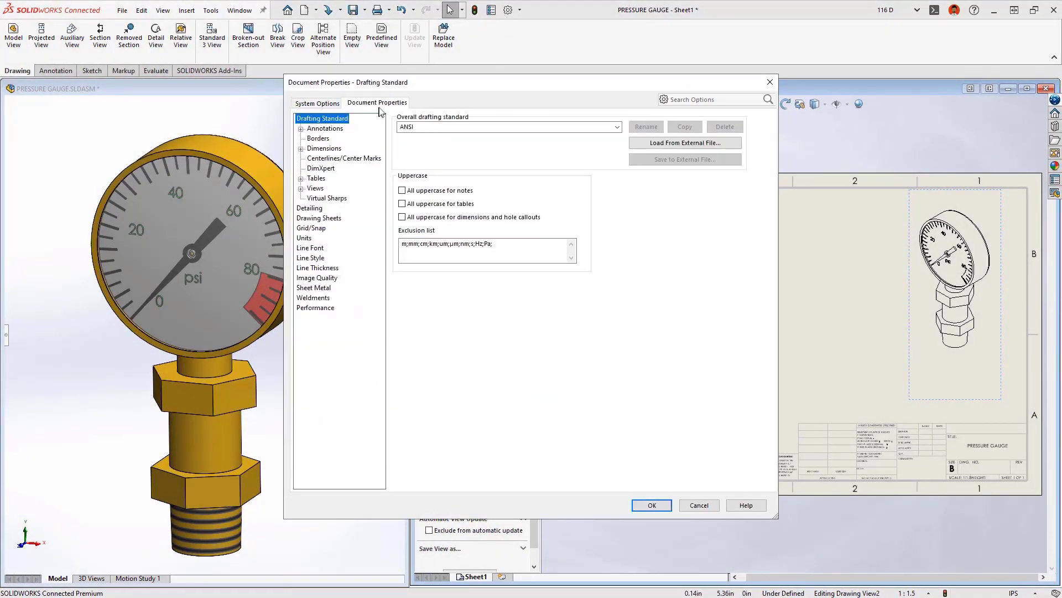
left_click(309, 208)
left_click(395, 284)
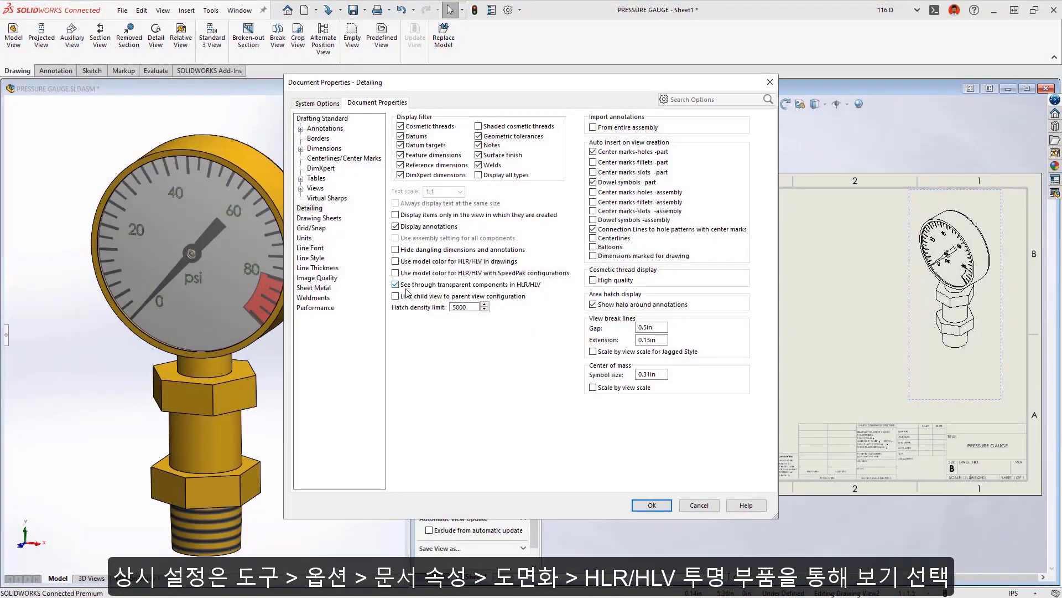
left_click(650, 505)
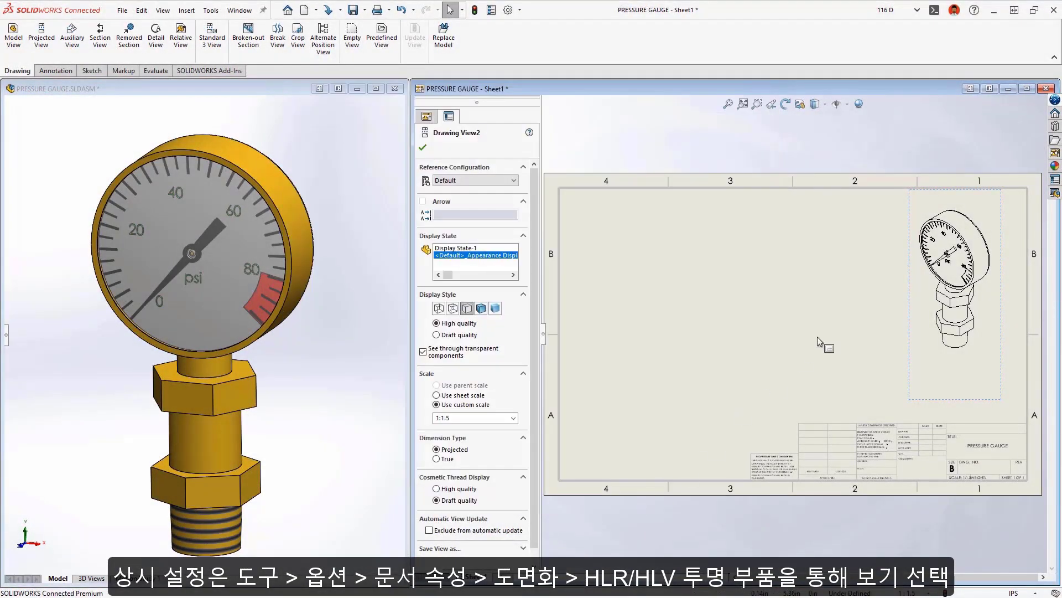
Step: Place a front view of the pressure gauge from the View Palette in the lower-left area of the sheet
left_click(1051, 155)
left_click_drag(954, 223, 654, 376)
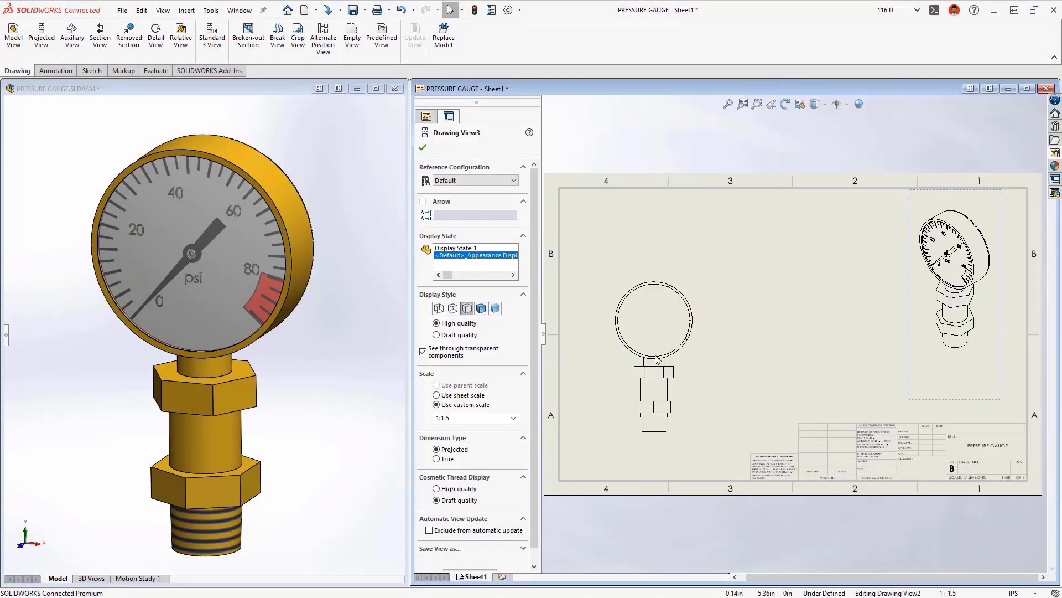
Step: Place a projected top view of the pressure gauge above its front view on the sheet
left_click(656, 227)
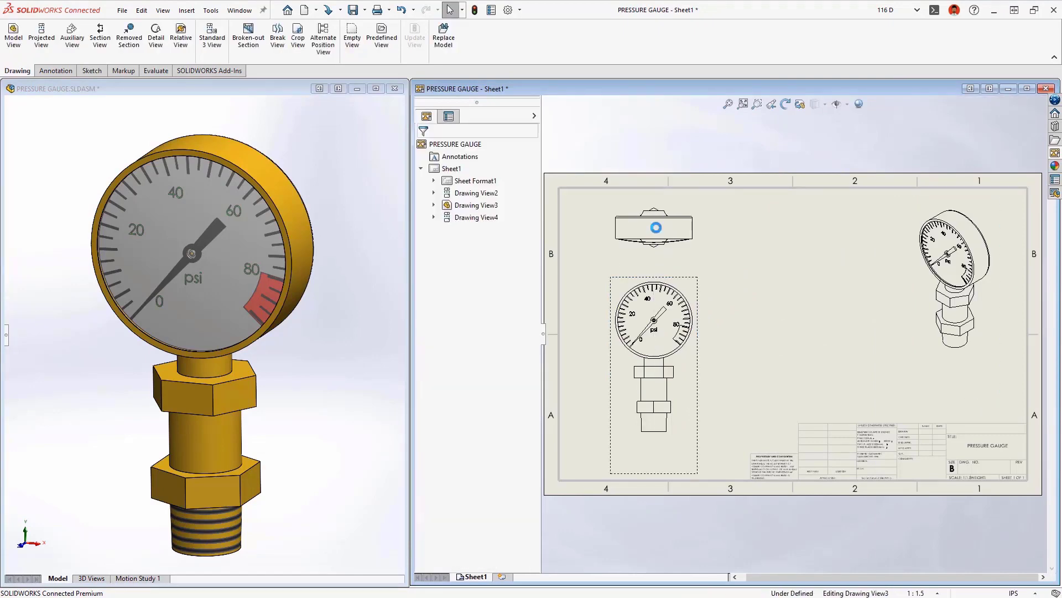
left_click(756, 230)
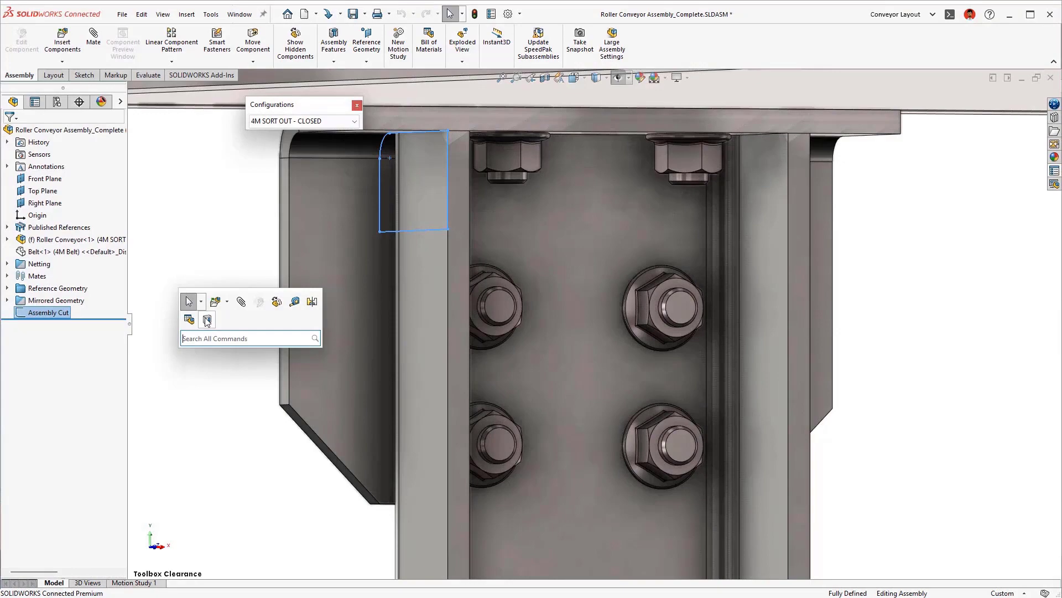
Step: Cut-extrude the Assembly Cut sketch Up To Surface, ending at the hidden outer face on the far side of the conveyor leg
left_click(207, 320)
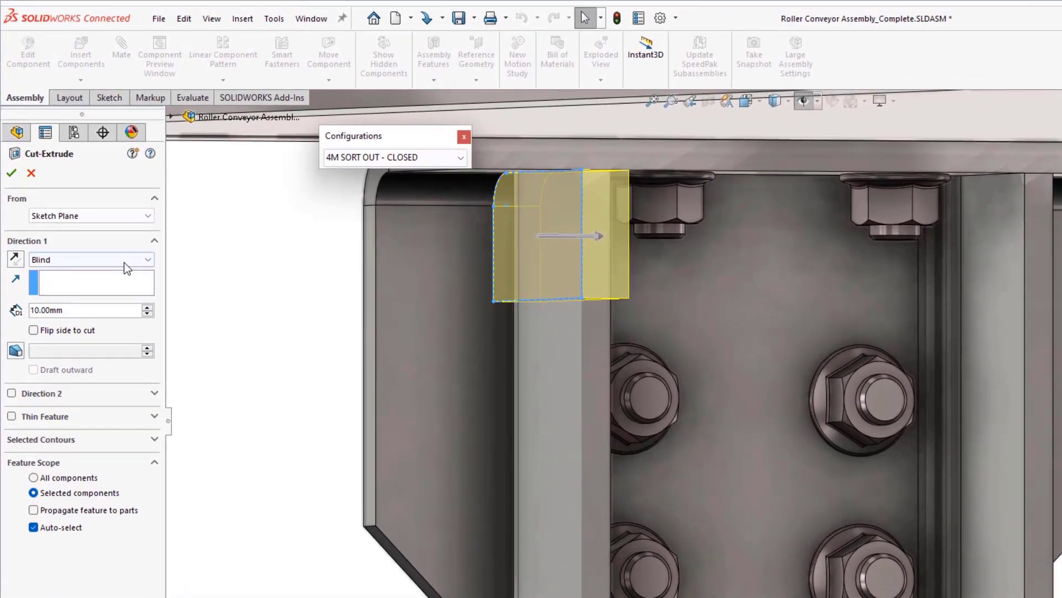
left_click(124, 262)
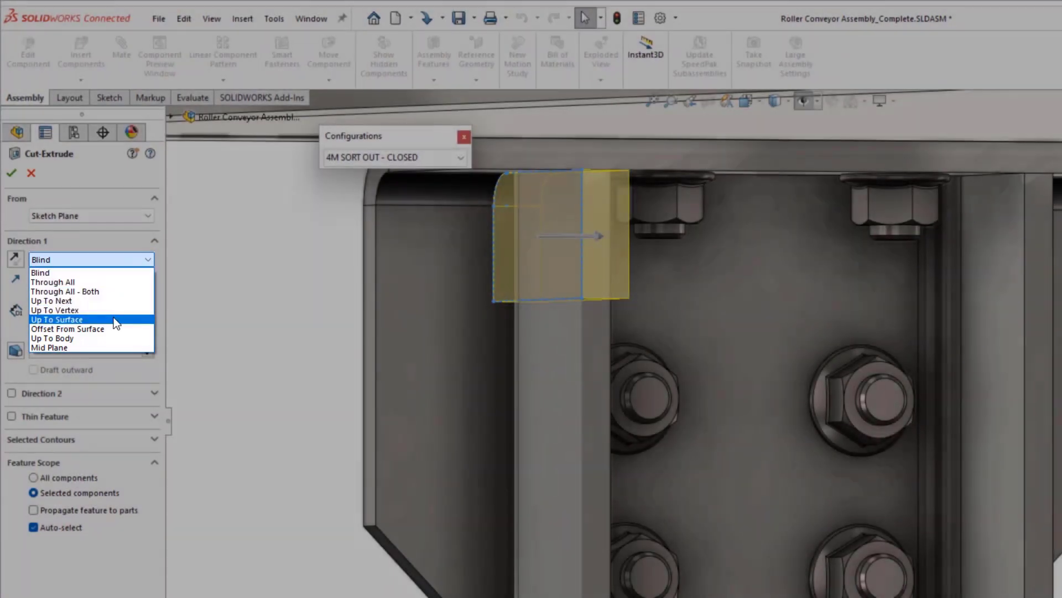
left_click(112, 316)
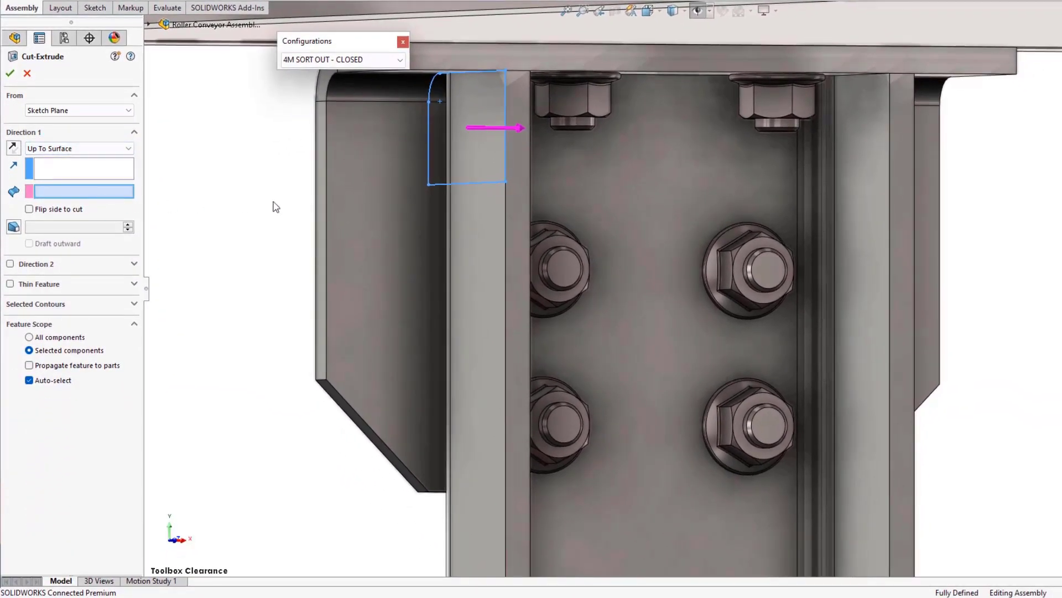
right_click(913, 212)
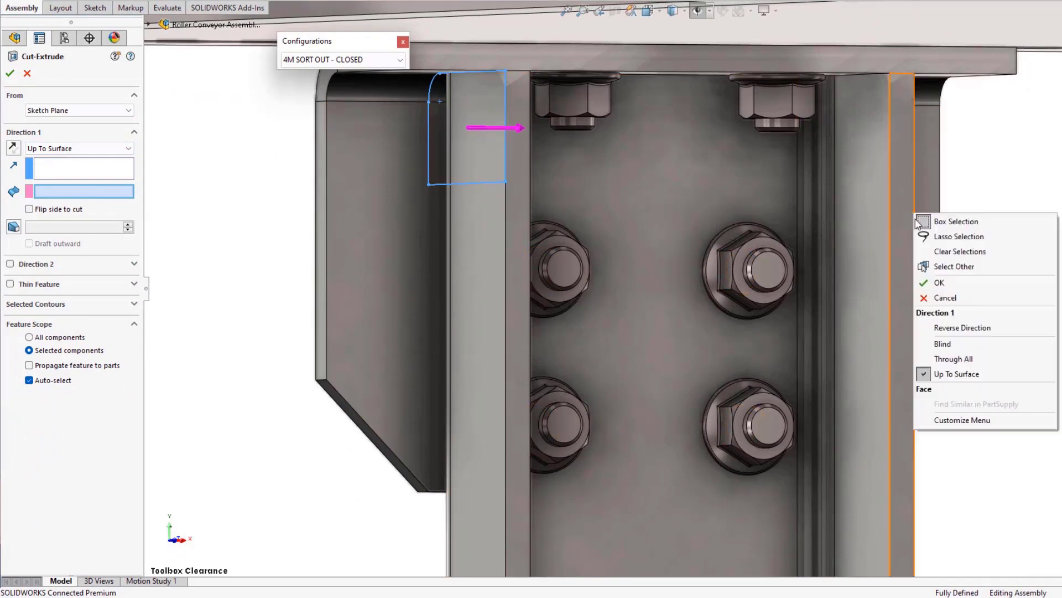
left_click(935, 266)
left_click(960, 289)
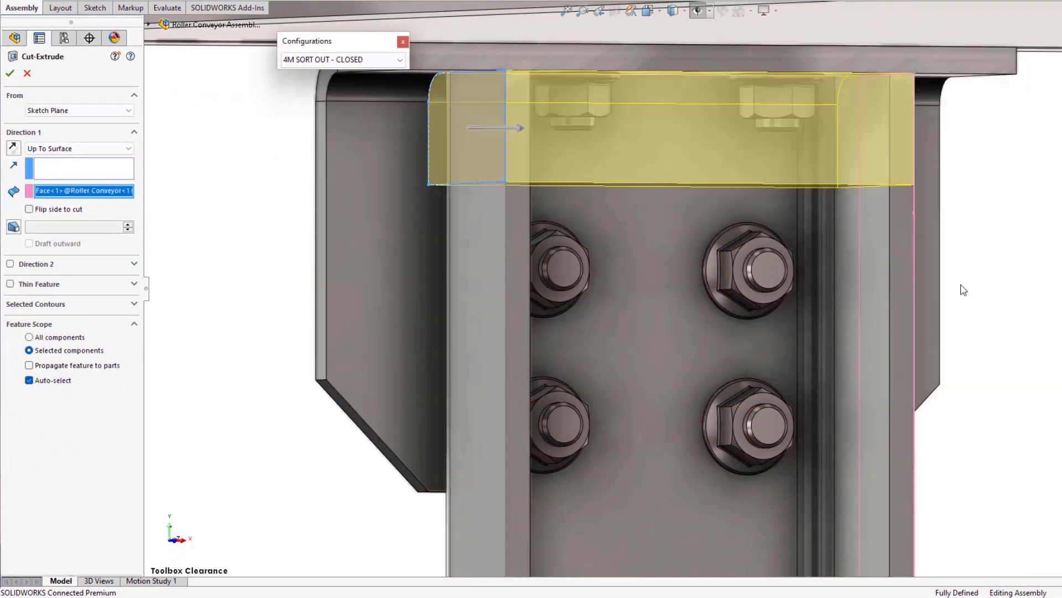
Step: Turn off Auto-select in the cut's feature scope, select all components, and enable Propagate feature to parts
left_click(67, 381)
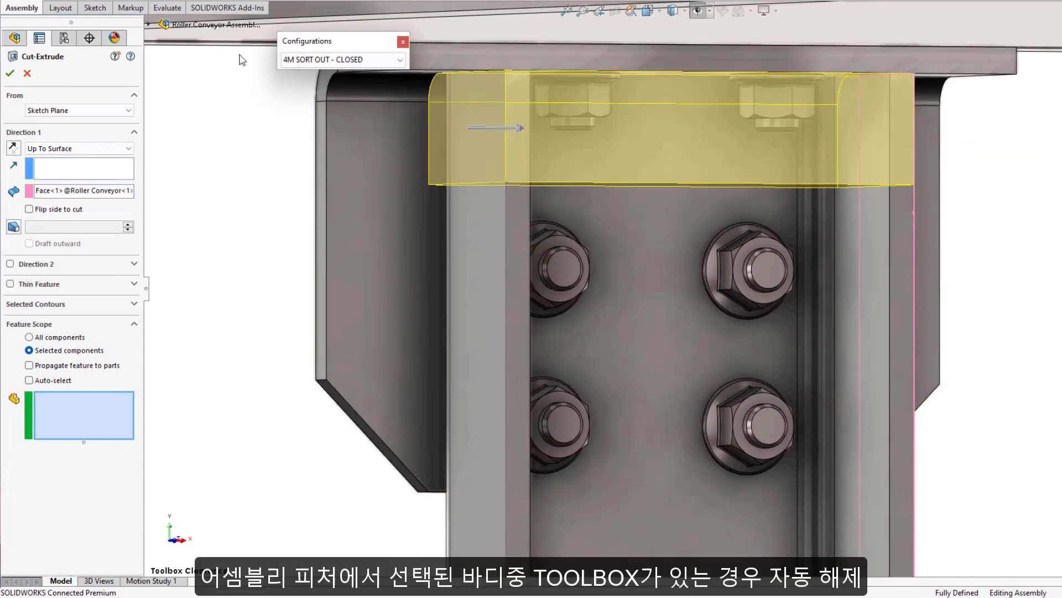
key("ctrl+a")
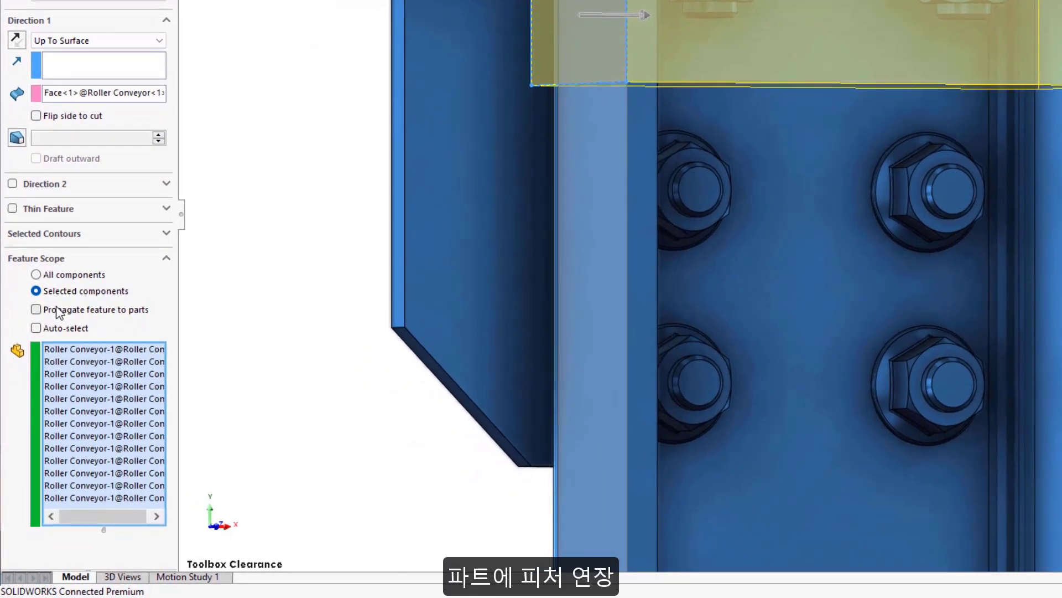
left_click(57, 309)
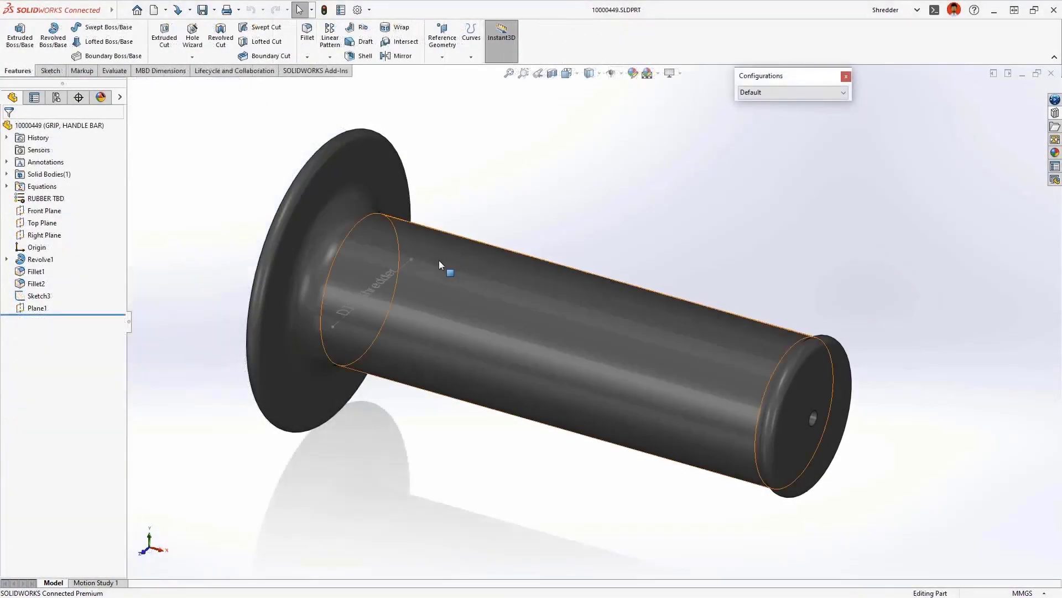
Step: Wrap the single-line DTV Shredder text sketch as a scribe onto the handle grip's cylindrical face
left_click(404, 263)
left_click(437, 232)
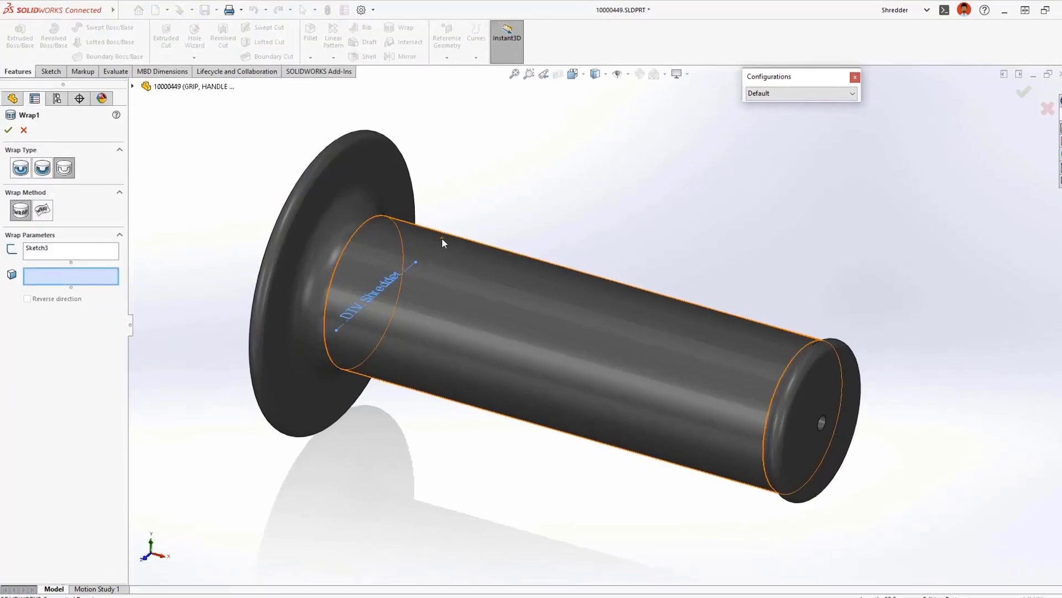
left_click(440, 242)
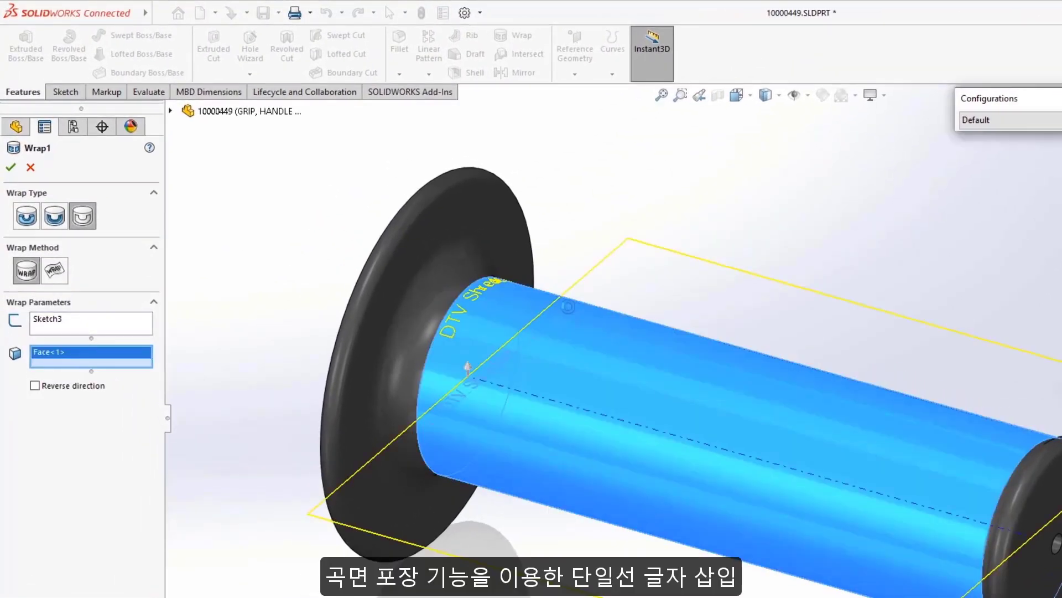
right_click(569, 313)
middle_click_drag(938, 288, 890, 337)
middle_click_drag(937, 292, 975, 253)
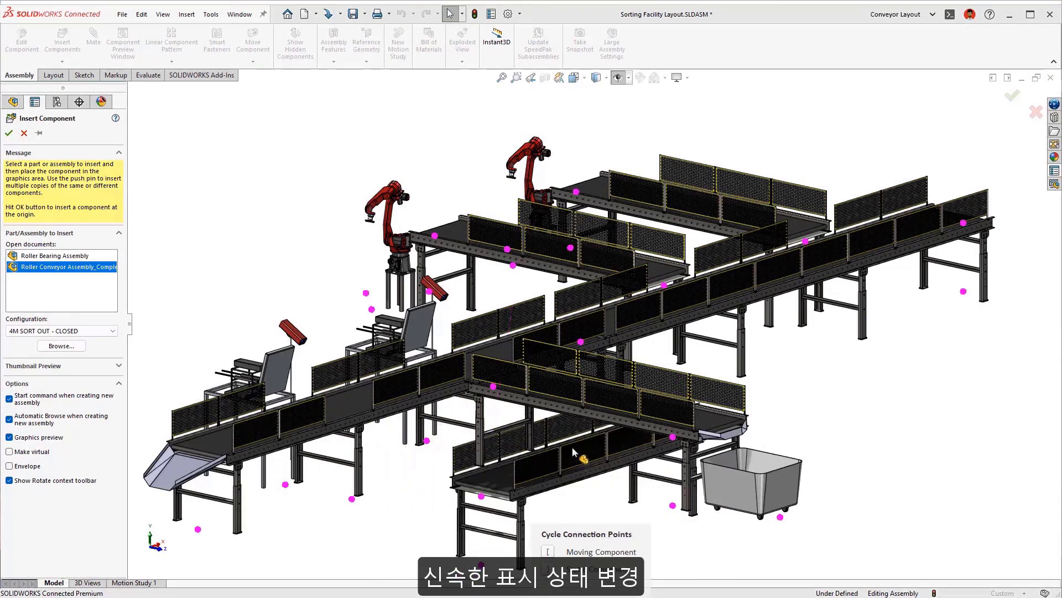
Step: Place the 4M SORT OUT - CLOSED roller conveyor in the sorting facility layout and open the quick display state choices
left_click(548, 384)
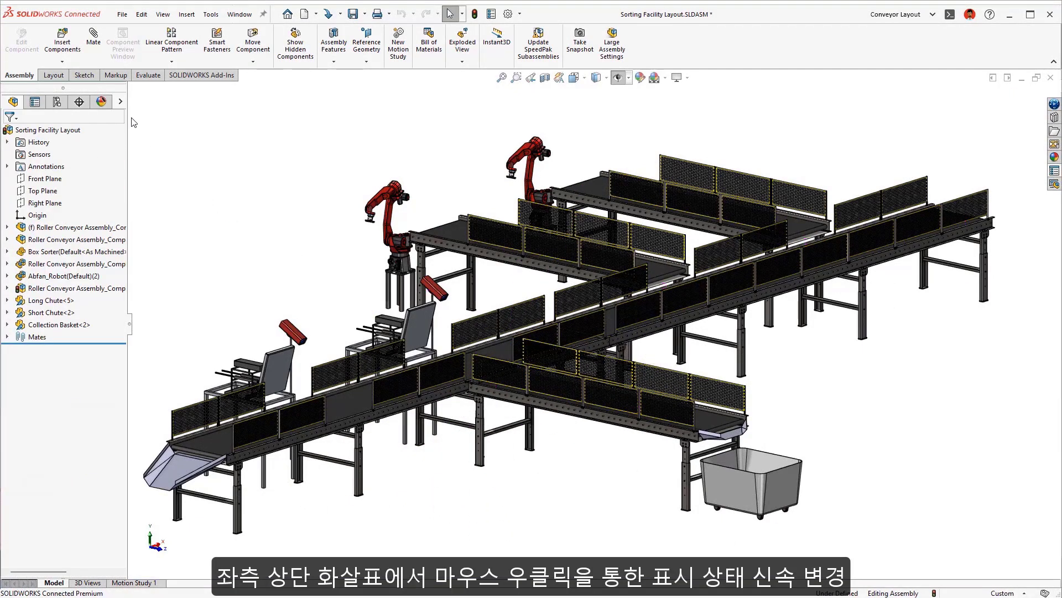
right_click(121, 101)
middle_click_drag(203, 302, 314, 194, "ctrl")
Step: Insert Roller Conveyor Assembly_Complete in the 4M SORT OUT - CLOSED configuration in front of the main conveyor line
key("s")
left_click(355, 210)
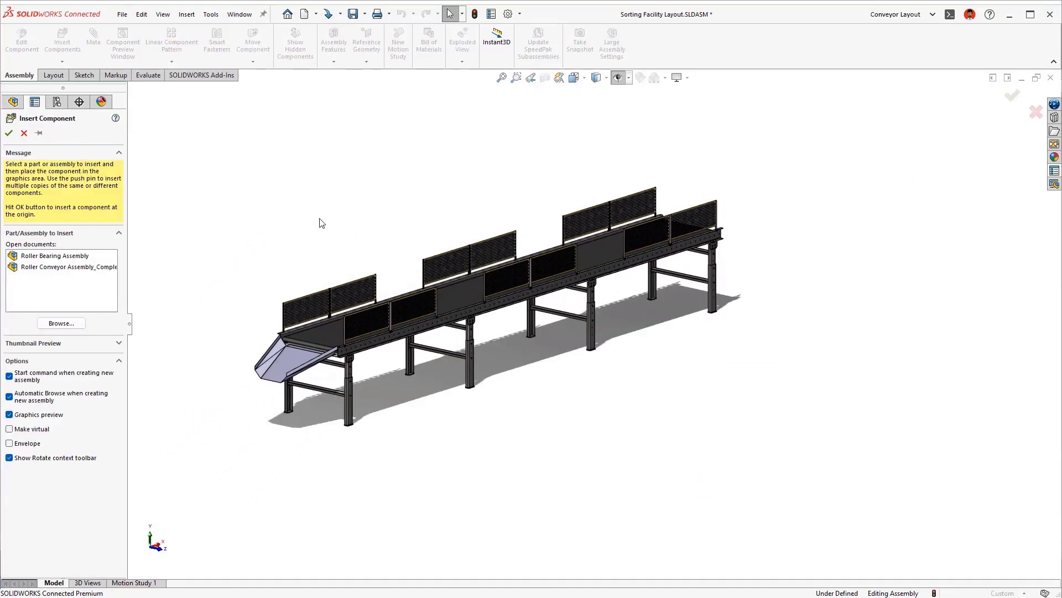
left_click(82, 268)
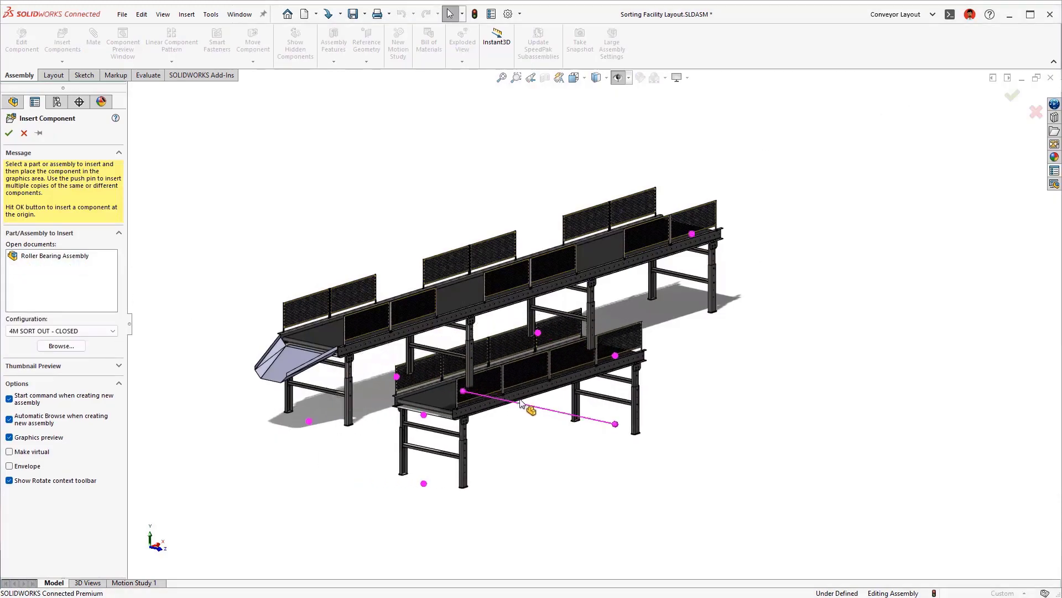
left_click(520, 398)
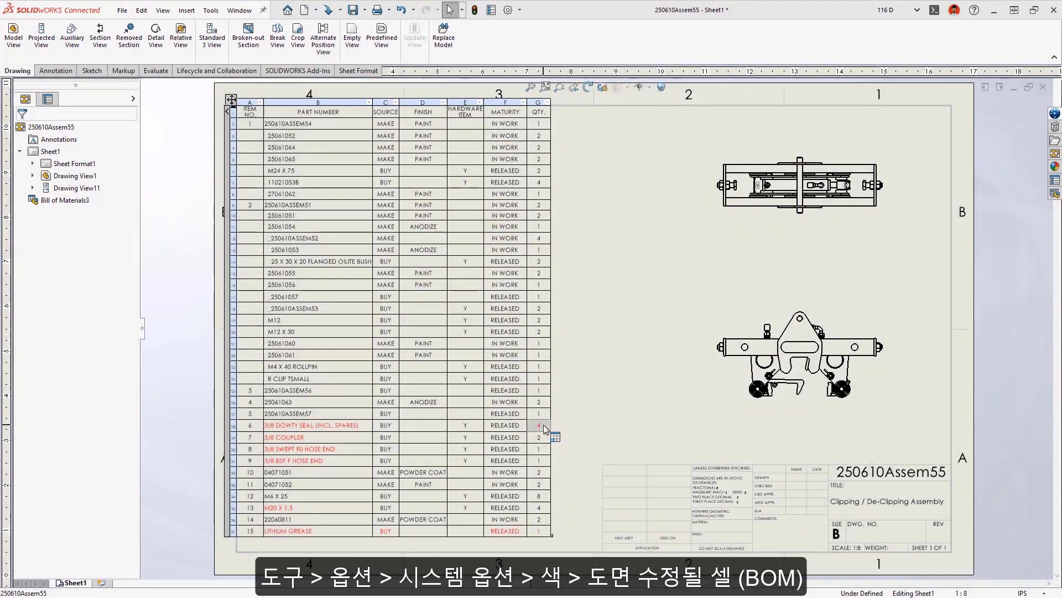
right_click(551, 429)
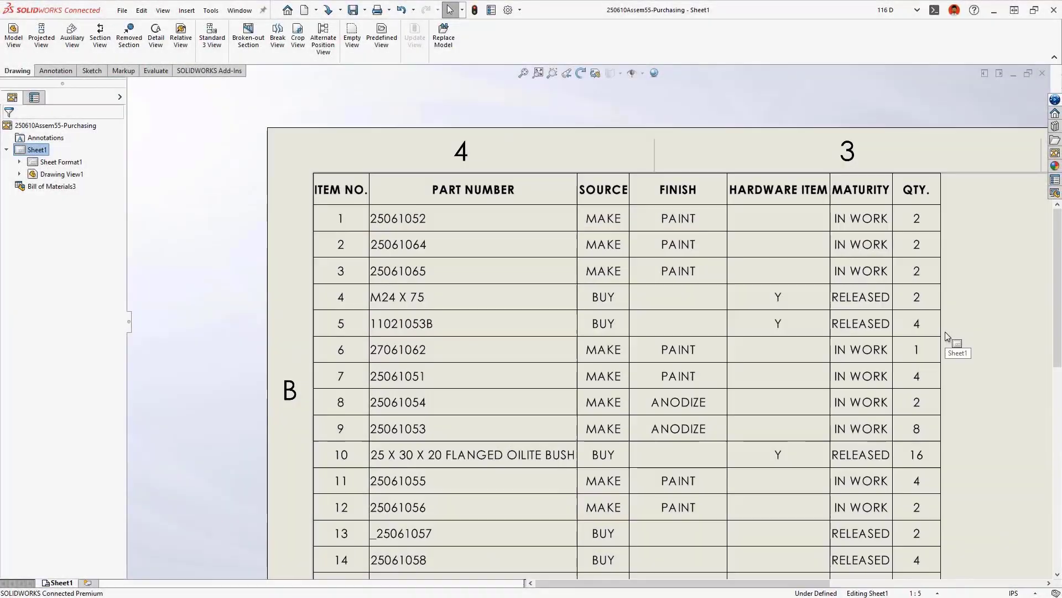
Step: Filter the bill of materials' Maturity column to IN WORK items only, and clear that filter again
left_click(923, 242)
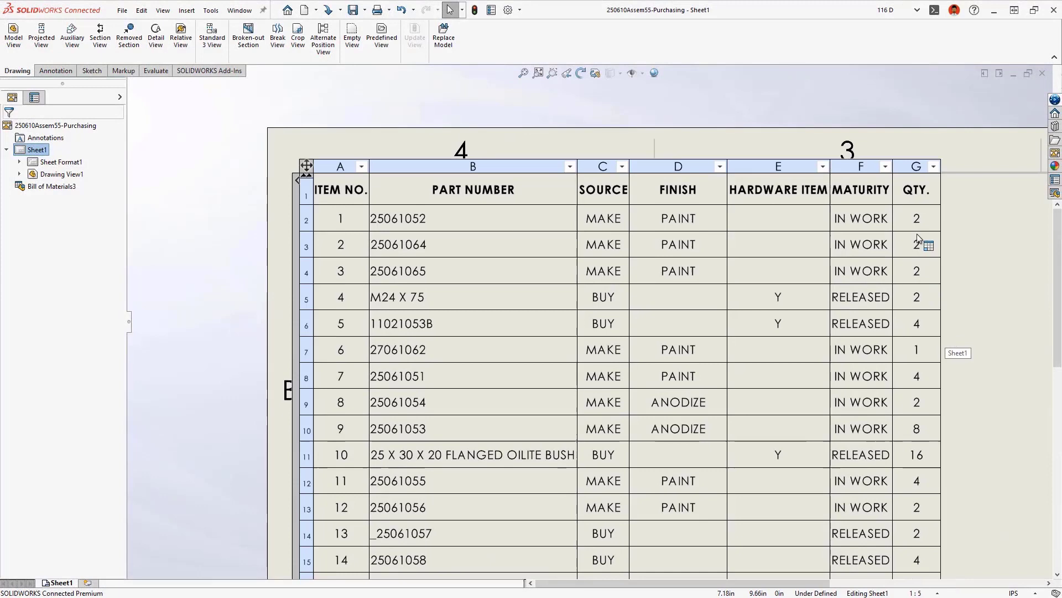
left_click(888, 166)
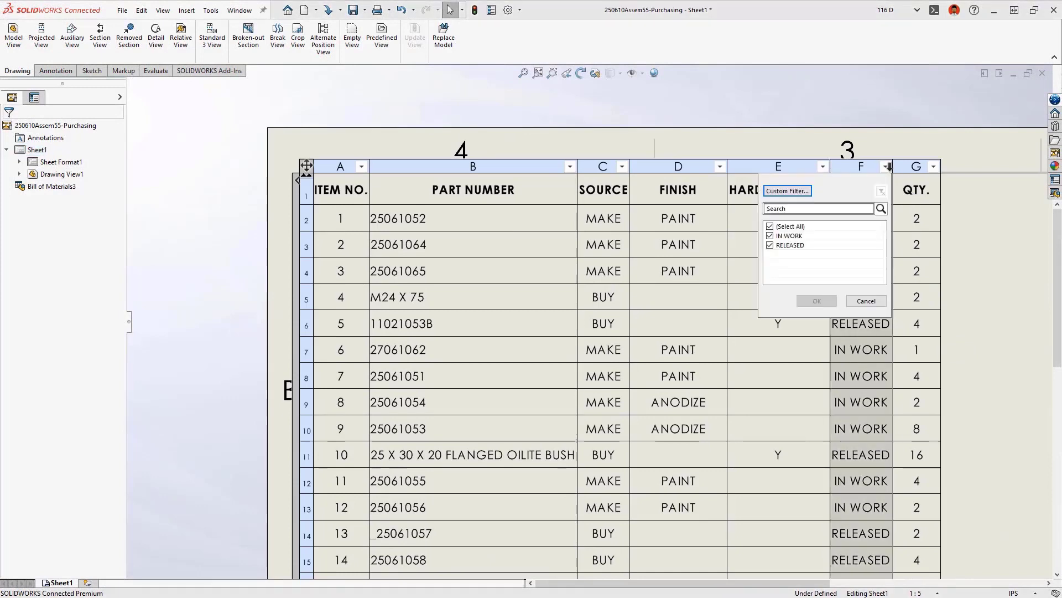
left_click(770, 245)
left_click(805, 299)
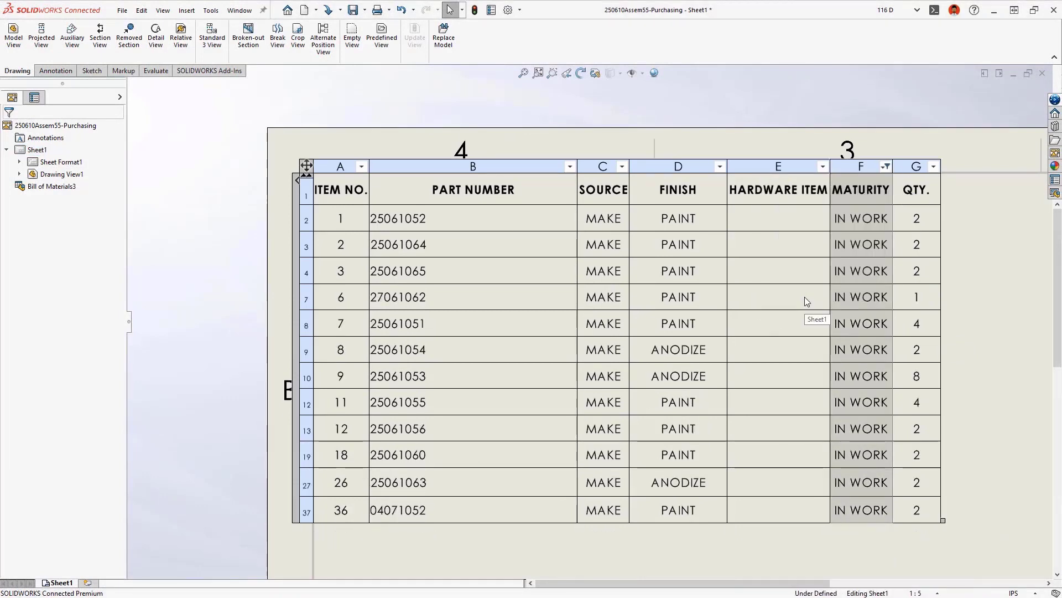
left_click(884, 165)
left_click(881, 191)
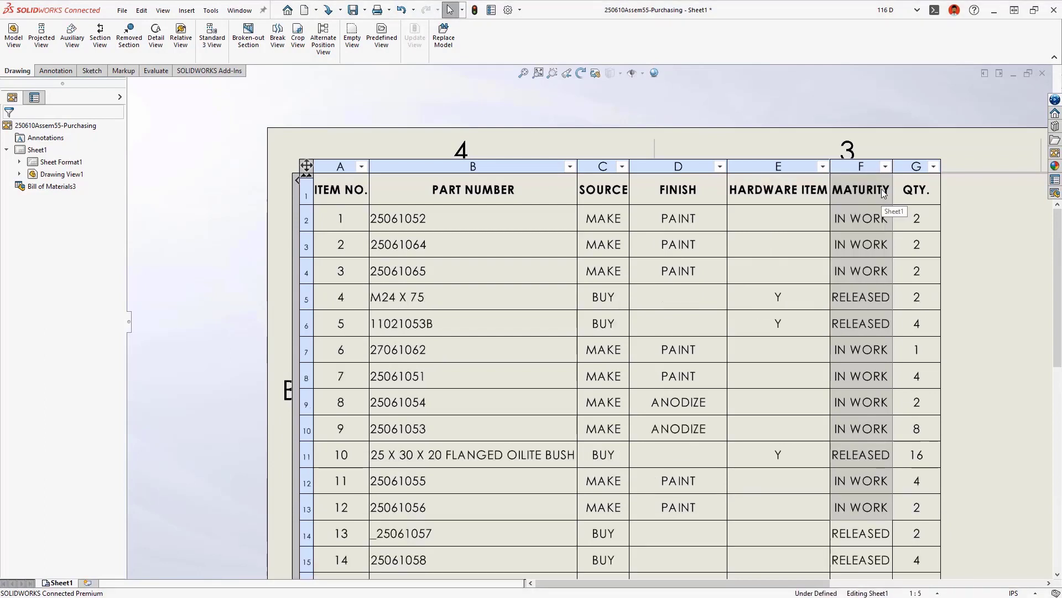
Step: Search the Part Number column's filter values for 25 and look through the matches
left_click(570, 166)
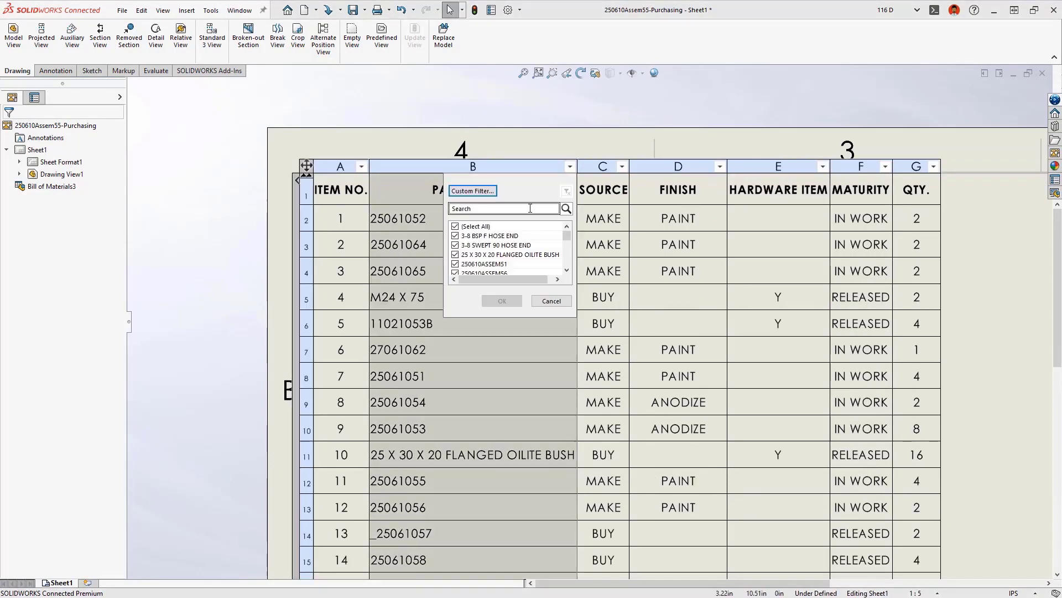
type("25")
left_click_drag(566, 238, 565, 260)
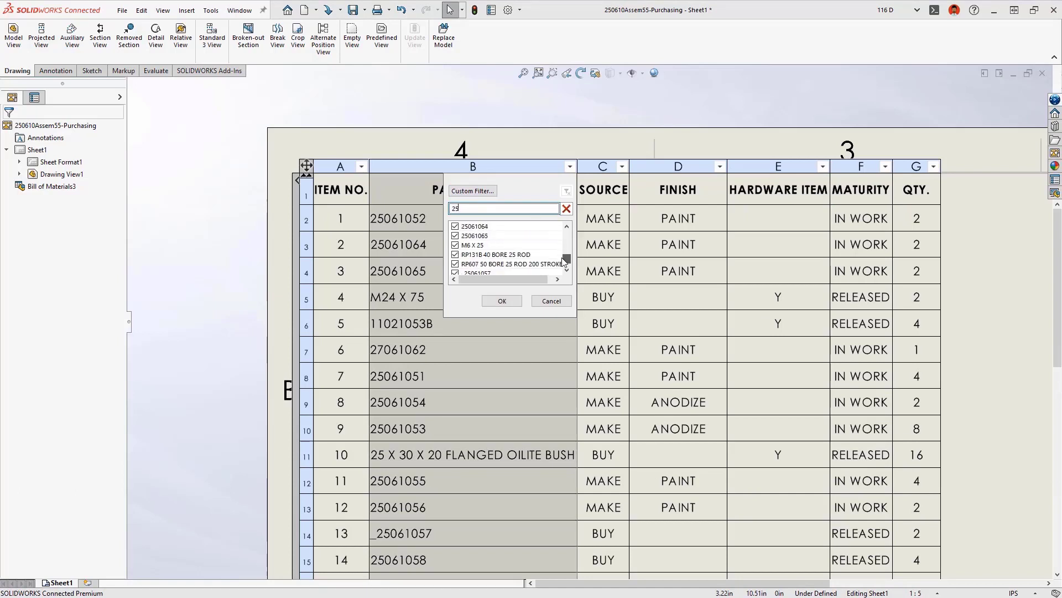
Step: Apply a custom Begins With filter to the Part Number column, and clear all filters from the table
left_click(473, 190)
left_click(443, 225)
left_click(420, 278)
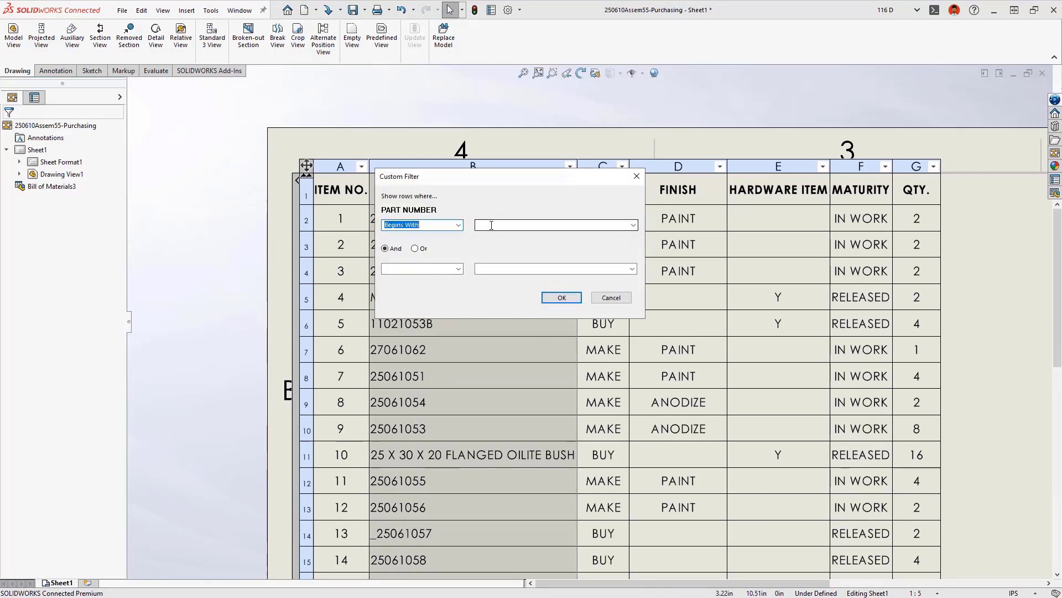
left_click(494, 224)
key("Return")
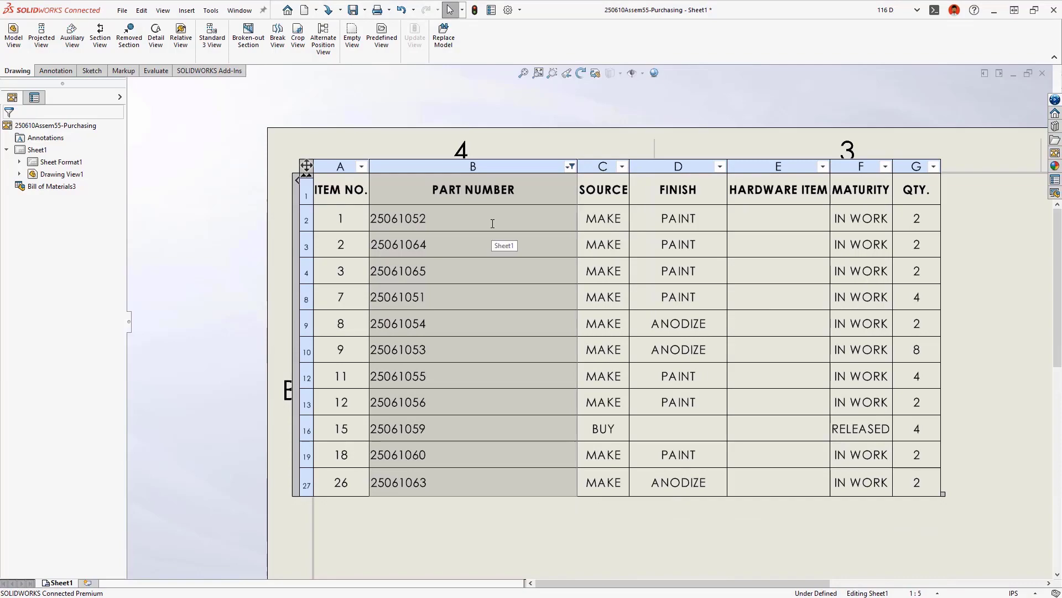
right_click(492, 223)
left_click(517, 324)
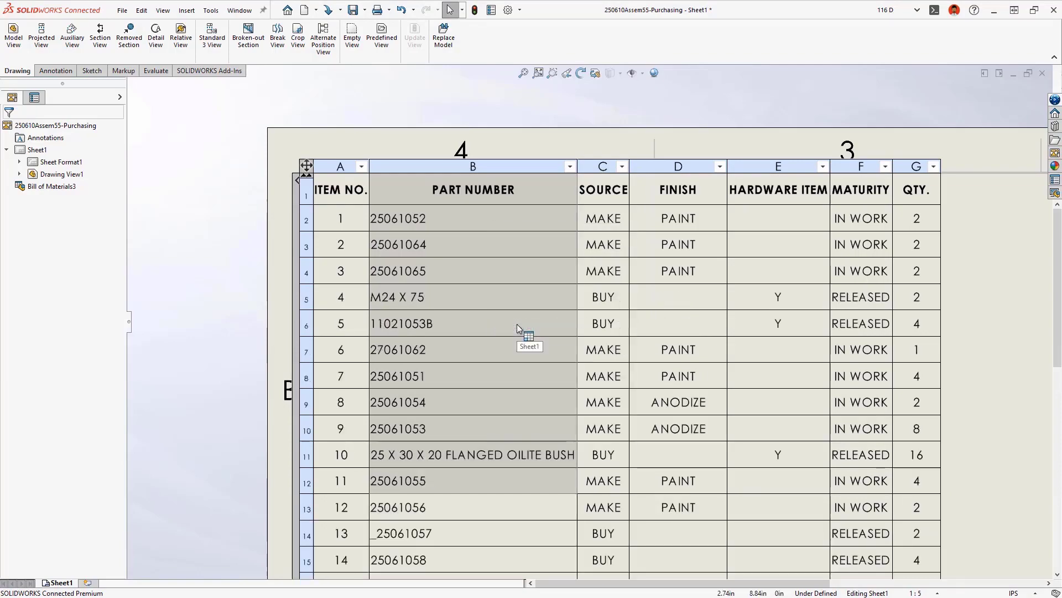
Step: Filter the purchasing bill of materials' Source column to show only BUY items
key("Escape")
key("space")
left_click(513, 311)
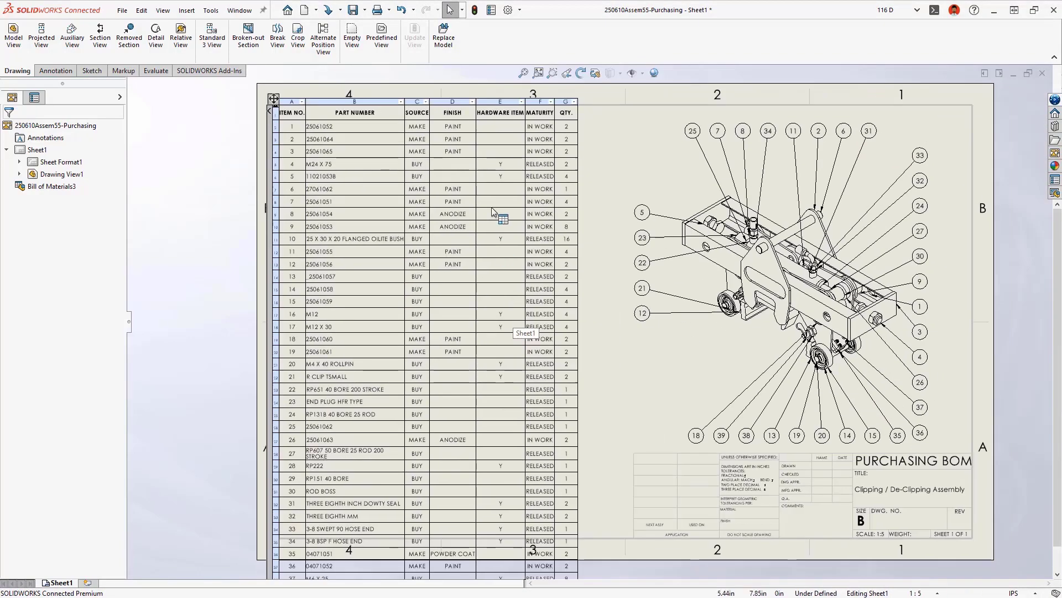
left_click(426, 102)
left_click(310, 176)
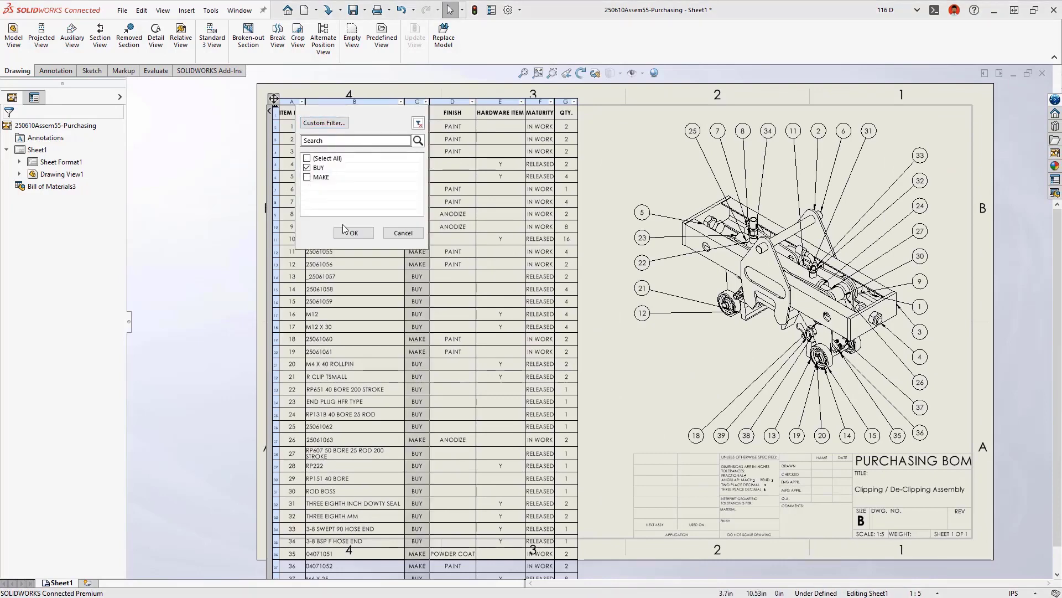
left_click(352, 232)
Step: Filter the Hardware Item column to Y by excluding the blank entries
left_click(521, 101)
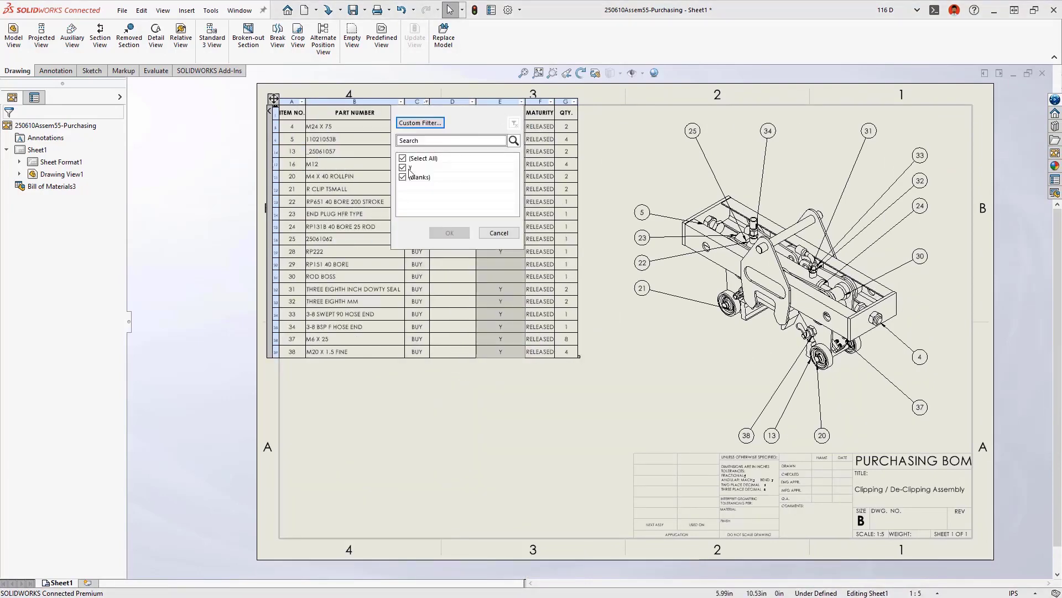
left_click(404, 176)
left_click(447, 232)
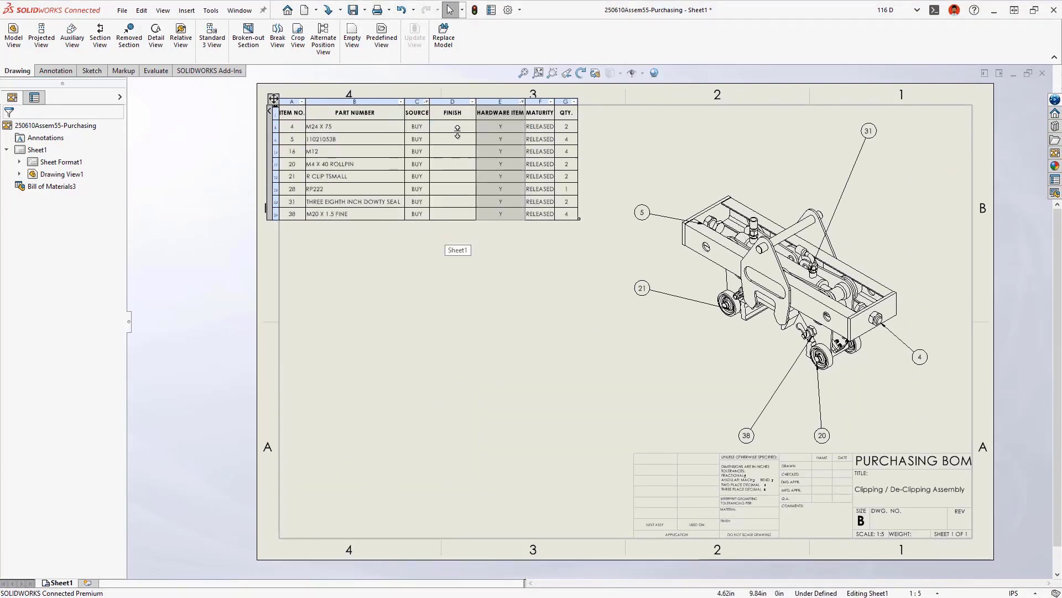
Step: Open the Hide options for the Finish column of the filtered bill of materials
right_click(455, 100)
mouse_move(487, 191)
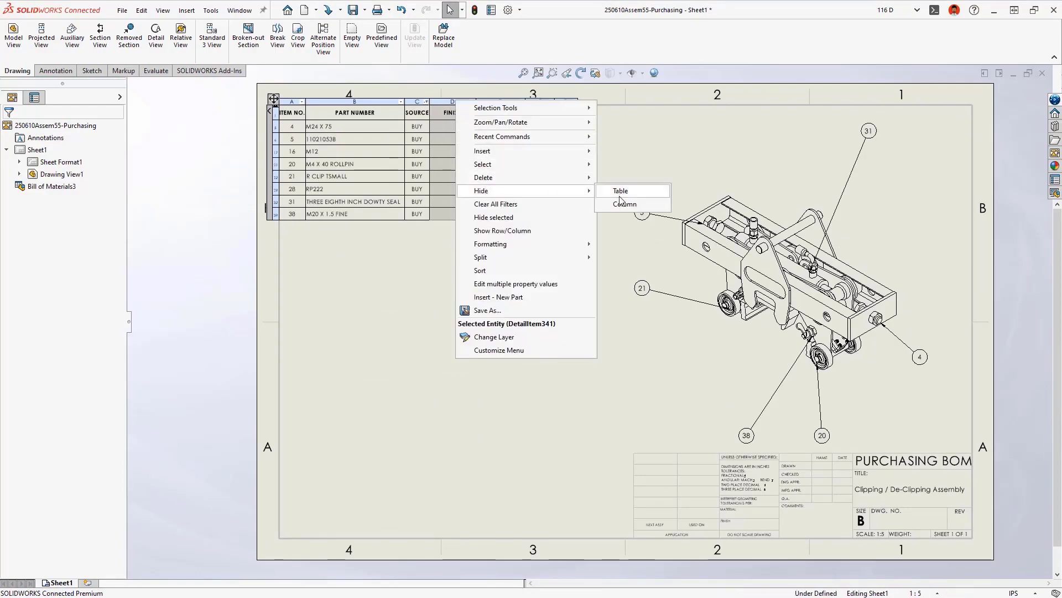
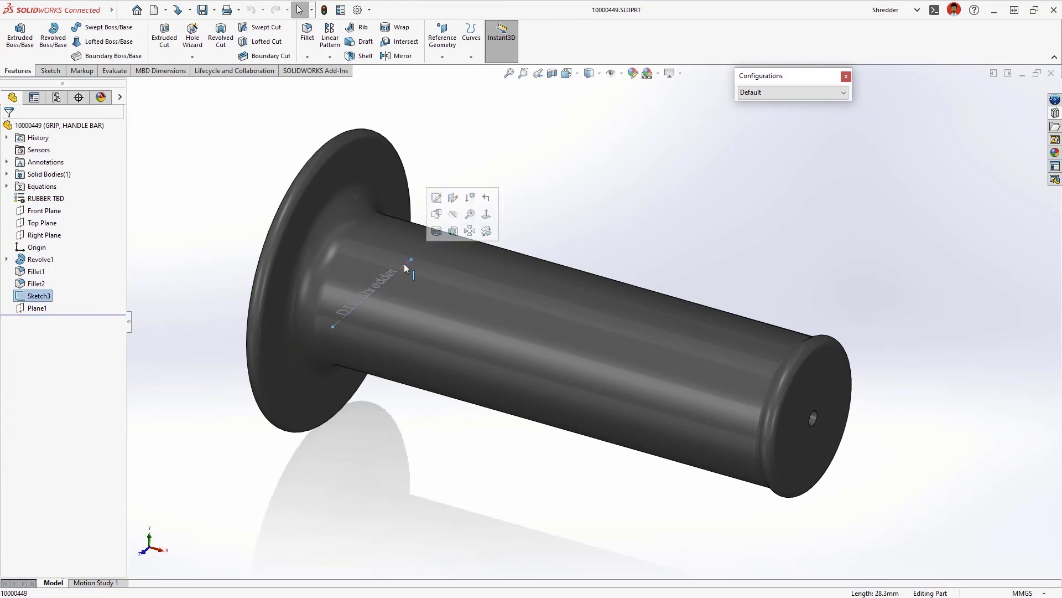
Step: Create a scribe-type Wrap feature from Sketch3 on the cylindrical surface of the handle bar grip
left_click(437, 237)
left_click(438, 237)
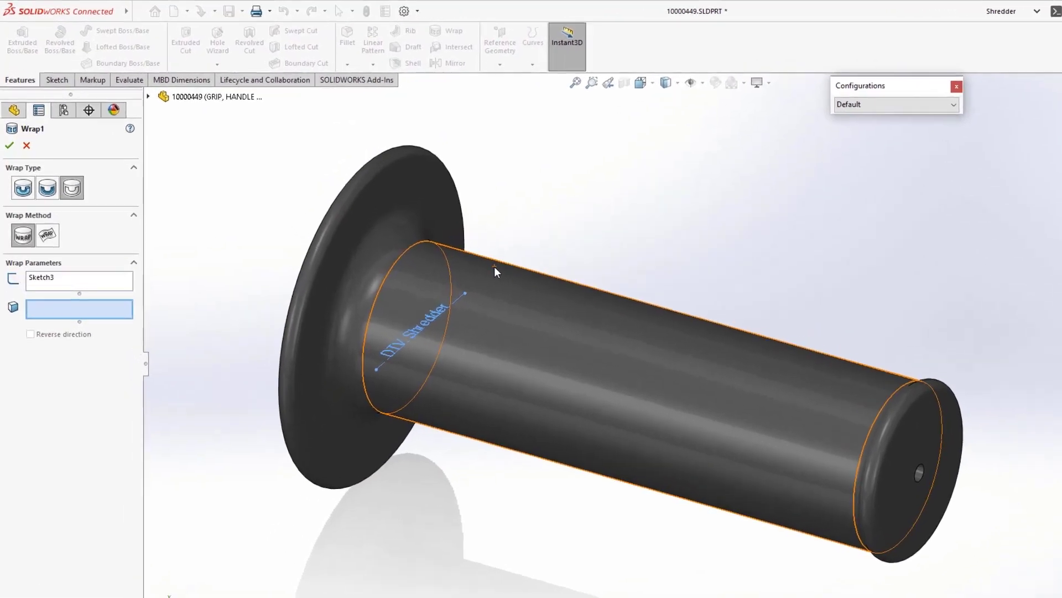
key("Return")
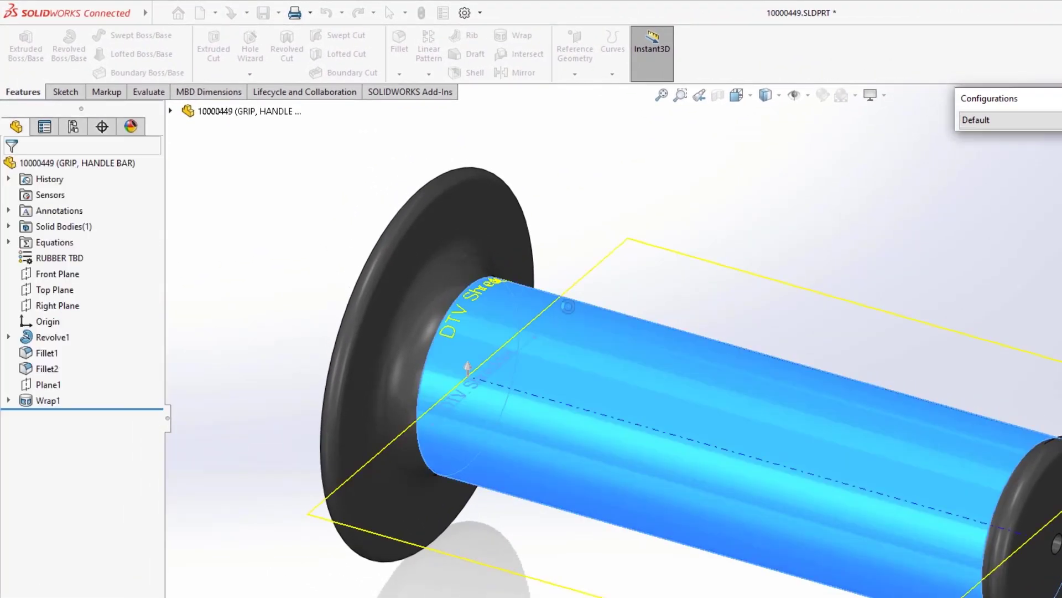
Step: Insert the DTV Logo library feature with its Default configuration on the end face of the grip, keeping the result
middle_click_drag(941, 270, 896, 339)
right_click_drag(895, 339, 973, 255)
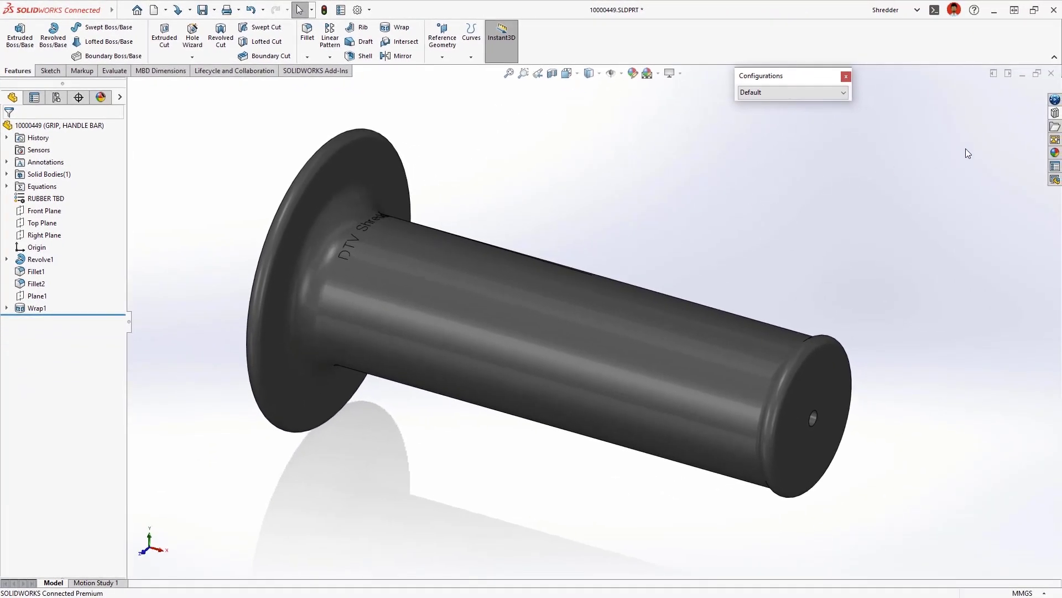
left_click(1054, 113)
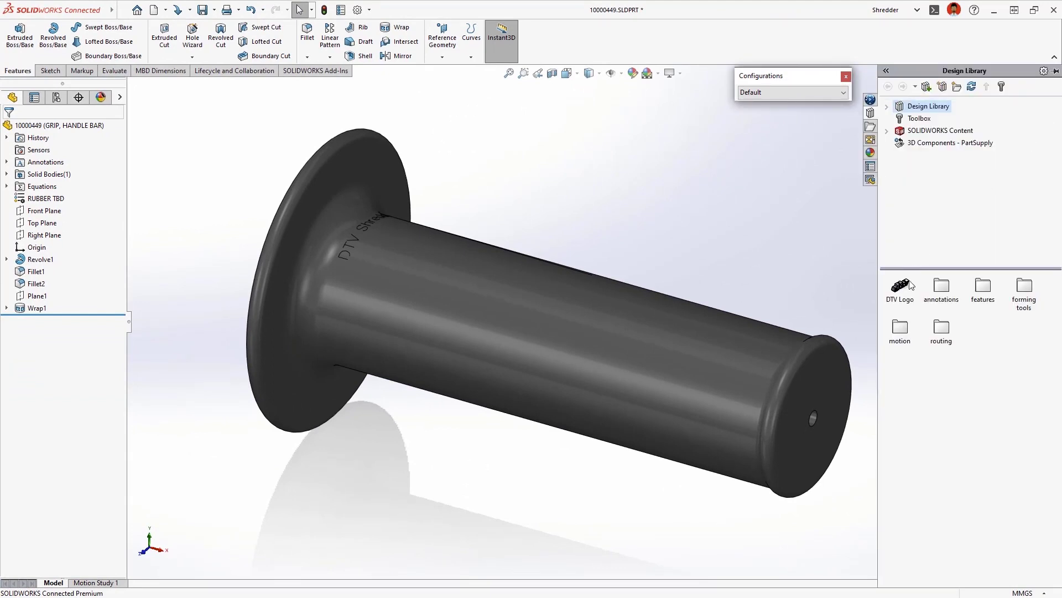
left_click_drag(884, 320, 802, 390)
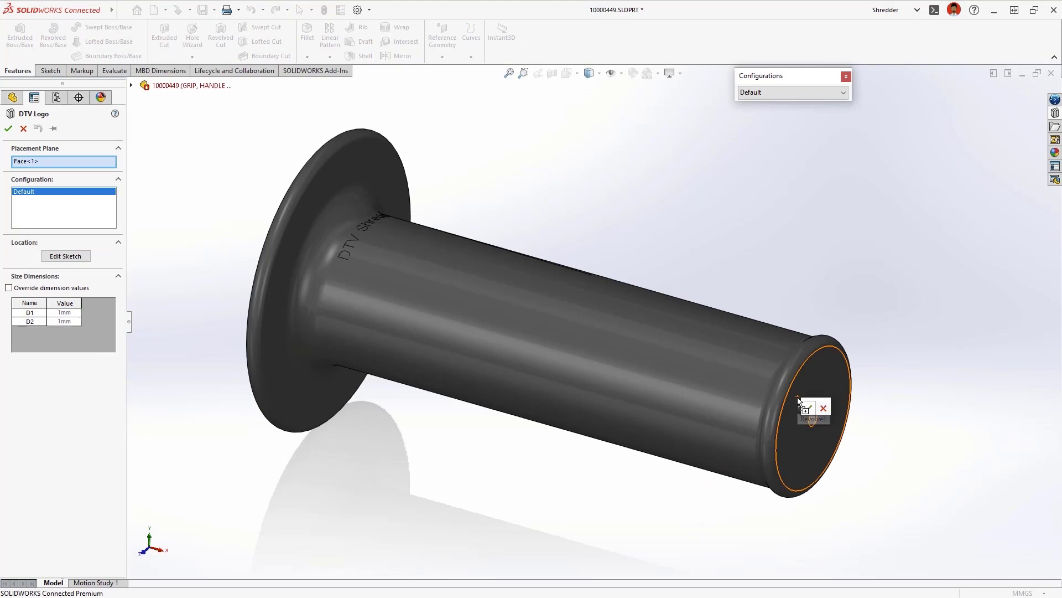
left_click(810, 409)
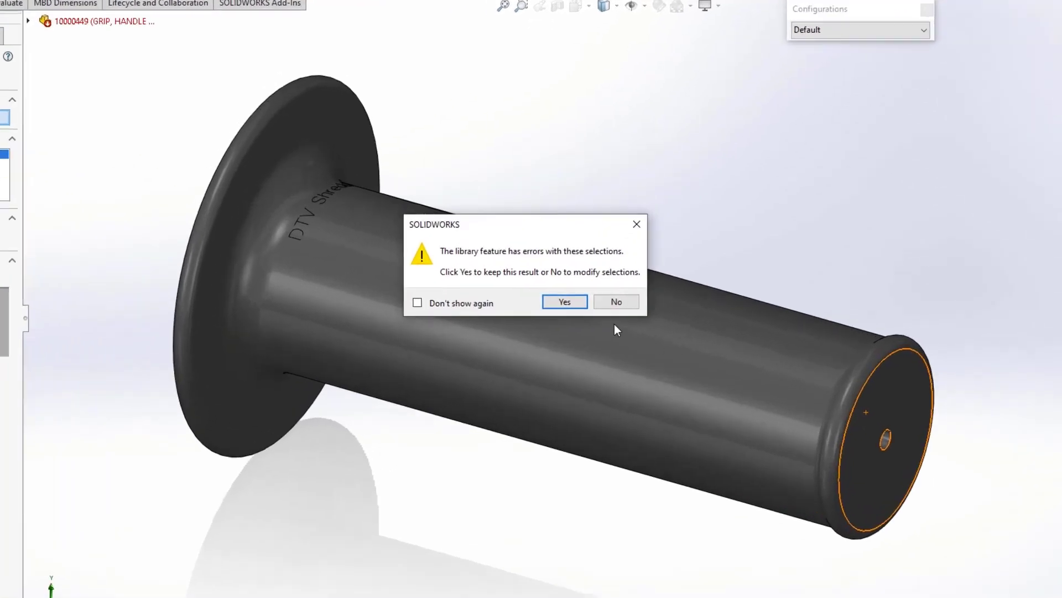
left_click(582, 303)
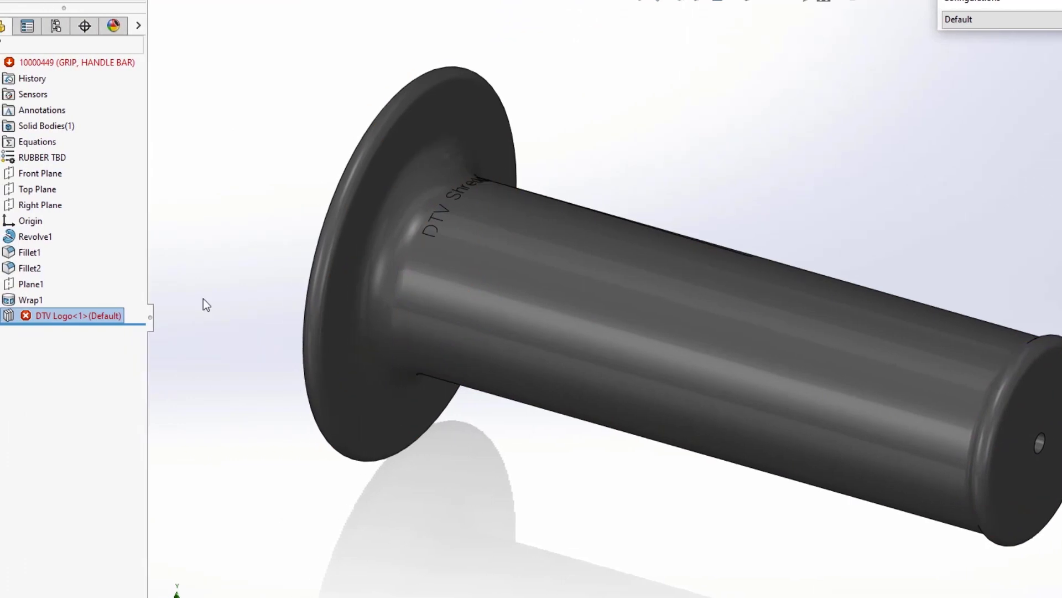
Step: Edit the sketch of the DTV Logo's cut and move the whole logo onto the end face just above the central hole
left_click(8, 315)
left_click(49, 331)
left_click(100, 290)
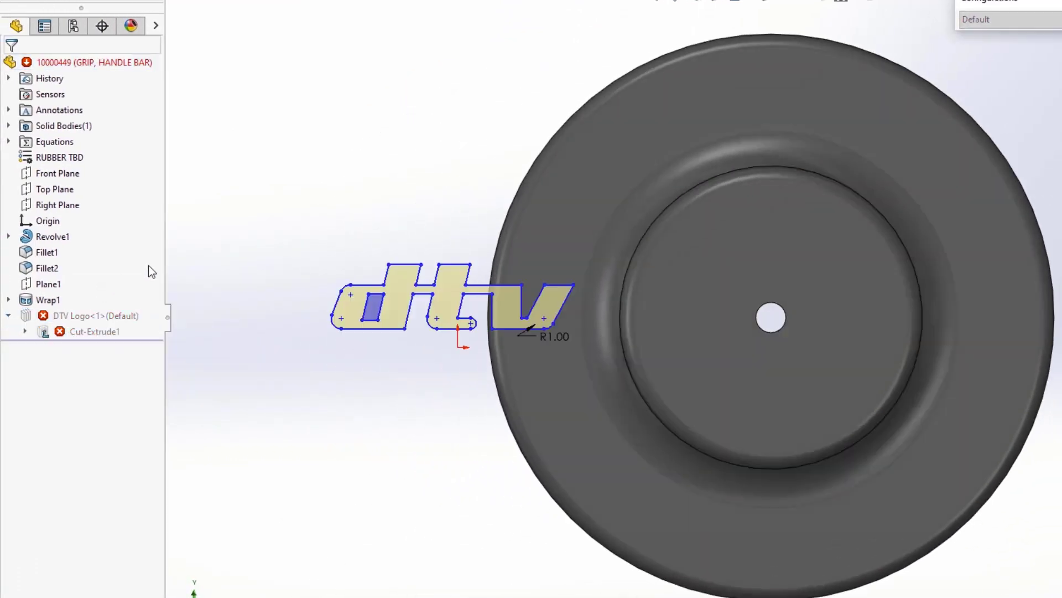
left_click_drag(272, 232, 602, 364)
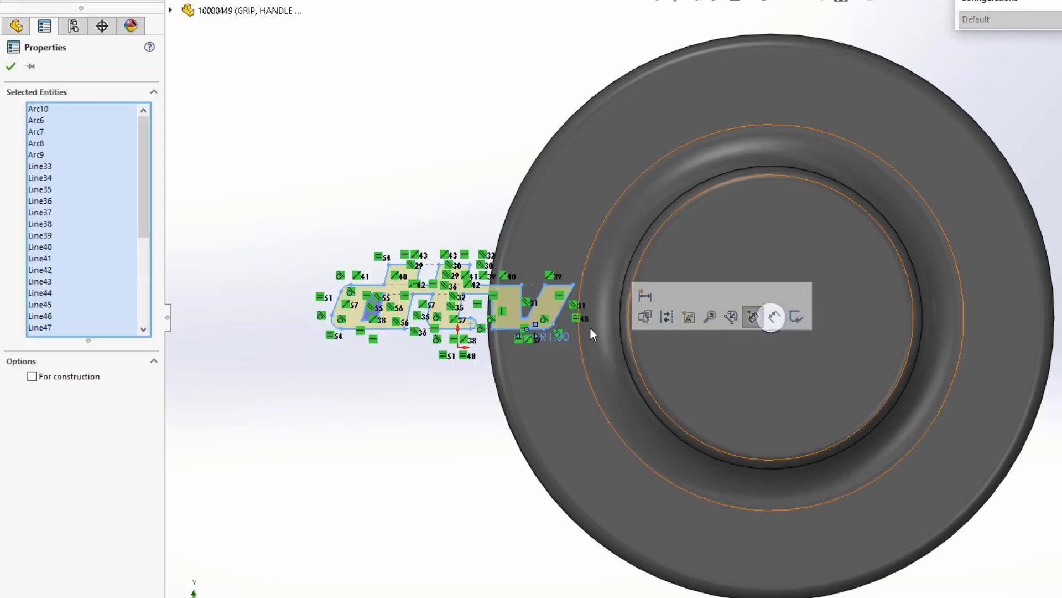
mouse_move(575, 286)
left_mouse_down()
mouse_move(875, 257)
mouse_move(849, 258)
left_mouse_up()
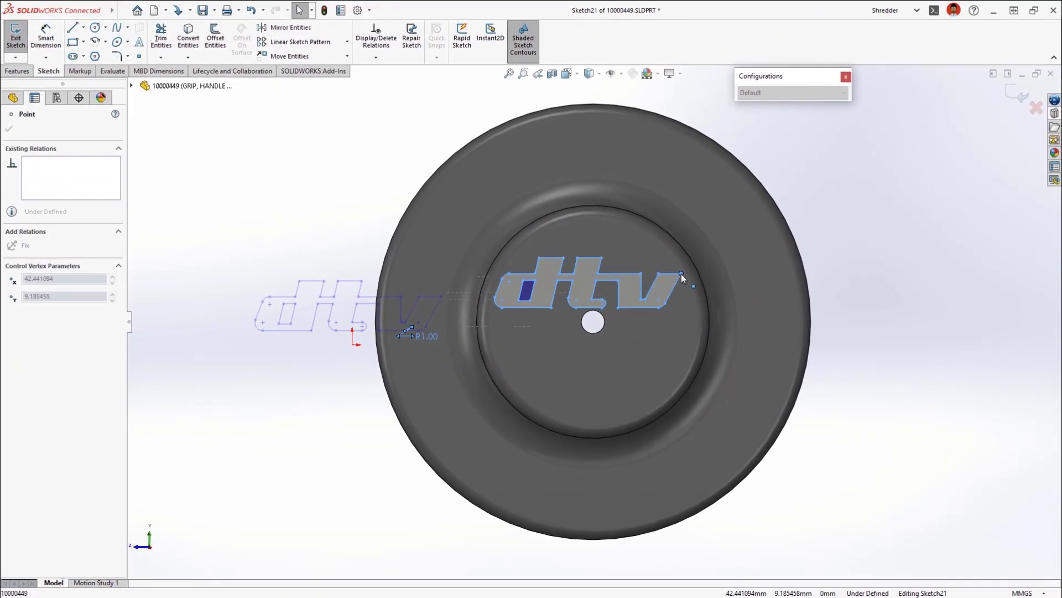
left_click_drag(682, 274, 681, 274)
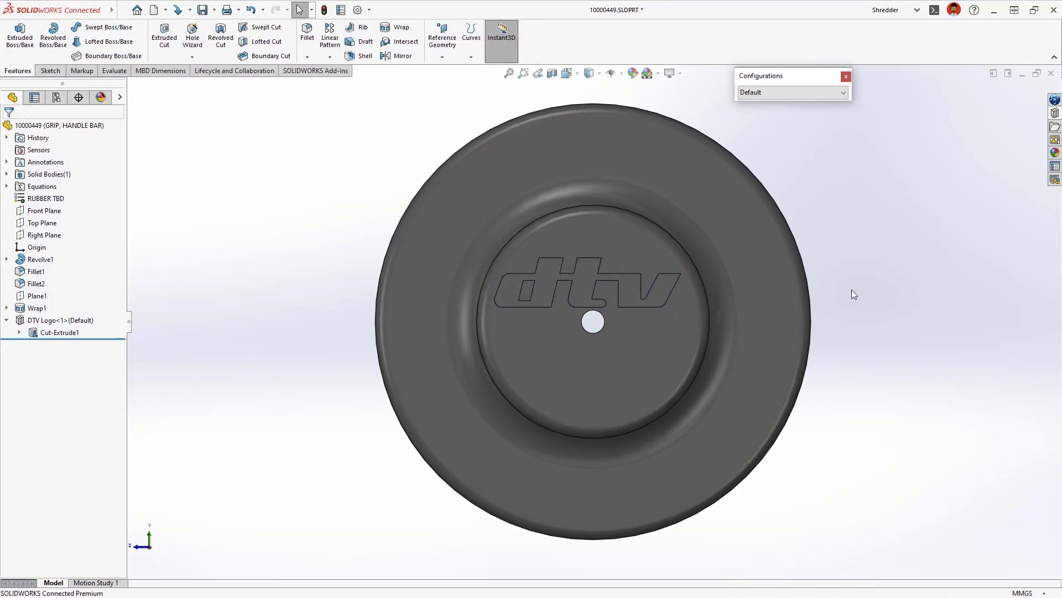
Step: Start a sketch on Plane1 and draw a tilted ellipse with radii of about 6.6 and 3.3 mm outside the grip's body
key("ctrl+7")
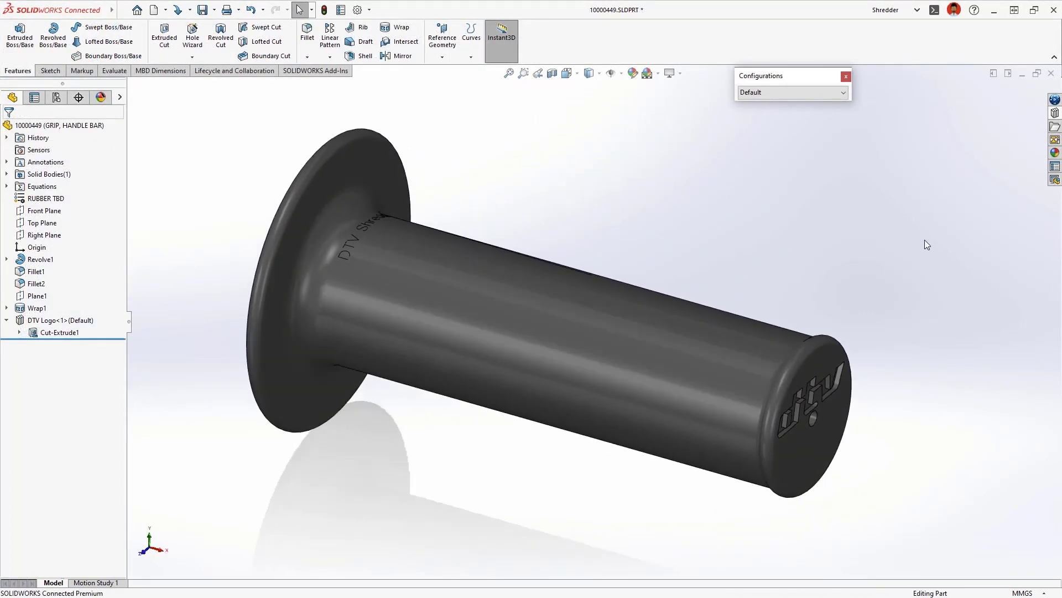
key("q")
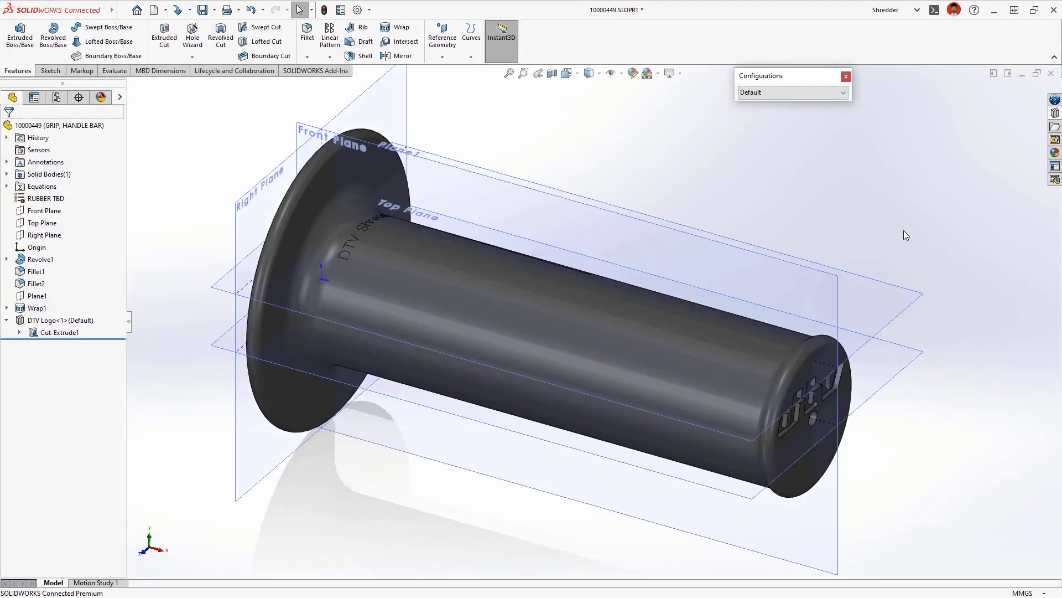
left_click(435, 156)
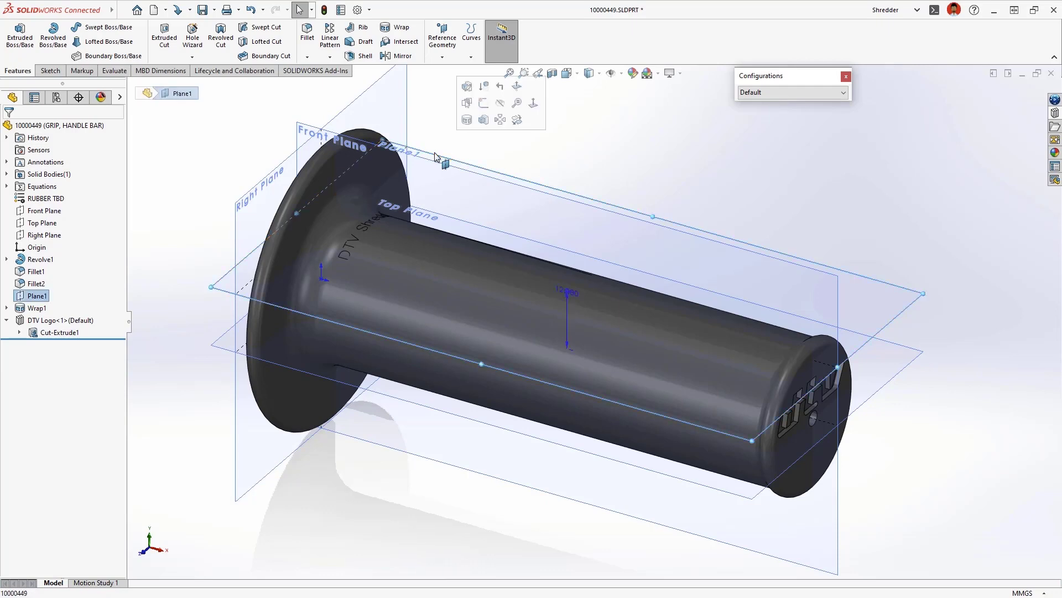
left_click(485, 120)
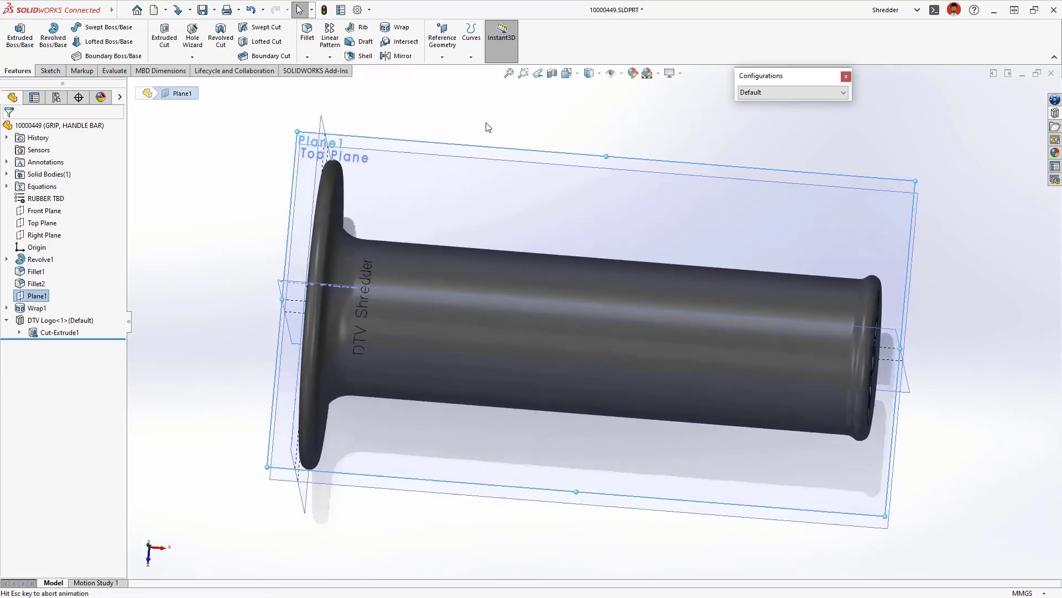
key("s")
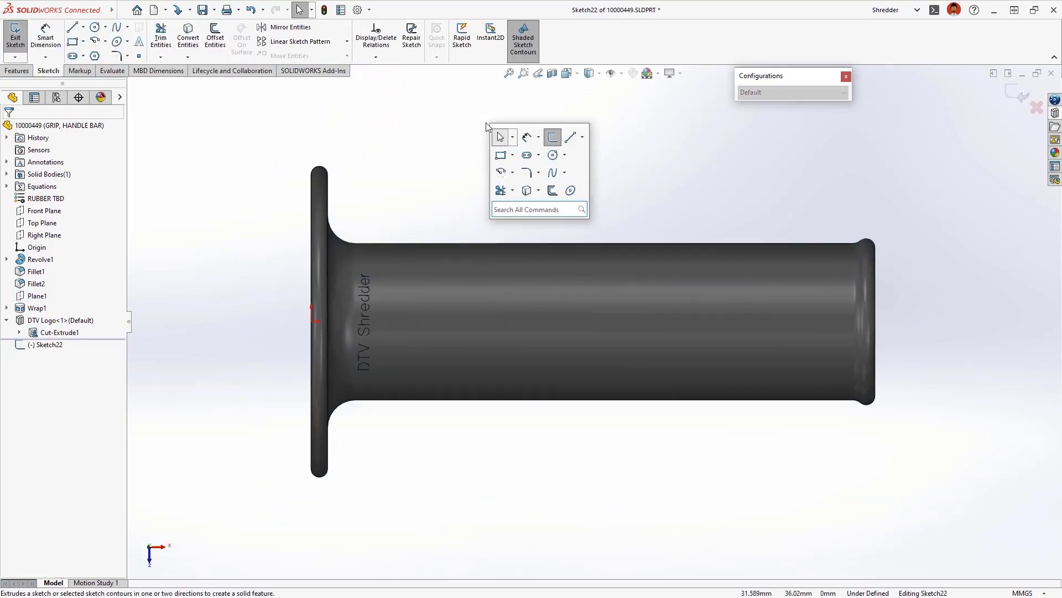
left_click(571, 190)
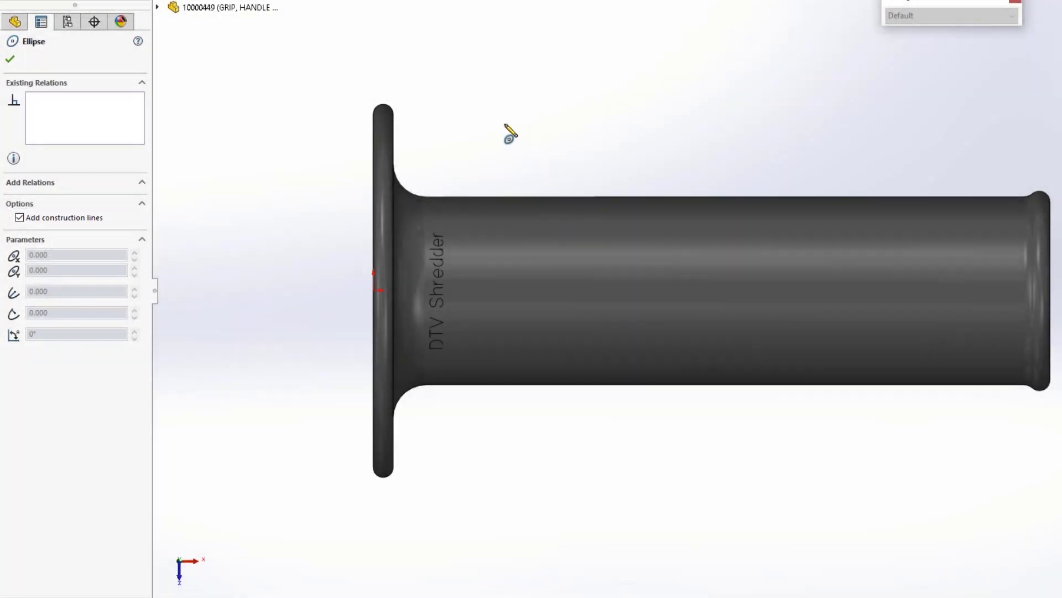
left_click(504, 124)
left_click(548, 134)
left_click(539, 157)
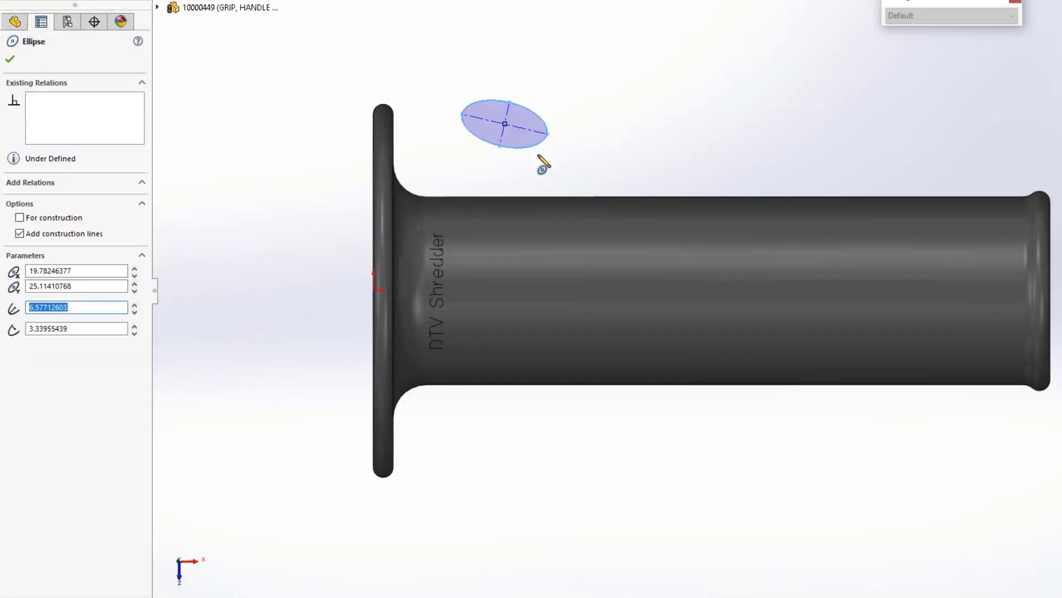
key("Escape")
Step: Make the ellipse's major axis line horizontal and coincident with the origin
left_click(504, 124)
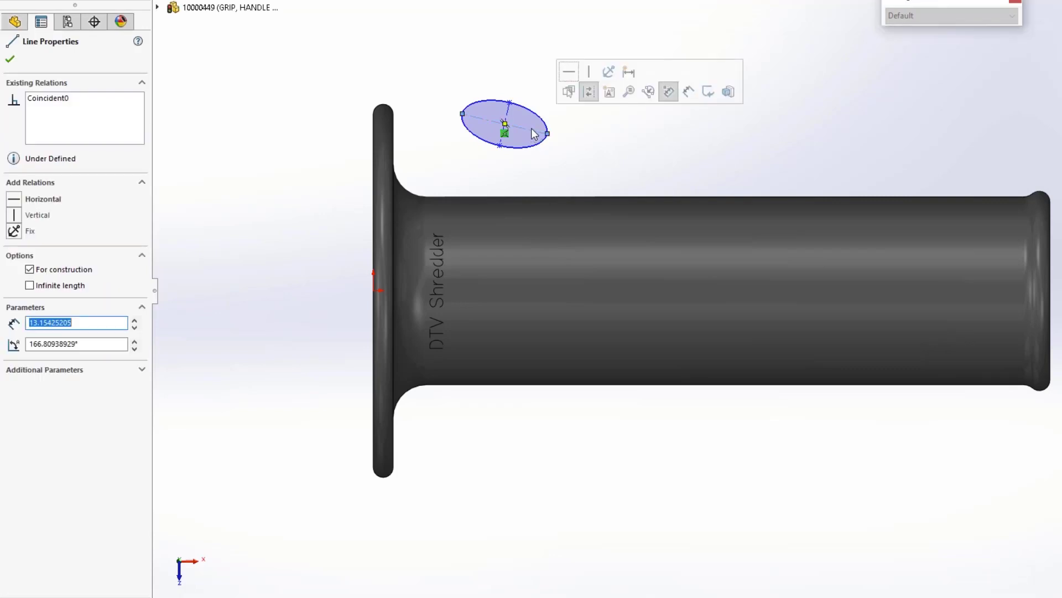
left_click(569, 72)
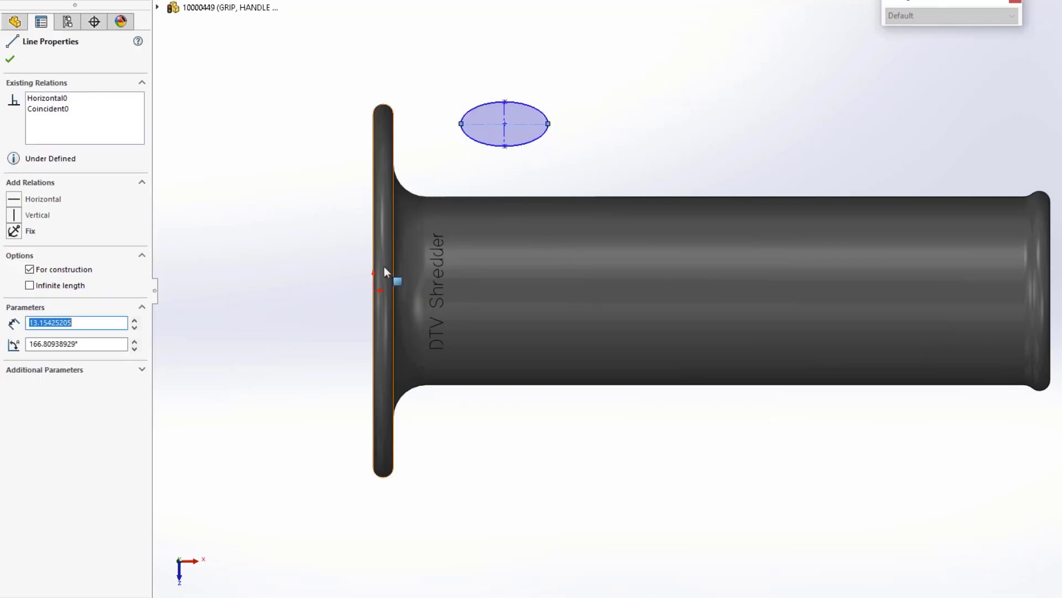
left_click(373, 288, "ctrl")
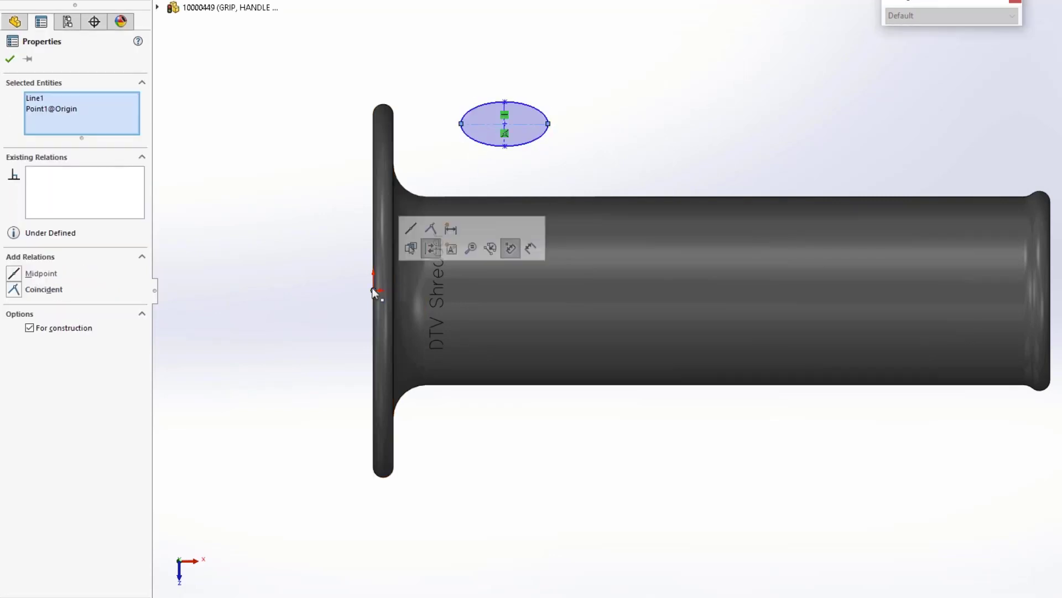
left_click(431, 227)
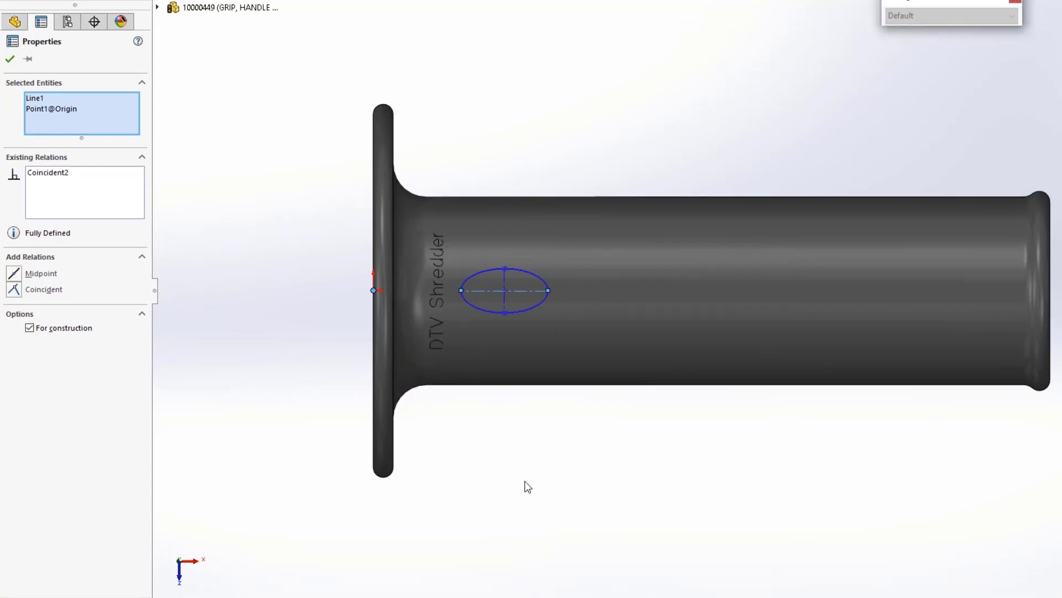
Step: Dimension the ellipse's major axis and link the value to the global variable length
left_click(531, 410)
left_click(526, 291)
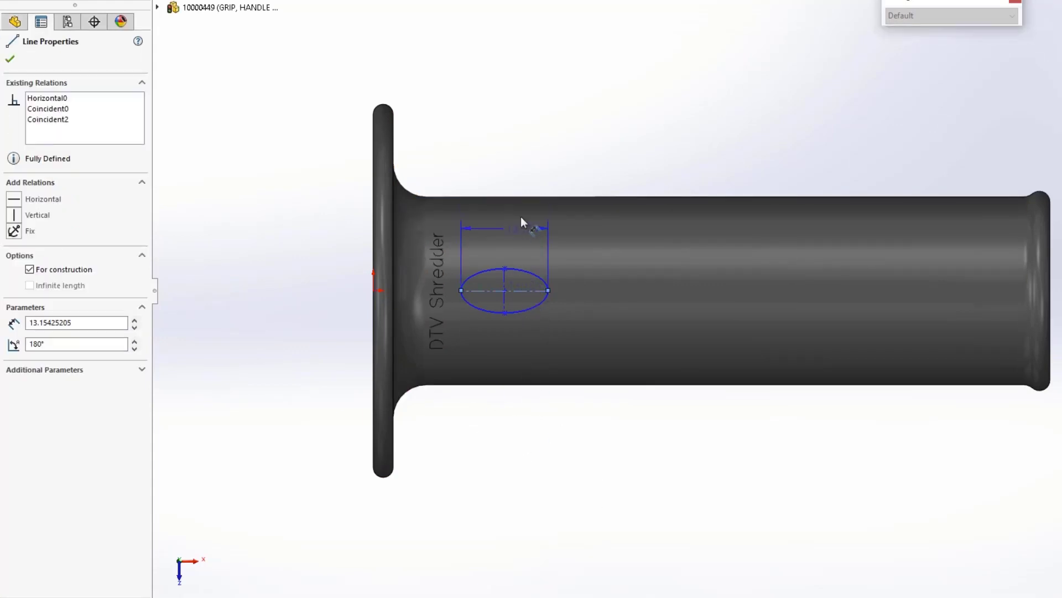
left_click(512, 169)
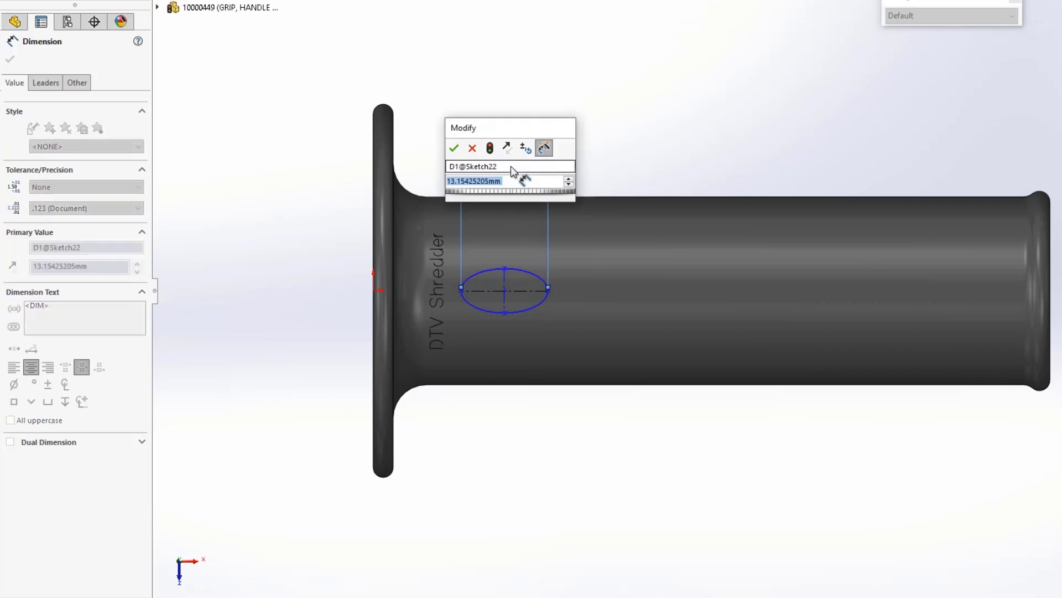
type("=")
mouse_move(532, 201)
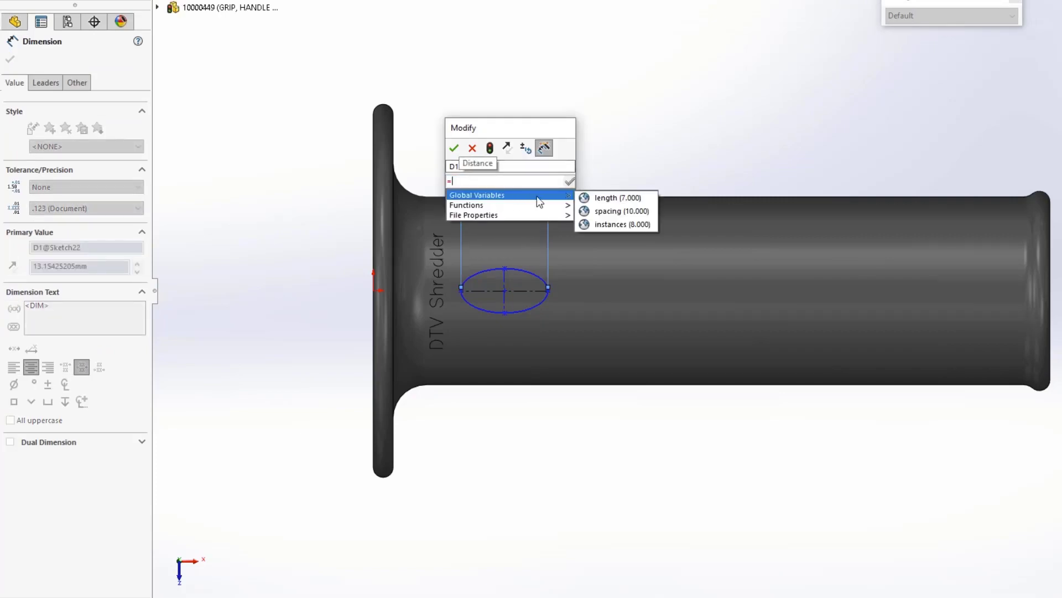
left_click(594, 198)
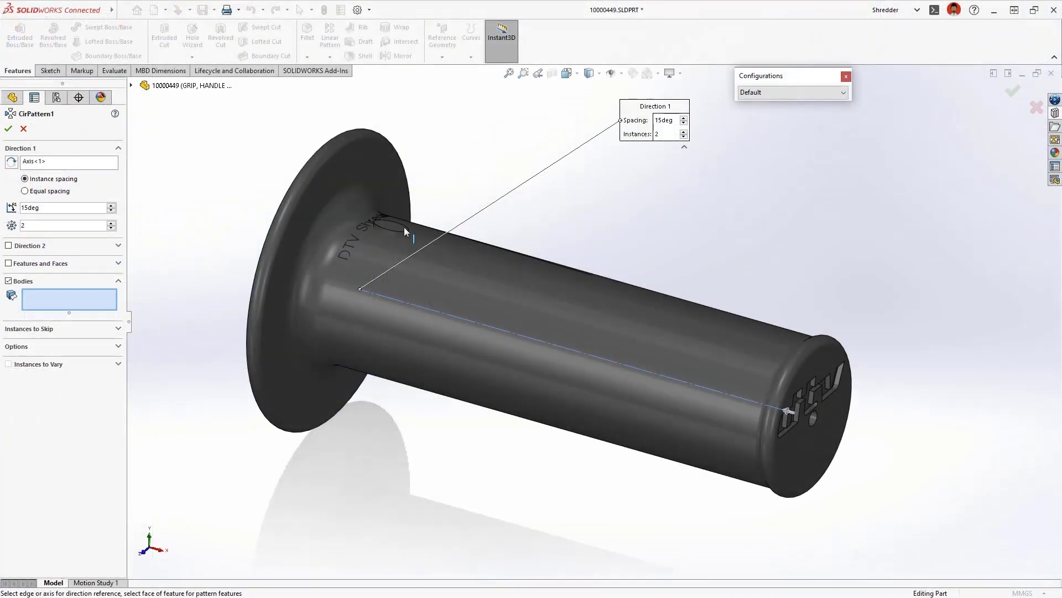
Step: Circular pattern the extruded ellipse body around the grip's axis with 15° spacing and 2 instances, reversing the pattern direction
left_click(404, 228)
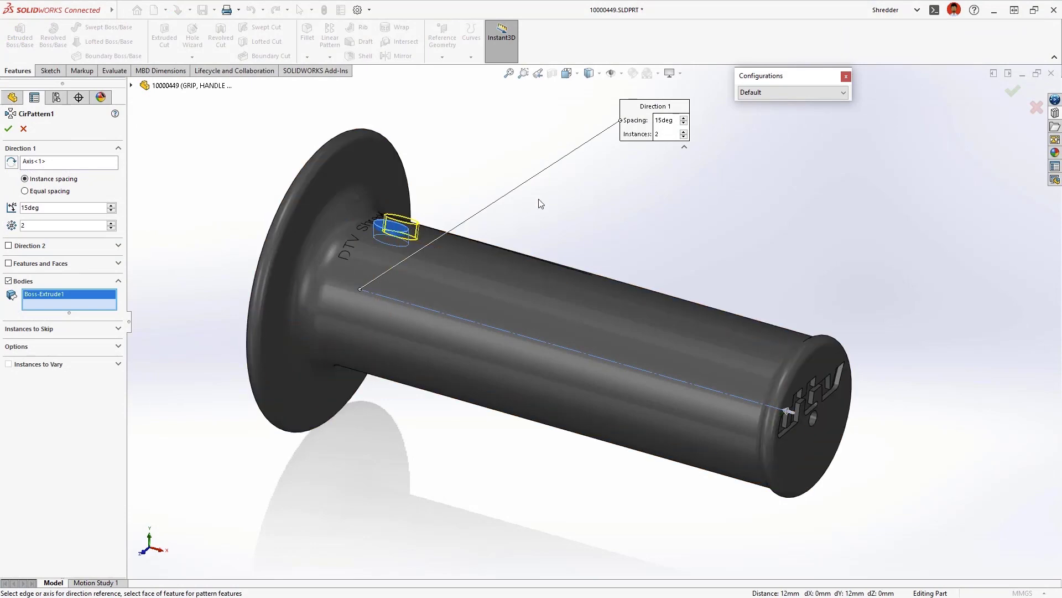
right_click(563, 193)
left_click(581, 297)
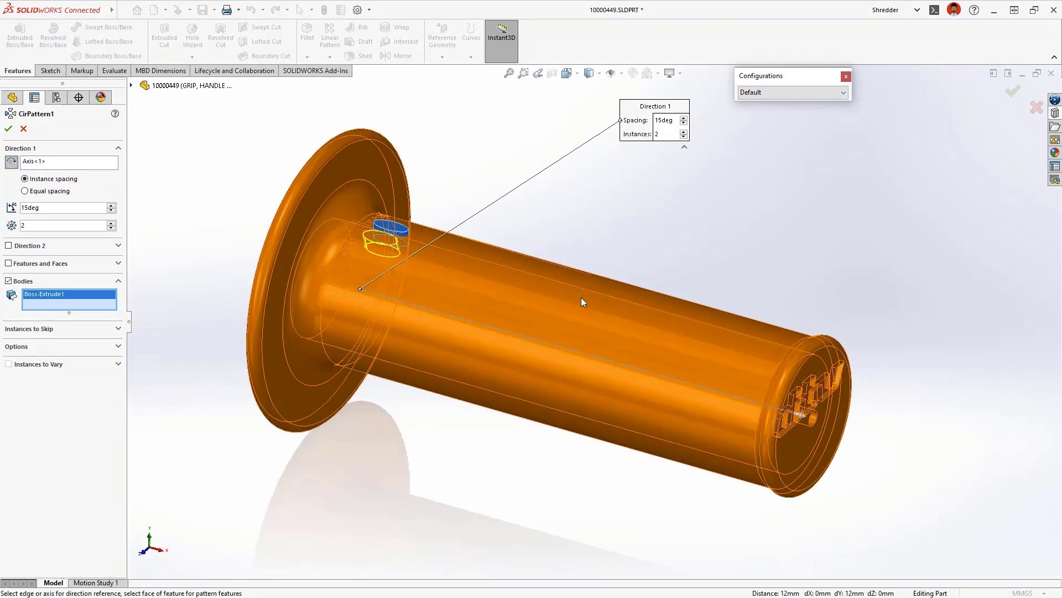
right_click(581, 297)
Step: Move the patterned ellipse body along X by the equation "spacing"/2 with Move/Copy Body
left_click(380, 240)
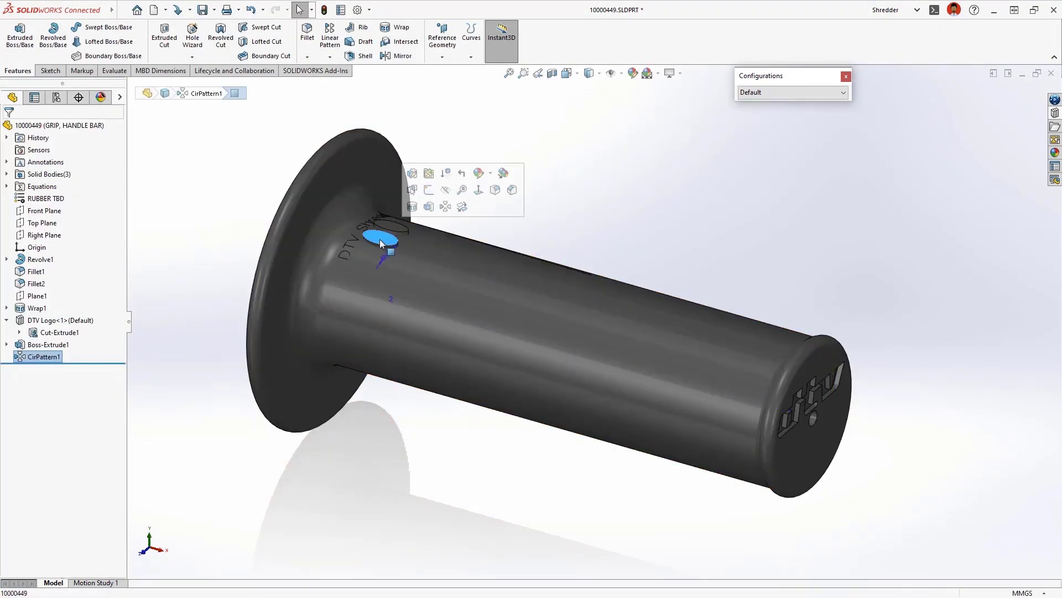
left_click(467, 213)
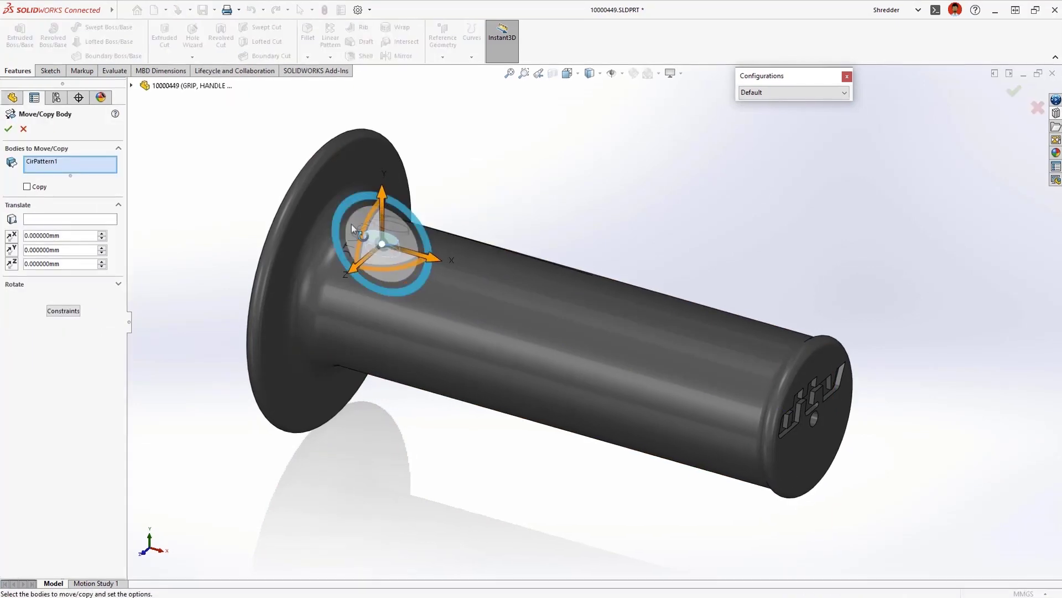
left_click(89, 235)
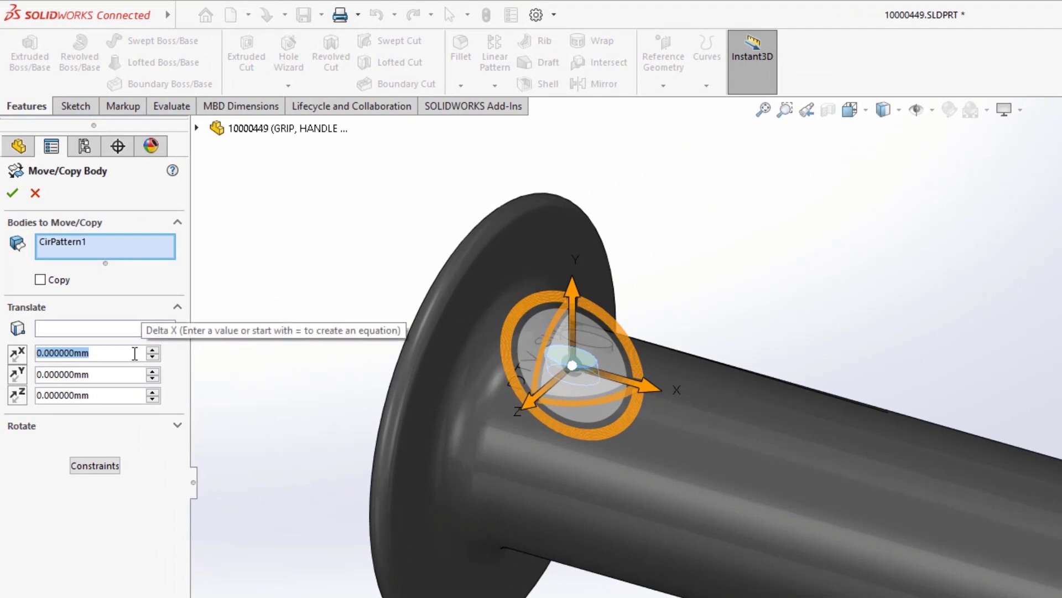
type("=")
mouse_move(141, 370)
left_click(222, 391)
type("/2")
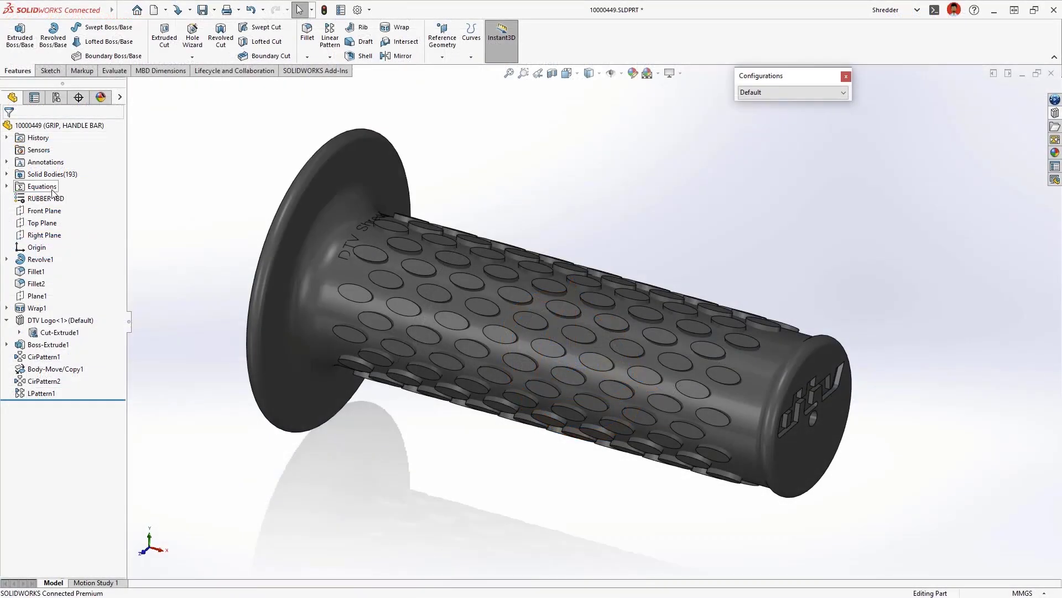
Step: Set the global variable length to 10 and spacing to 14 in the part's equations
right_click(53, 192)
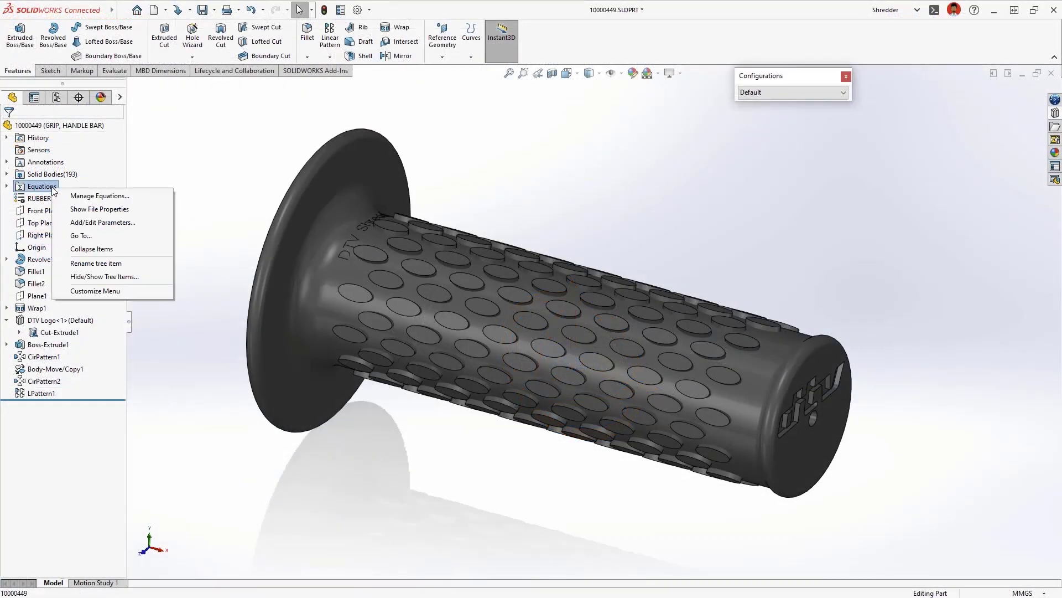
left_click(100, 195)
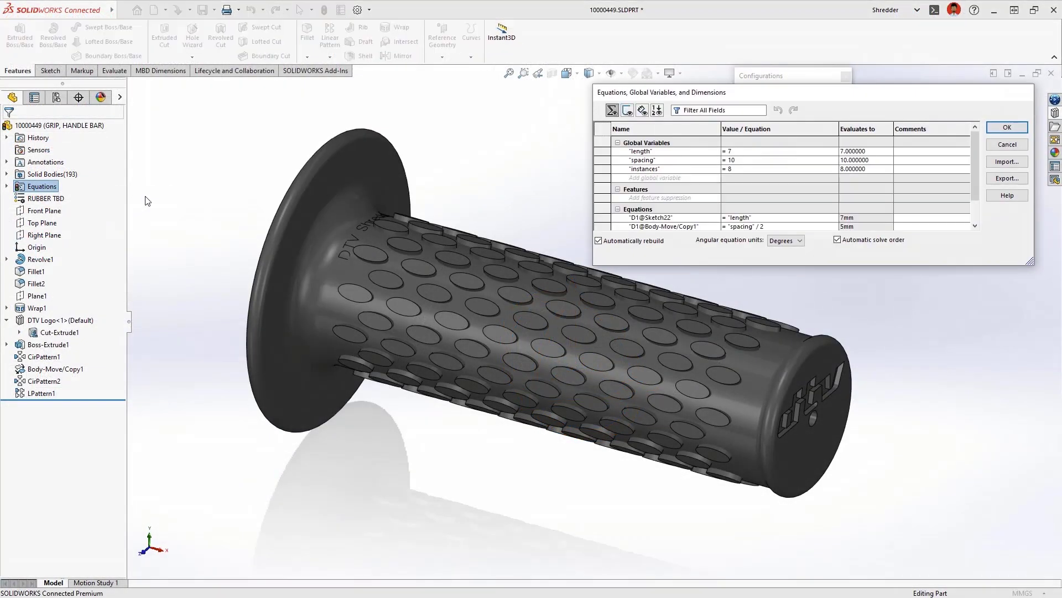
left_click(806, 152)
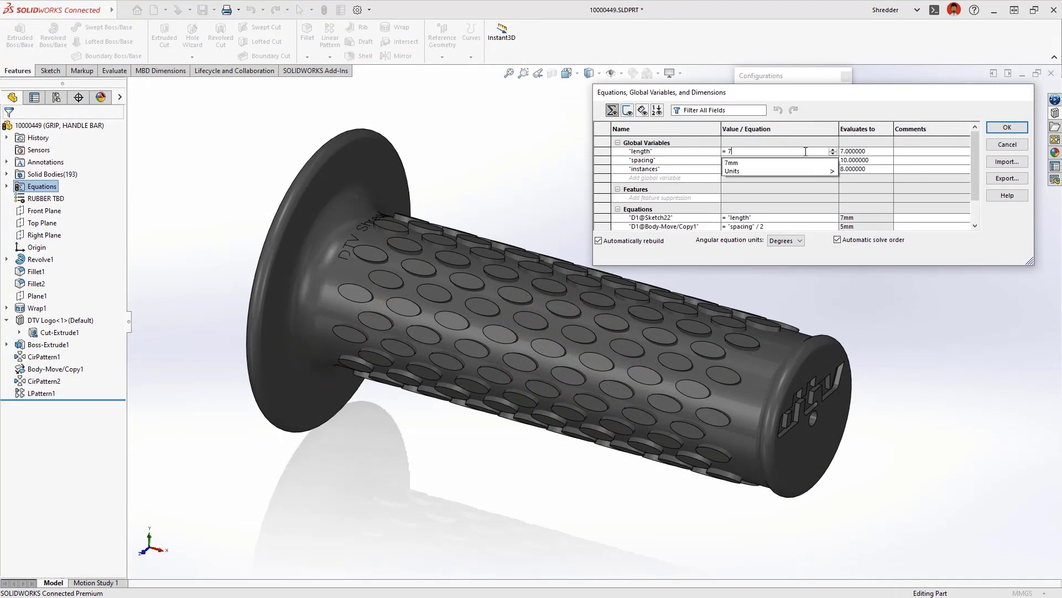
type("10")
key("Return")
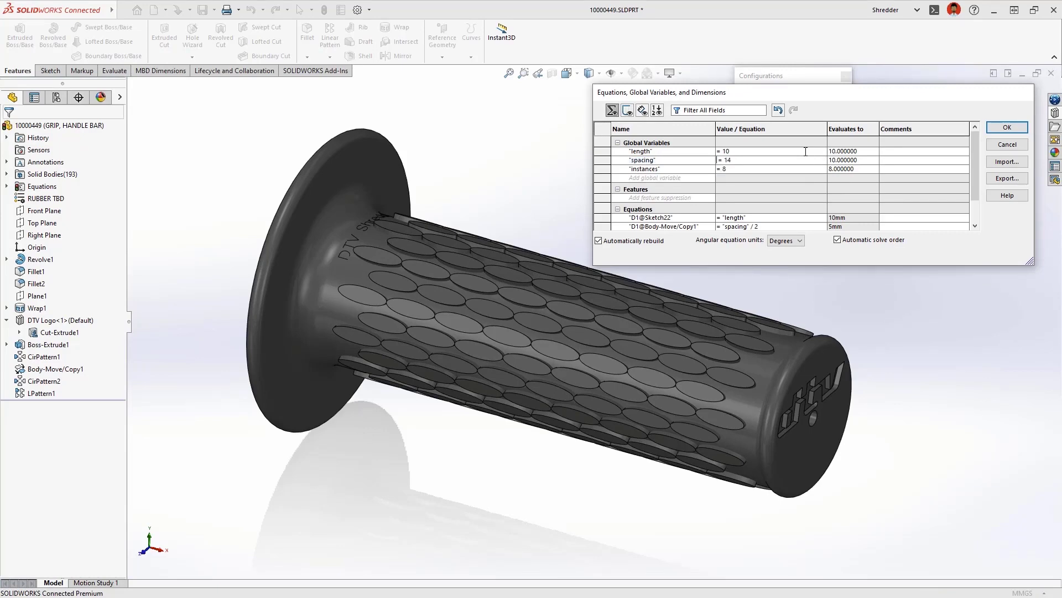
key("Tab")
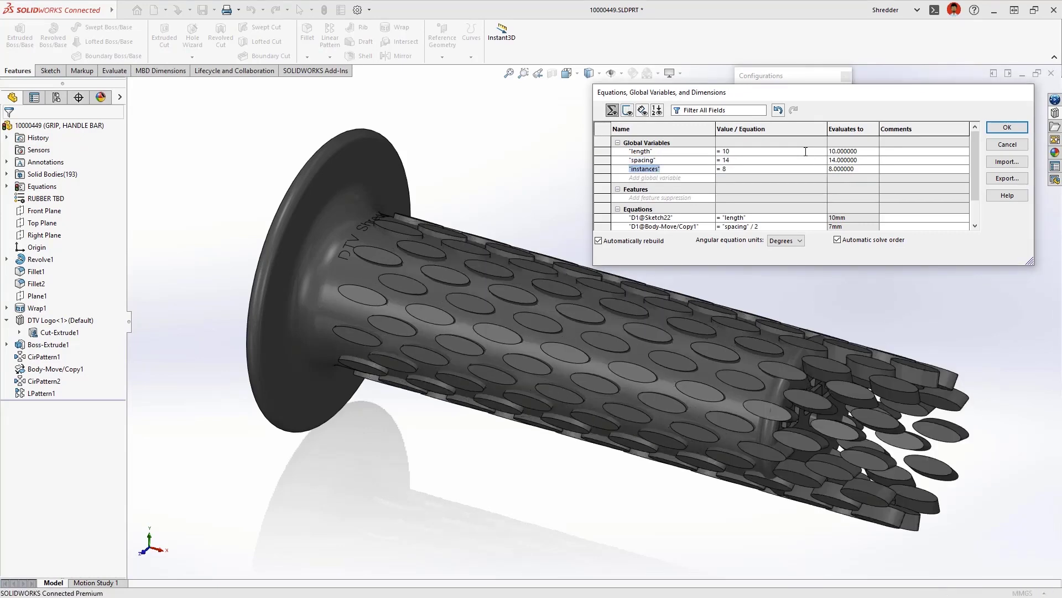
Step: Set the global variable instances to 6 and apply the grip's equations
type("6")
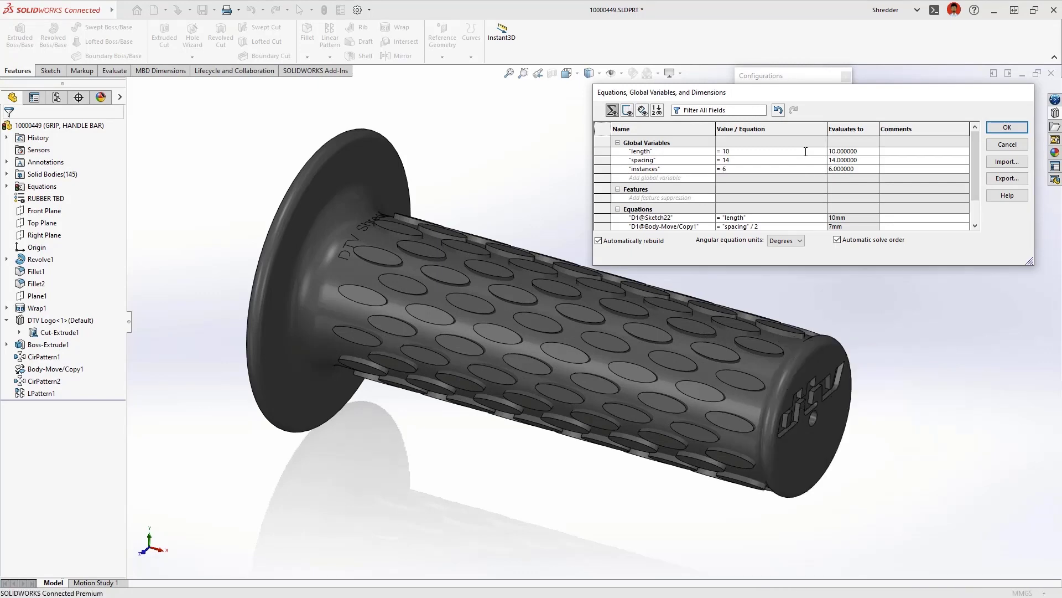
left_click(1003, 128)
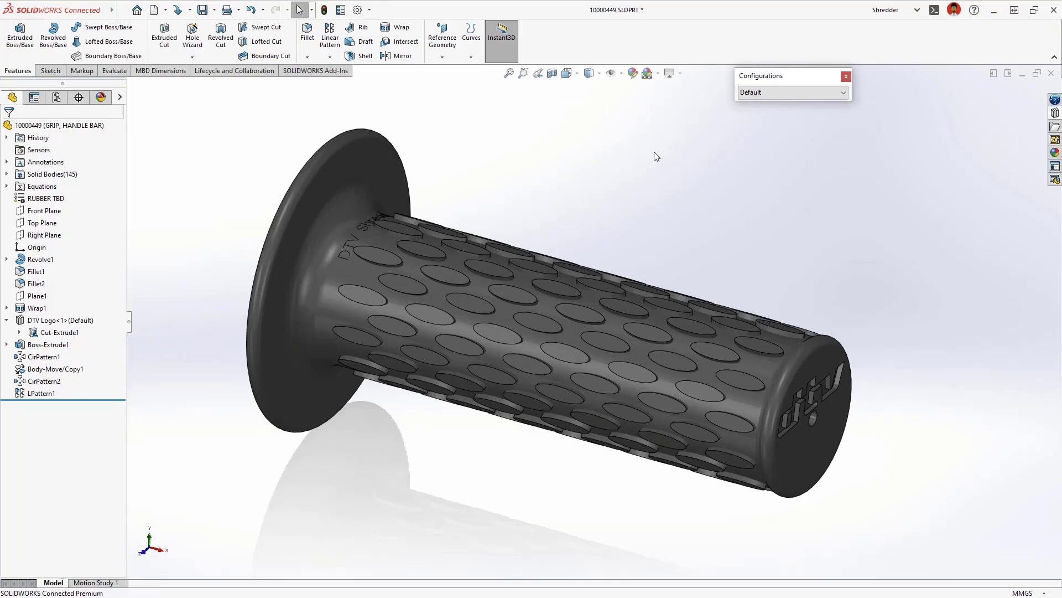
Step: Start Defeature on the grip without removing any bodies and keep all of its holes
key("s")
left_click(739, 185)
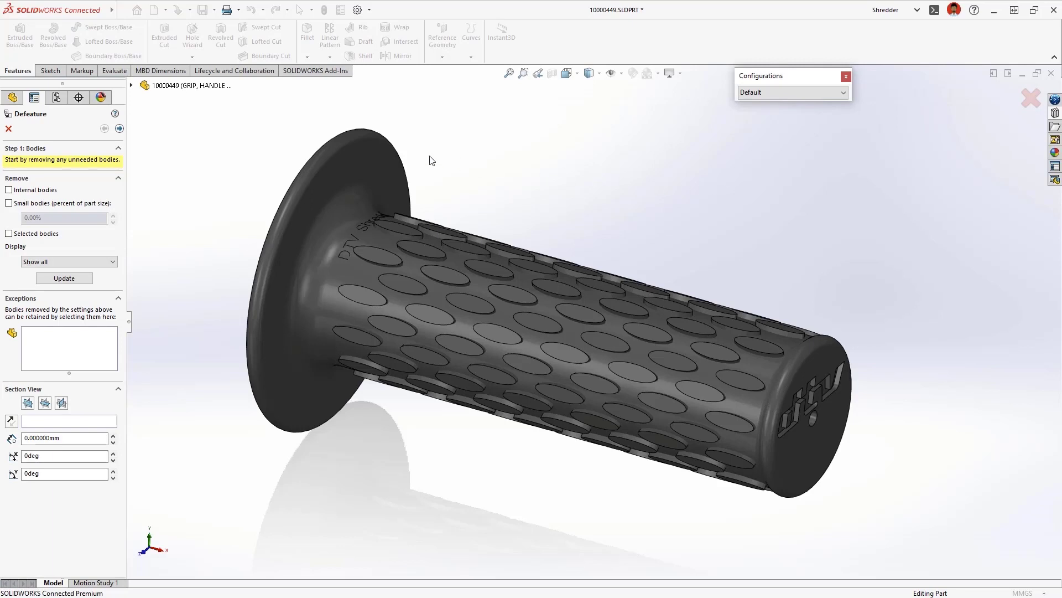
left_click(119, 129)
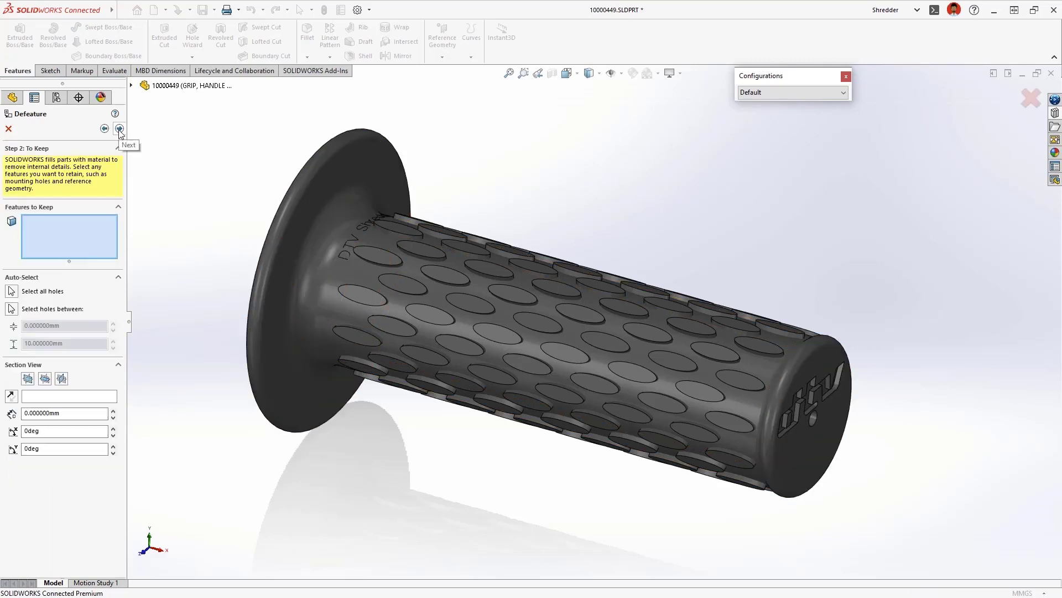
left_click(11, 292)
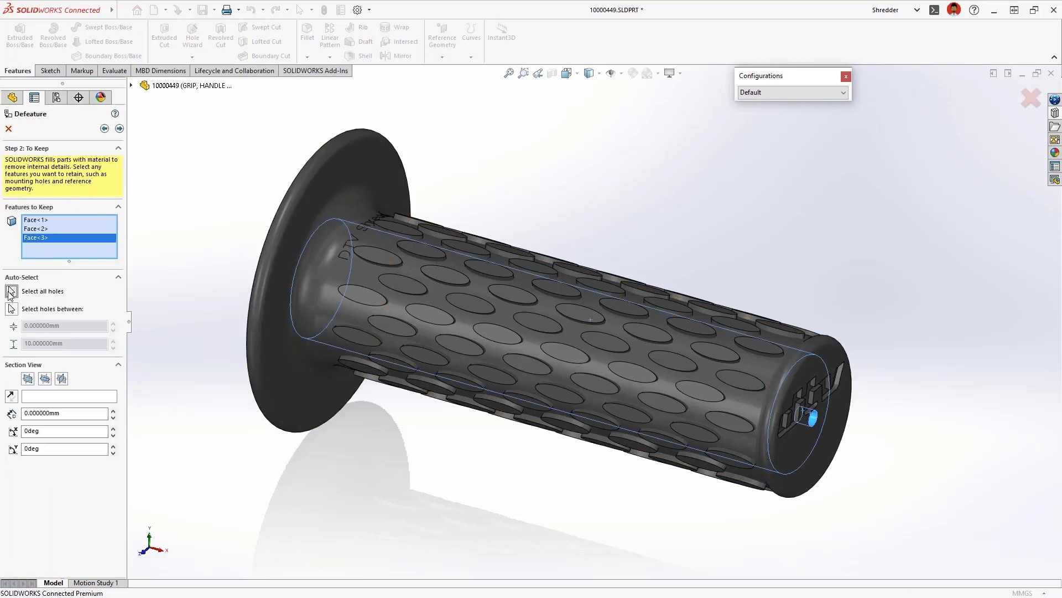
left_click(120, 129)
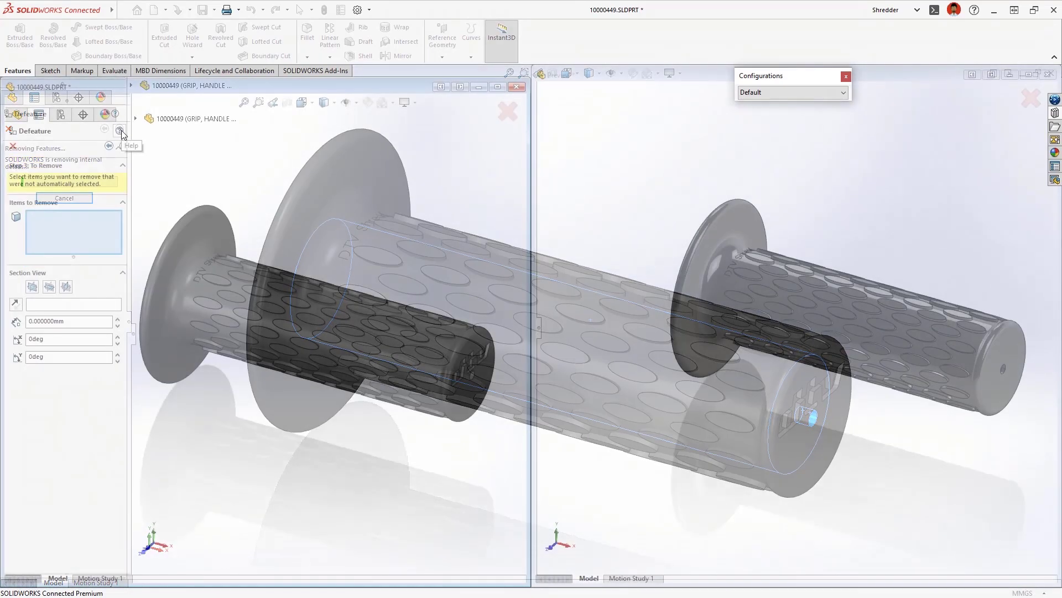
Step: Mark the extruded ellipse, its body patterns and move feature, and Wrap1 for removal in Defeature and process the removal
left_click(230, 264)
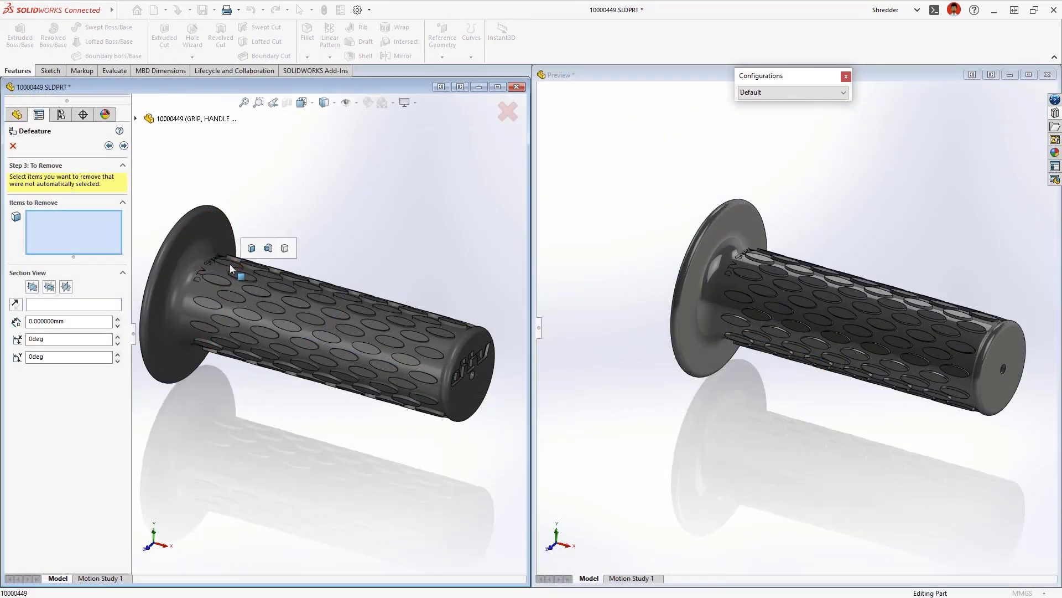
left_click(271, 249)
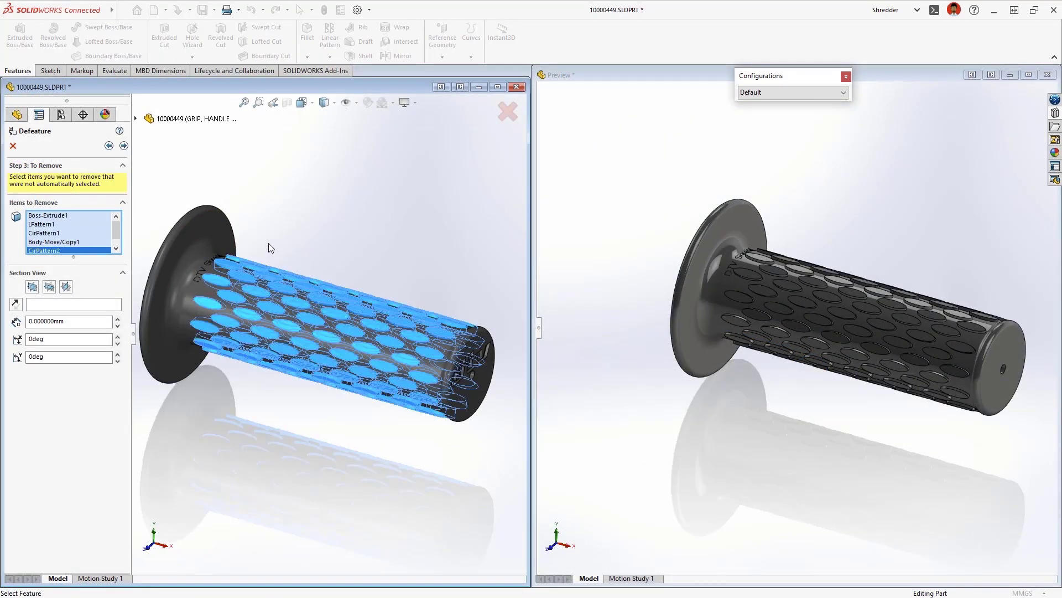
left_click(136, 118)
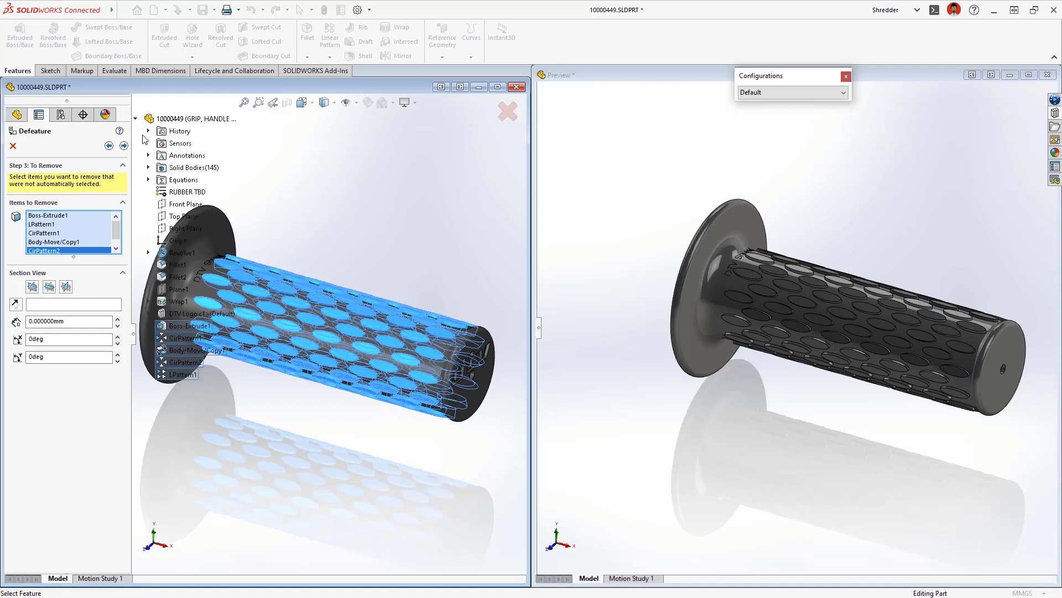
left_click(178, 302)
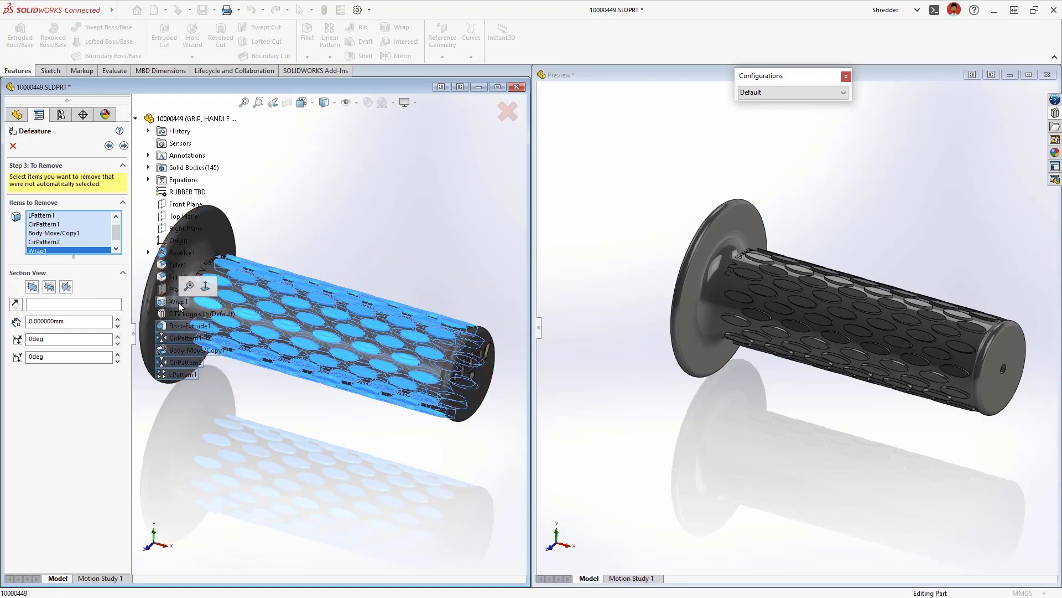
left_click(123, 146)
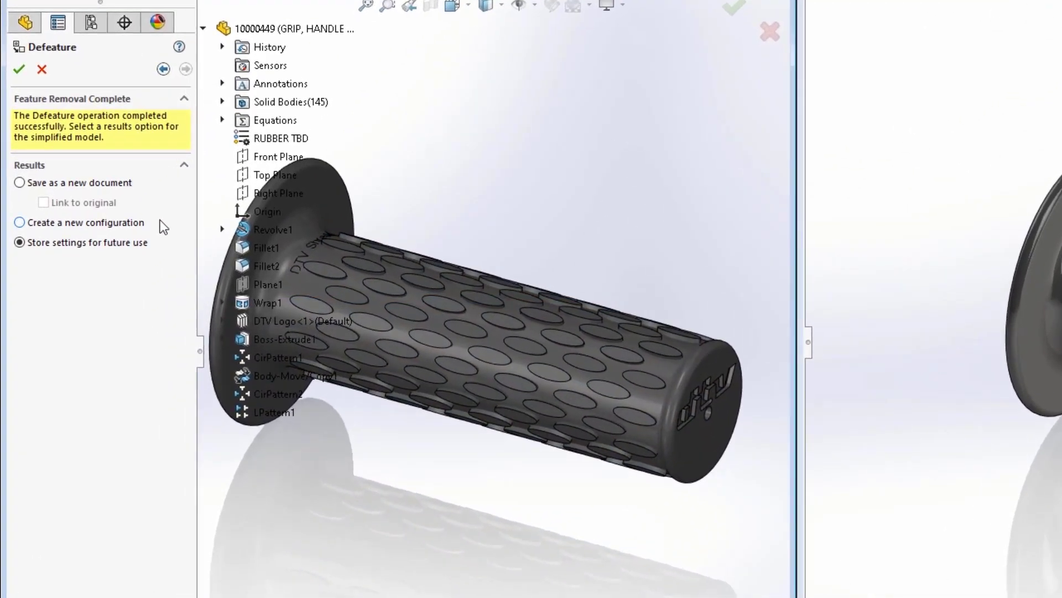
Step: Store the defeatured grip as a new configuration and switch the part back to the Default configuration
left_click(145, 228)
left_click(19, 69)
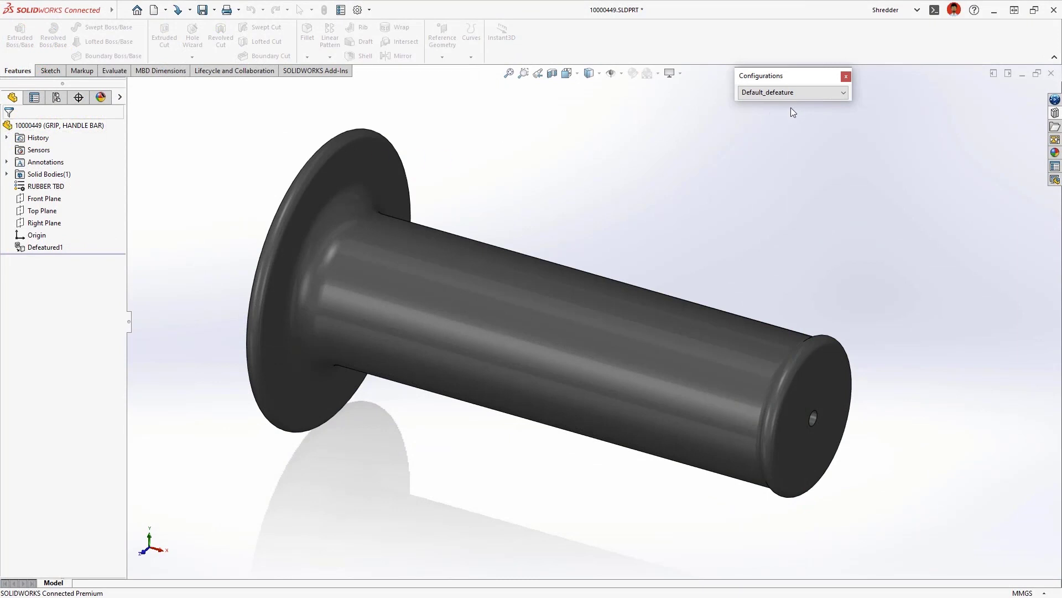
left_click(843, 92)
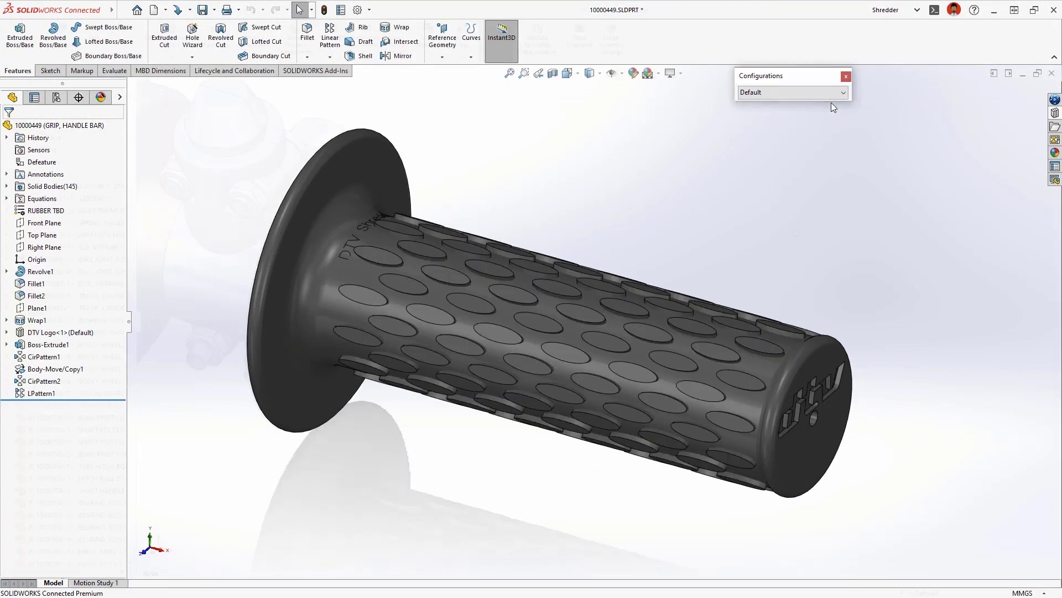
Step: Switch to the BPG - Shredder assembly and set the handle bar grip to its defeatured configuration
key("ctrl+Tab")
left_click(821, 360)
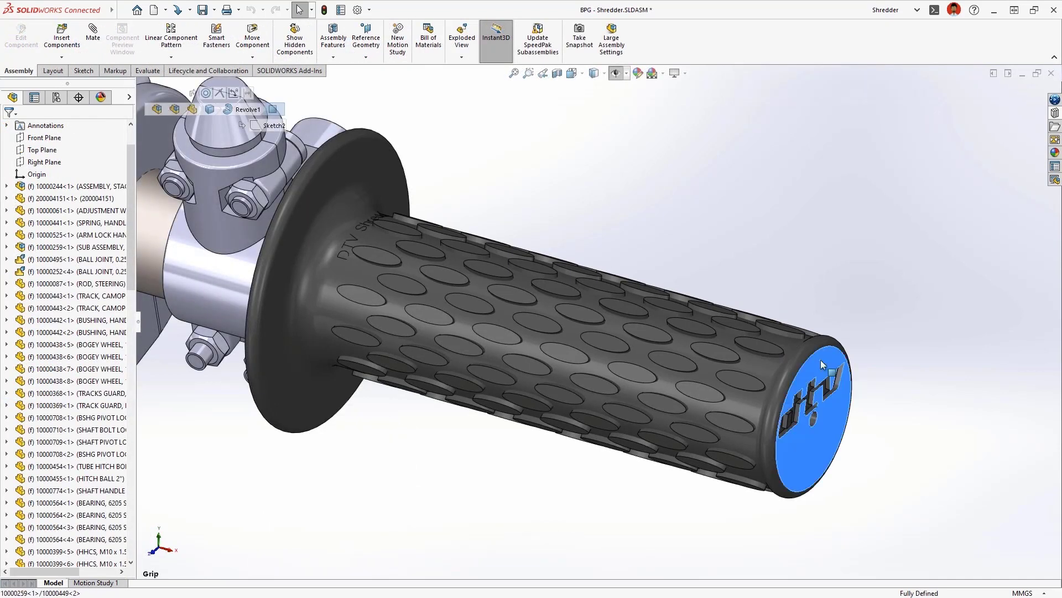
left_click(986, 272)
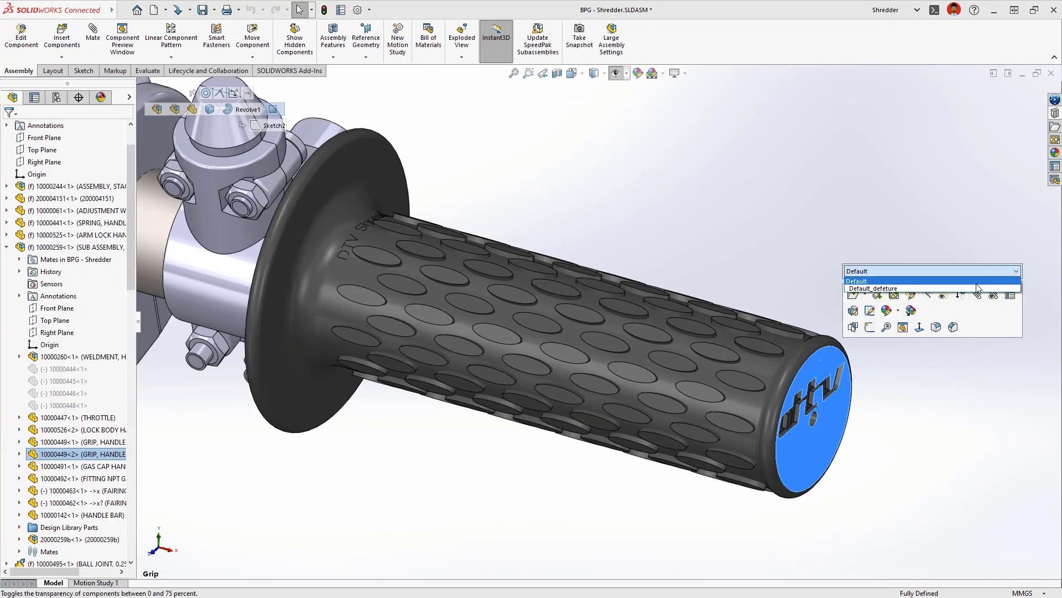
left_click(977, 289)
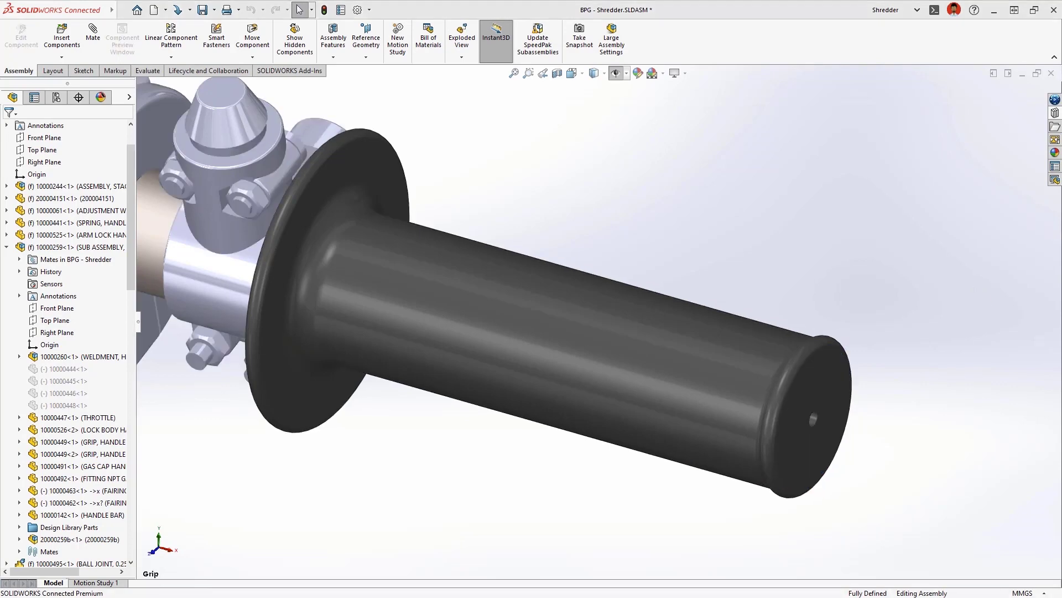
mouse_move(498, 332)
middle_mouse_down()
mouse_move(828, 321)
mouse_move(664, 351)
middle_mouse_up()
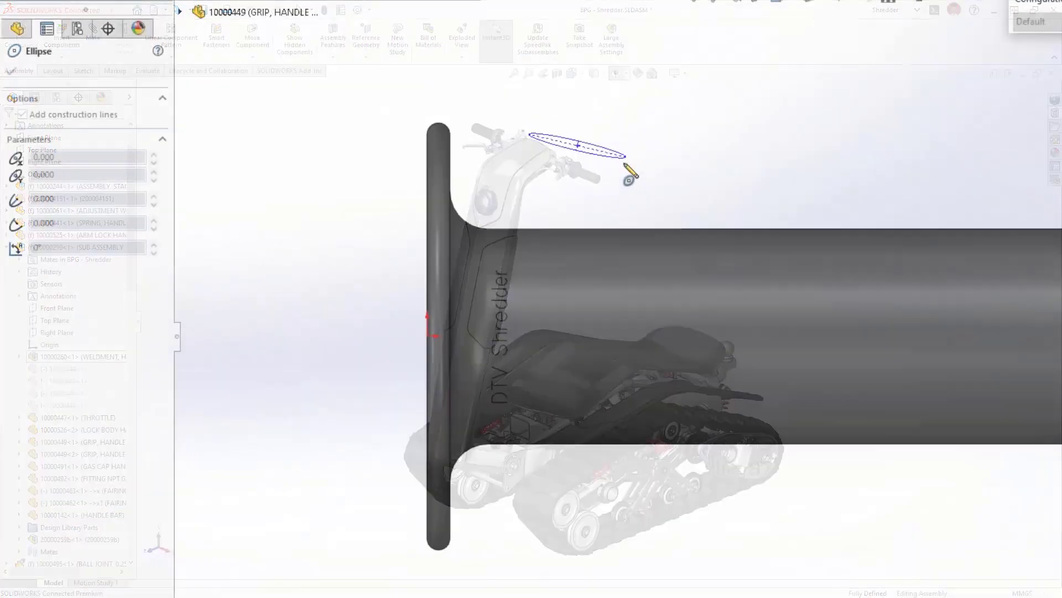
Step: Sketch an ellipse above the grip near its flange, and set the global variables spacing to 14 and instances to 6
left_click(617, 182)
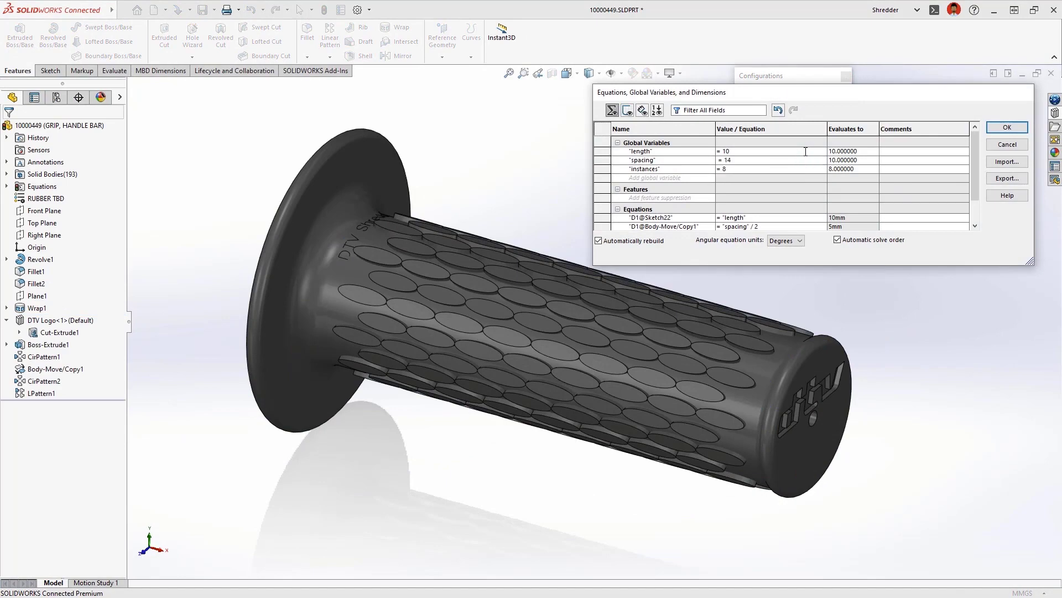
key("Tab")
type("6")
key("Tab")
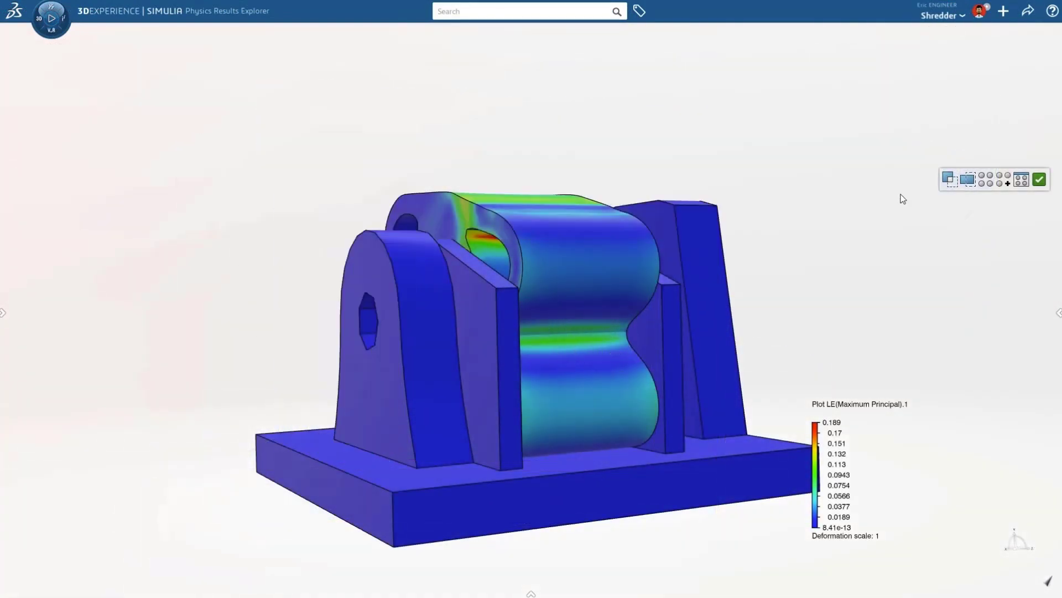
Step: In SIMULIA Physics Results Explorer, hide the base, brackets and side plates to isolate the curved center block in the Maximum Principal LE plot
left_click(683, 316)
left_click(673, 321)
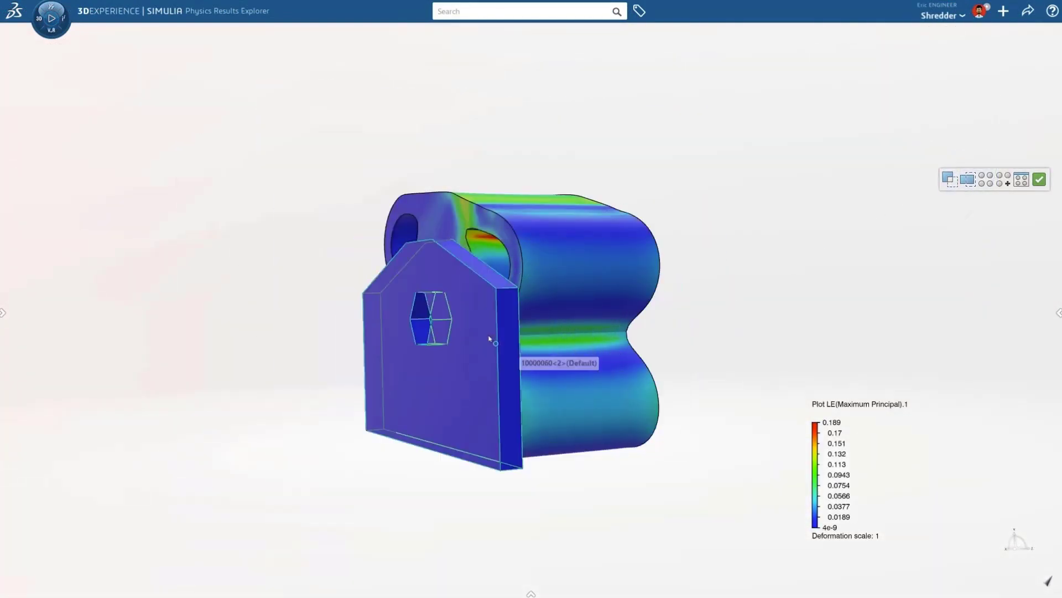
left_click(491, 336)
left_click(1040, 179)
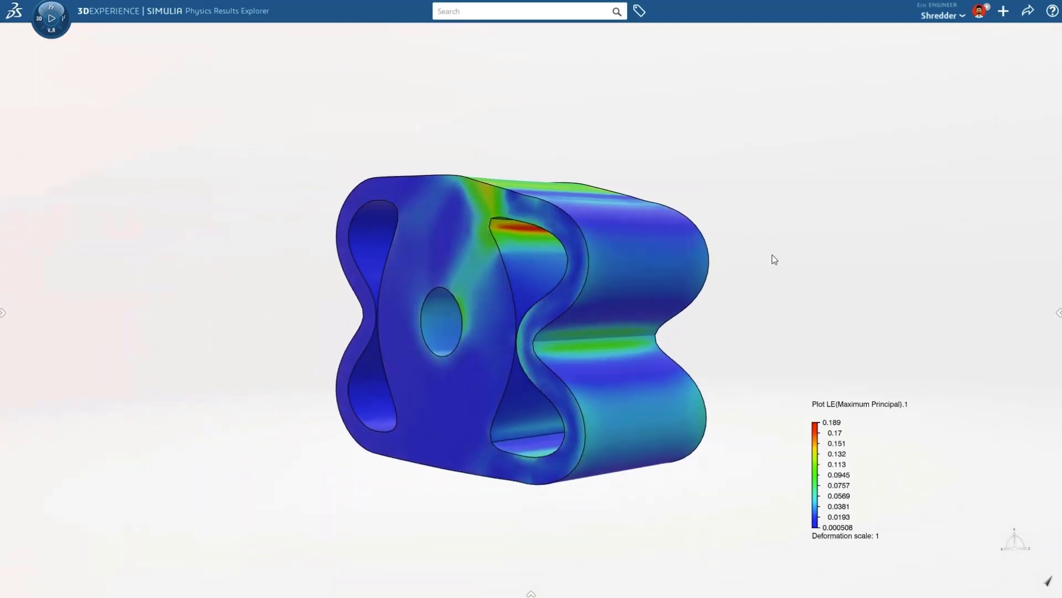
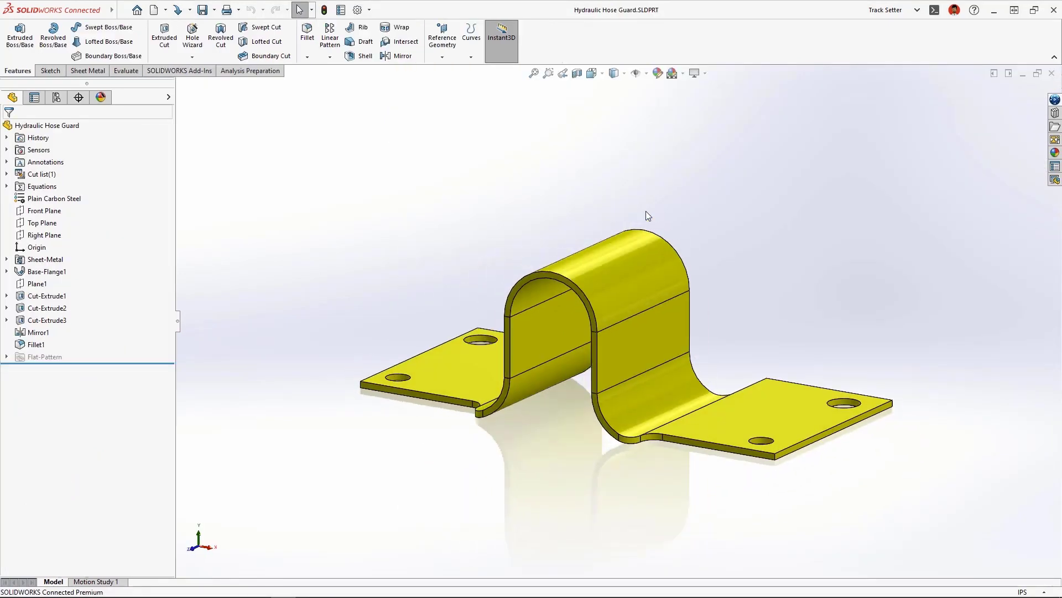
Step: Lengthen the hose guard's base flange in its second direction to an overall width of about 10 in
left_click(642, 254)
left_click(686, 250)
left_click(700, 213)
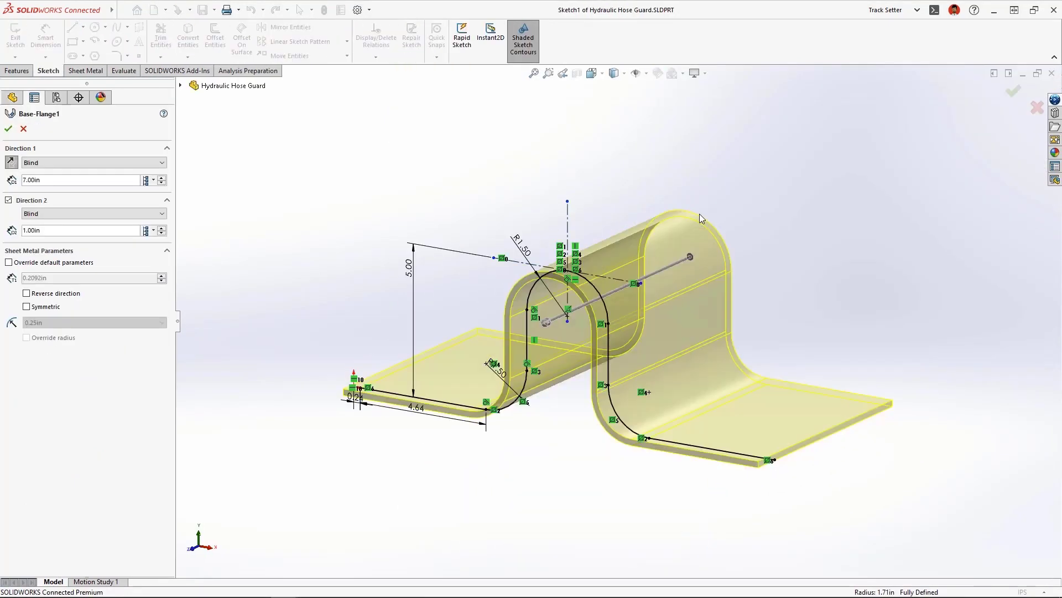
left_click_drag(546, 322, 519, 359)
key("Return")
Step: Review the properties available for the sheet metal bounding box sensor, keeping Sheet Metal Bounding Box Width as the monitored property
left_click(6, 149)
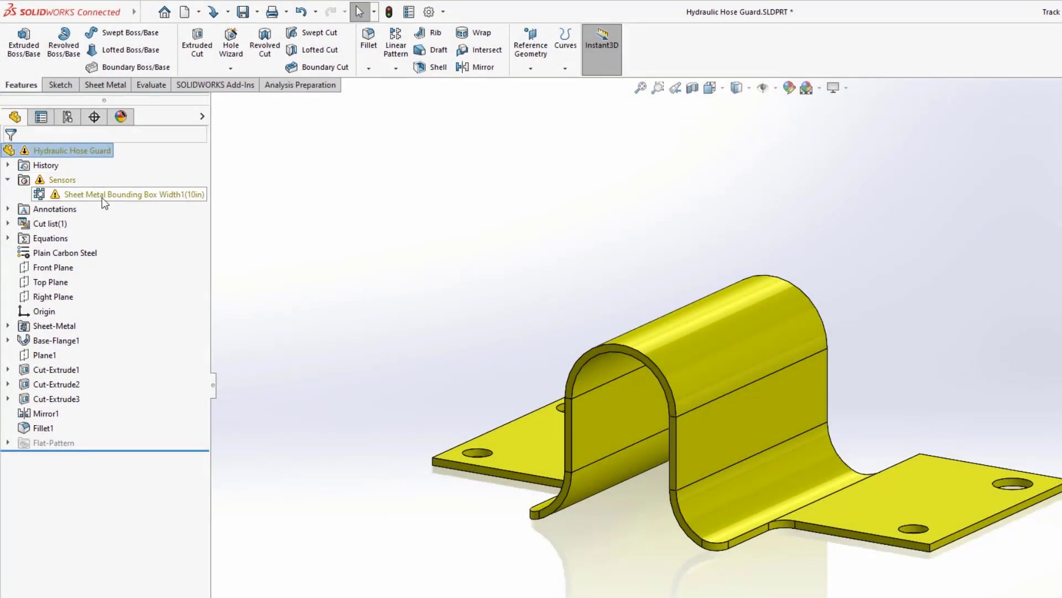
right_click(101, 198)
left_click(188, 221)
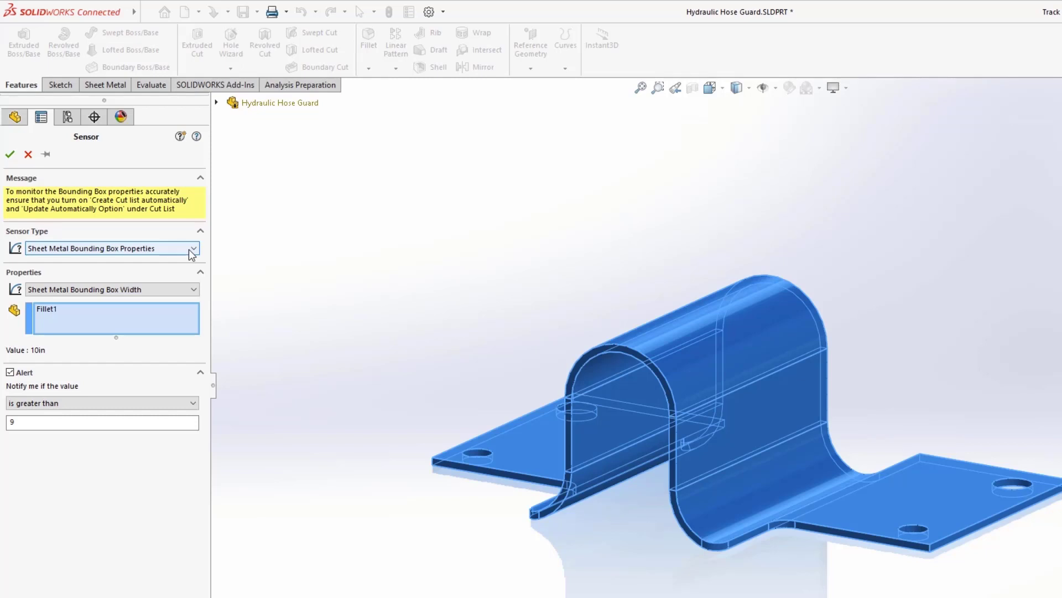
left_click(194, 290)
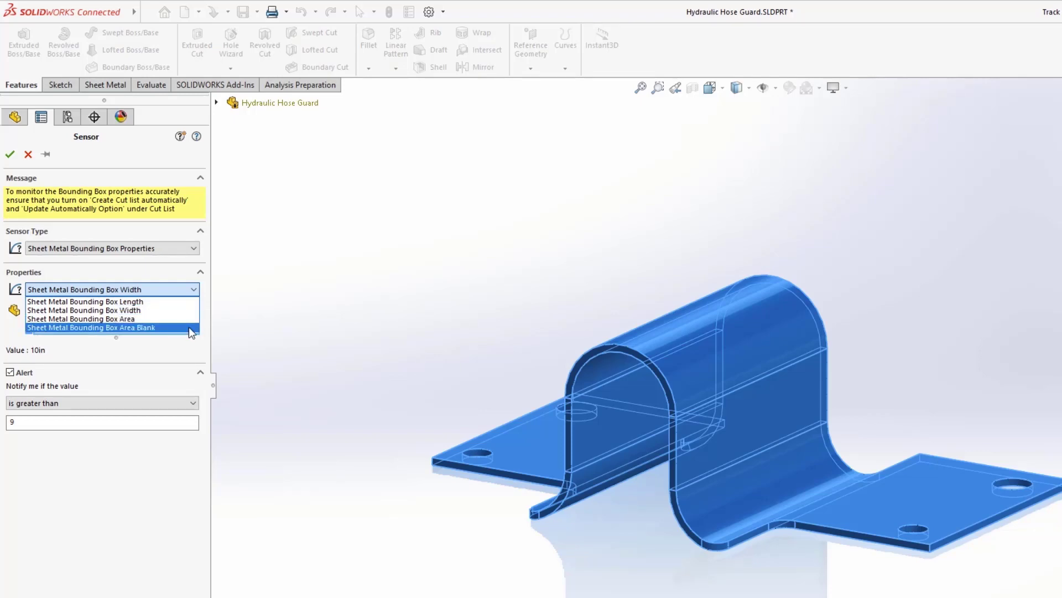
left_click(184, 311)
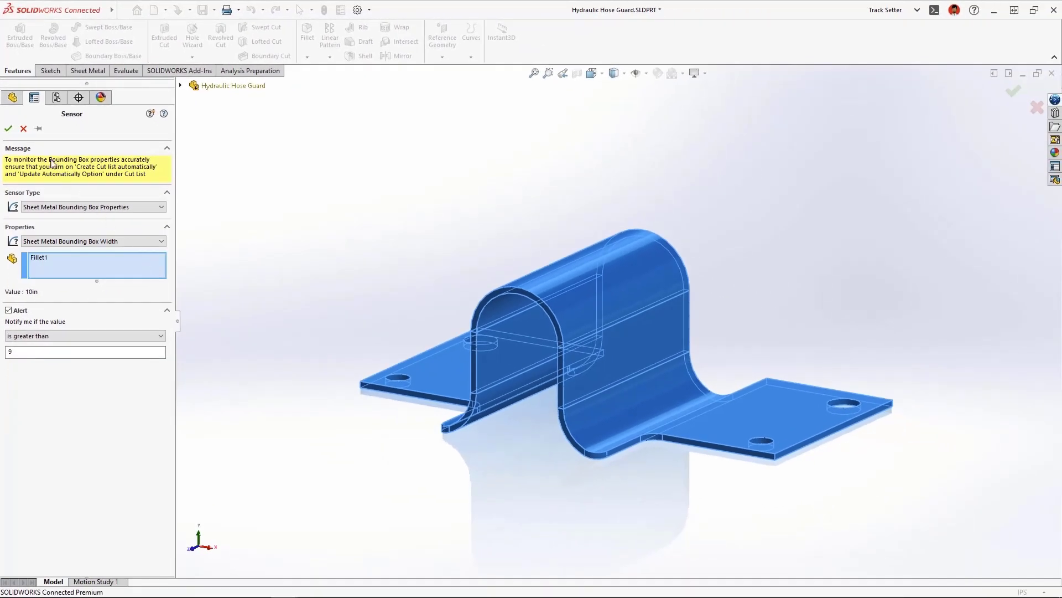
key("Return")
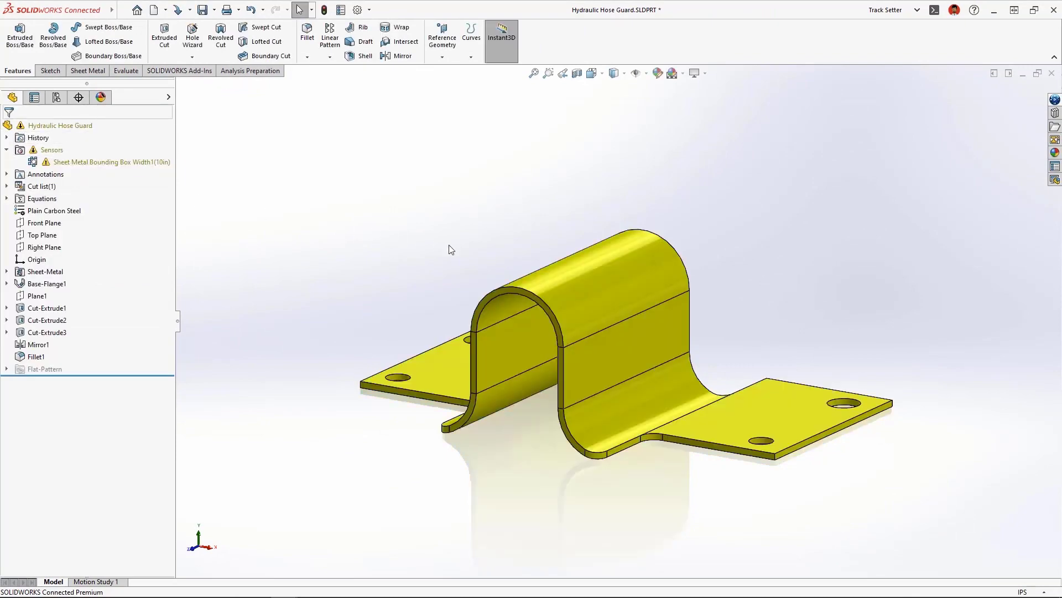
Step: Shorten the hose guard's base flange in its second direction to an overall width of about 9 in
left_click(613, 285)
left_click(654, 282)
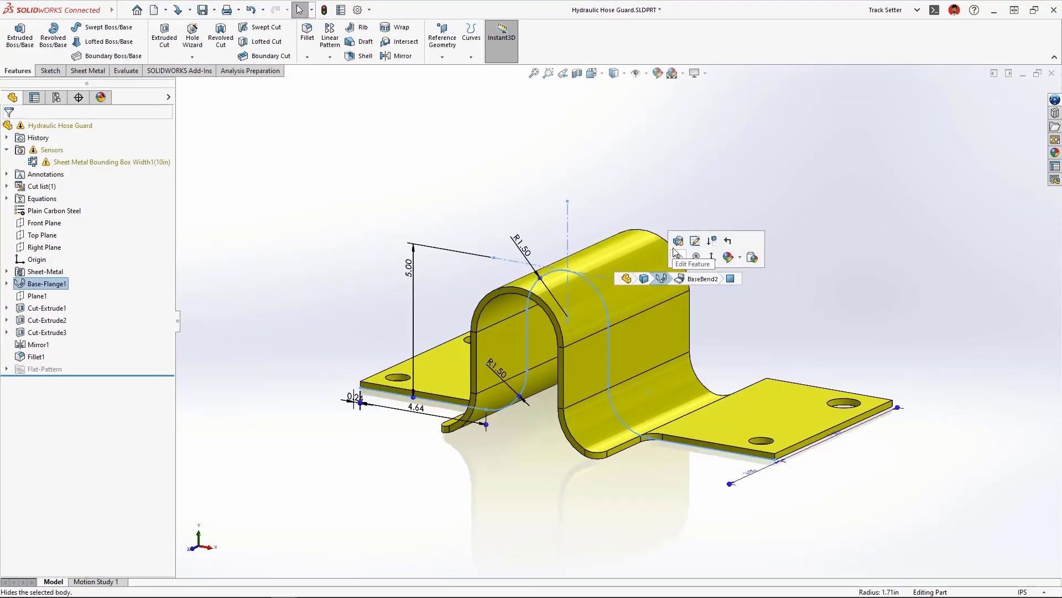
left_click_drag(515, 336, 532, 345)
key("Return")
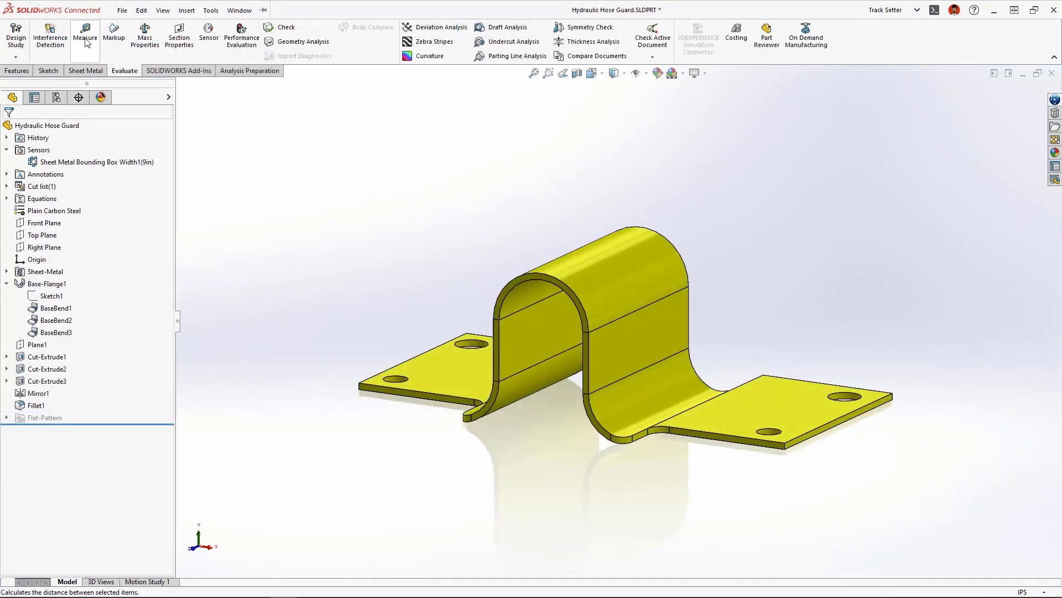
Step: Measure the radii of the lower bend's upper face and the top bend's inner face
left_click(84, 34)
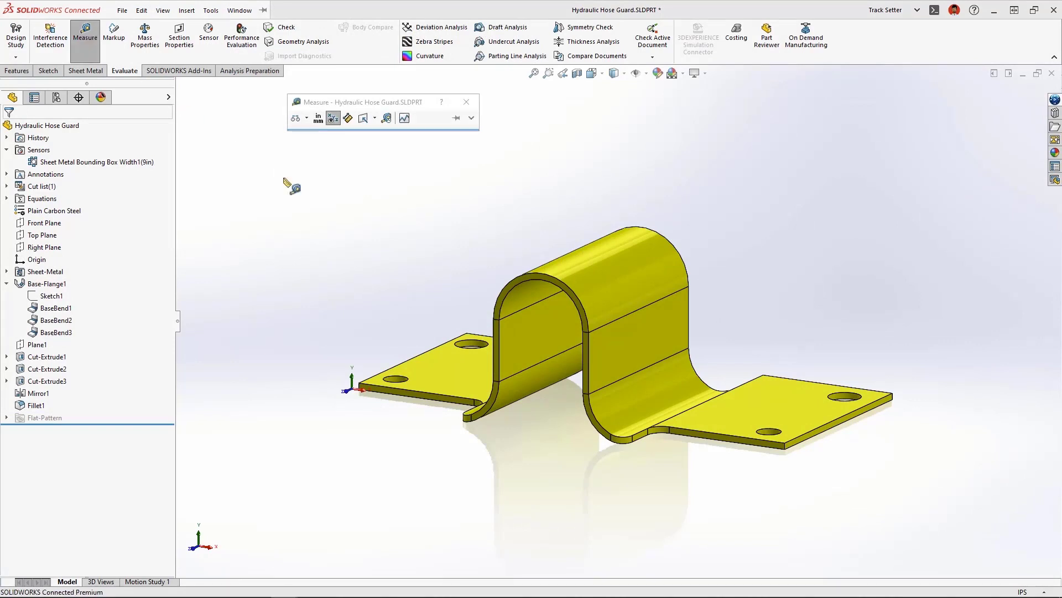
left_click(665, 379)
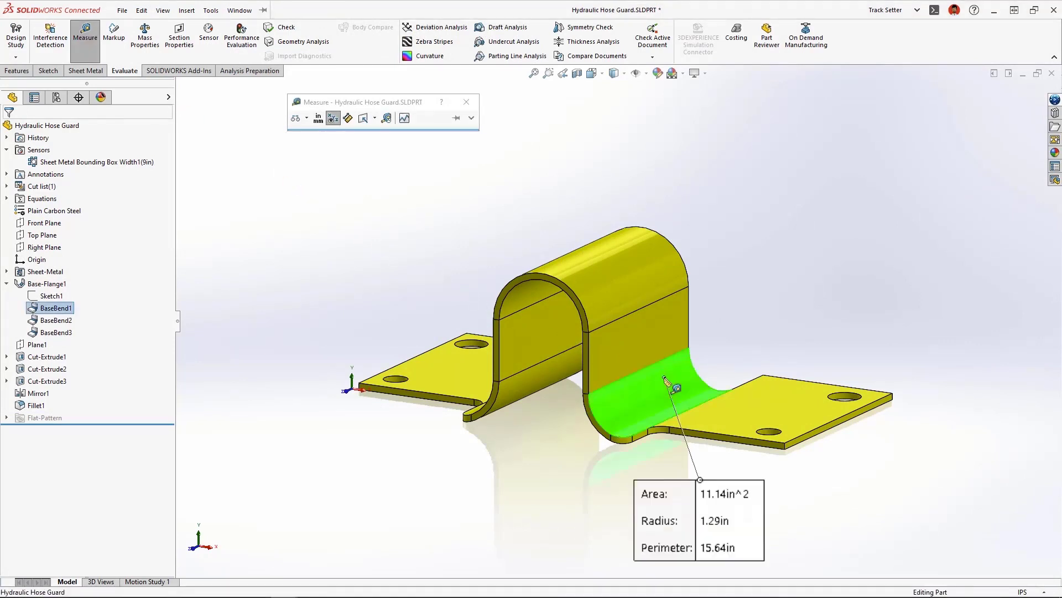
left_click(527, 293)
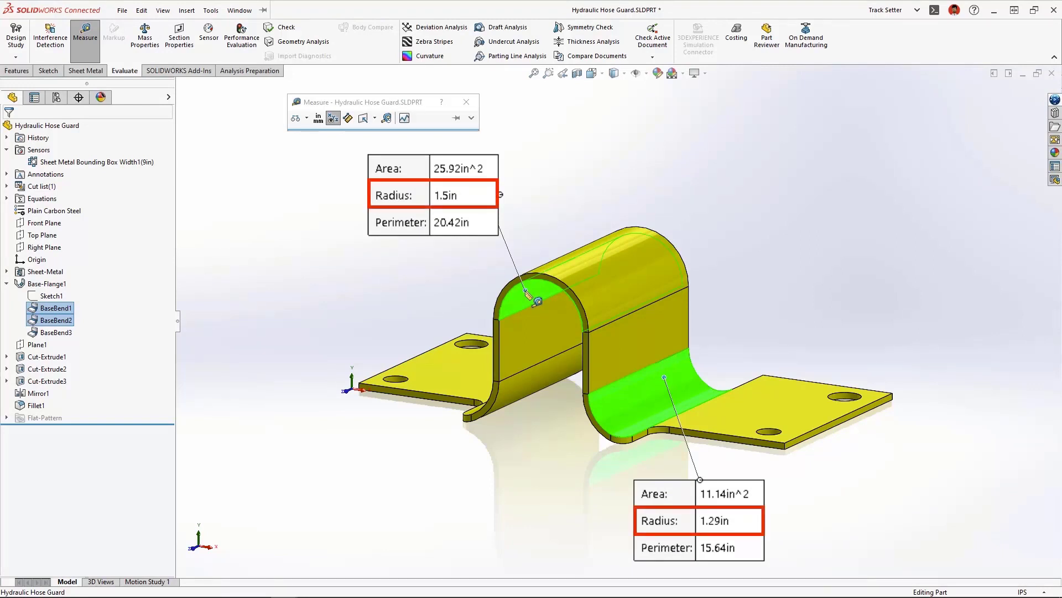
key("Escape")
Step: Edit the hose guard's base flange so its sheet metal thickness is applied symmetrically about the sketch profile
left_click(526, 291)
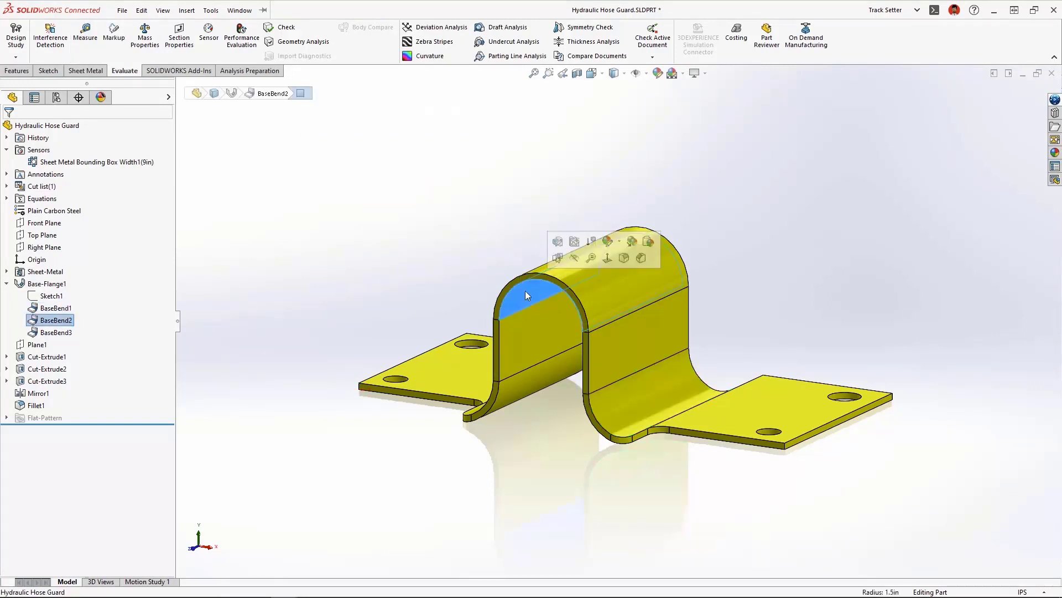
left_click(574, 285)
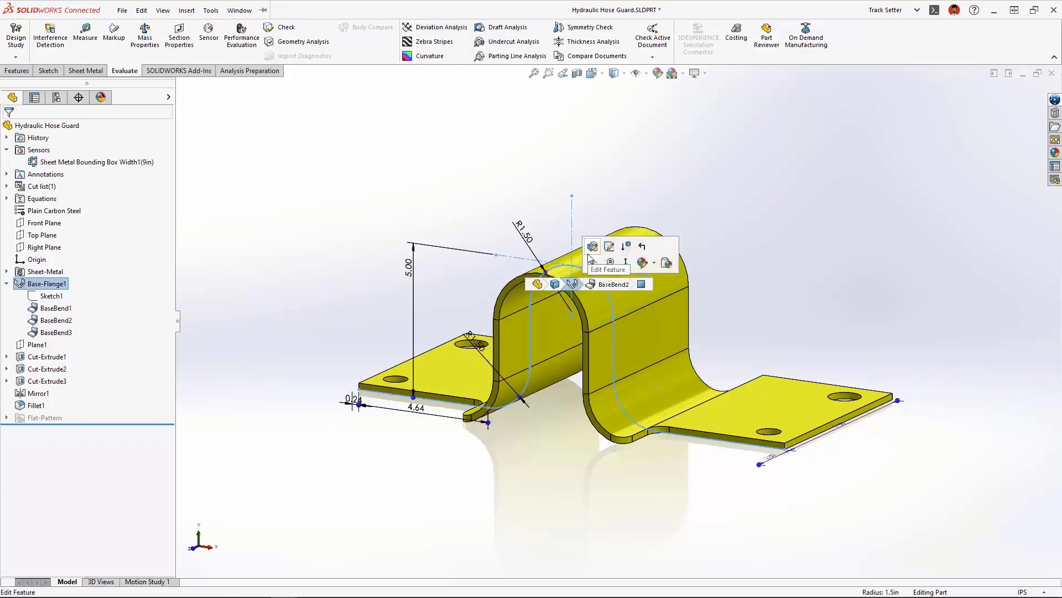
left_click(591, 247)
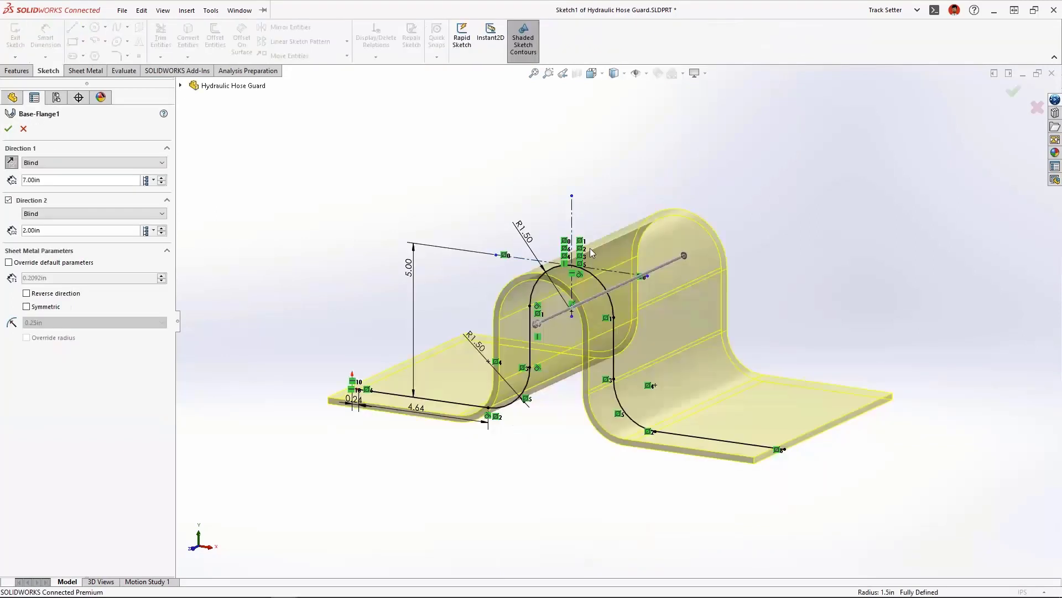
left_click(27, 306)
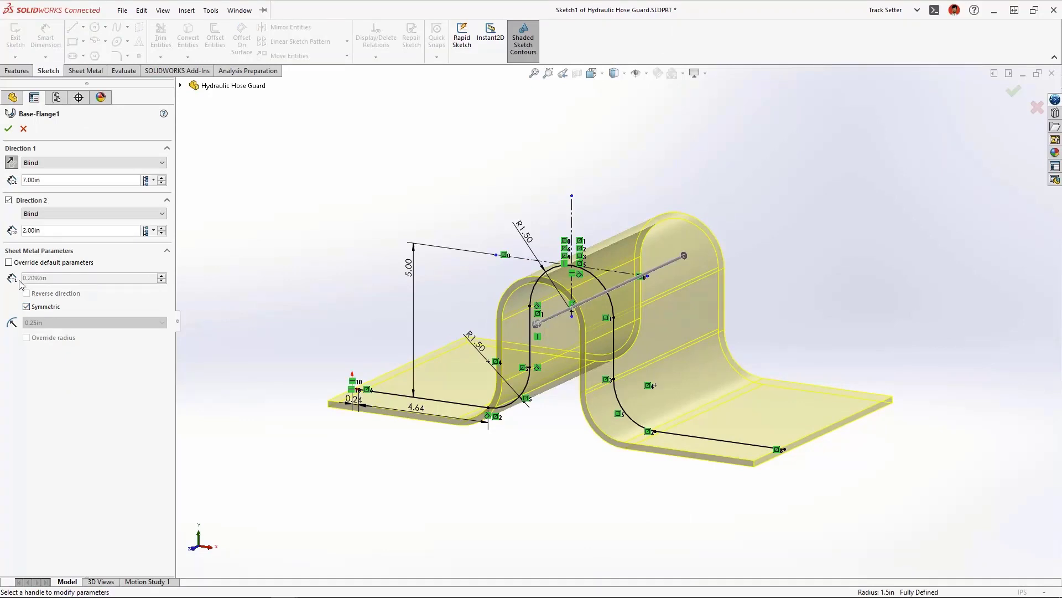
left_click(8, 129)
Step: Remeasure the radii of the lower bend's upper face and the top bend's inner face
left_click(85, 39)
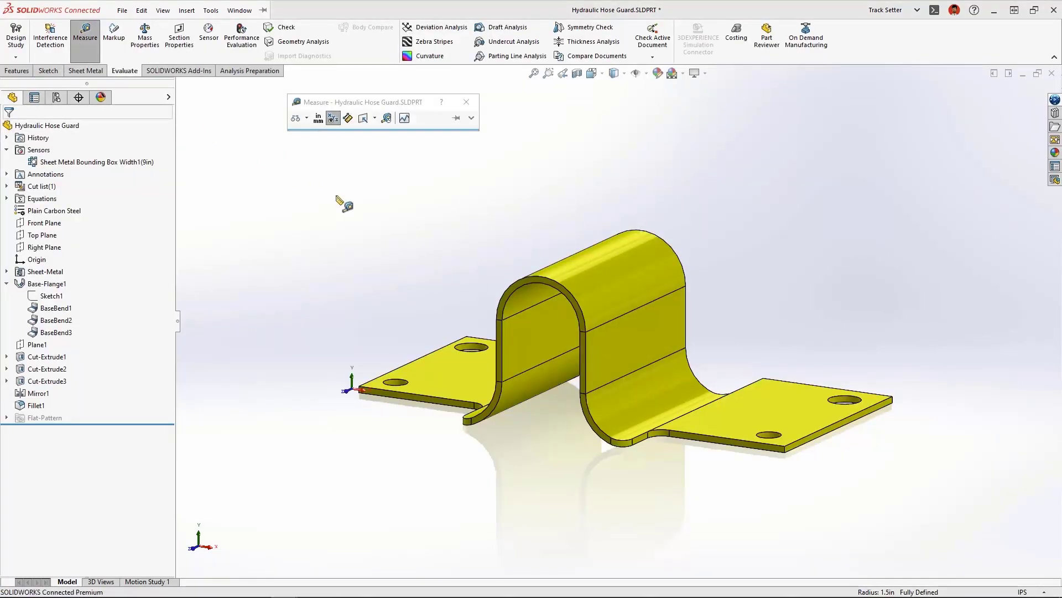
left_click(653, 370)
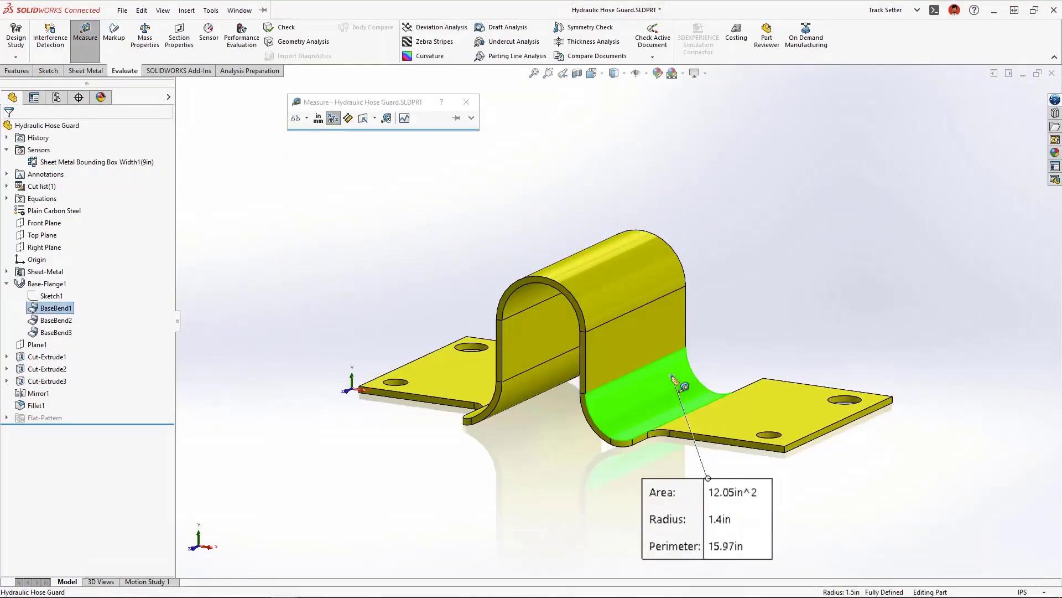
left_click(534, 299)
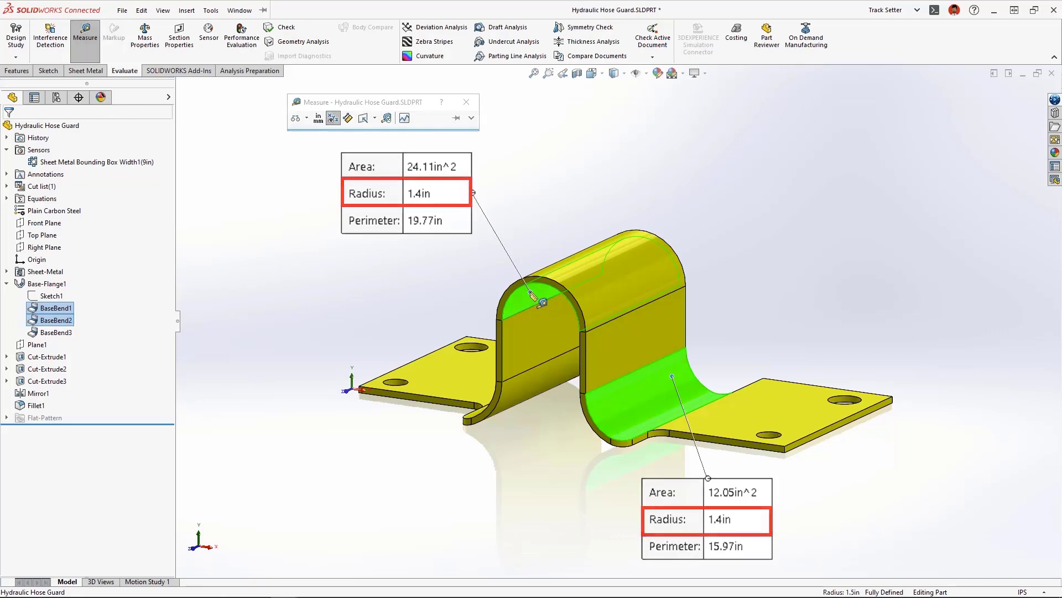
key("Escape")
Step: Open the hose guard's drawing and place a cut list properties annotation beside the flat pattern view
left_click(530, 291)
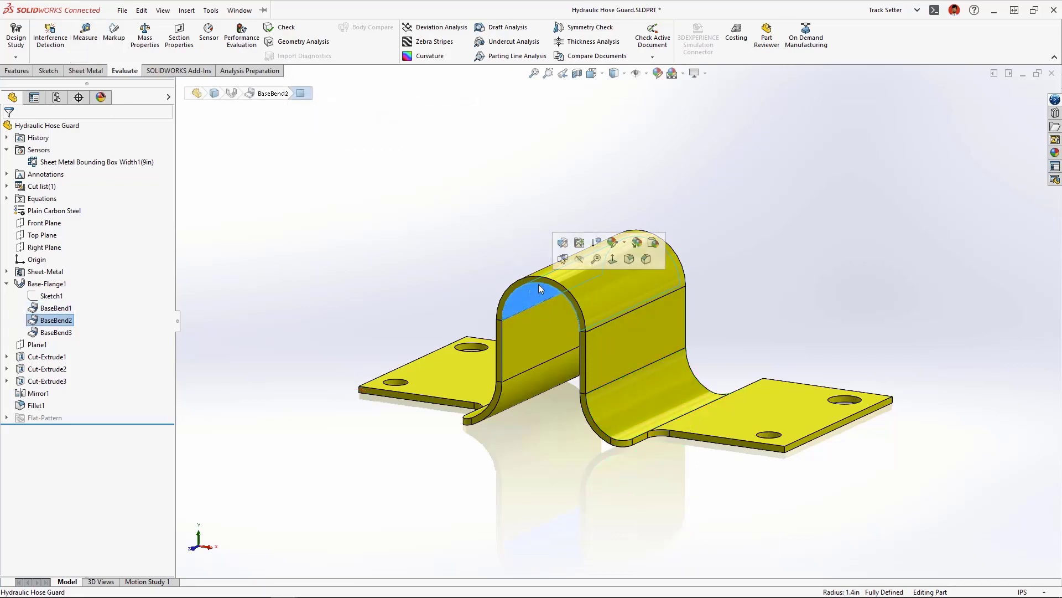
left_click(579, 242)
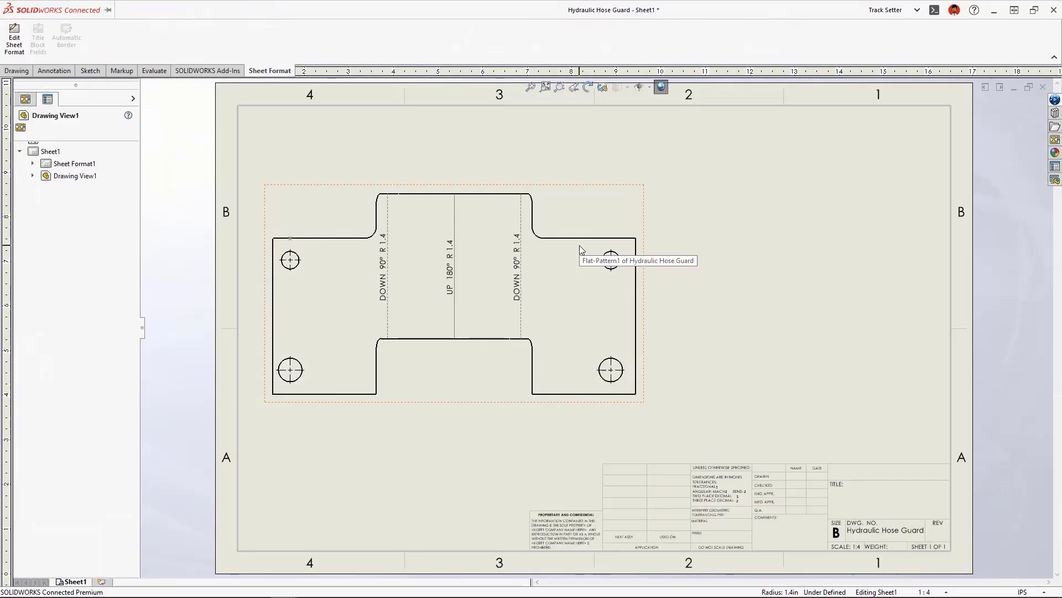
right_click(579, 244)
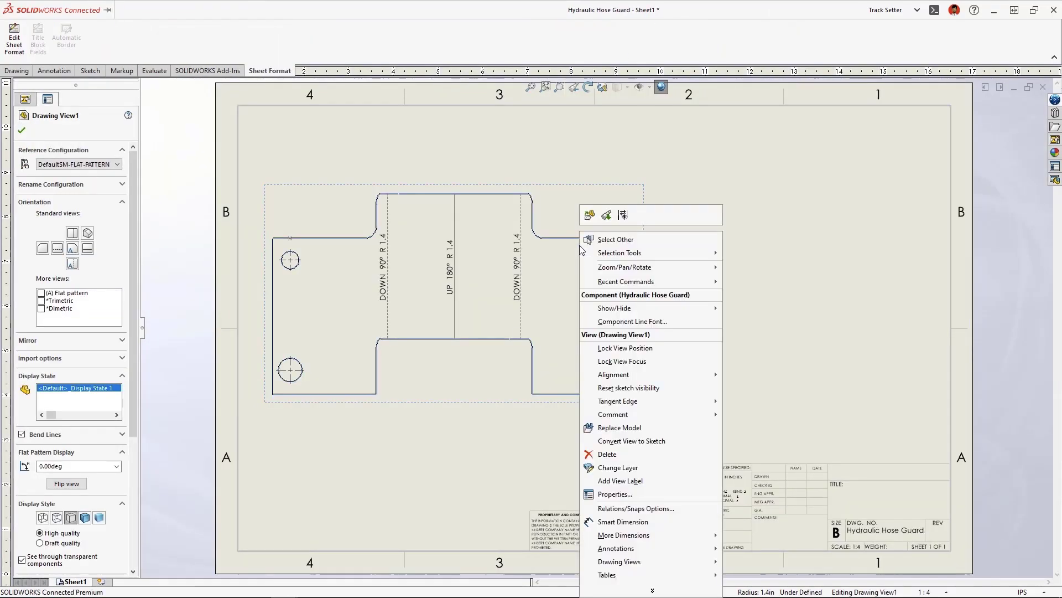
mouse_move(678, 549)
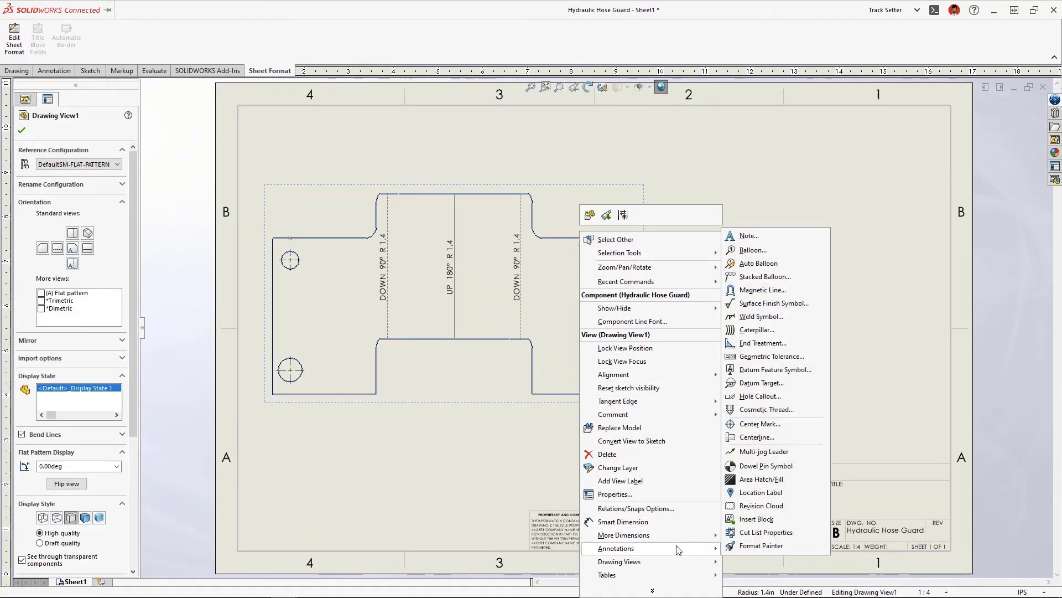
left_click(806, 536)
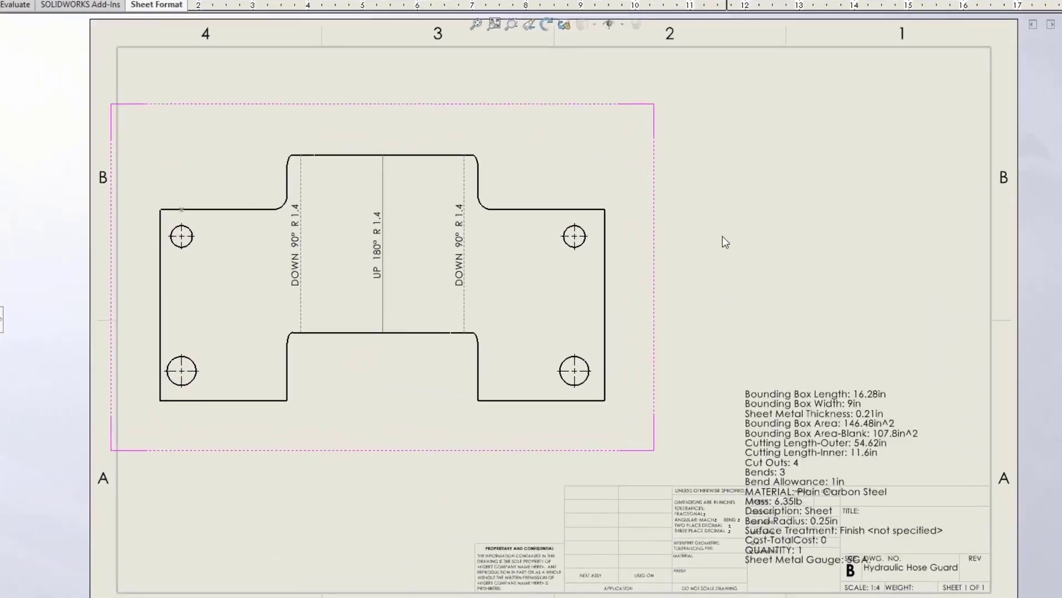
left_click(722, 214)
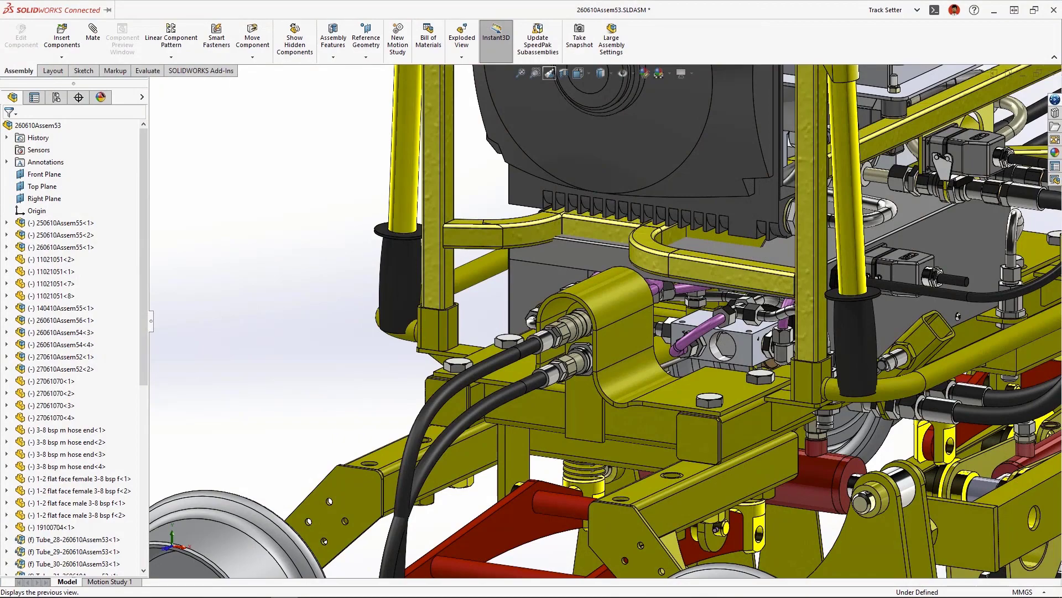
Step: Start editing the Crate component in the context of the full machine assembly
left_click(550, 72)
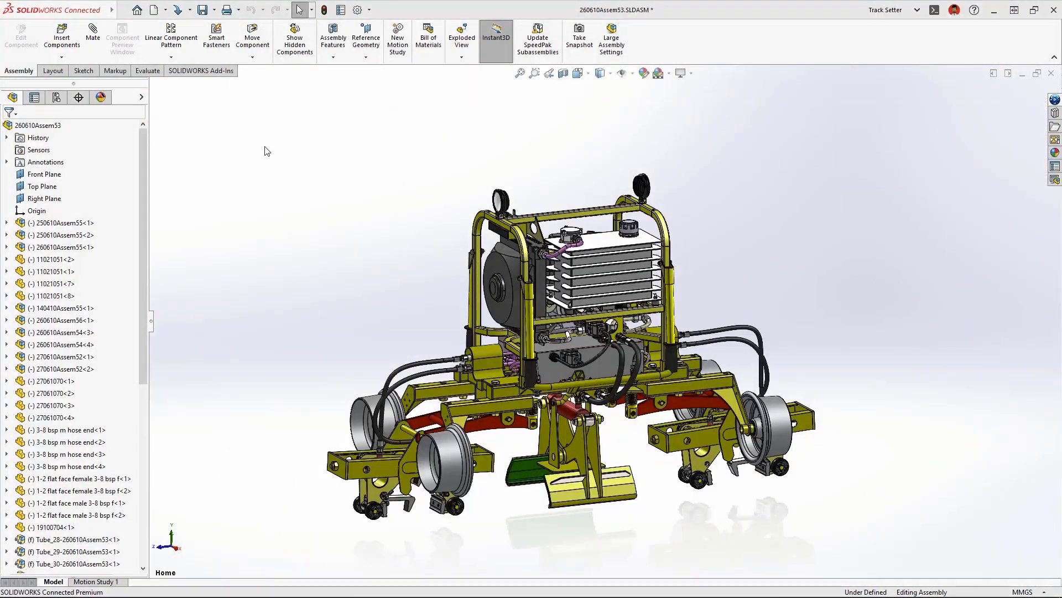
left_click_drag(142, 244, 140, 443)
left_click(47, 320)
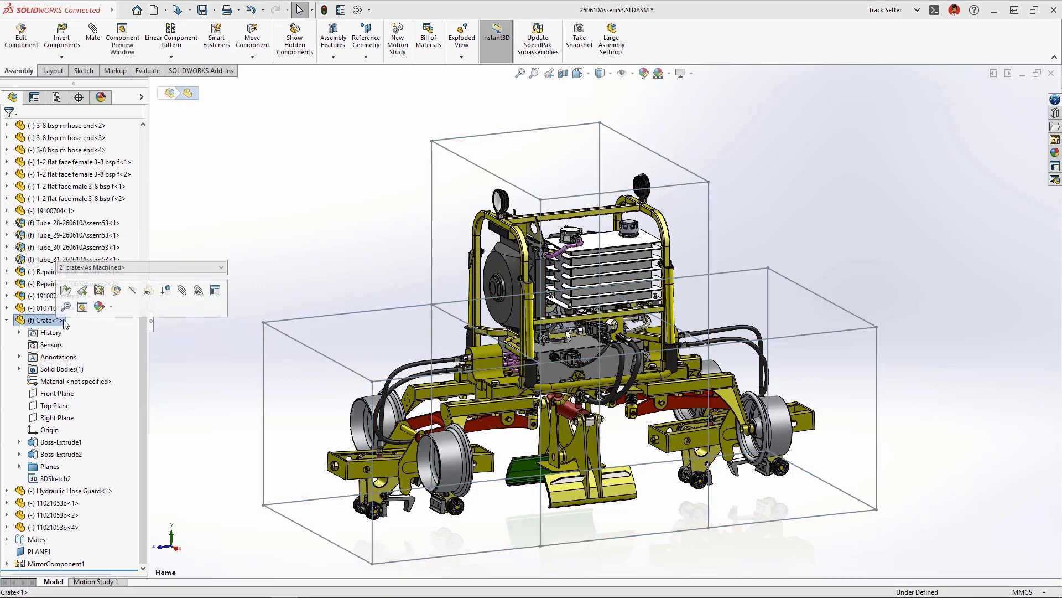
left_click(114, 295)
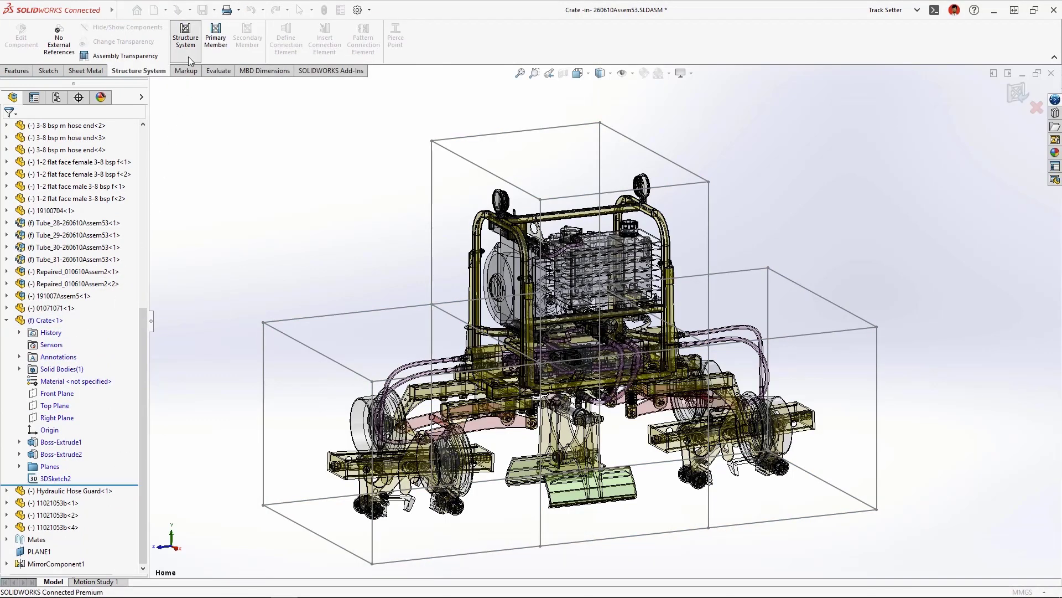
Step: Create primary structural members along all the line segments of the crate's 3D sketch
left_click(205, 55)
left_click_drag(201, 101, 938, 561)
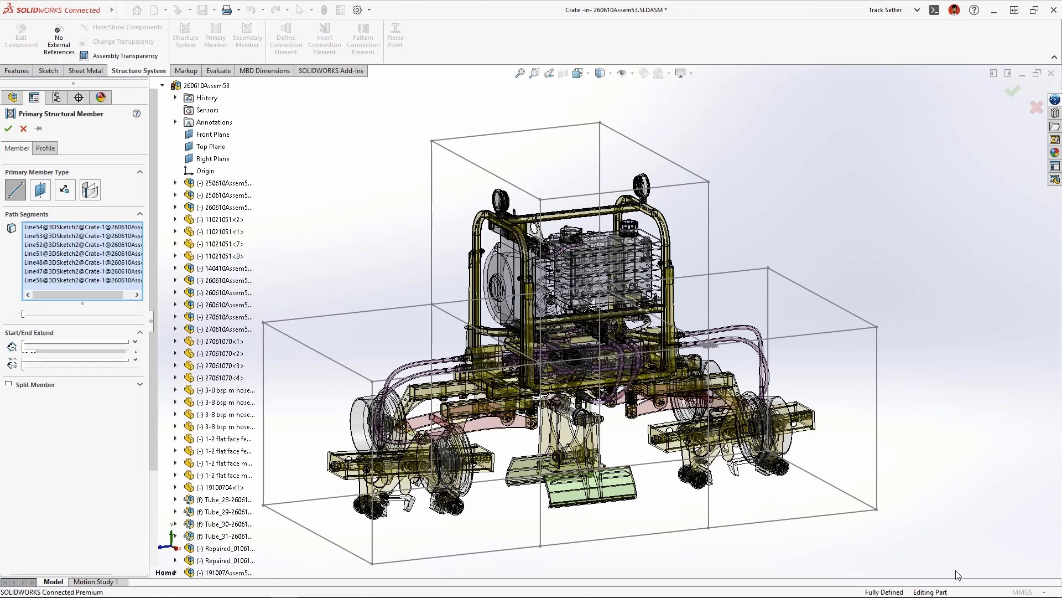
key("Return")
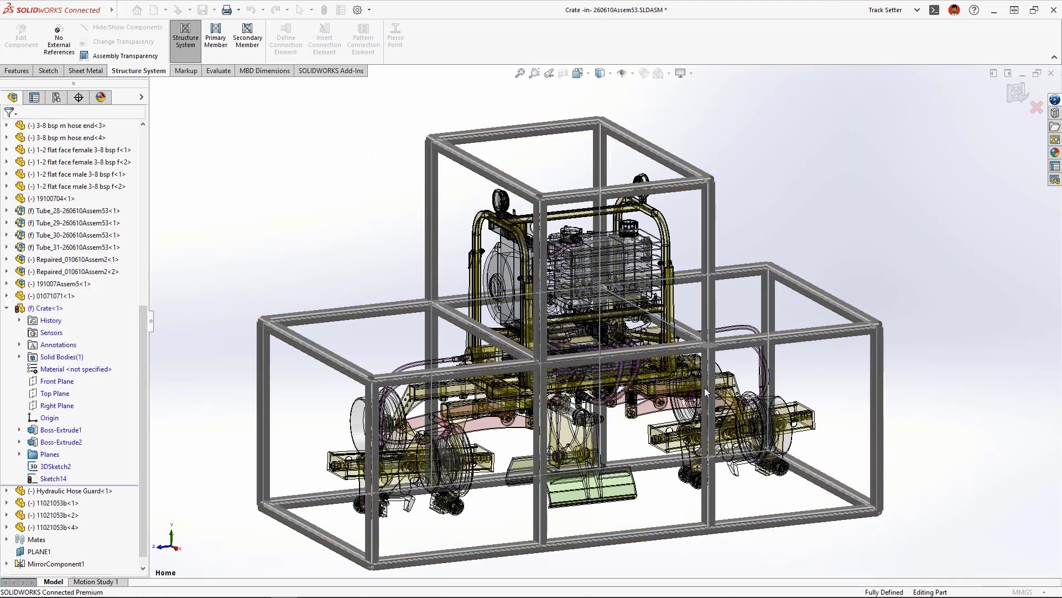
Step: Add secondary structural members at Plane11 between the four vertical members of the crate's raised middle section
left_click(247, 40)
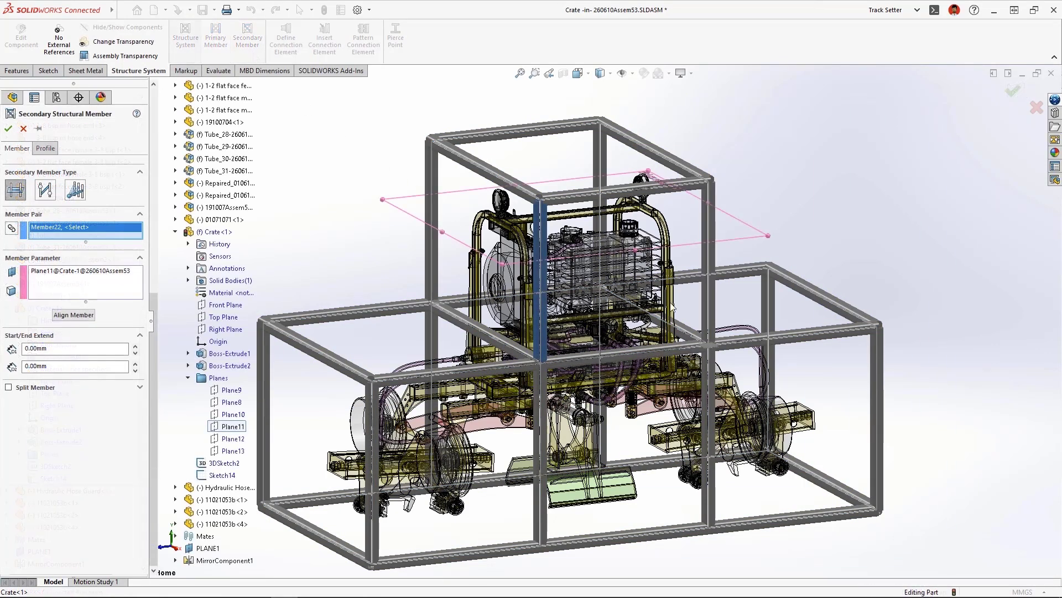
left_click(711, 241)
left_click(602, 225)
left_click(433, 236)
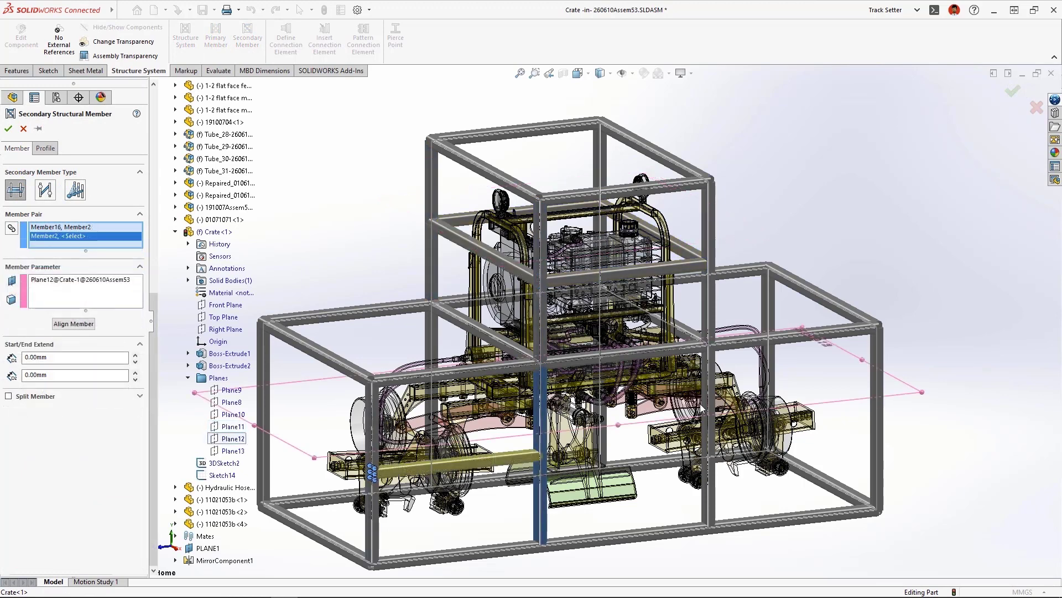
Step: Add secondary structural members at Plane12 around the crate's lower vertical members and finish the structure system
left_click(711, 393)
left_click(875, 370)
left_click(768, 332)
left_click(603, 418)
left_click(434, 337)
left_click(265, 367)
left_click(371, 428)
right_click(371, 428)
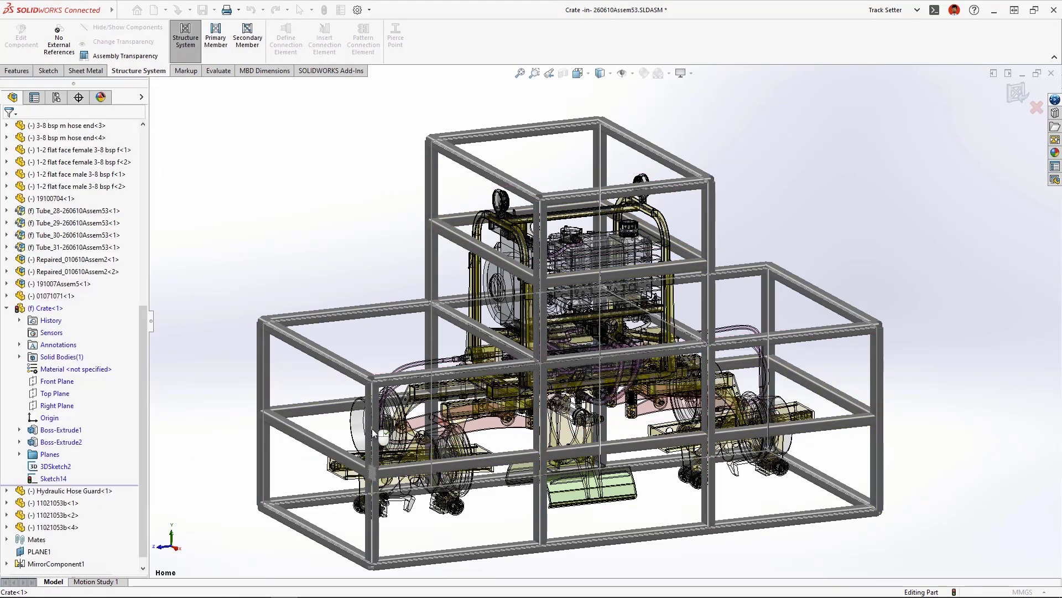
left_click(1024, 96)
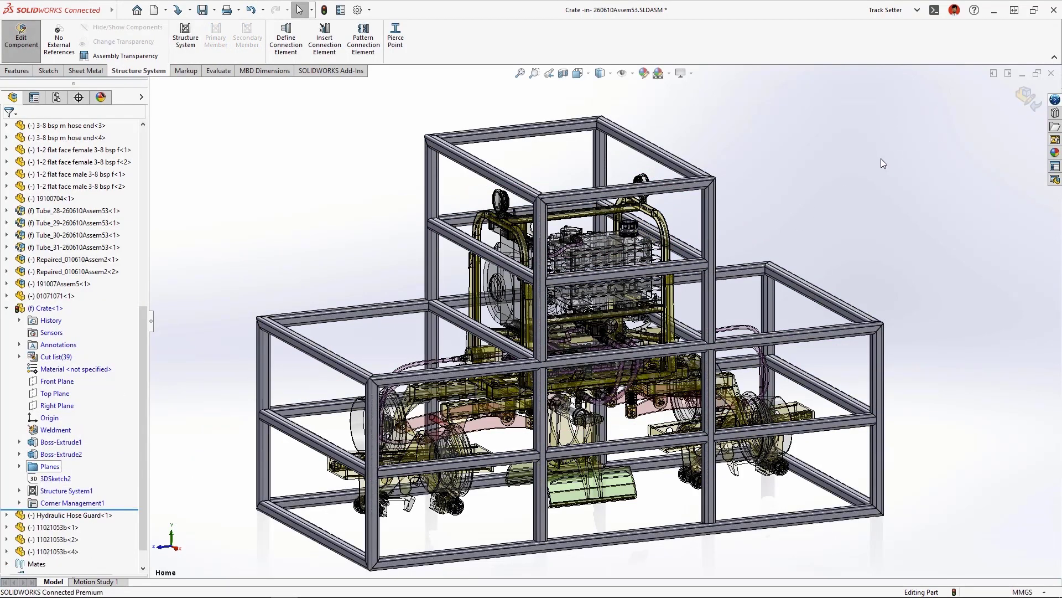
Step: Edit the crate's Corner Management feature and group the complex corners similar to Corner9, enlarging the group's corner list
right_click_drag(880, 147, 878, 112)
left_click_drag(313, 358, 428, 414)
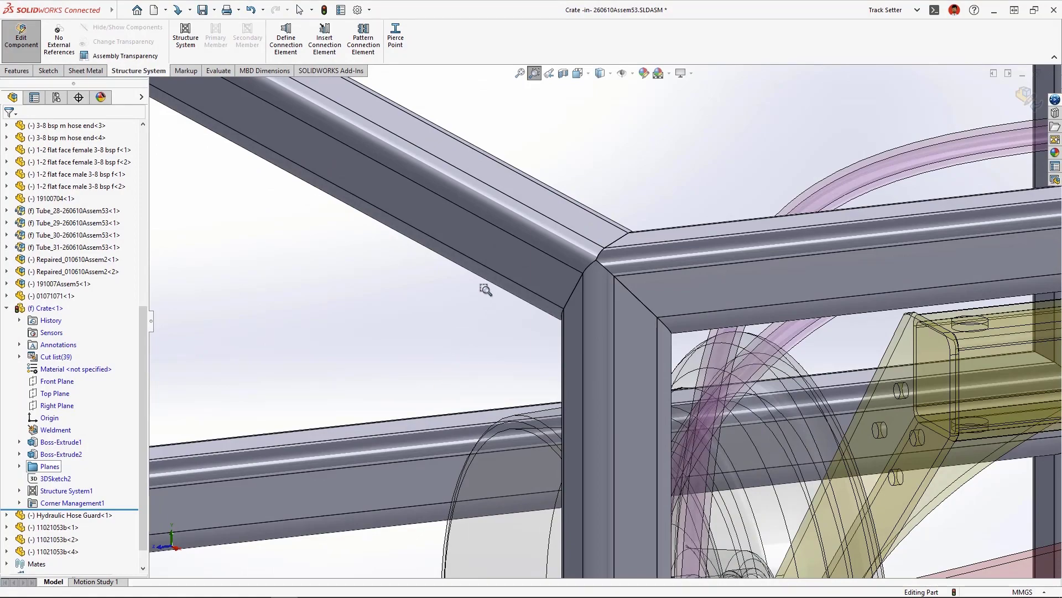
left_click(550, 75)
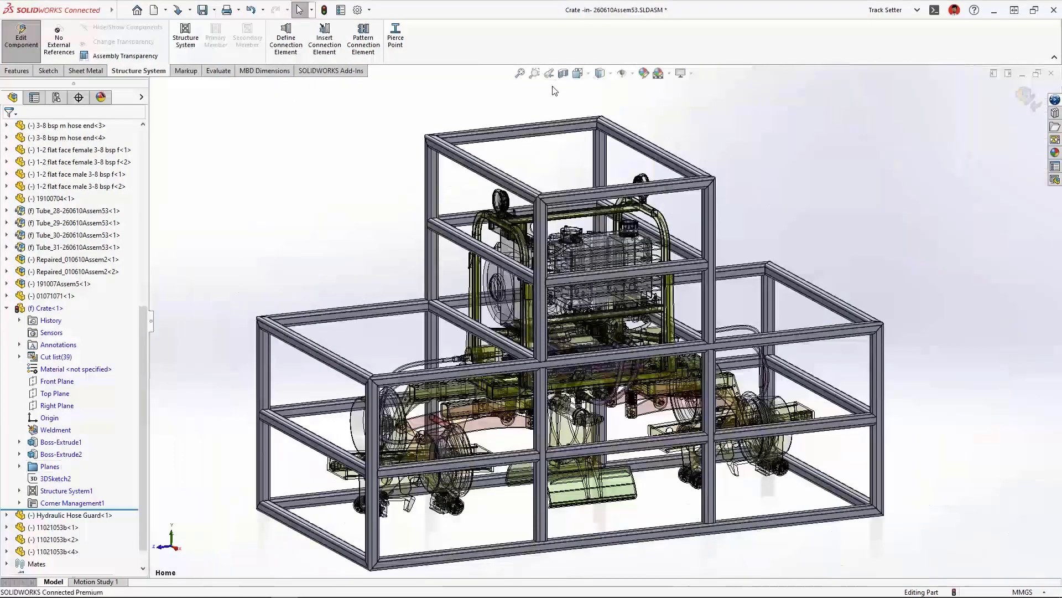
right_click(48, 500)
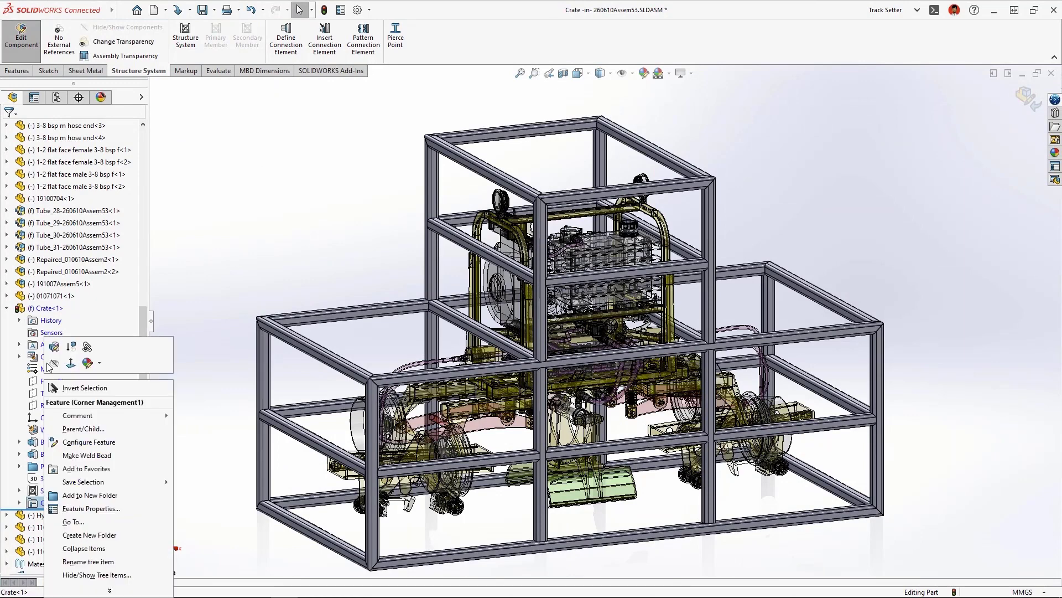
left_click(54, 346)
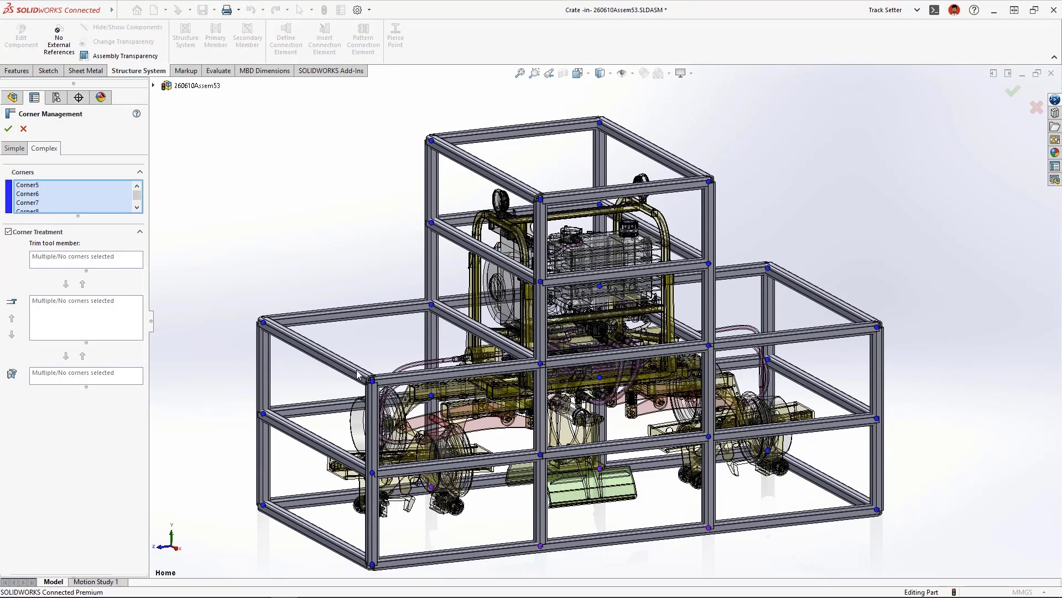
left_click(373, 381)
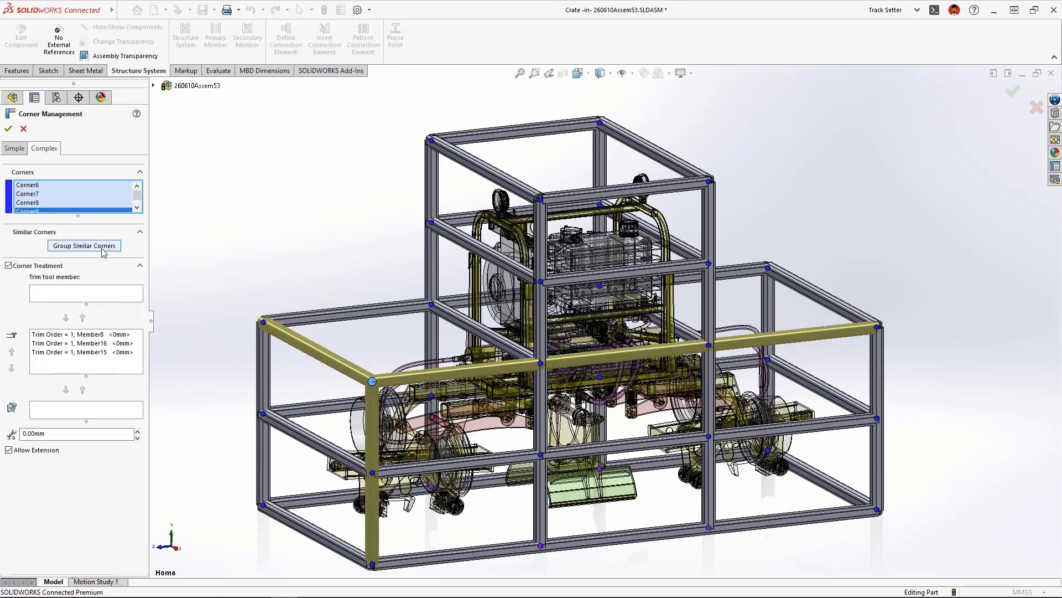
left_click(84, 246)
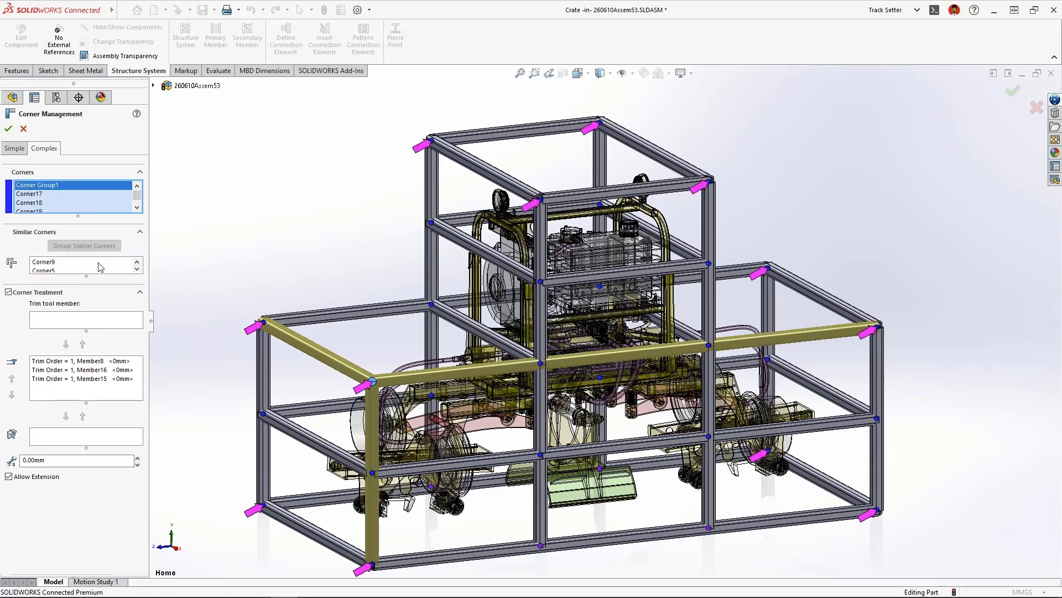
left_click_drag(87, 277, 86, 378)
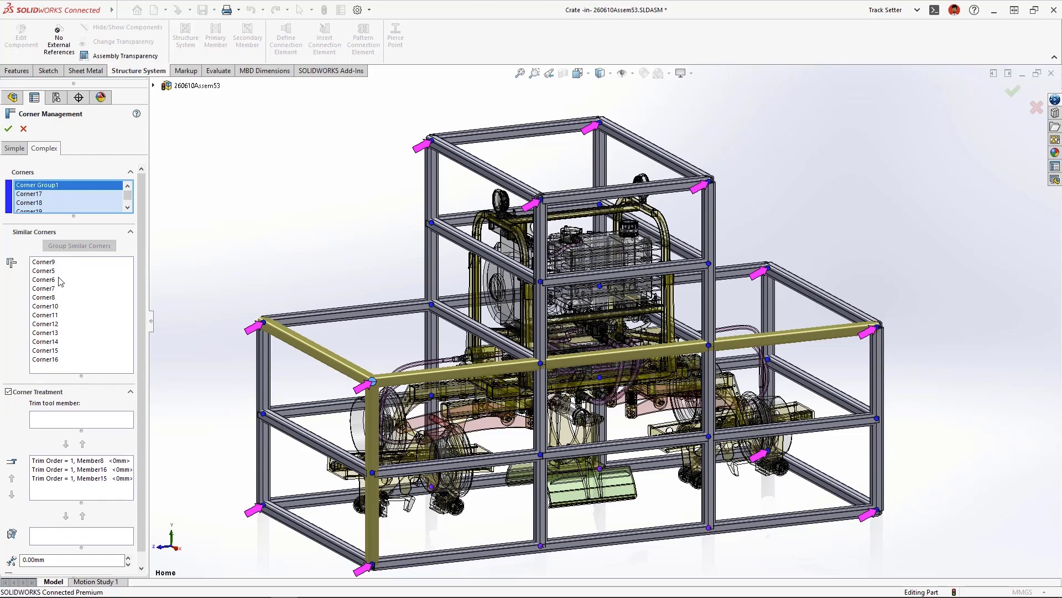
Step: Set vertical Member16 as the trimmed planar member in the corner group's treatment and accept the corner management
right_click(51, 262)
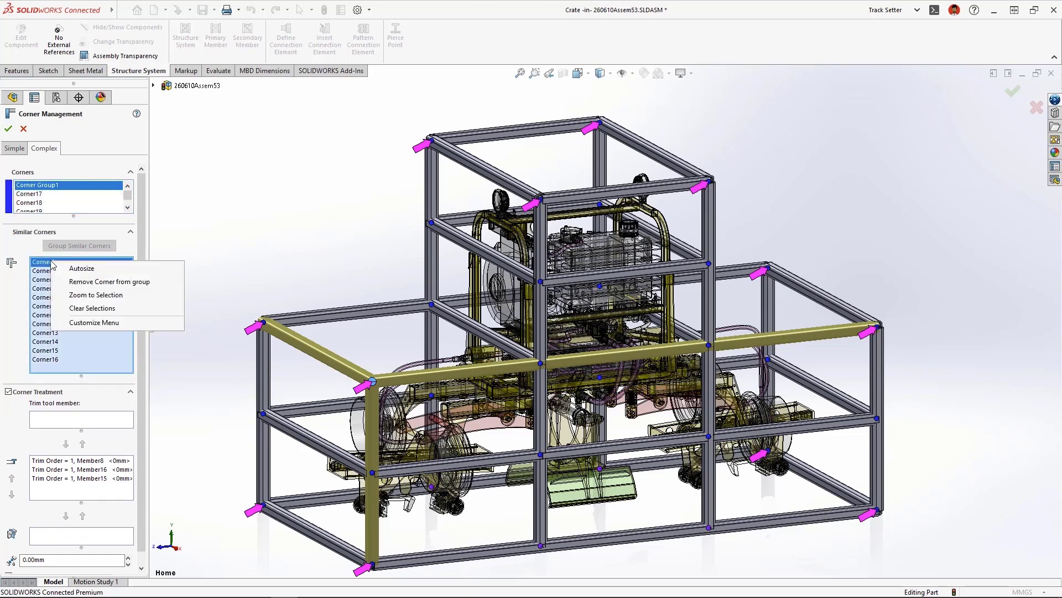
left_click(149, 298)
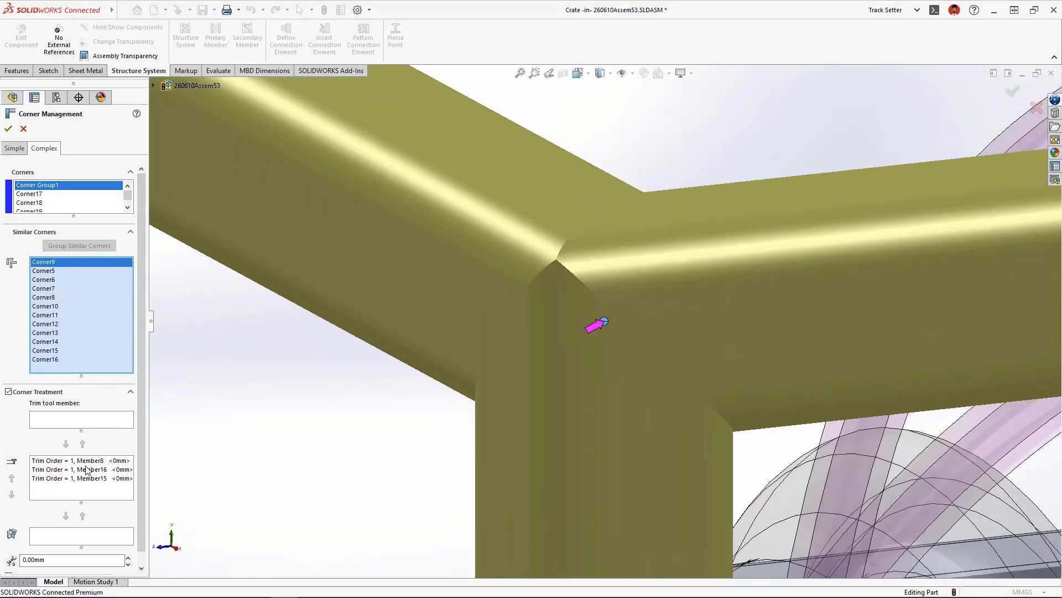
left_click(82, 471)
left_click(66, 516)
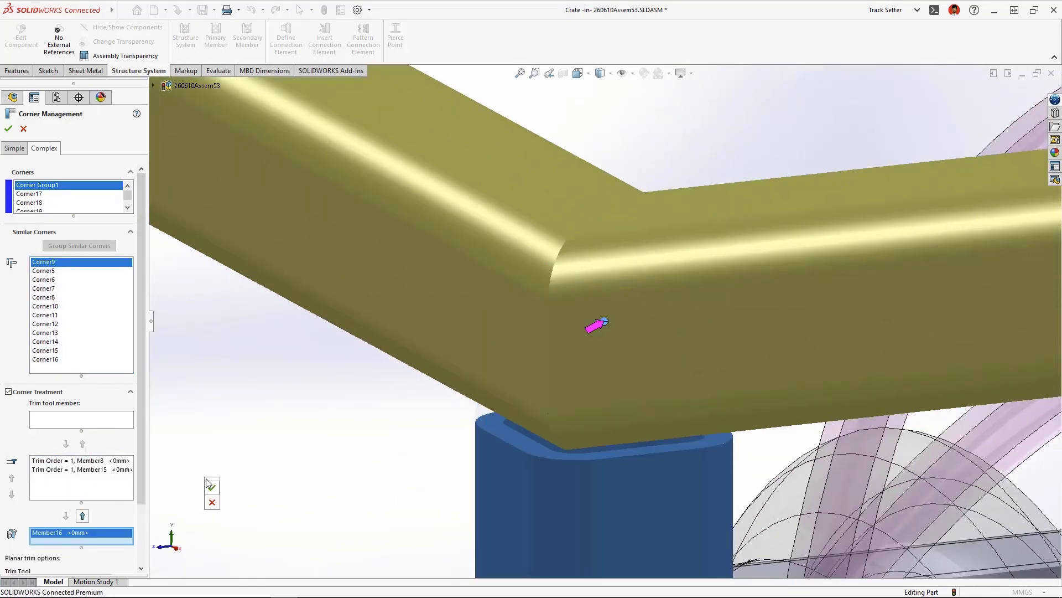
left_click(212, 488)
left_click(548, 74)
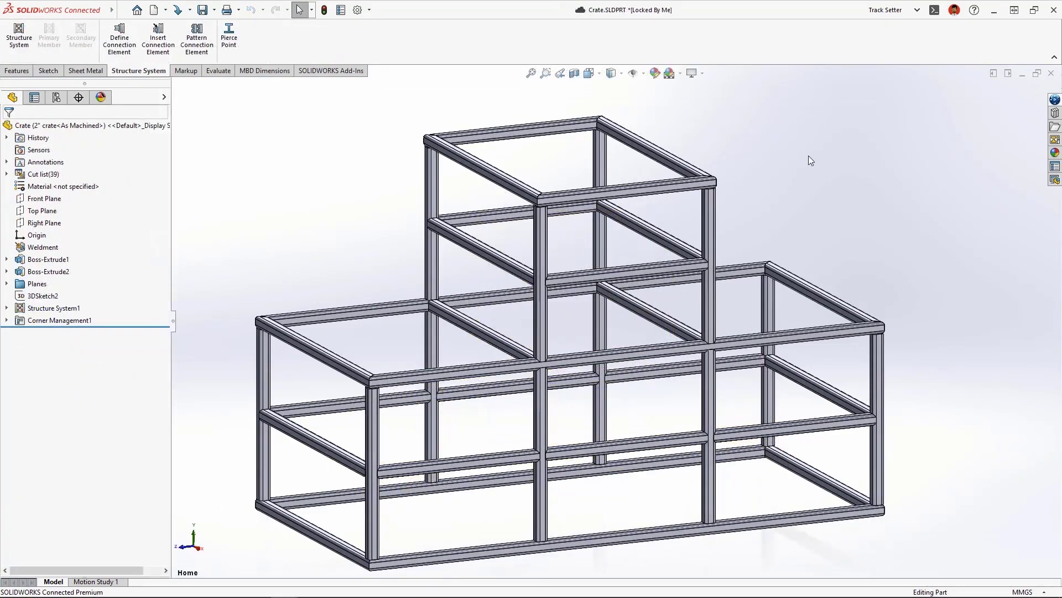
Step: Insert a size 85 gusset plate connection element between the two horizontal members at the crate's uppermost rear corner
left_click(545, 72)
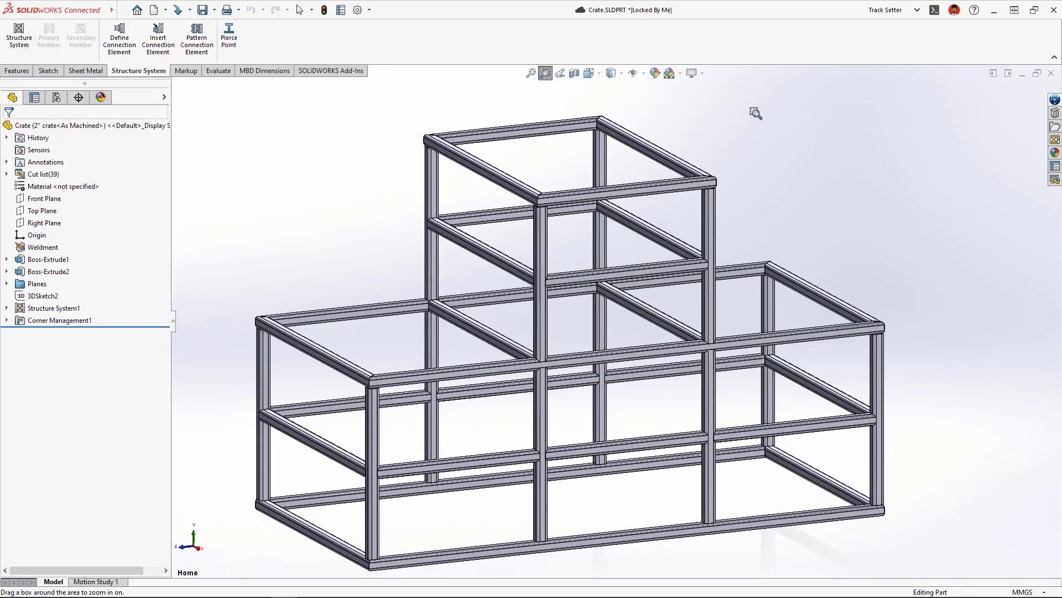
left_click_drag(683, 97, 525, 133)
left_click(157, 39)
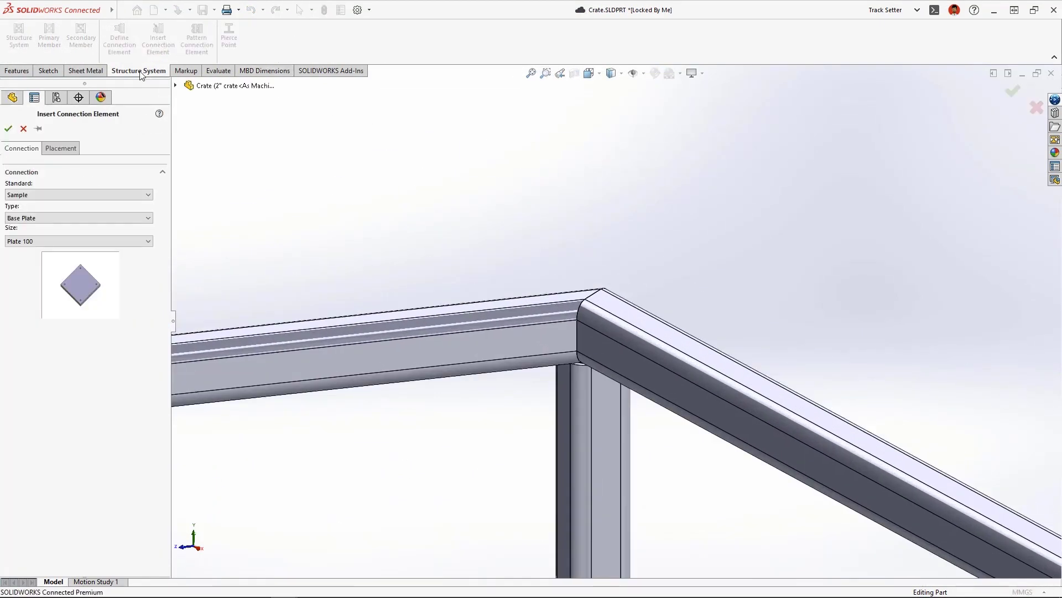
left_click(71, 218)
left_click(67, 242)
left_click(61, 147)
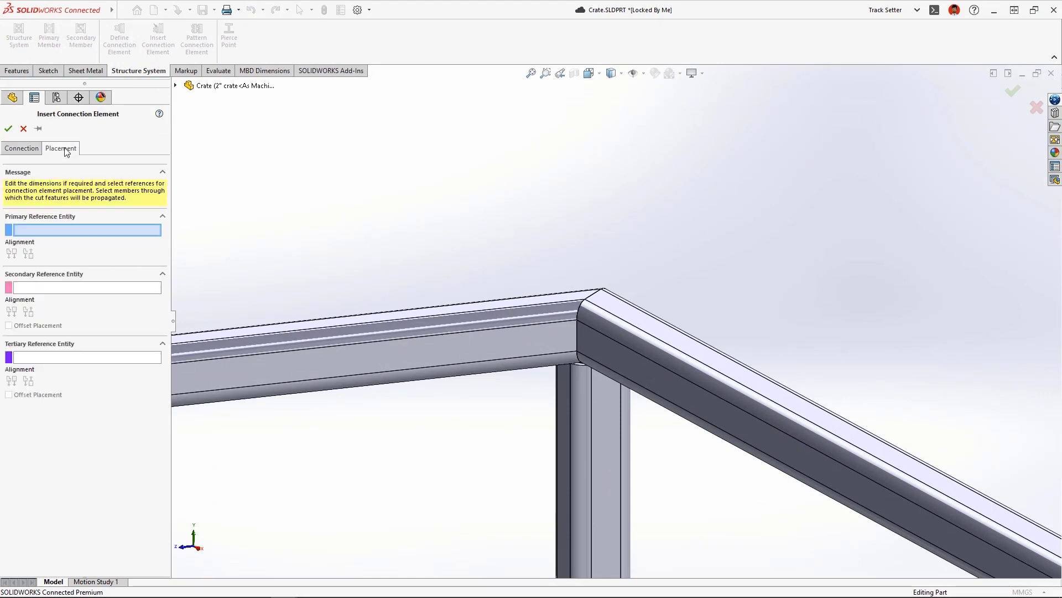
left_click(470, 354)
left_click(636, 378)
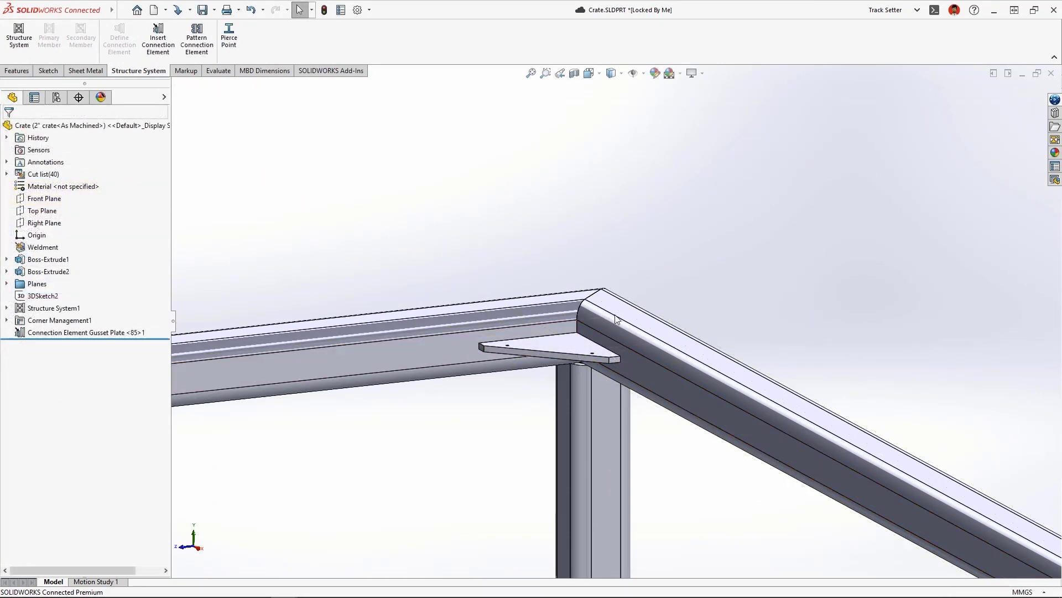
Step: Pattern the gusset plate connection element to all similar corners of the crate and inspect the copies
left_click(559, 74)
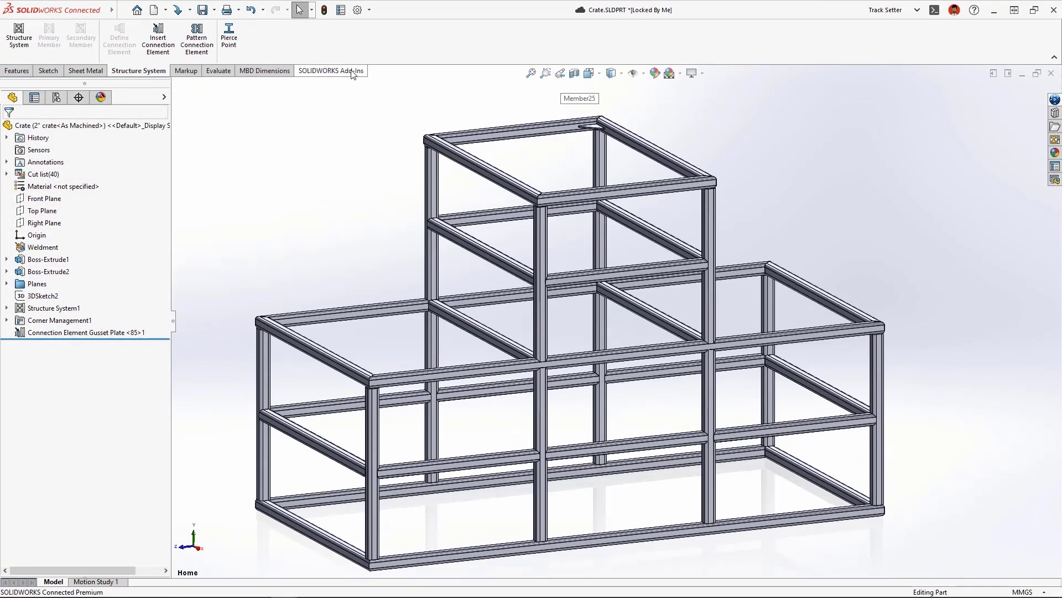
left_click(196, 39)
left_click(594, 129)
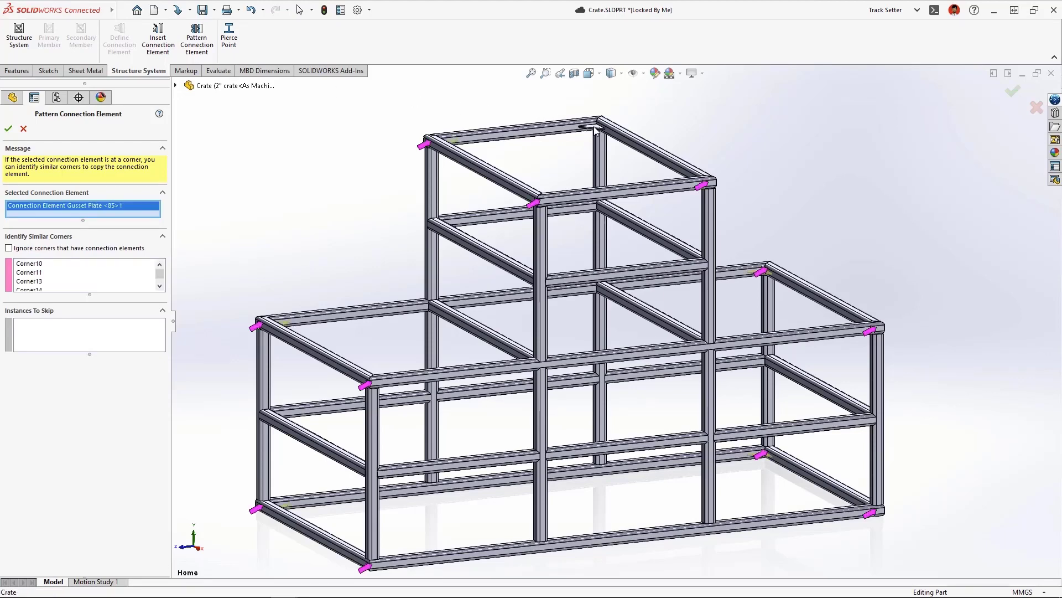
key("Return")
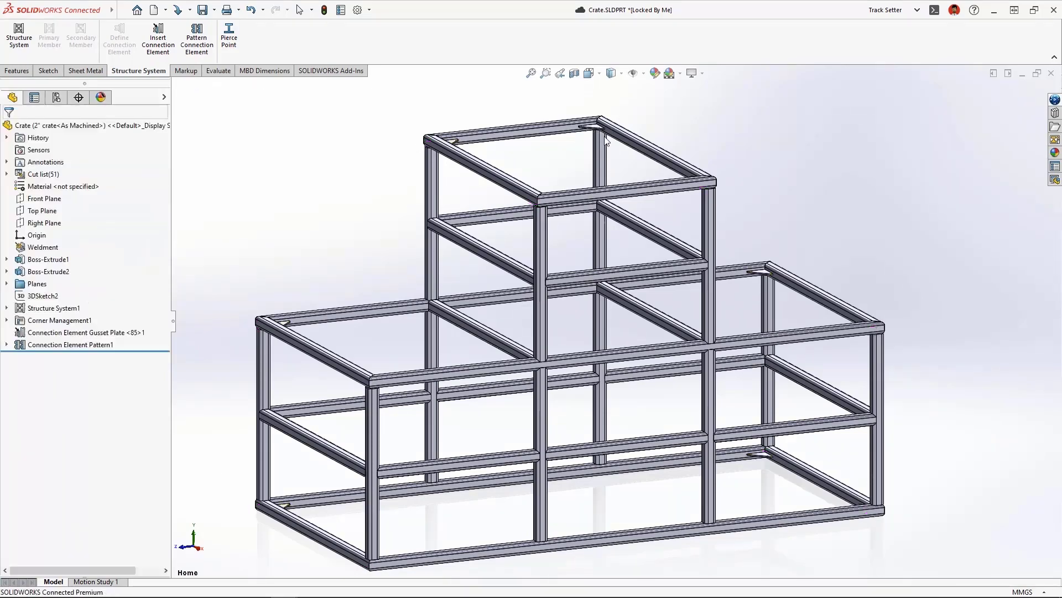
middle_click_drag(603, 145, 595, 201)
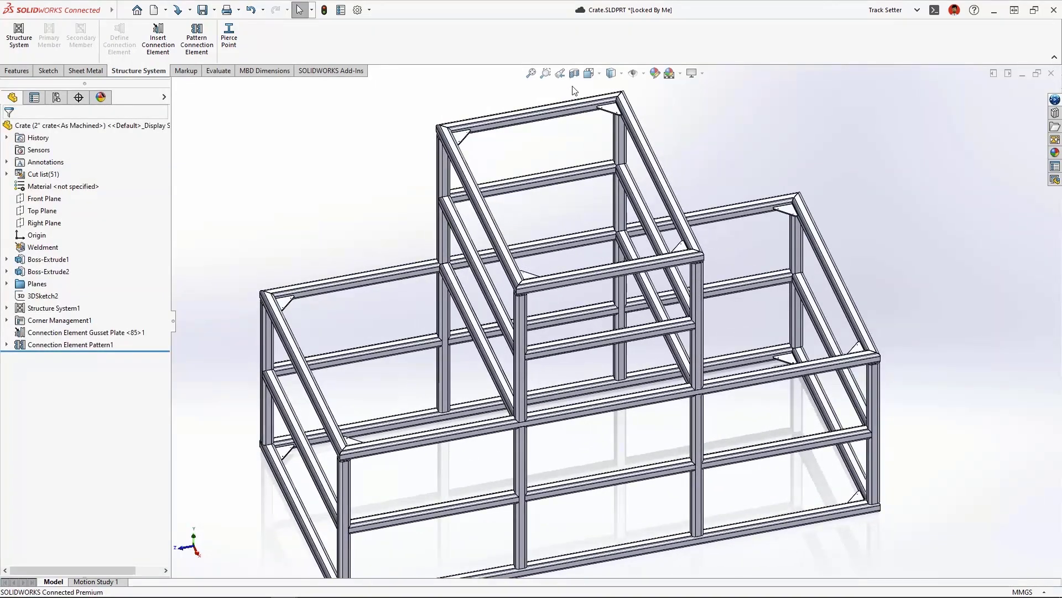
left_click(561, 73)
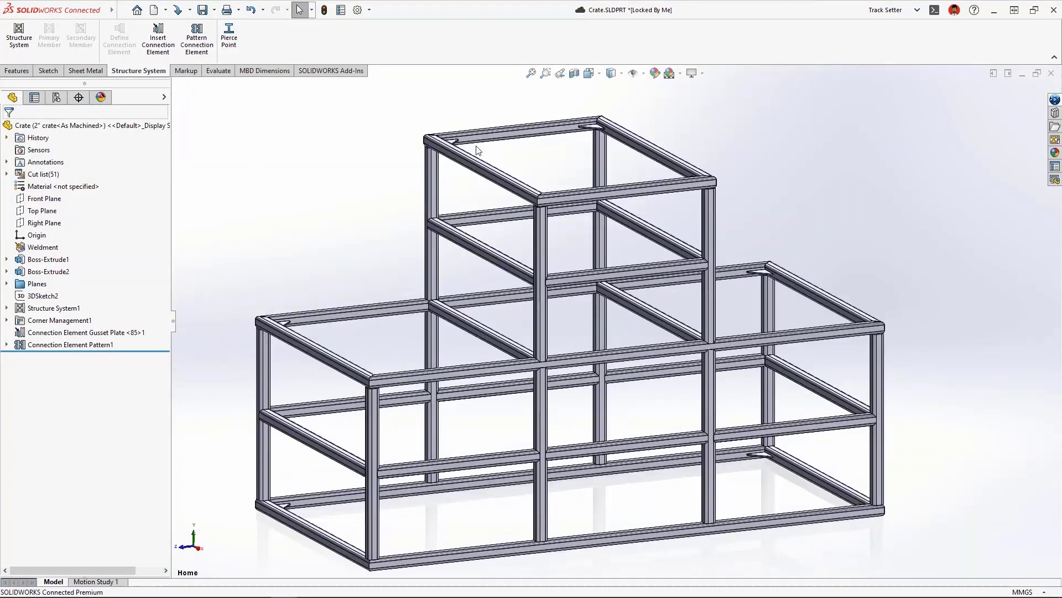
Step: Edit the square tube member group in Structure System1 and set its profile size to 3 x 3 x 0.25
left_click(7, 308)
right_click(58, 331)
left_click(64, 302)
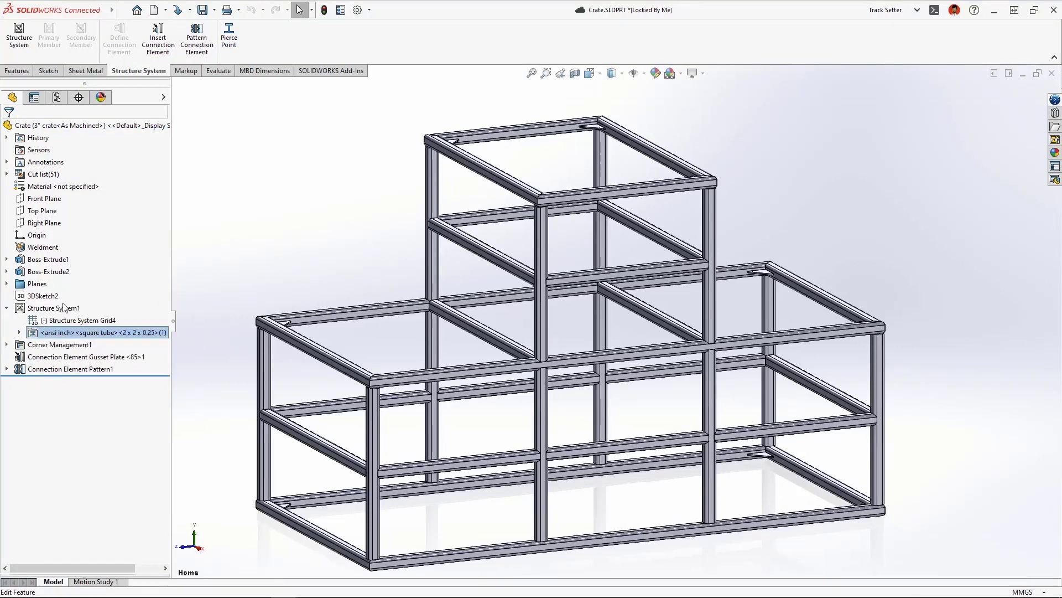
left_click(46, 148)
left_click(72, 251)
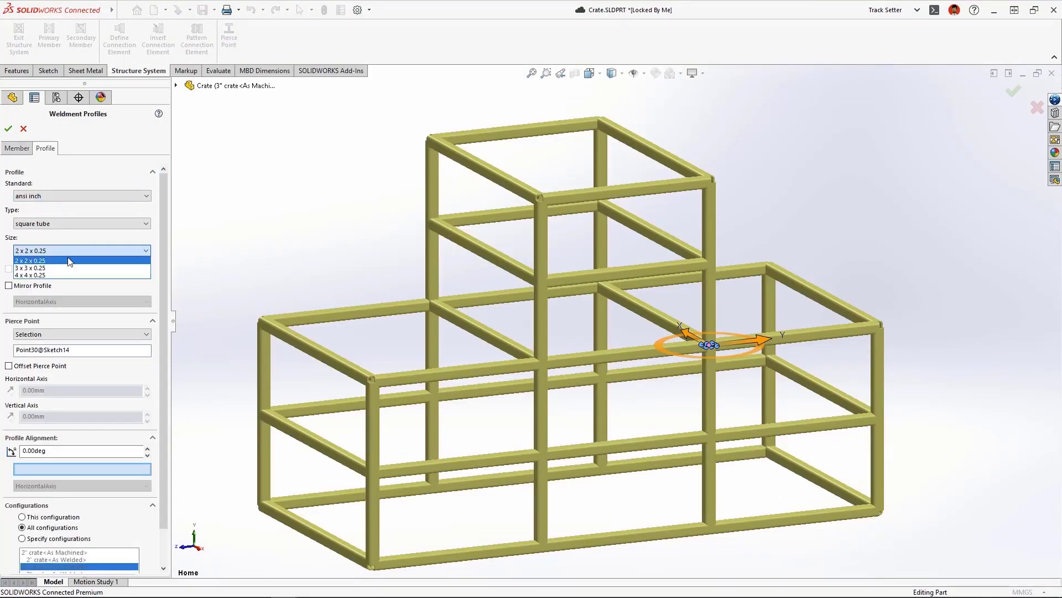
left_click(70, 269)
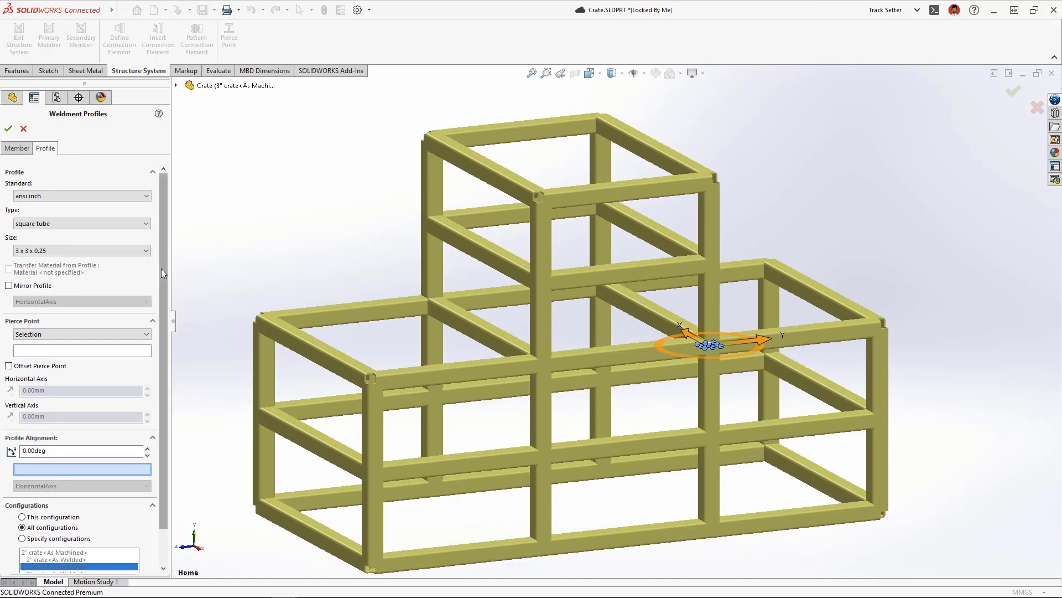
Step: Apply the profile change only to the 3" crate<As Machined> configuration, accept it and exit the structure system
scroll(161, 268, "down", 3)
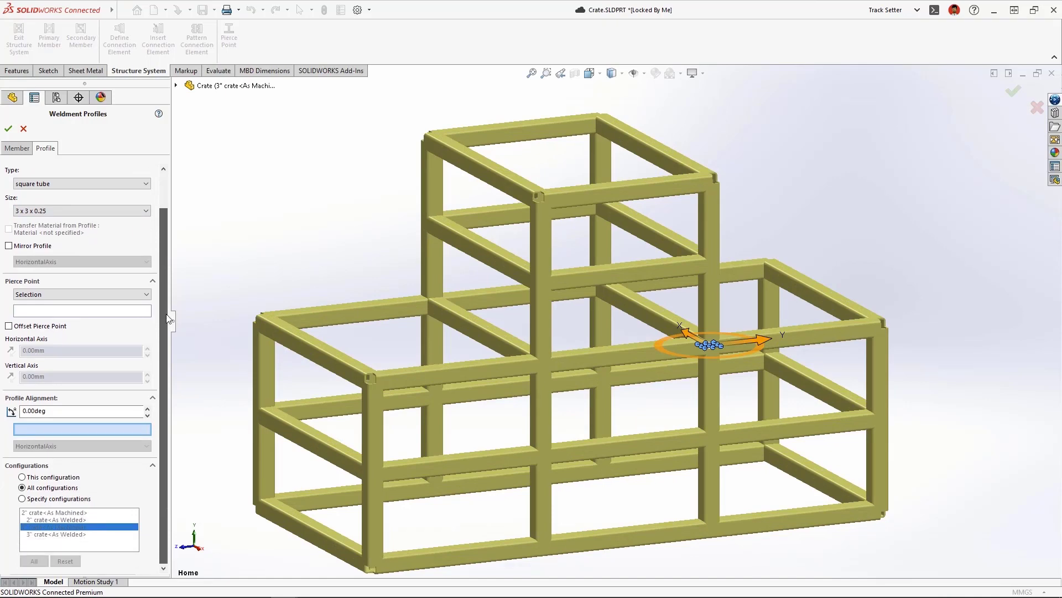
left_click(22, 498)
key("d")
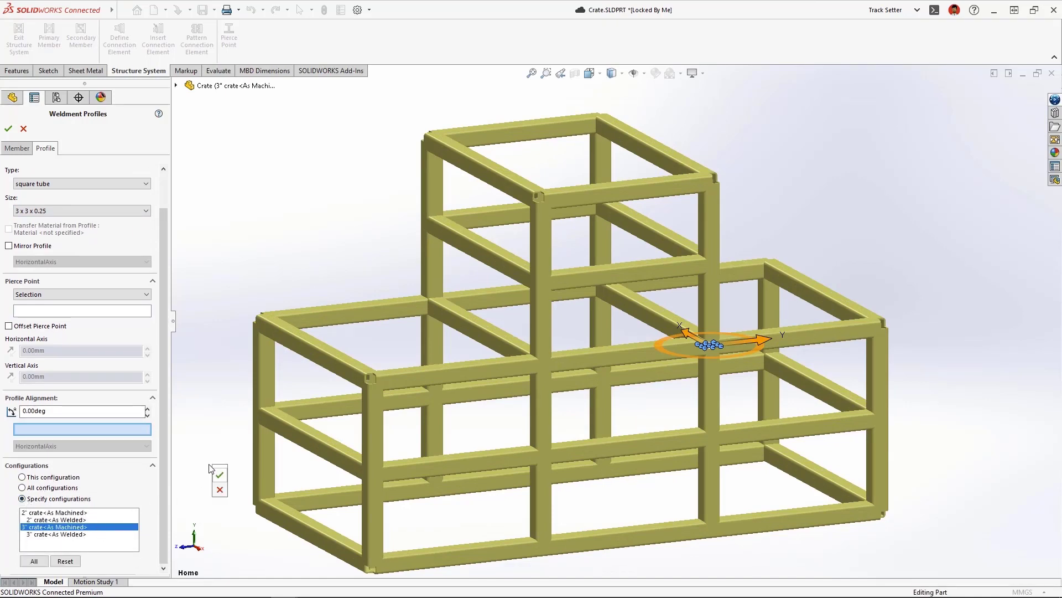
key("Return")
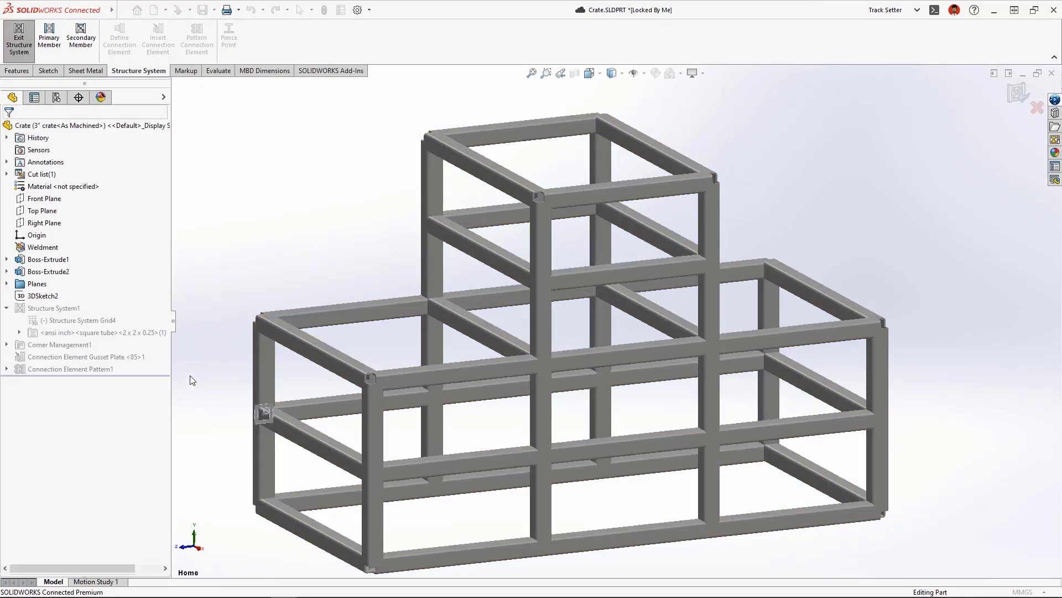
left_click(22, 45)
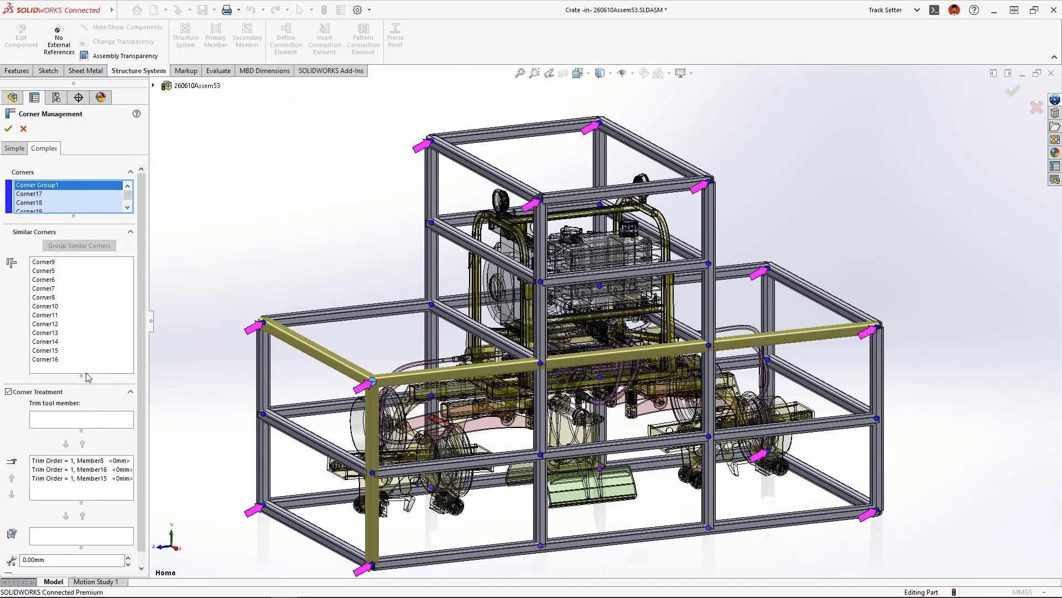
Step: Select all similar corners of Corner Group1 in the Corner Management feature and zoom to the selection
left_click_drag(83, 365, 45, 261)
right_click(52, 262)
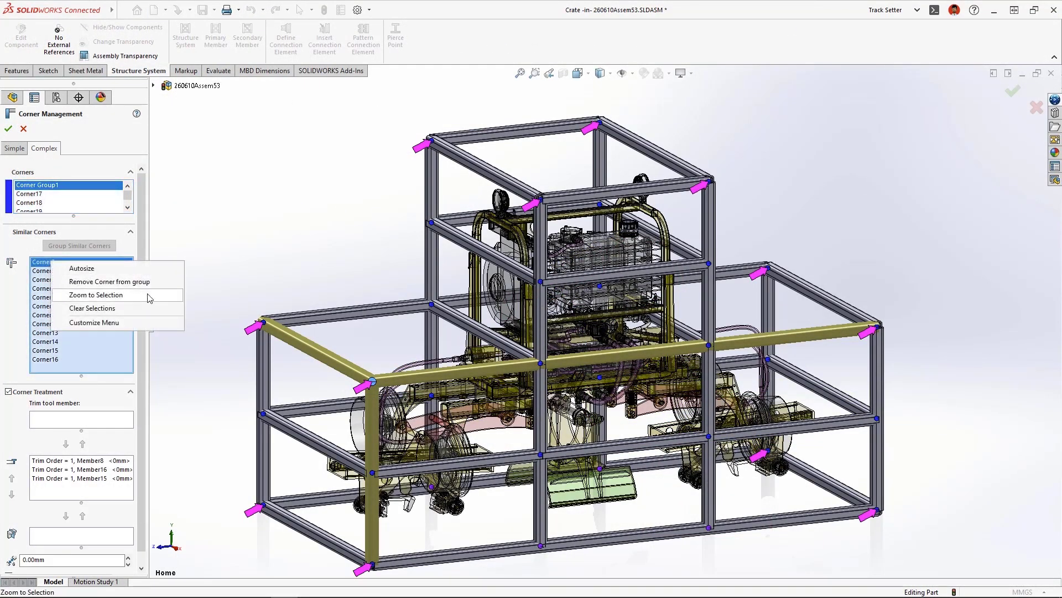
left_click(96, 294)
key("Return")
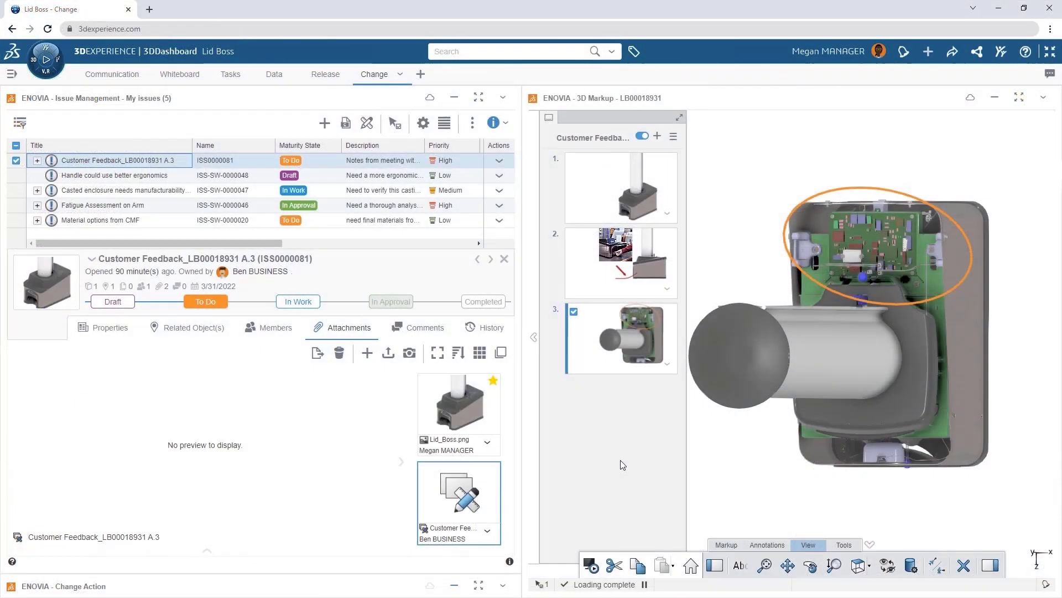
Step: In 3DDashboard, view the second markup slide and the customer feedback issue's related objects, then post a comment mentioning its owner and promising a change action
left_click(586, 289)
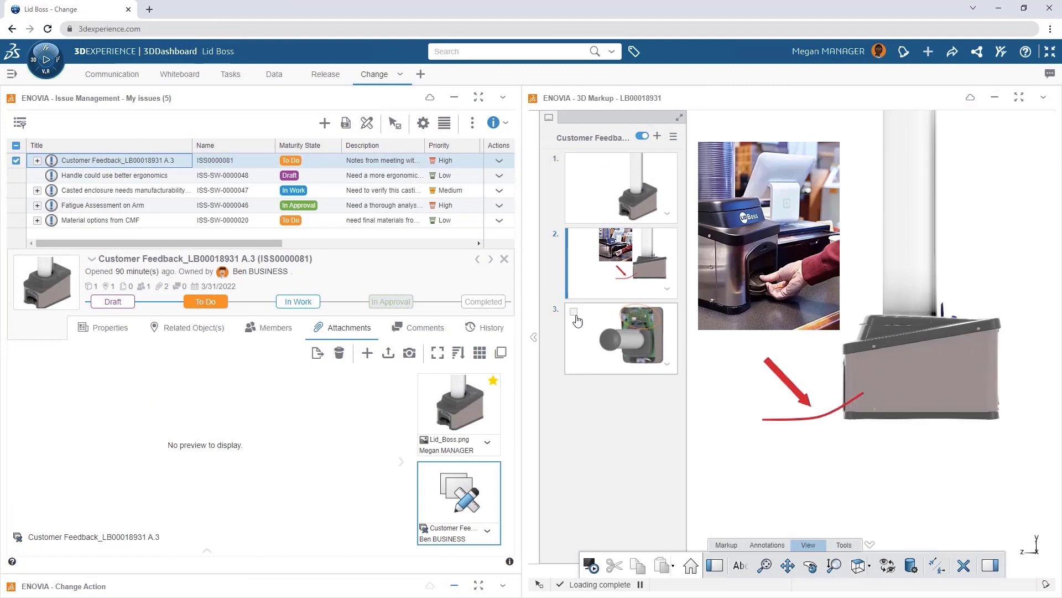
left_click(218, 329)
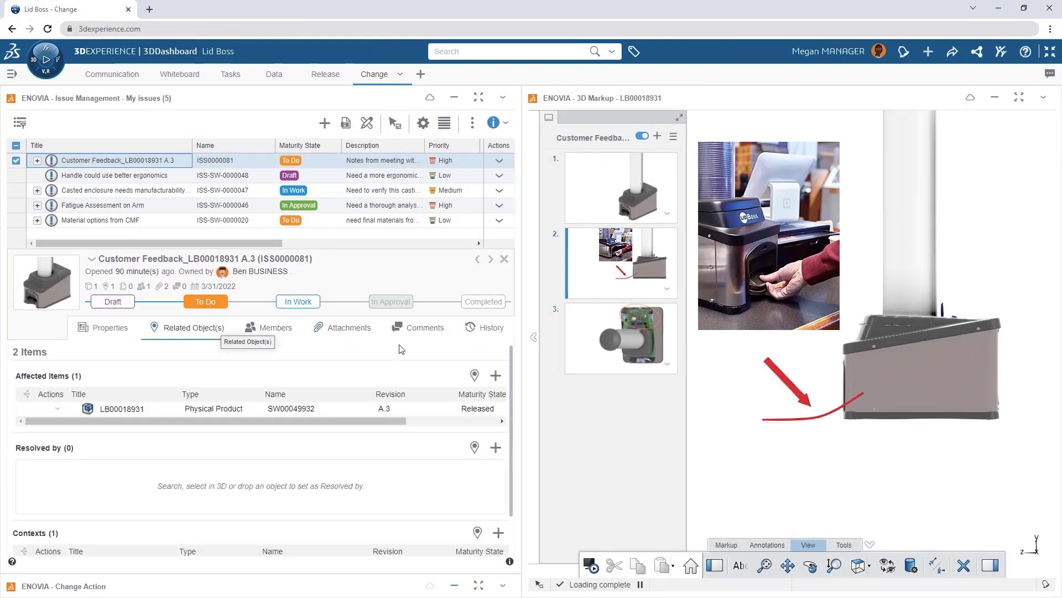
left_click(404, 328)
left_click(327, 384)
type("@ben")
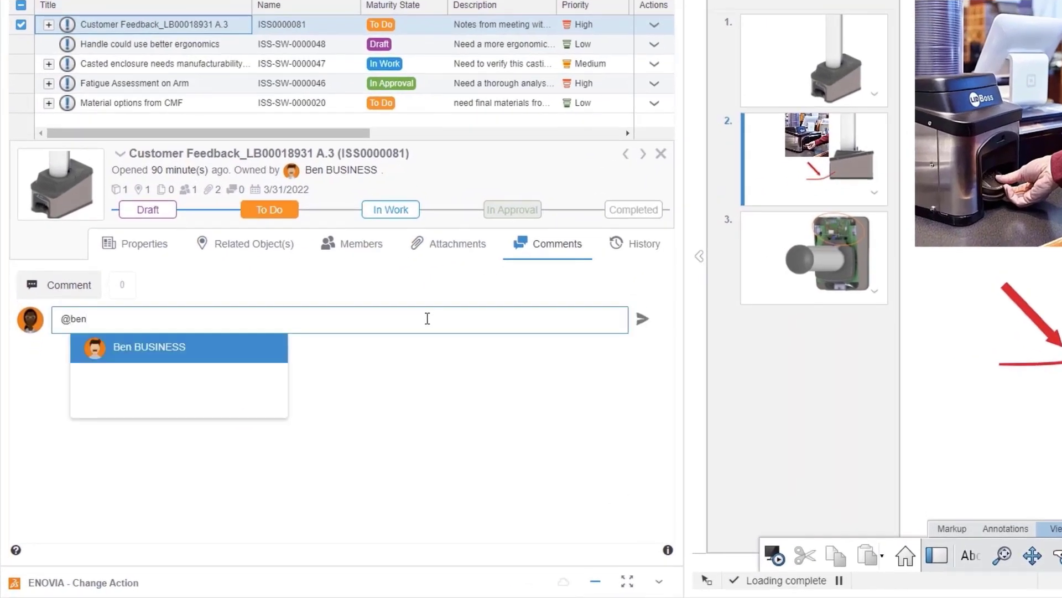
left_click(263, 348)
type("No problem - I'll issue a change action and get Eric working on it")
left_click(642, 320)
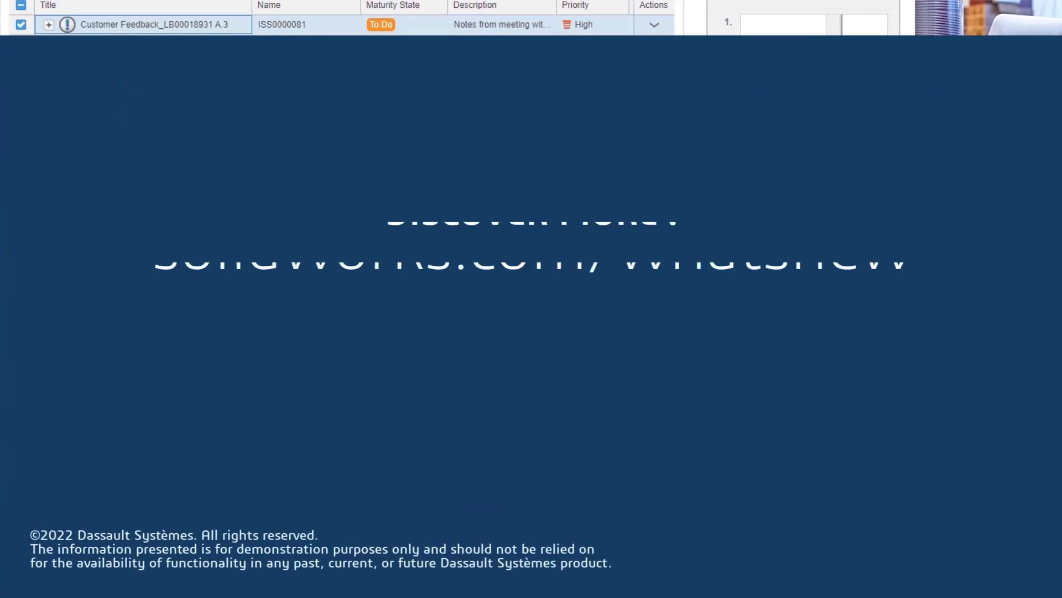
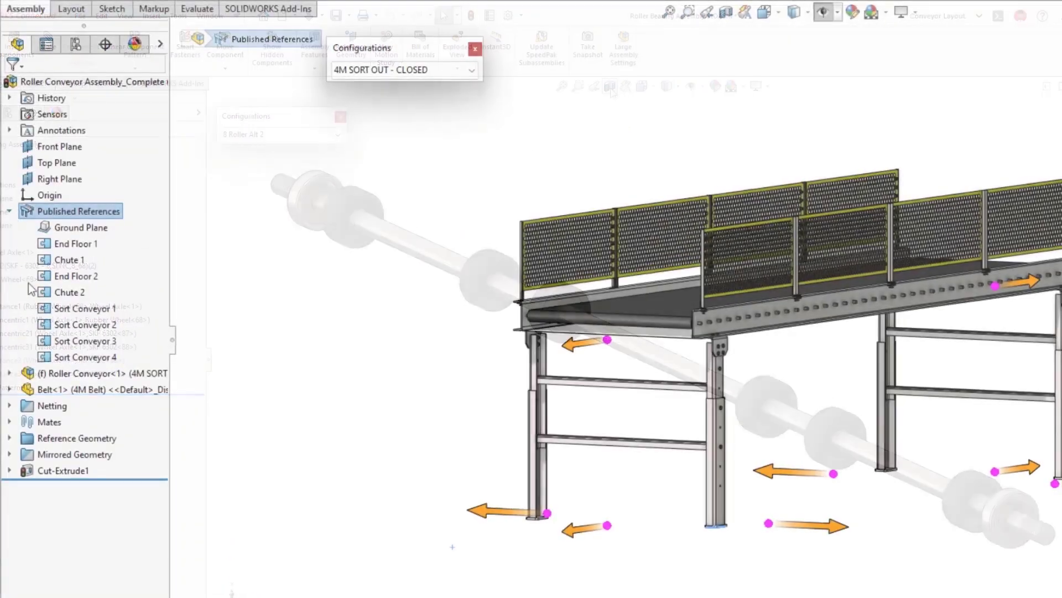
Step: In the SOLIDWORKS roller conveyor assembly, select the published references Sort Conveyor 1 to Sort Conveyor 4 and view their options
left_click(77, 308)
left_click(61, 357, "shift")
right_click(79, 312)
key("Escape")
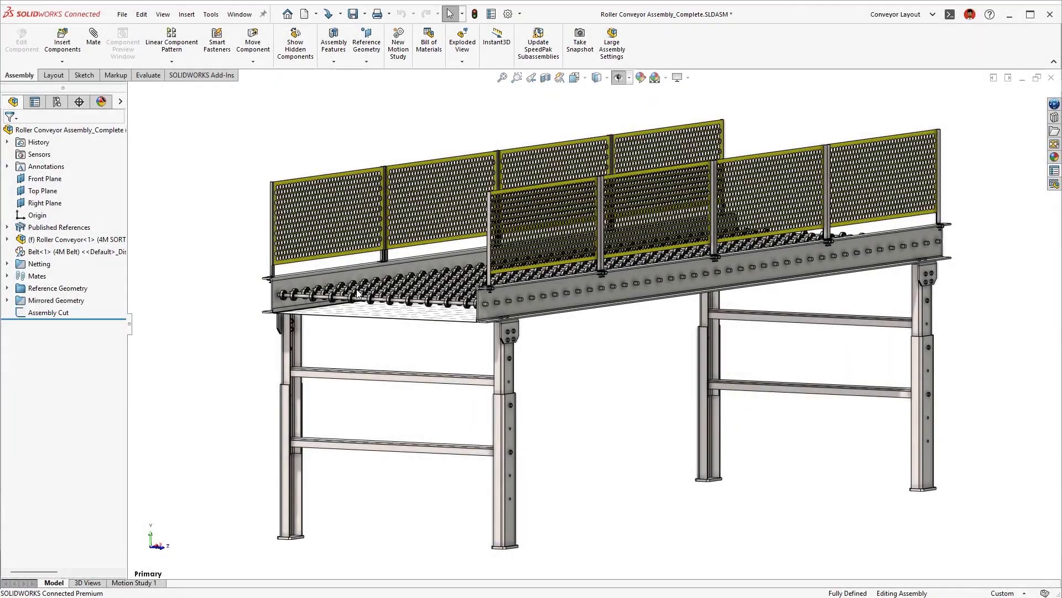
Step: Open the Roller Bearing Assembly subassembly from the frontmost roller axle of the conveyor
left_click(517, 78)
left_click_drag(244, 237, 530, 380)
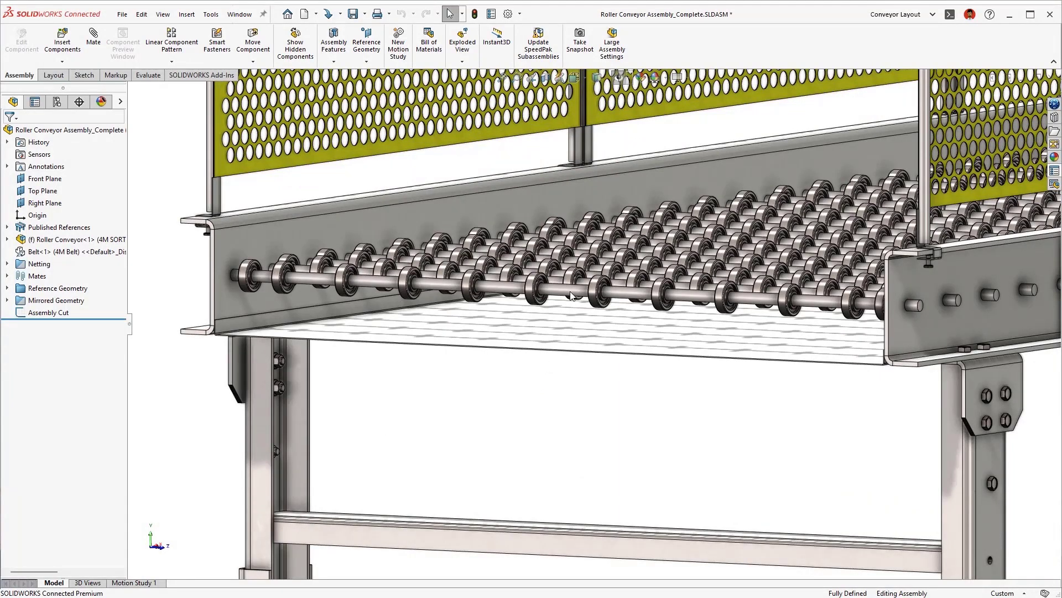
left_click(572, 295)
left_click(636, 314)
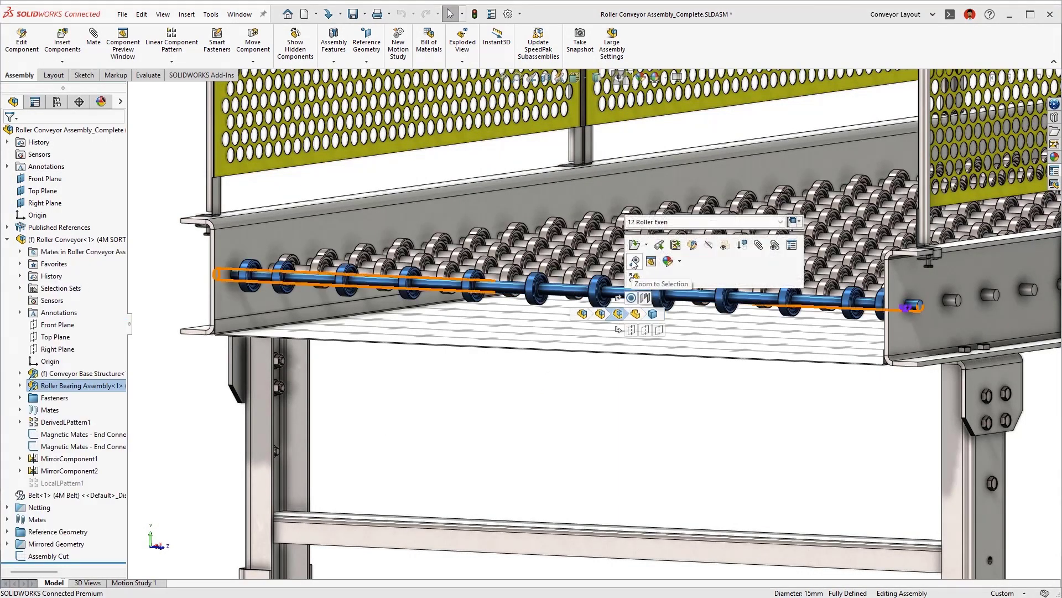
left_click(634, 245)
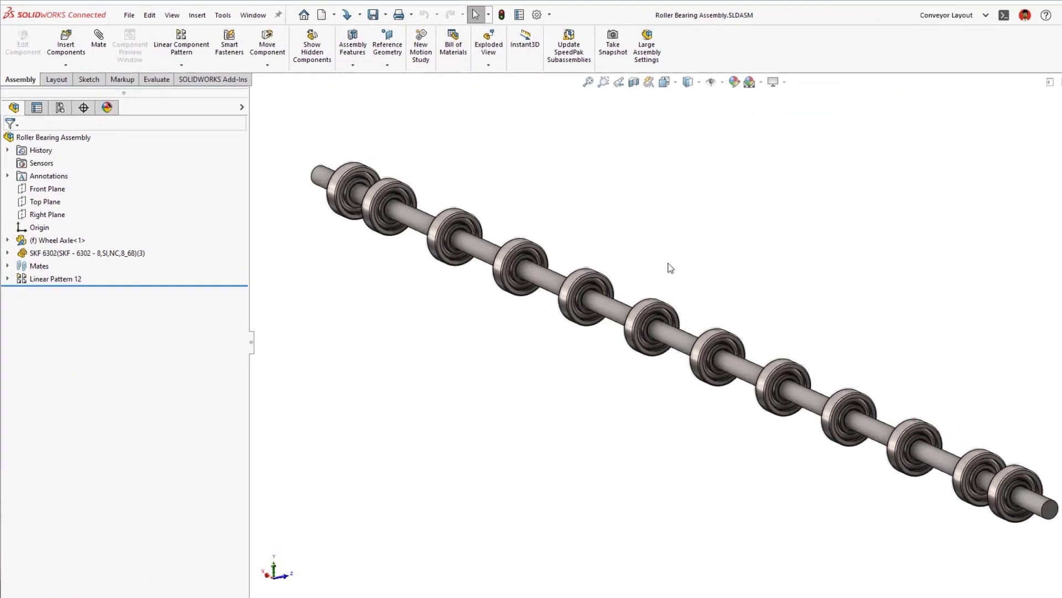
Step: Expand Linear Pattern 12 in the roller bearing assembly and switch the assembly to the 8 Roller Alt 1 configuration
left_click(9, 316)
left_click(42, 322)
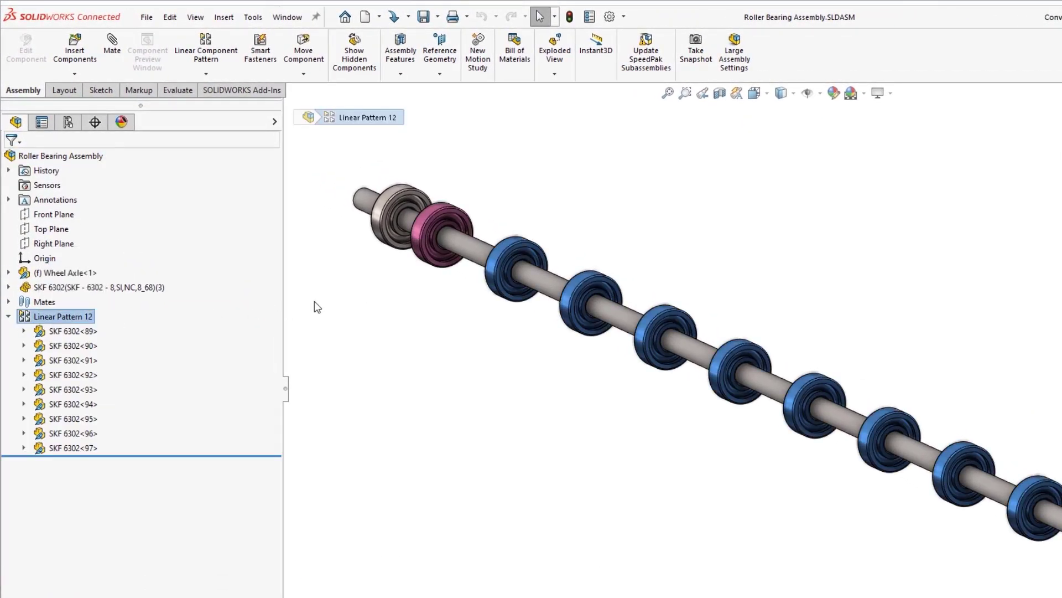
left_click(358, 141)
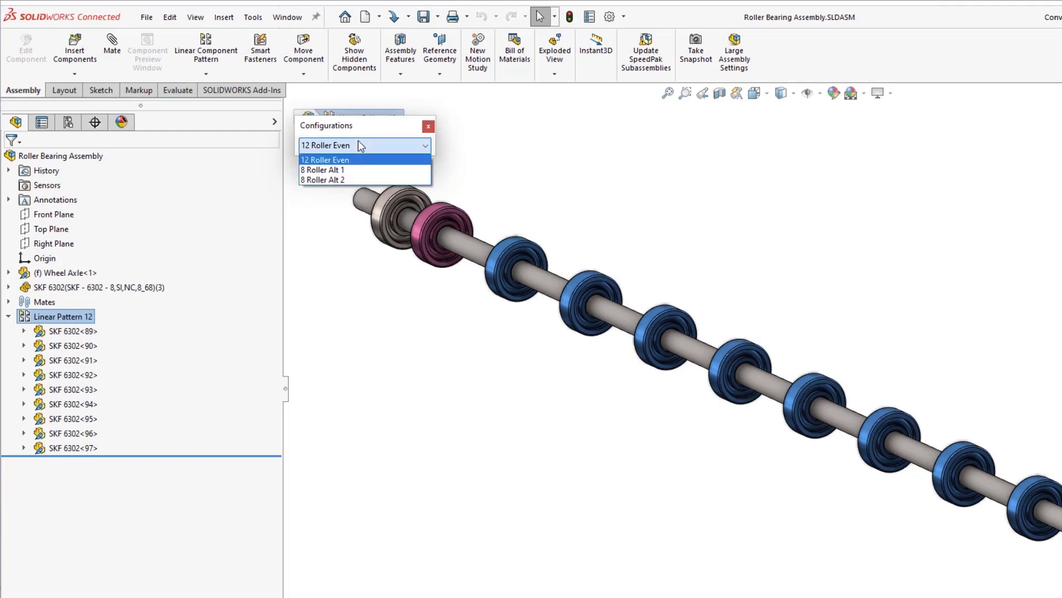
left_click(360, 170)
Step: Suppress the patterned bearings SKF 6302<90>, <91>, <94> and <95> in Linear Pattern 12
left_click(8, 316)
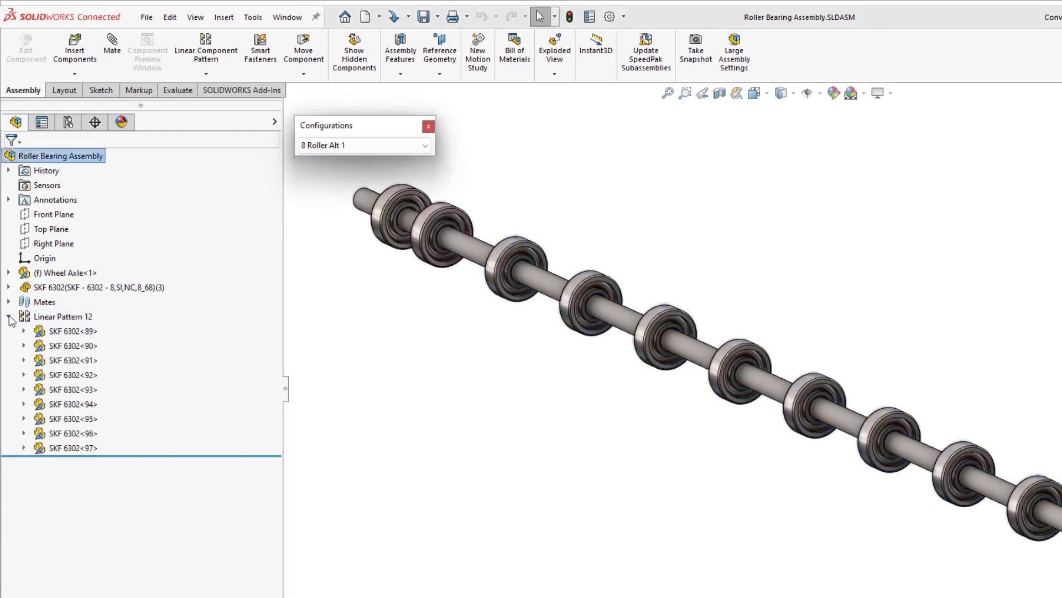
left_click(56, 346)
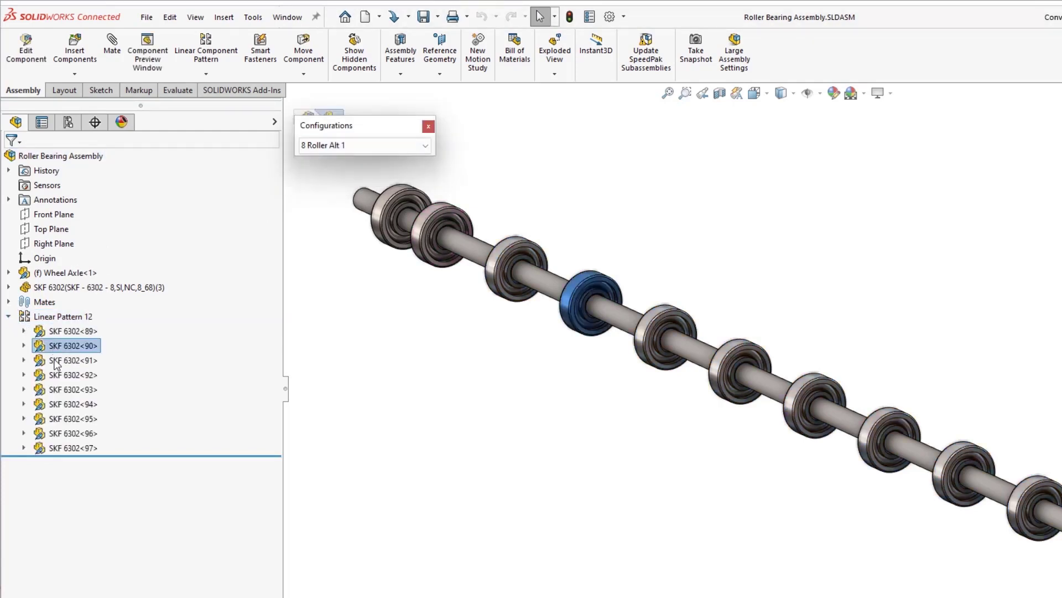
left_click(58, 361, "ctrl")
left_click(58, 405, "ctrl")
left_click(58, 420, "ctrl")
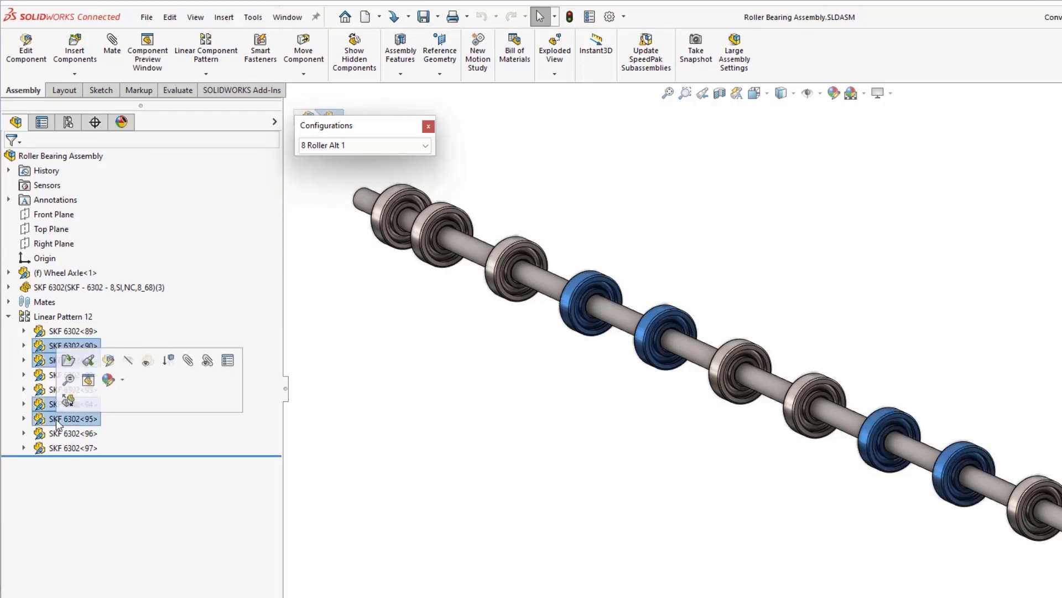
left_click(168, 364)
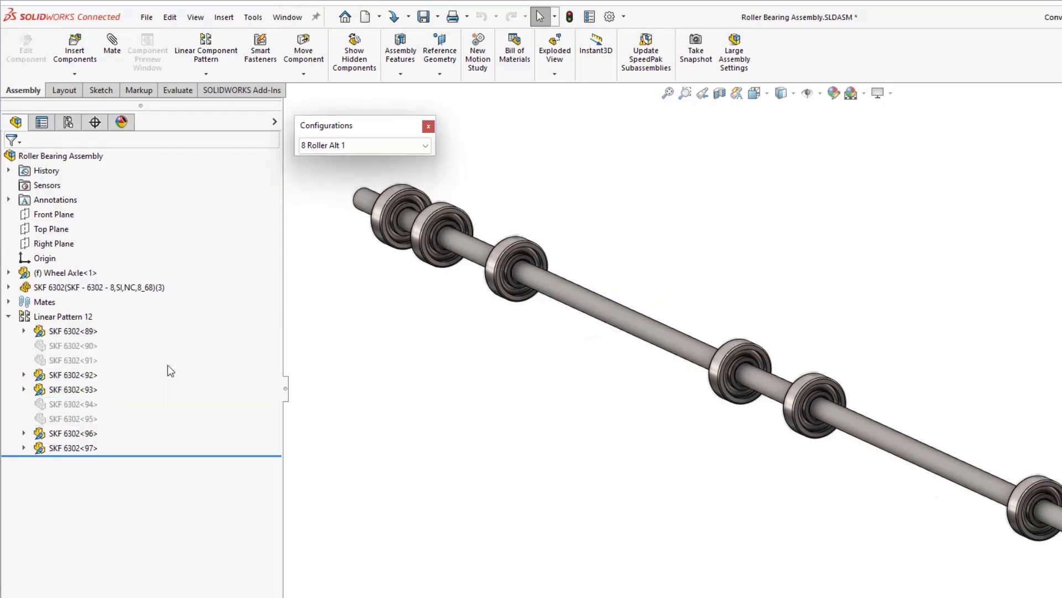
Step: Open Linear Pattern 12 for editing and make its skipped instances apply to this configuration only
left_click(45, 319)
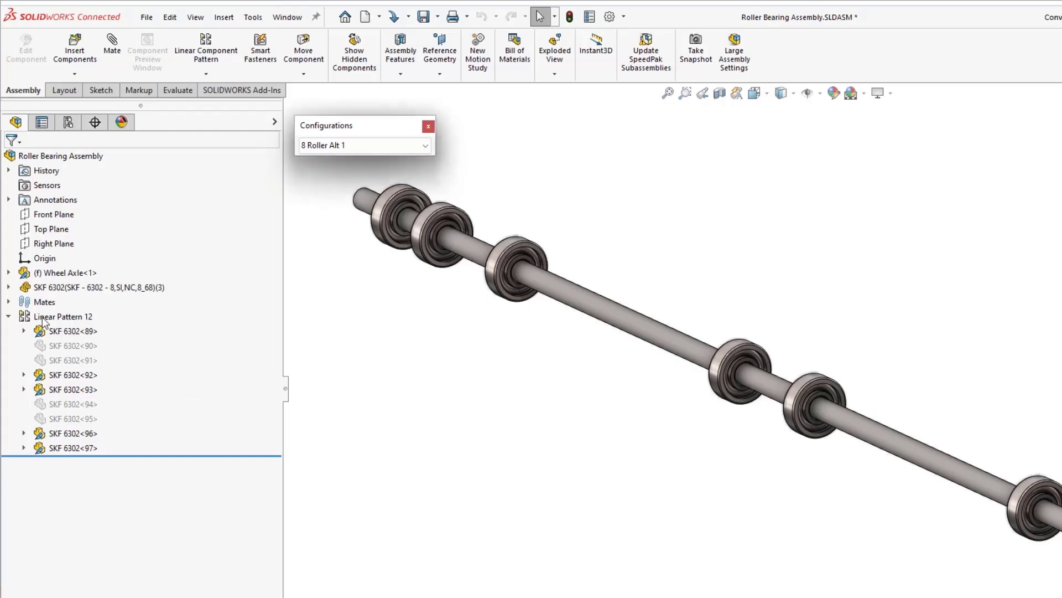
left_click(53, 258)
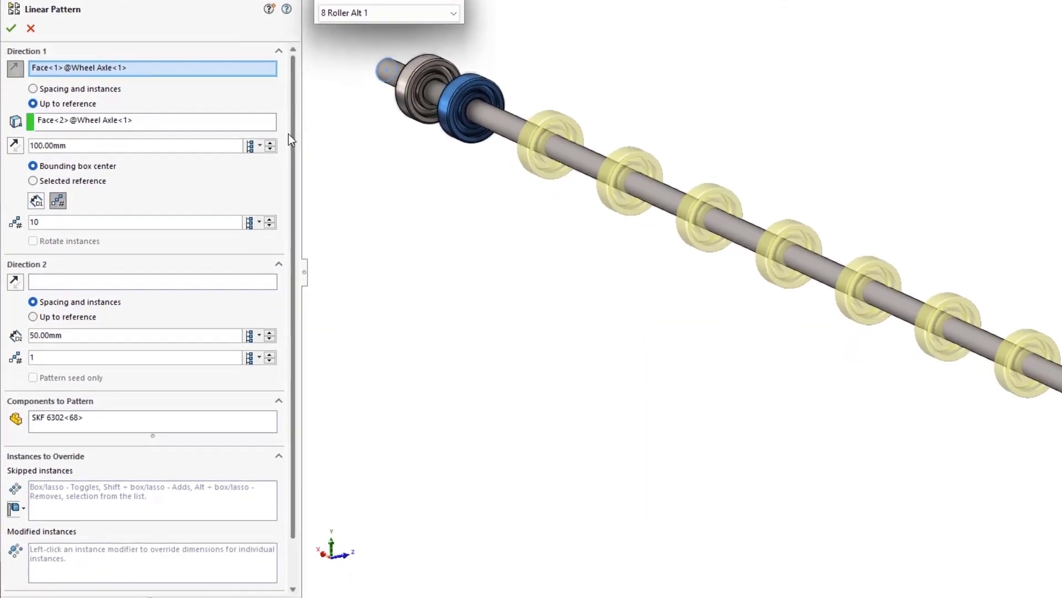
left_click_drag(282, 218, 282, 271)
left_click(68, 406)
left_click(19, 430)
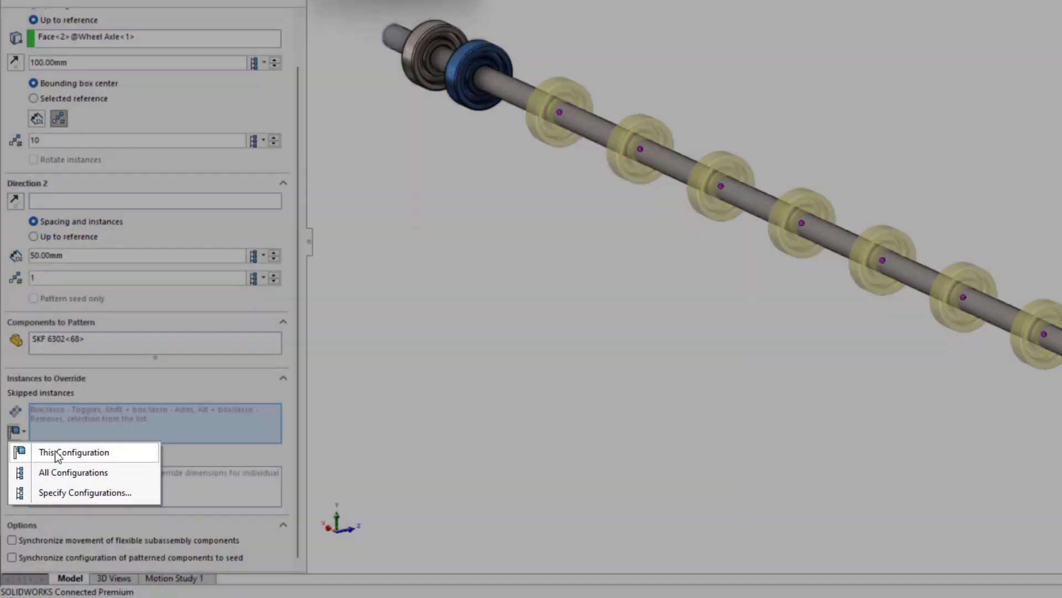
left_click(58, 453)
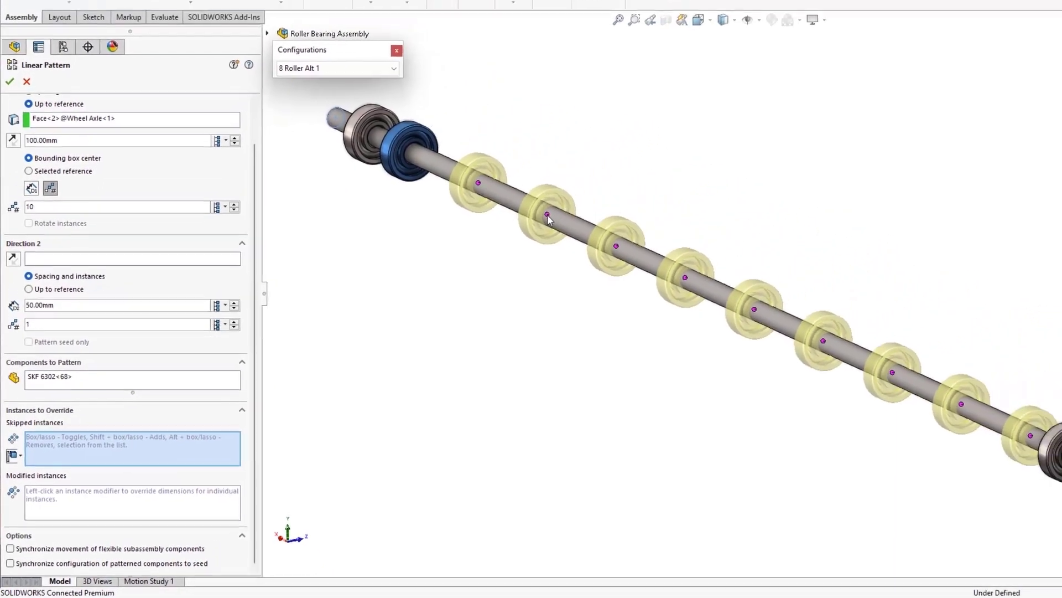
Step: Skip the third, fourth, seventh and eighth bearings in the pattern, accept it, and switch the assembly to 8 Roller Alt 2
left_click(593, 182)
left_click(668, 216)
left_click(893, 319)
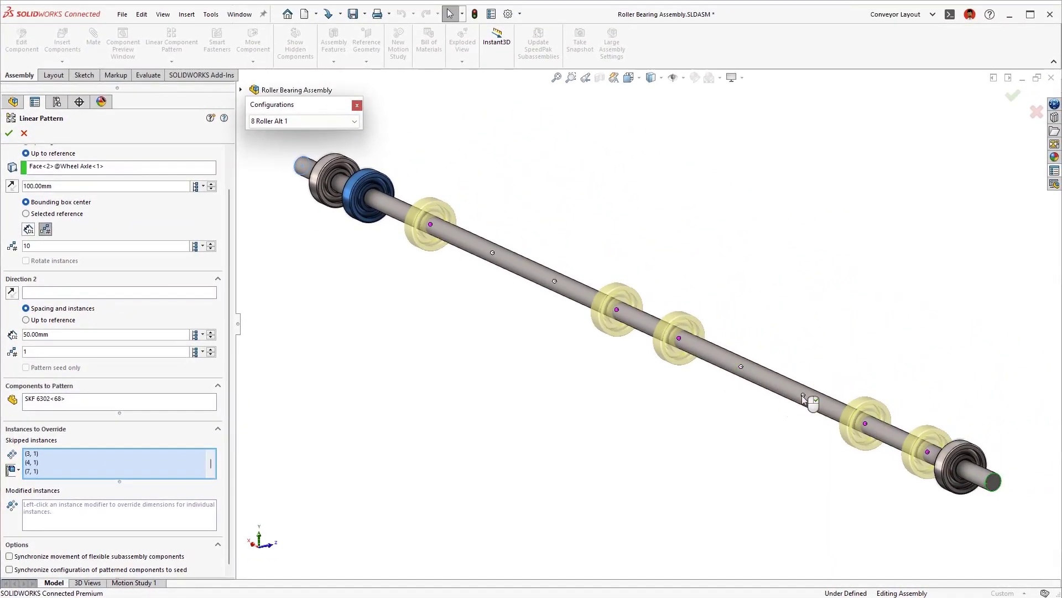
right_click(802, 395)
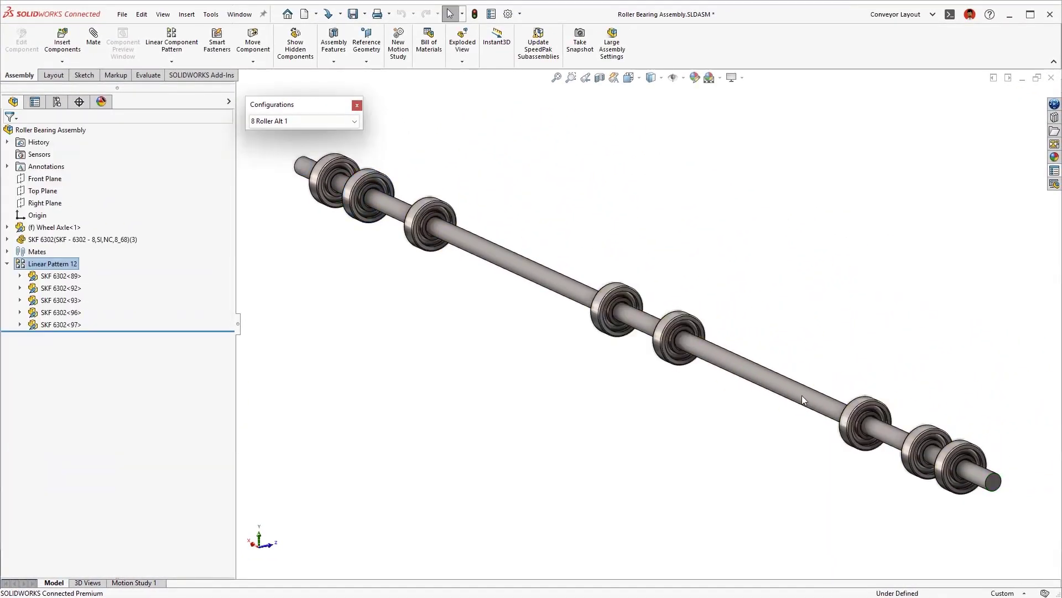
left_click(278, 121)
left_click(271, 150)
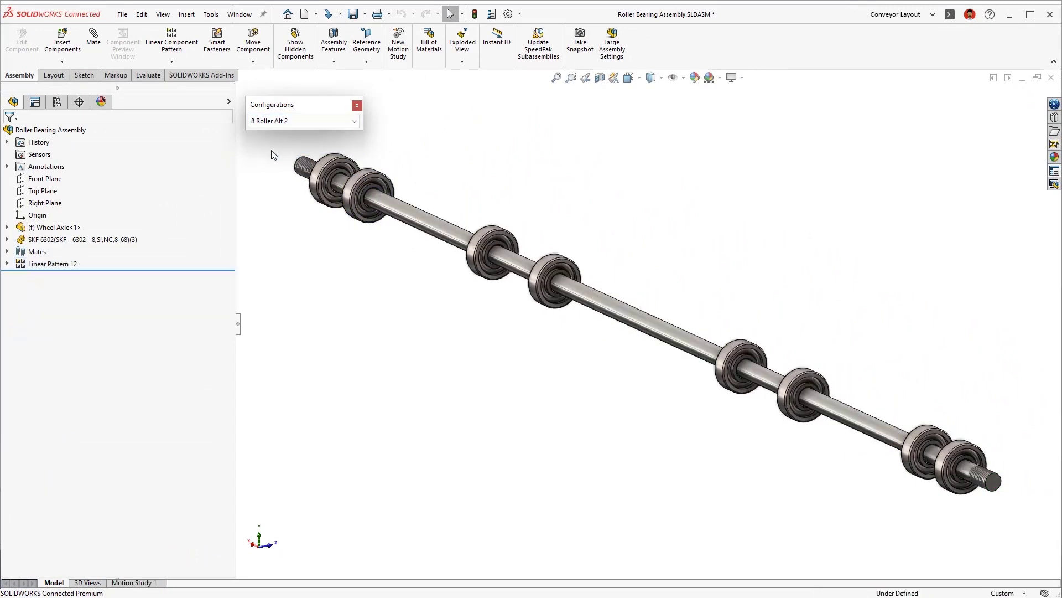
Step: Replace the SKF 6302<68> bearing with Rubber Wheel.SLDPRT, limiting the replacement to only the selected instance, and dismiss the error report
left_click(8, 240)
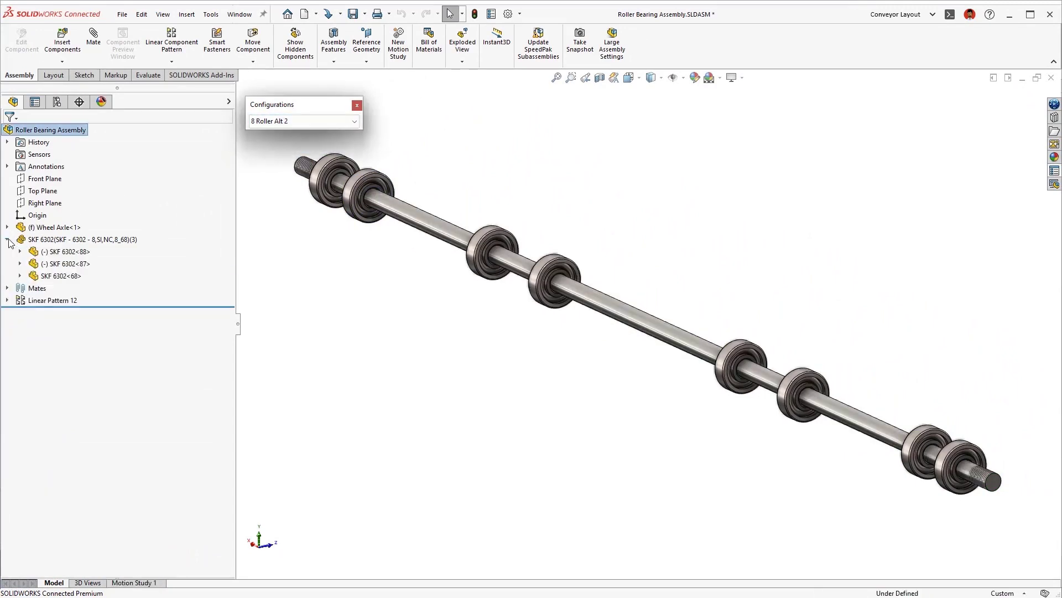
left_click(34, 276)
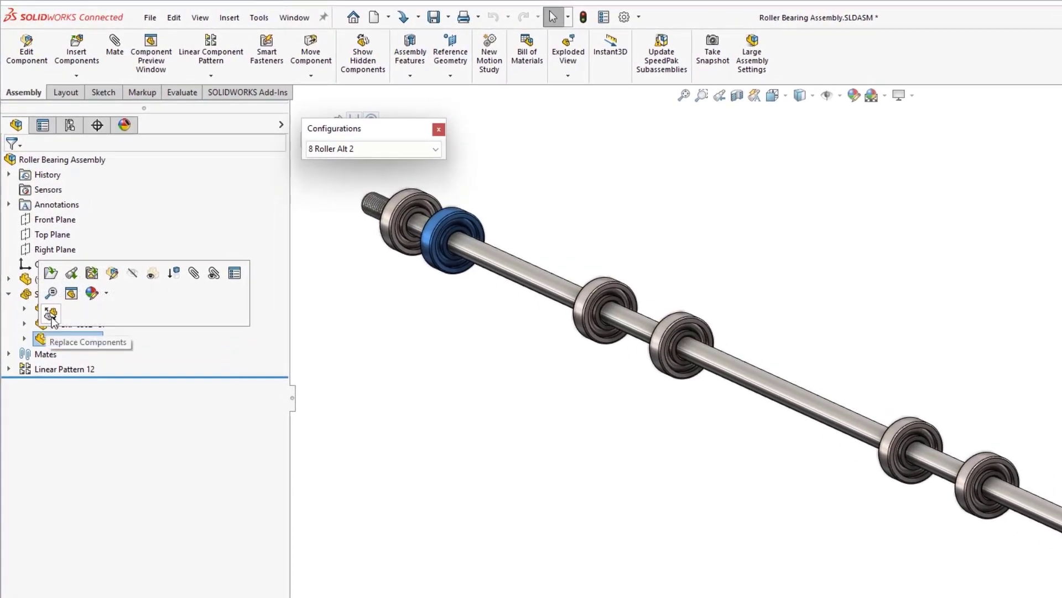
left_click(50, 314)
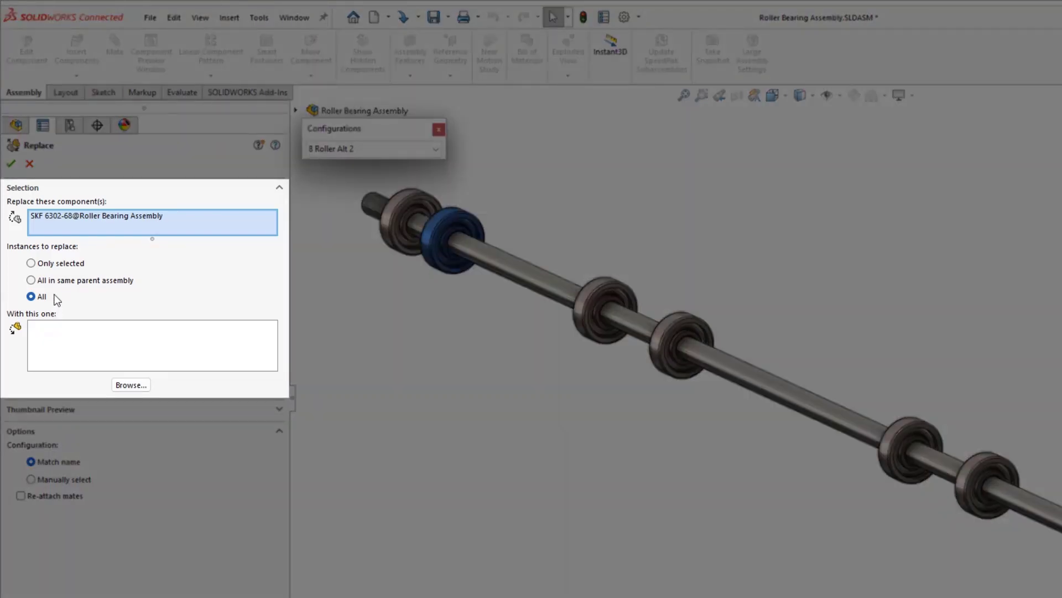
left_click(55, 263)
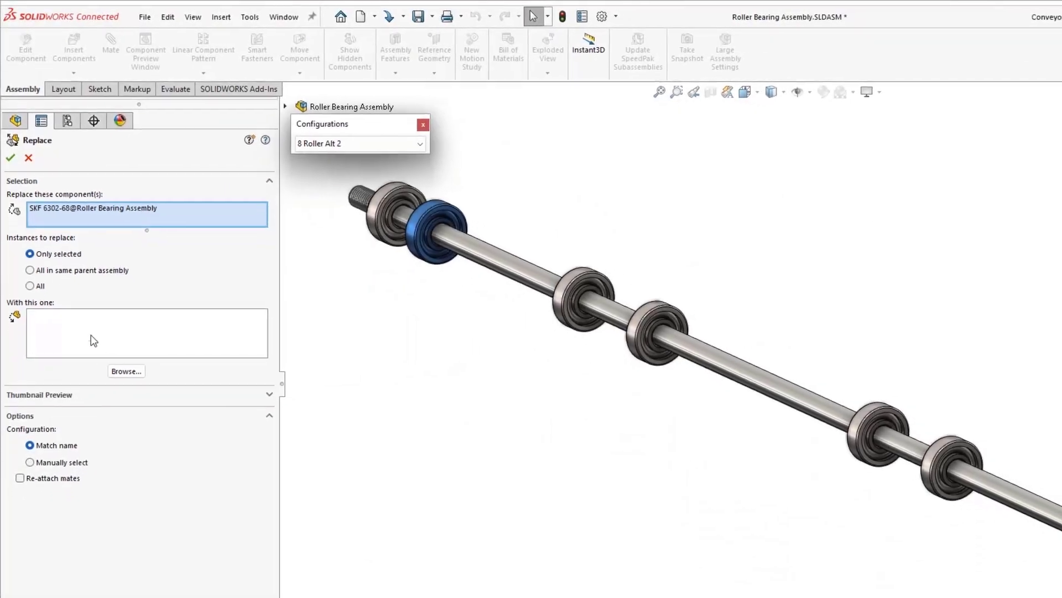
left_click(116, 372)
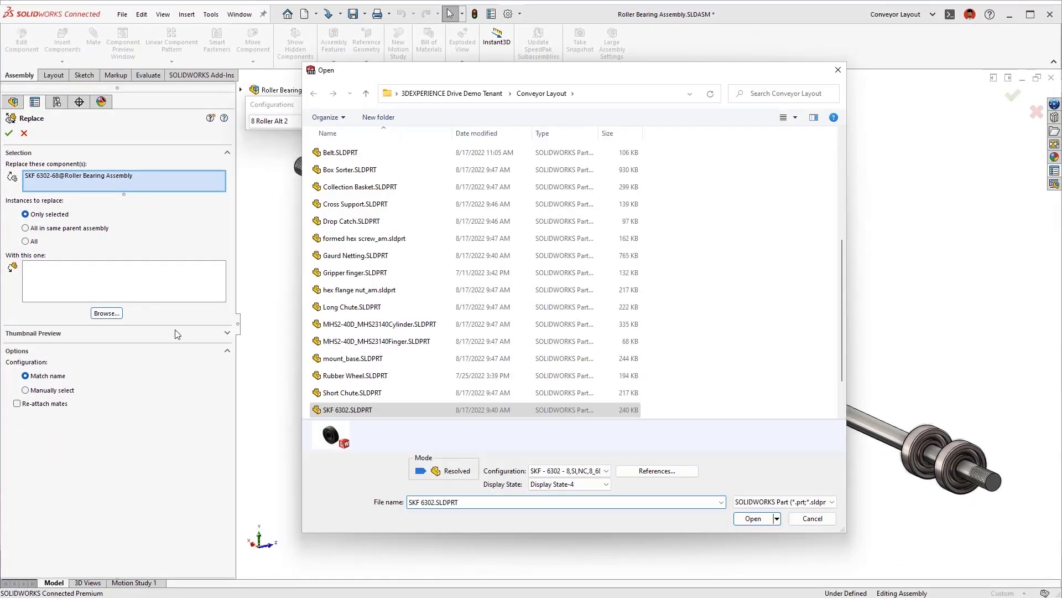
left_click(370, 378)
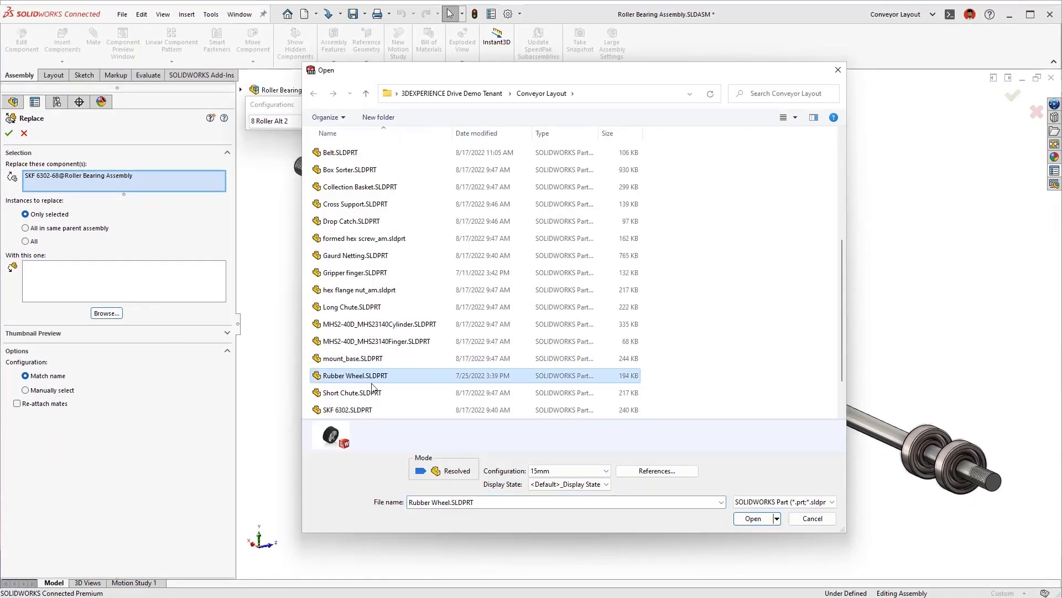
left_click(753, 518)
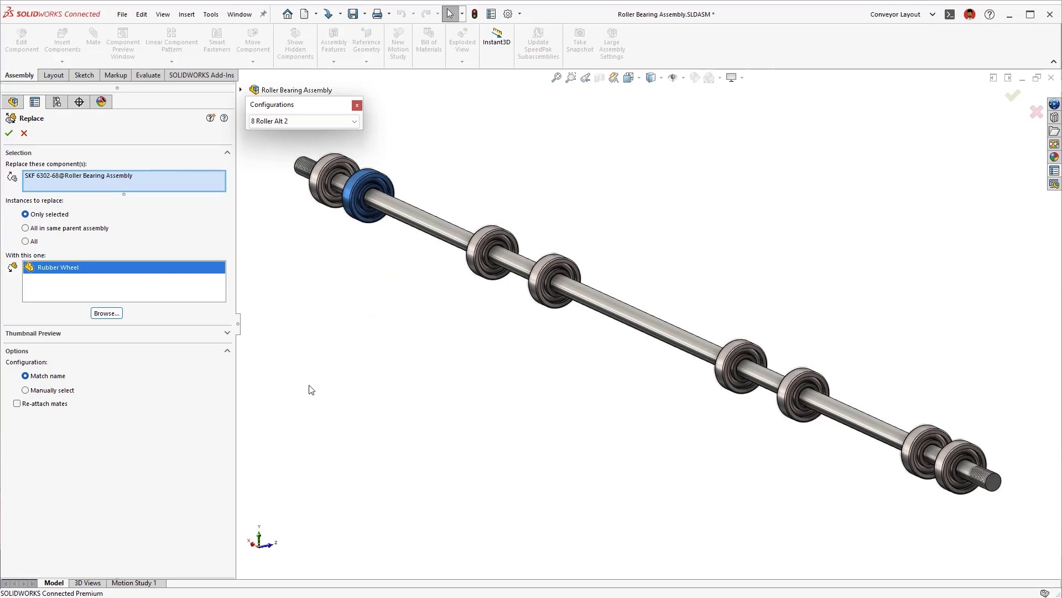
left_click(196, 335)
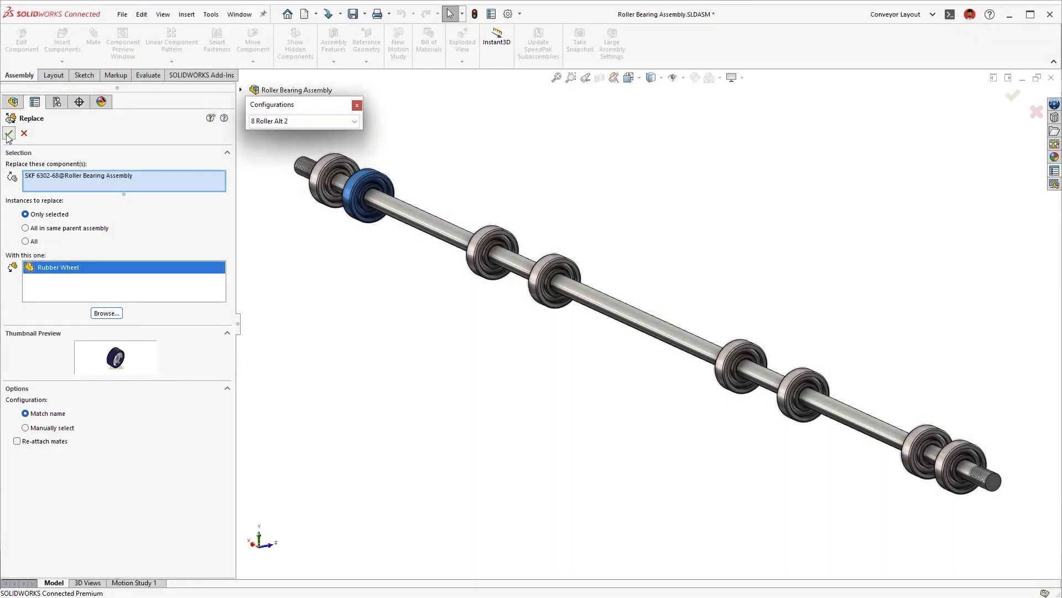
left_click(9, 134)
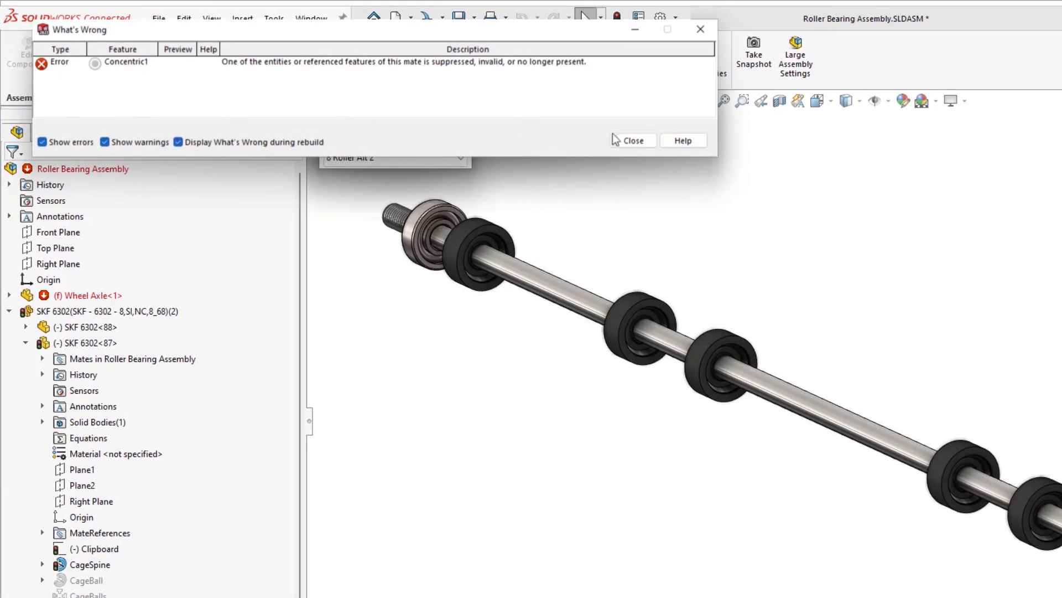
left_click(633, 142)
Step: Expand the assembly's mates and check the references of the Concentric1 mate without changing them
left_click(9, 312)
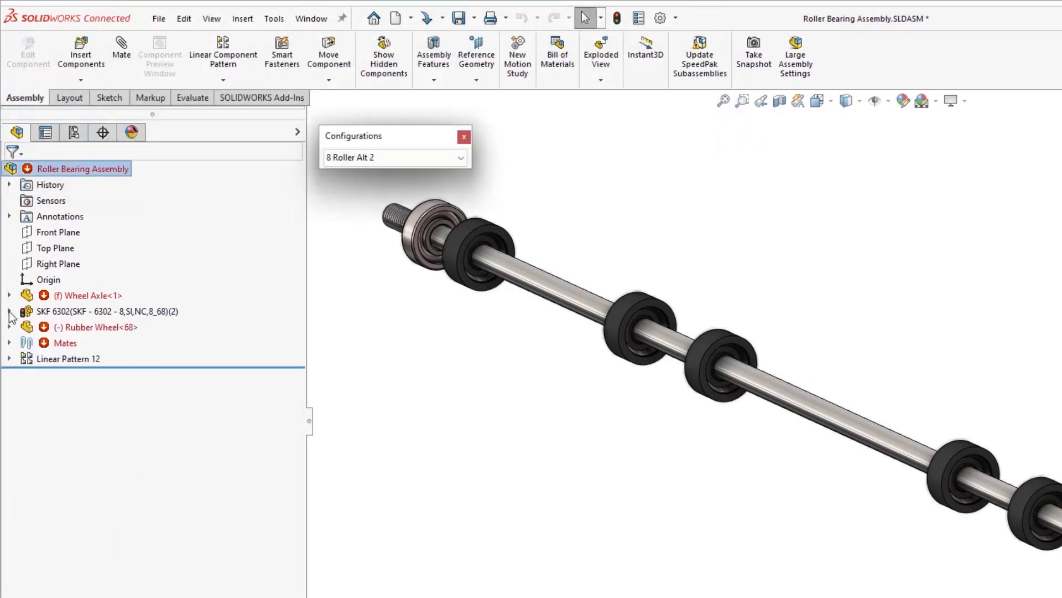
left_click(9, 344)
left_click(48, 373)
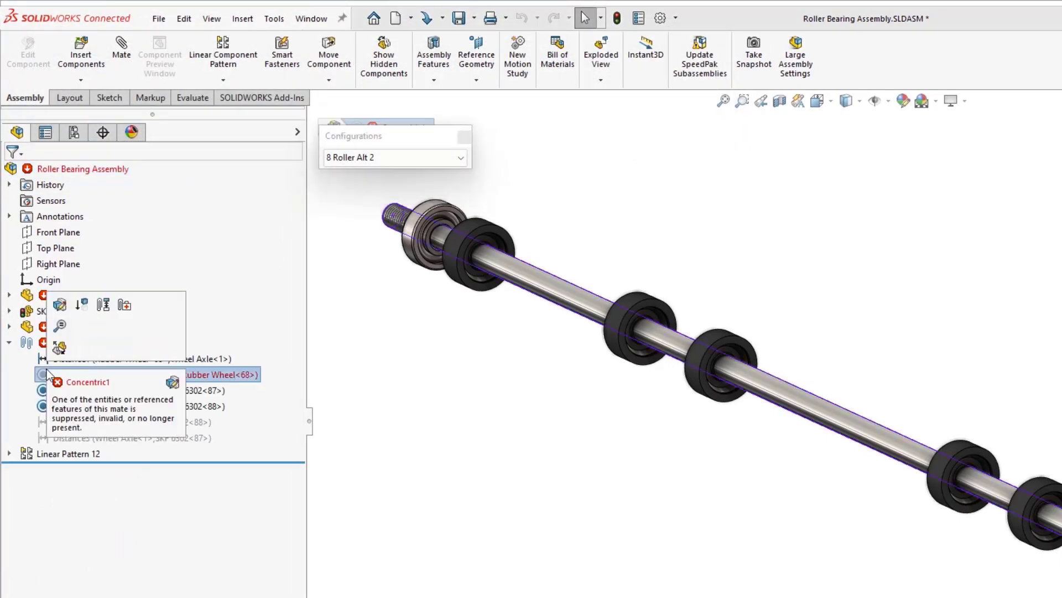
left_click(58, 322)
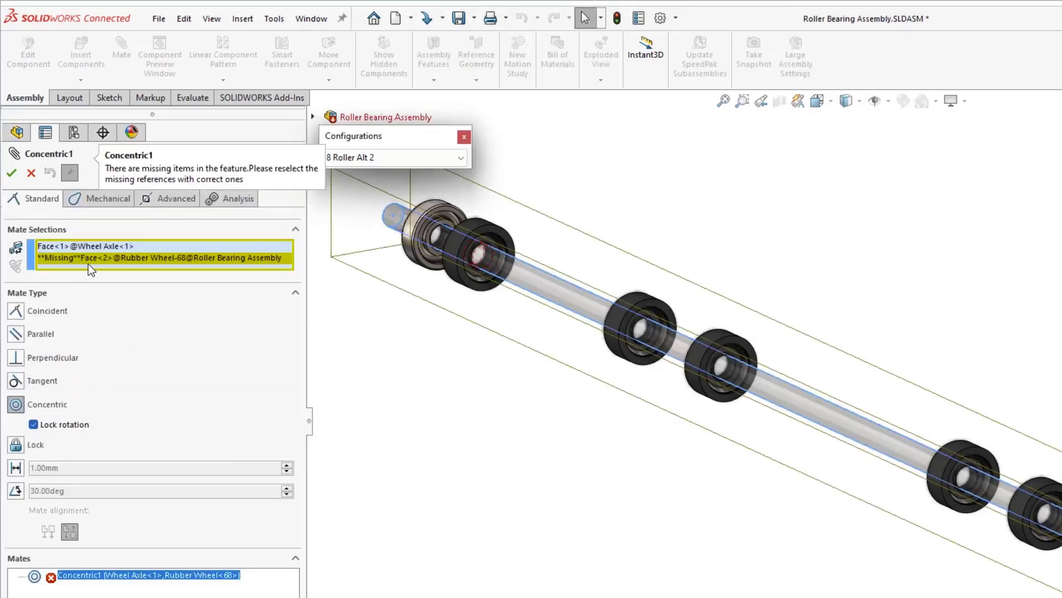
left_click(31, 173)
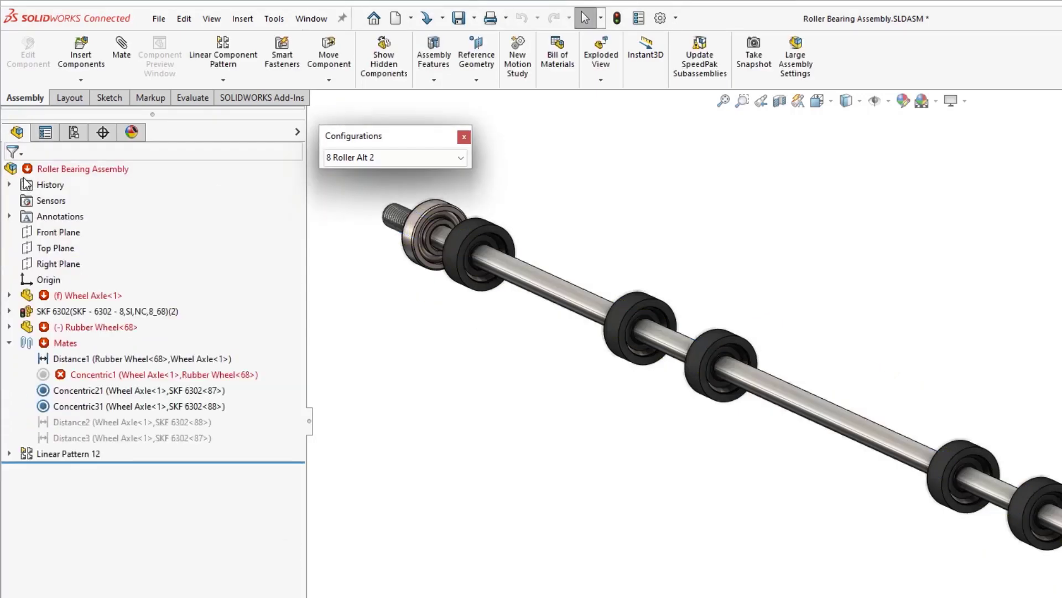
Step: Run Auto Repair on all of the assembly's mates and dismiss the resulting notification
left_click(44, 375)
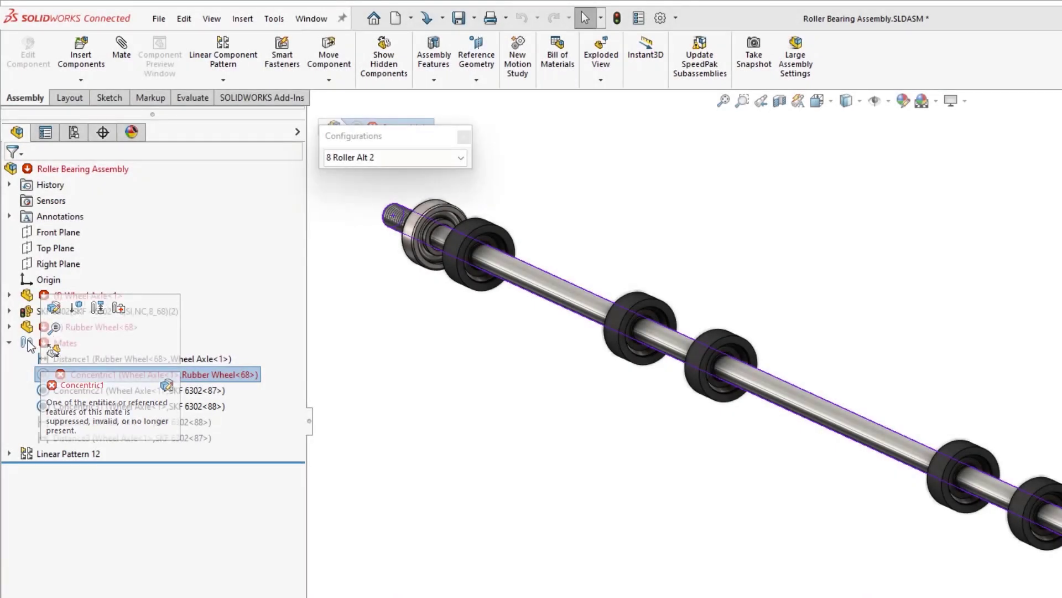
right_click(29, 346)
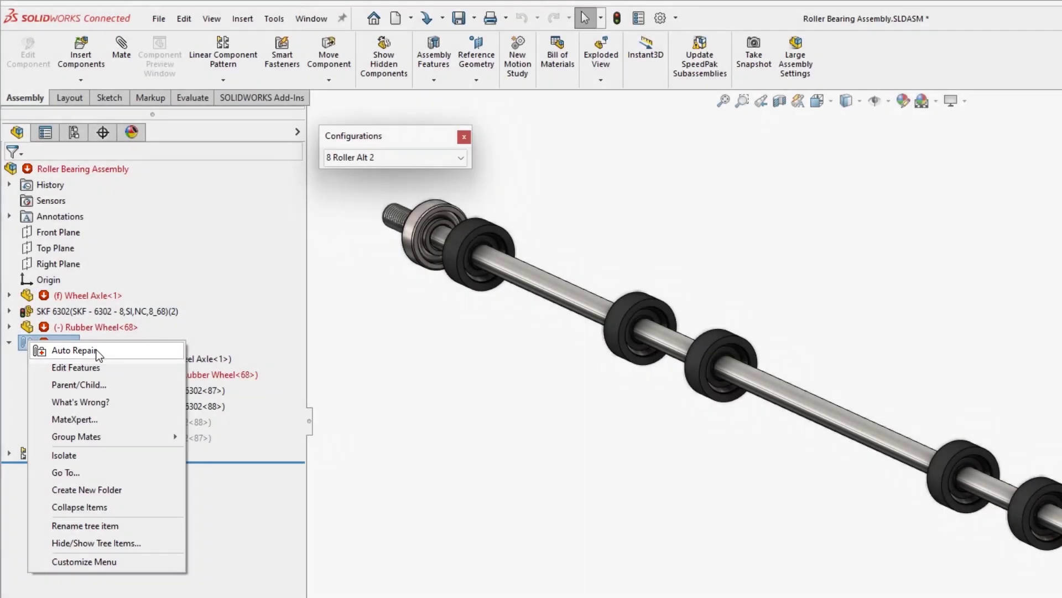
left_click(74, 350)
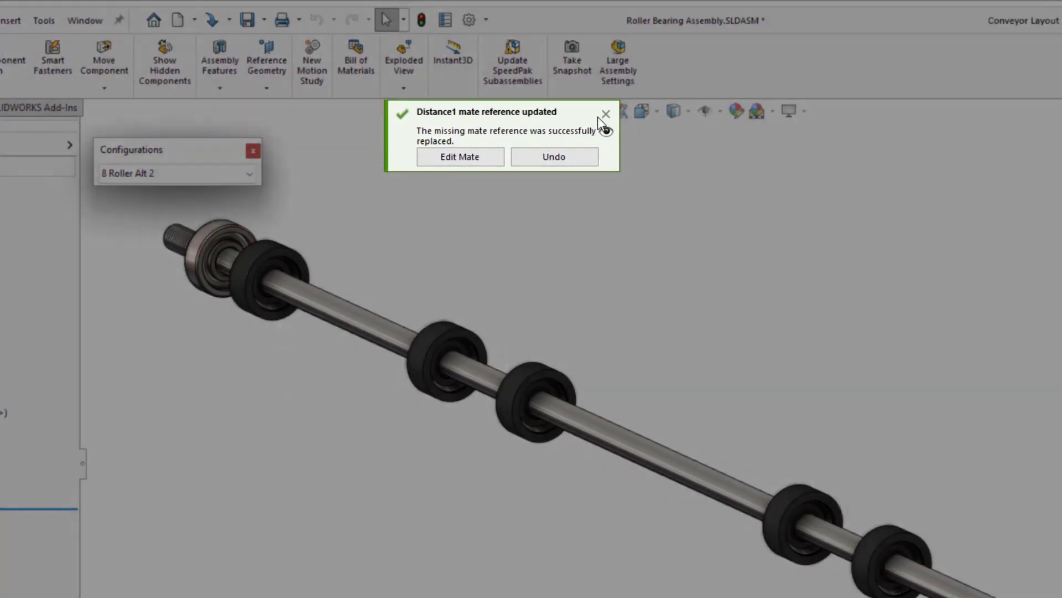
left_click(606, 114)
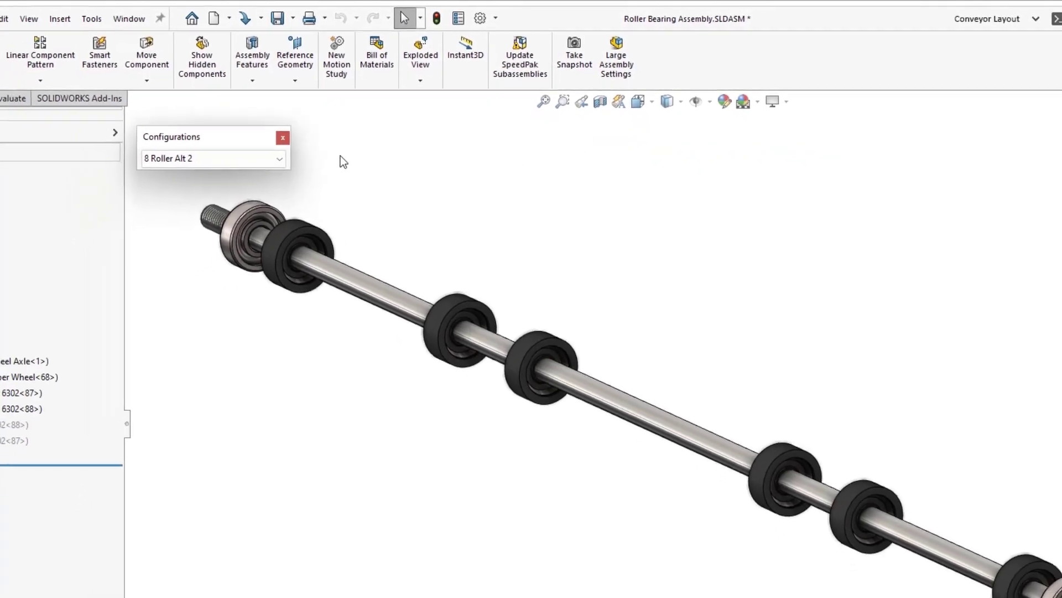
Step: Switch the assembly to the 8 Roller Alt 1 configuration and from there to 12 Roller Even
left_click(271, 159)
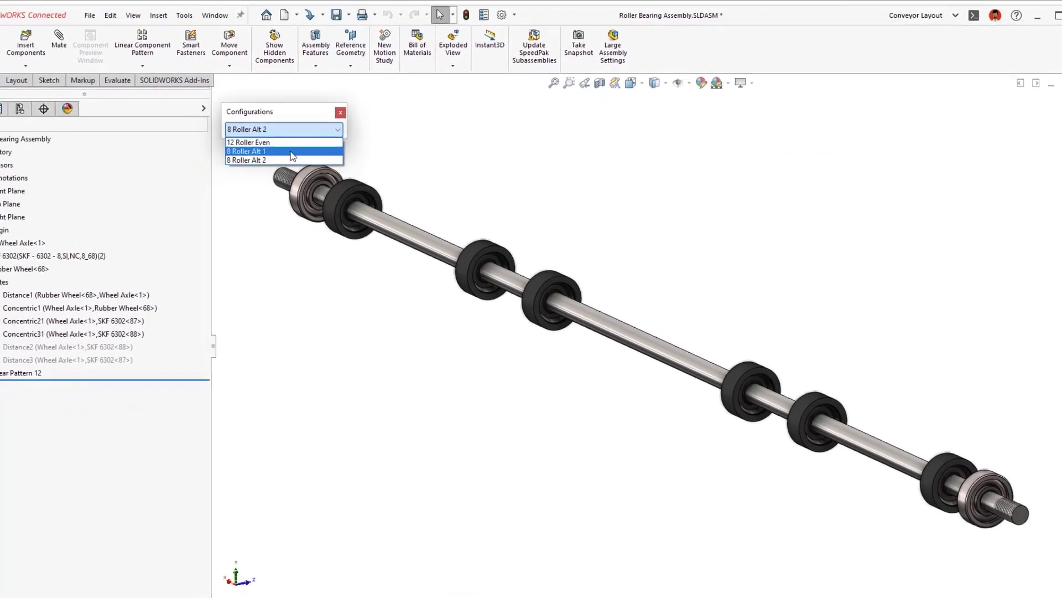
left_click(303, 137)
left_click(318, 123)
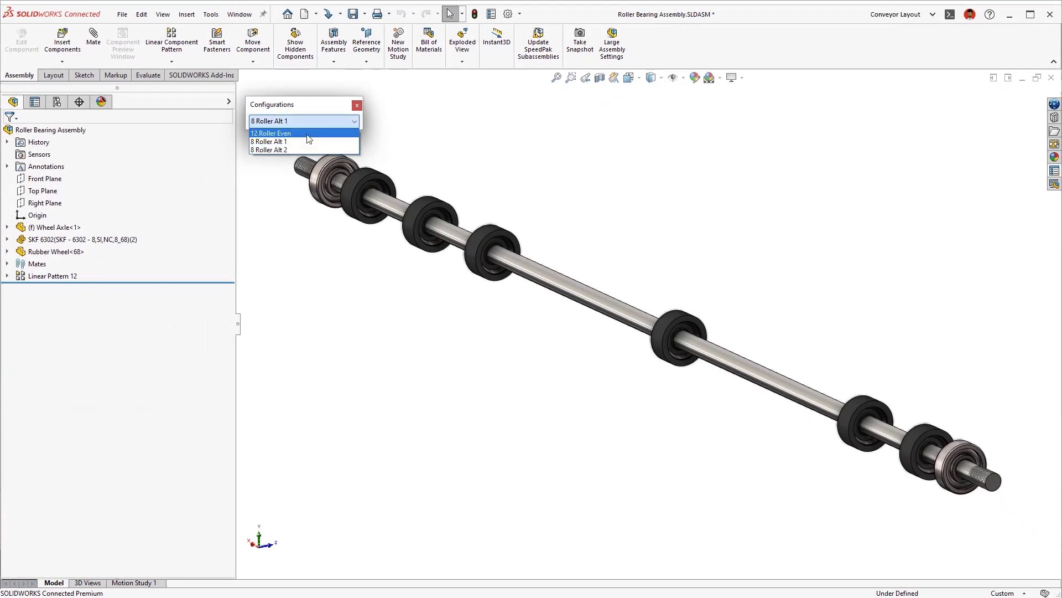
left_click(307, 134)
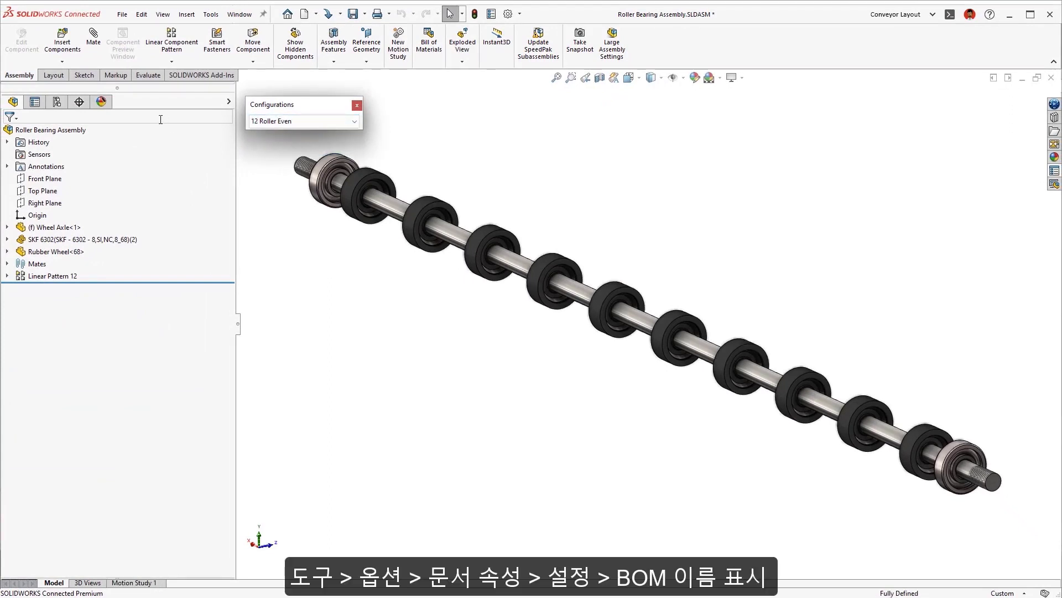
Step: Open the 12 Roller Even configuration's properties and review the naming choices for its bill of materials part number
left_click(57, 102)
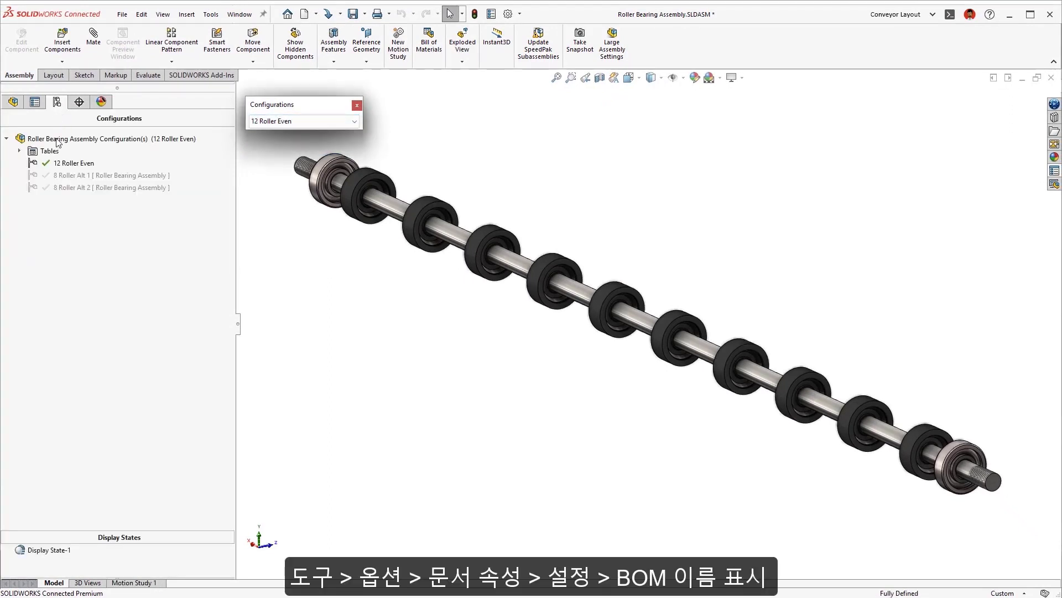
right_click(57, 164)
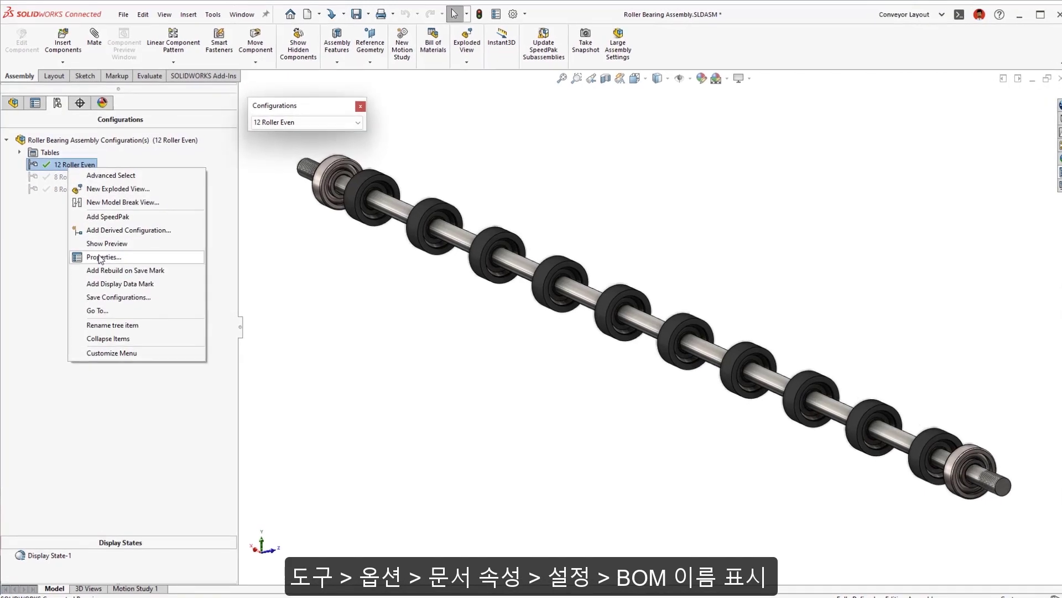
left_click(100, 257)
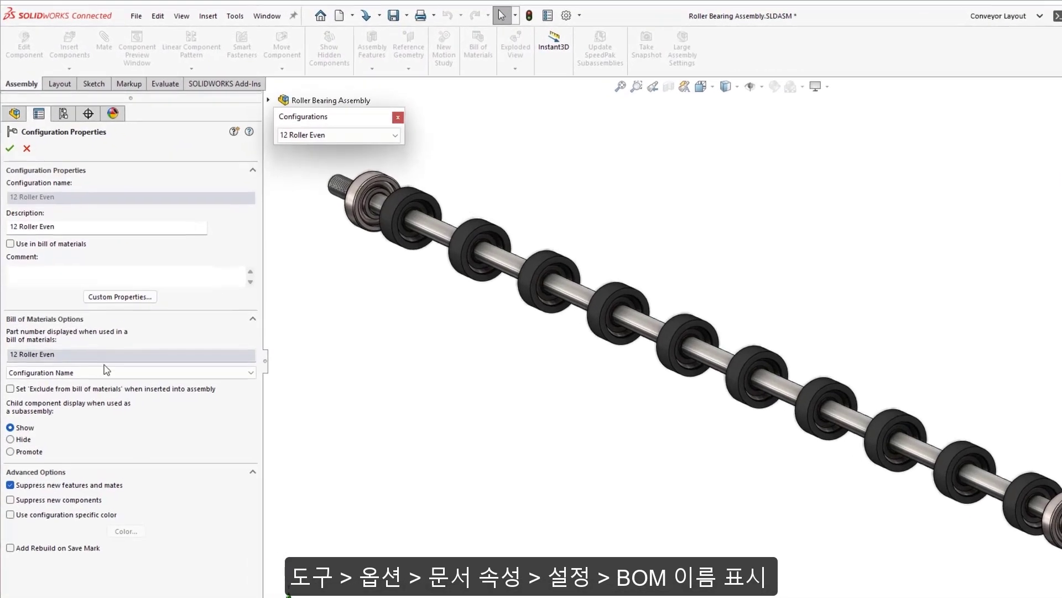
left_click(96, 343)
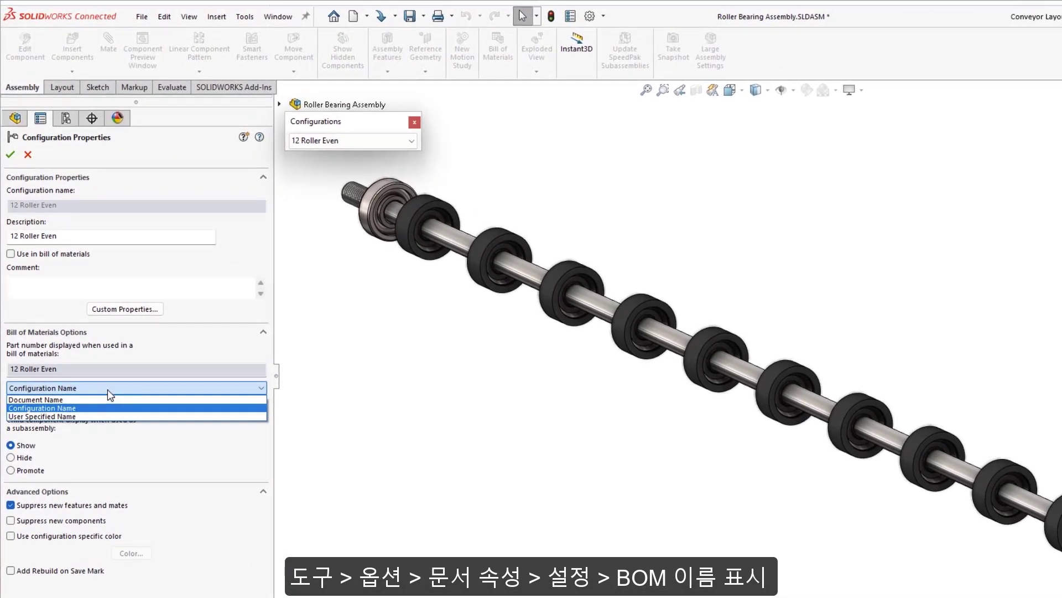
left_click(108, 390)
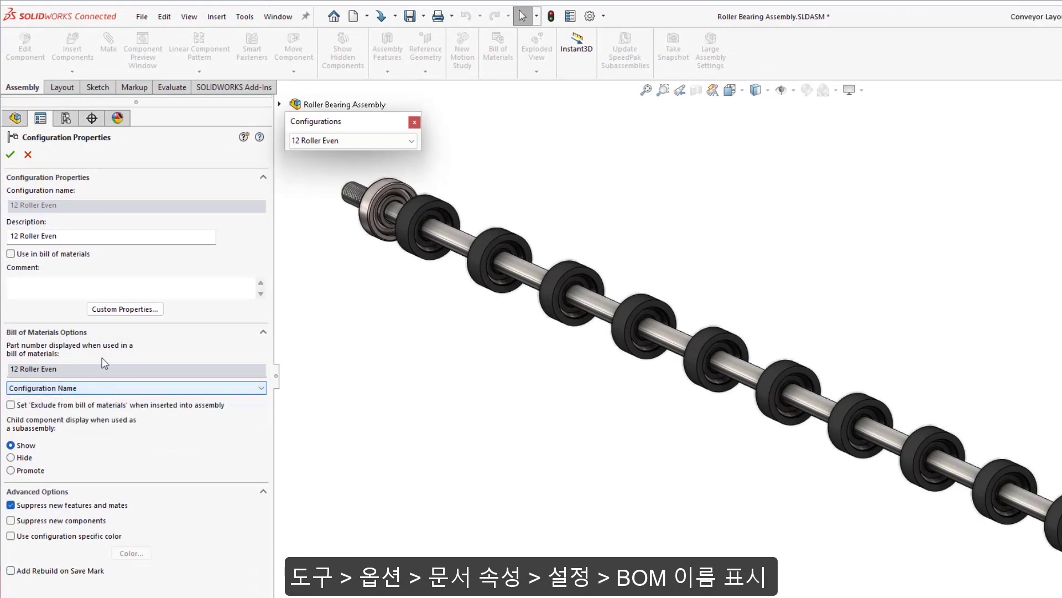
key("Return")
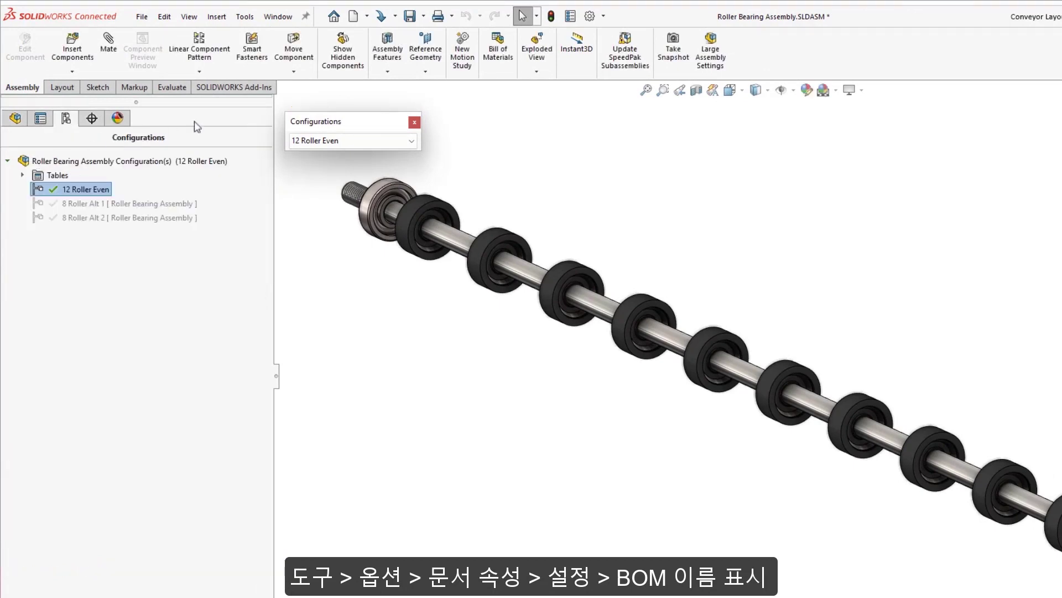
Step: Set the document's default Bill of Materials part number for new configurations to the configuration name
left_click(589, 16)
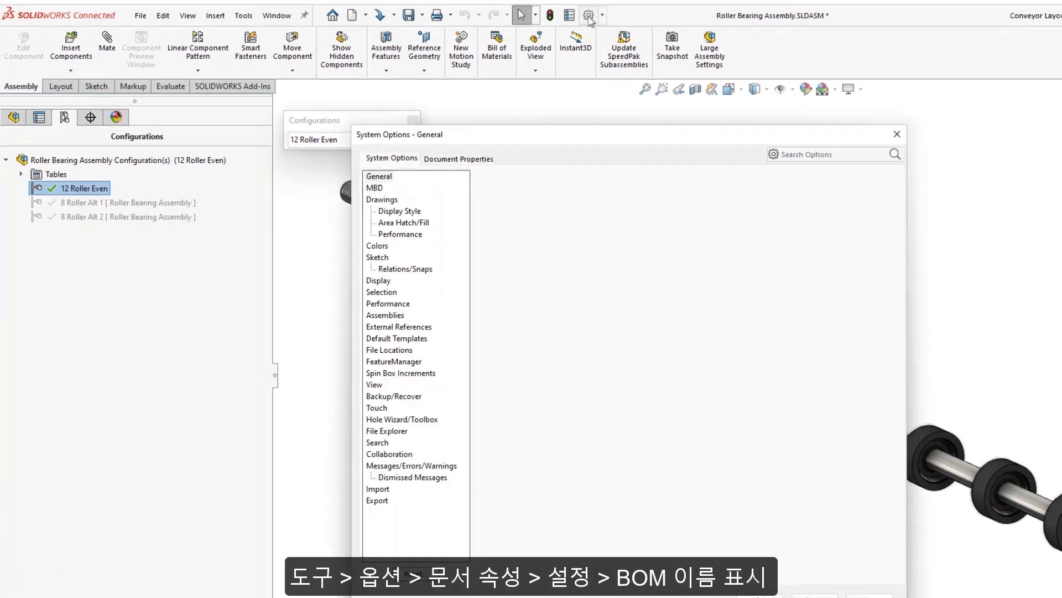
left_click(452, 153)
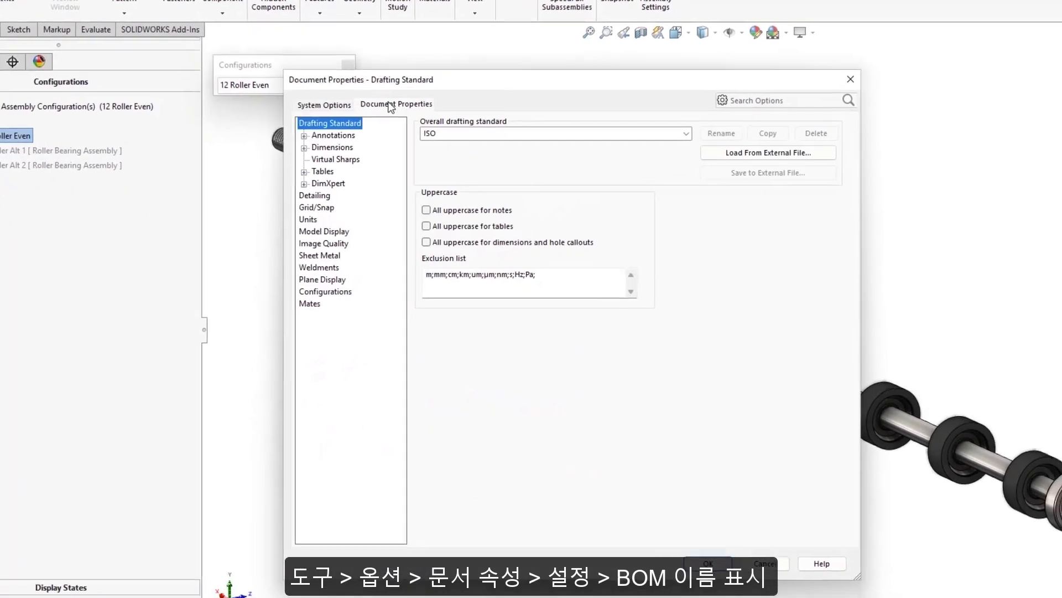
left_click(303, 279)
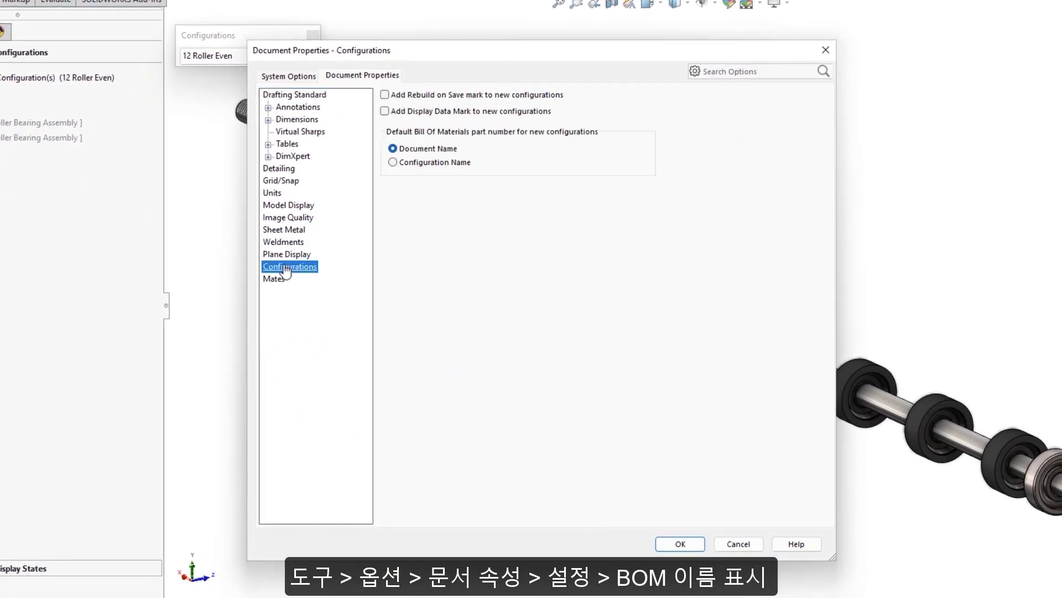
left_click(412, 166)
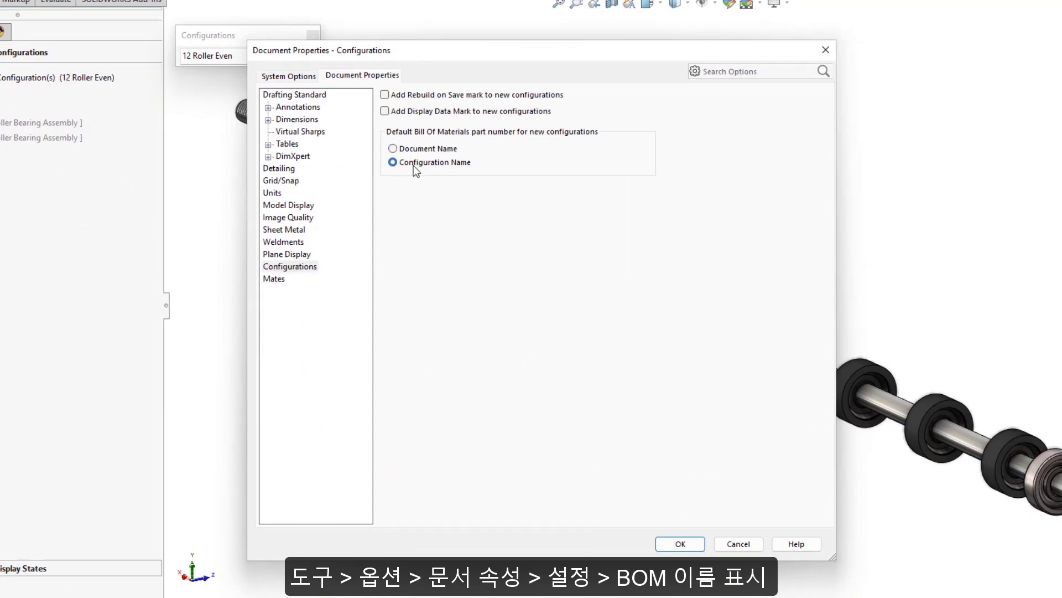
left_click(680, 544)
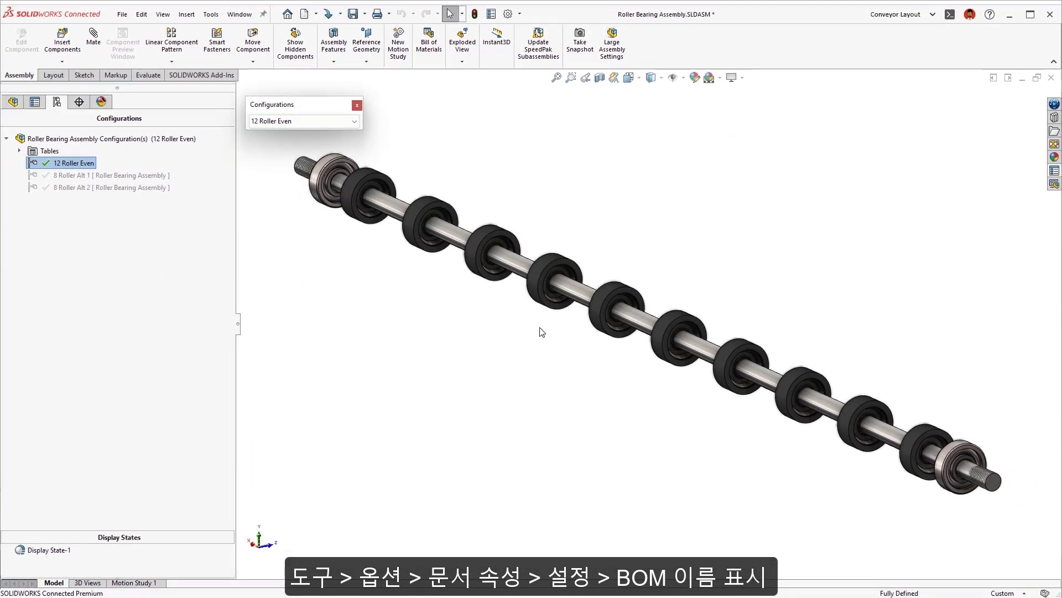
Step: Switch to Roller Conveyor Assembly_Complete and select all roller bearing assemblies in the Alternating Rollers_1 selection set
key("ctrl+Tab")
left_click(535, 319)
left_click(20, 289)
left_click(32, 300)
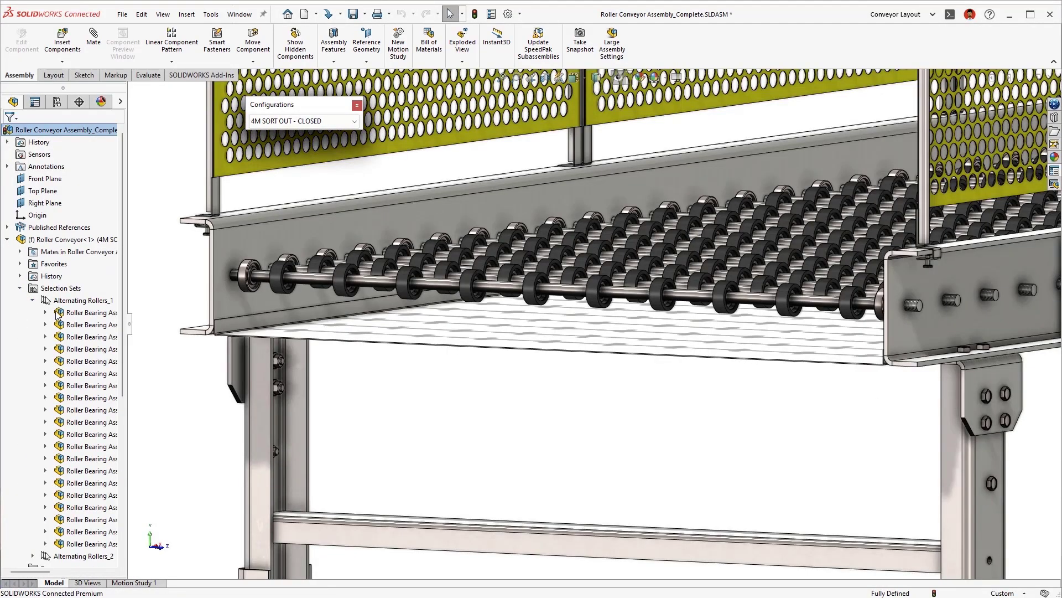
left_click(78, 313)
left_click(72, 543, "shift")
left_click(146, 470)
left_click(146, 488)
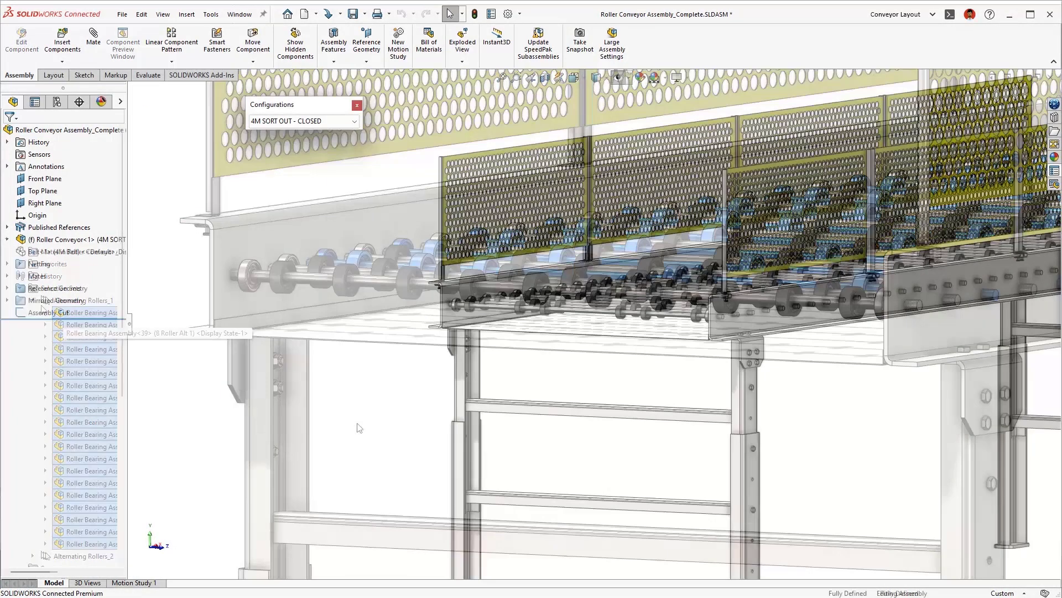
Step: Start an extruded cut from the Assembly Cut sketch, ending Up To Surface at the support leg's opposite outer face in the Toolbox Clearance view
middle_click_drag(360, 428, 402, 427)
key("space")
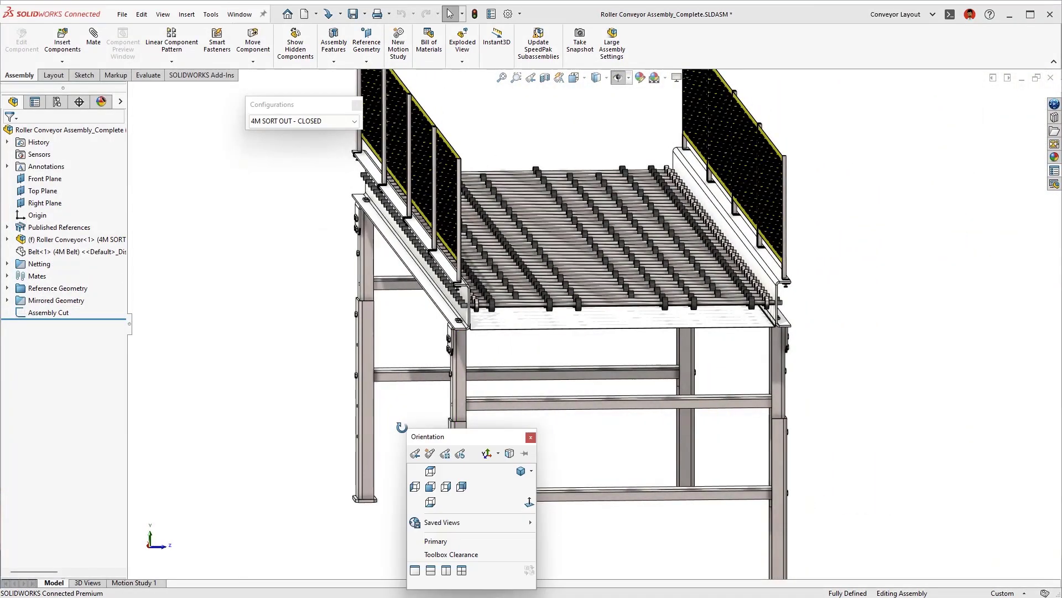
left_click(454, 553)
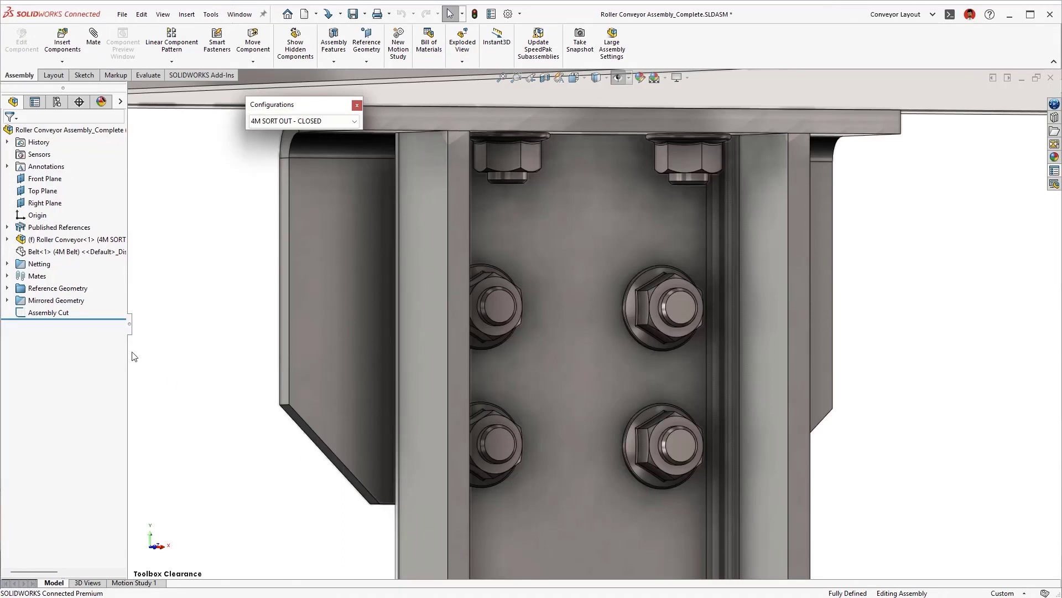
left_click(52, 314)
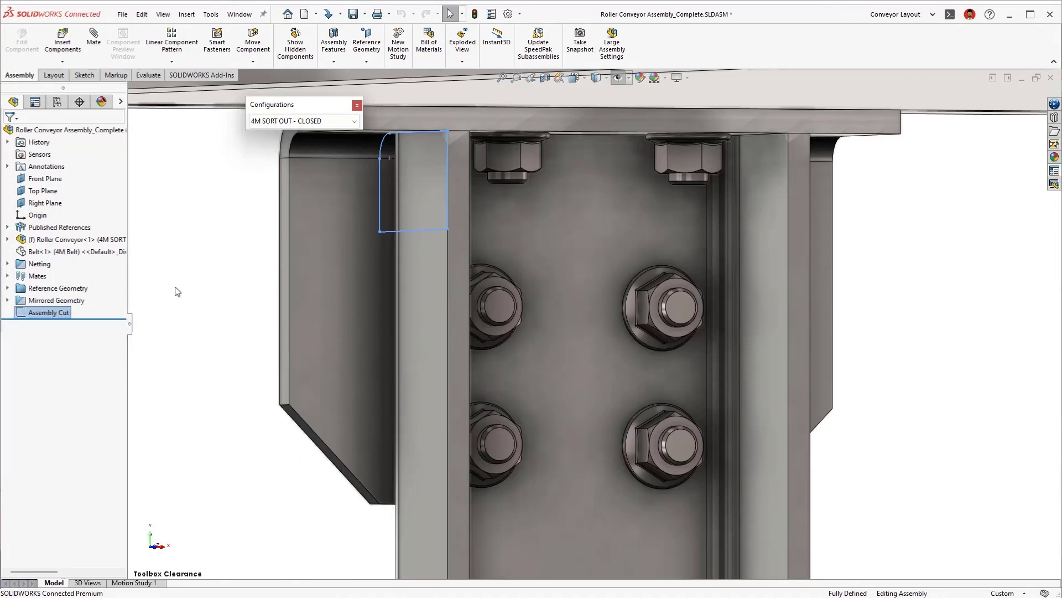
left_click(205, 317)
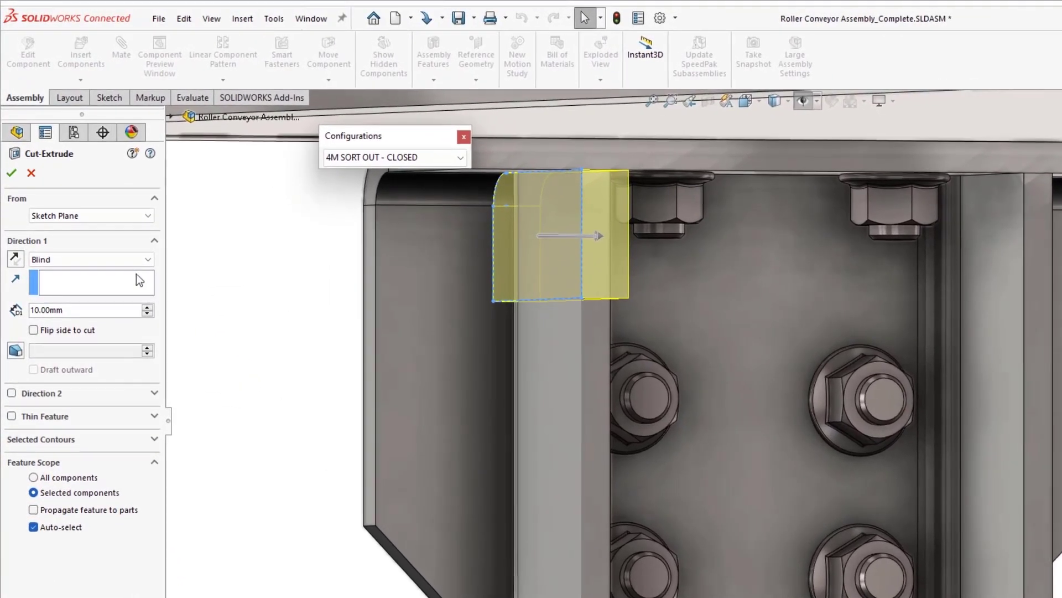
left_click(124, 262)
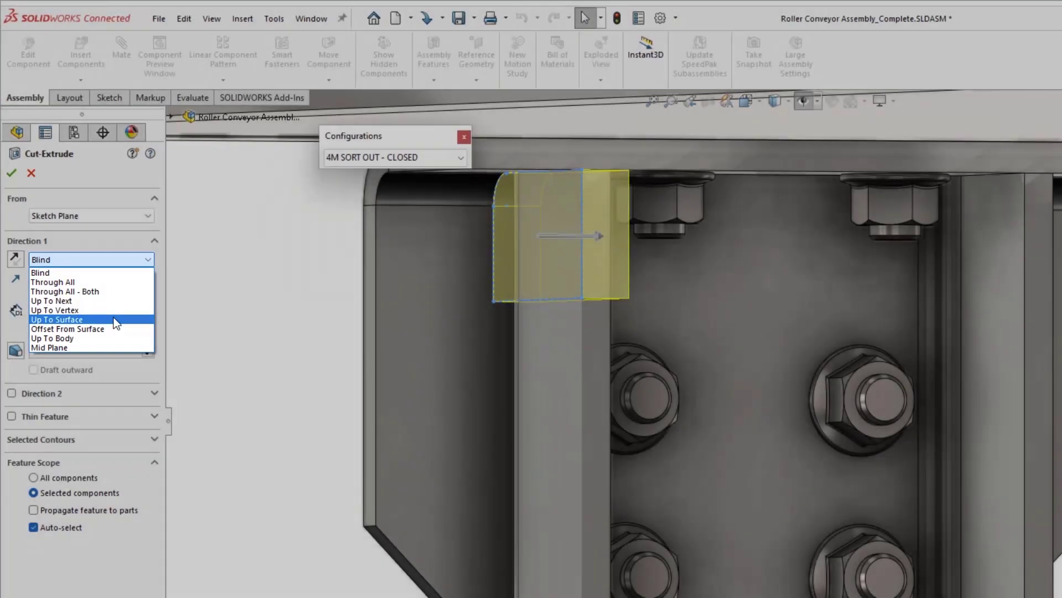
left_click(114, 319)
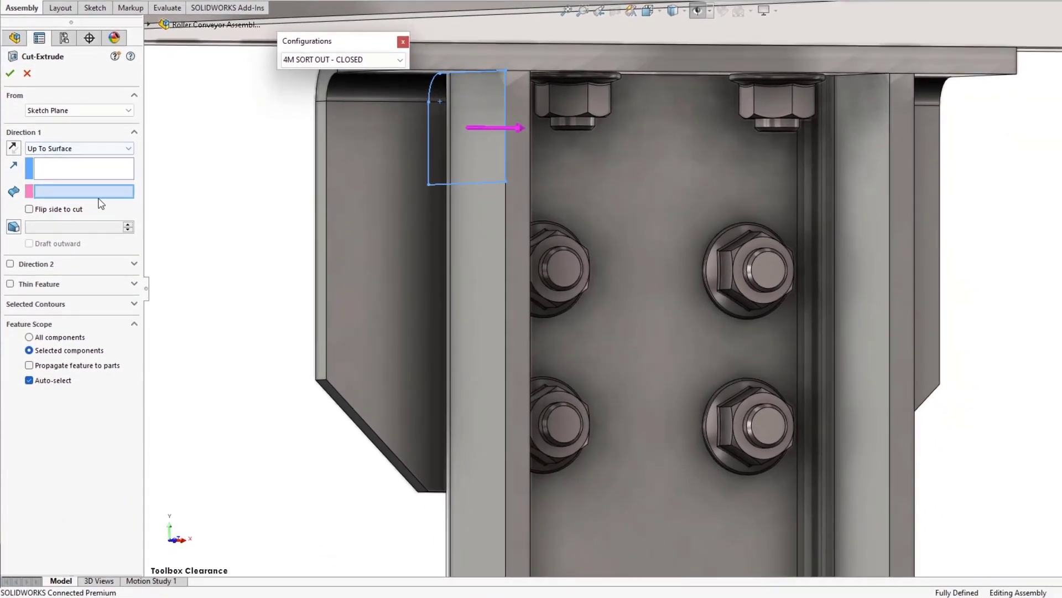
right_click(912, 211)
left_click(954, 266)
left_click(964, 283)
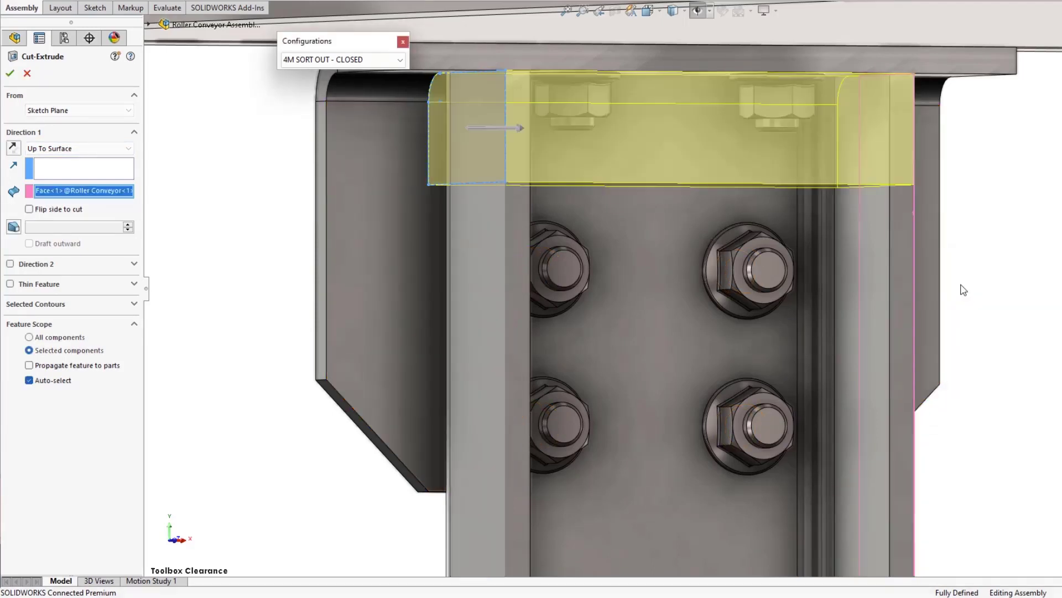
Step: Limit the cut to manually selected components, propagate the feature to parts, and finish it keeping all bodies
left_click(68, 381)
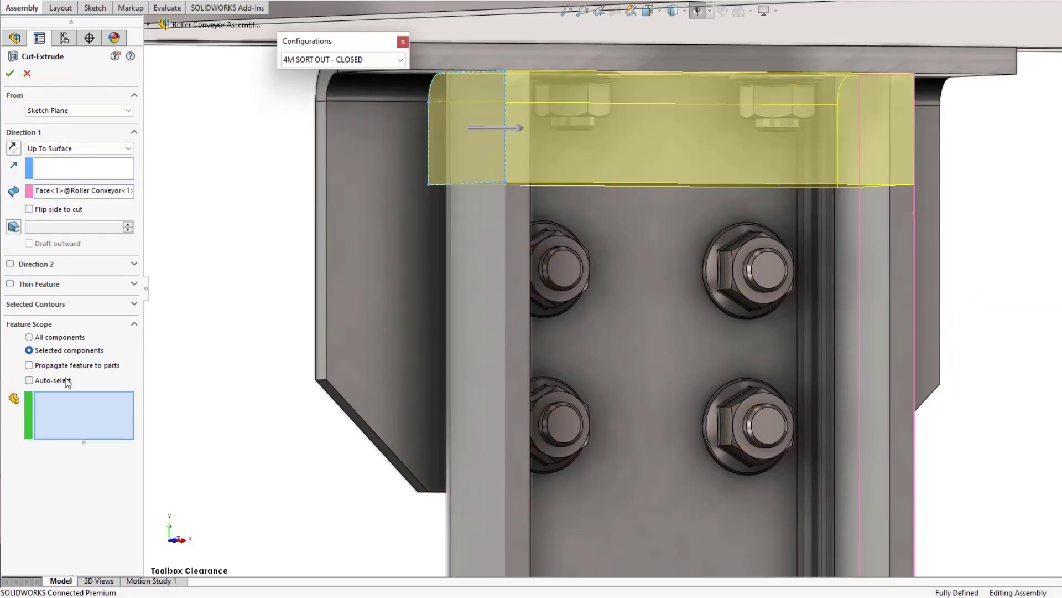
left_click(419, 183)
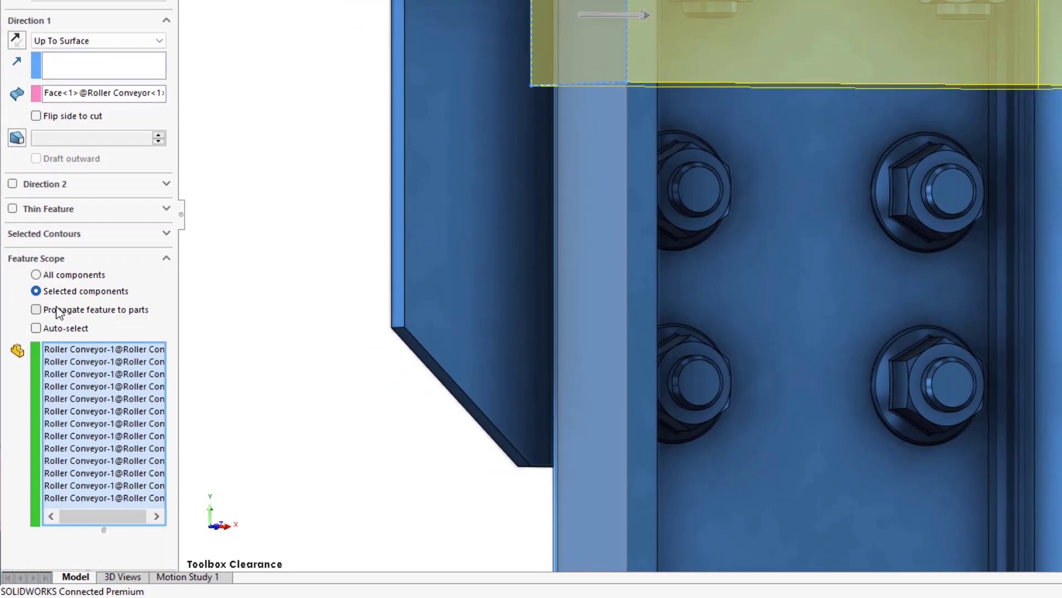
left_click(59, 311)
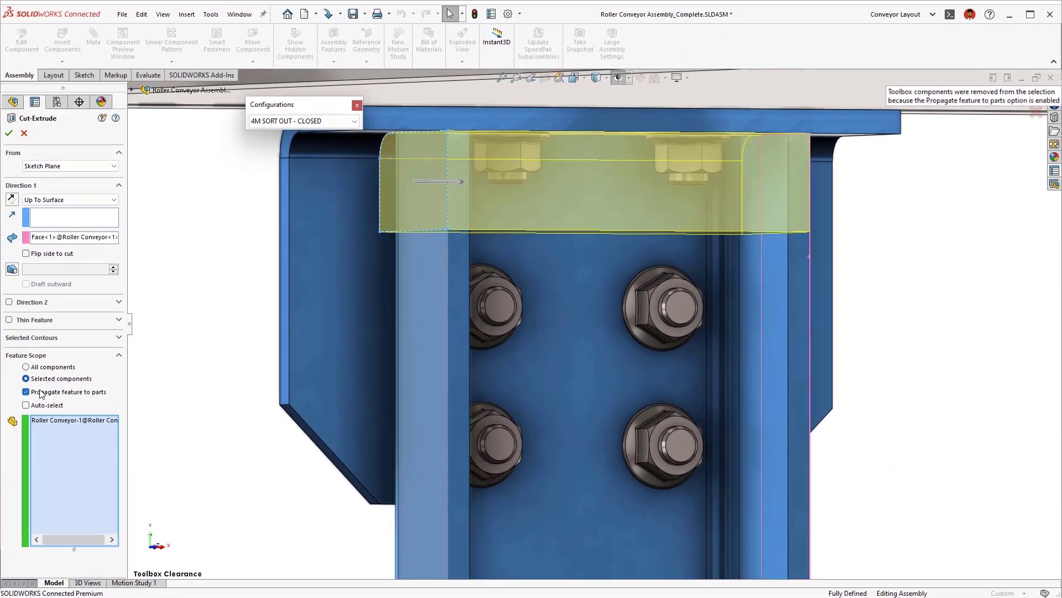
left_click(9, 134)
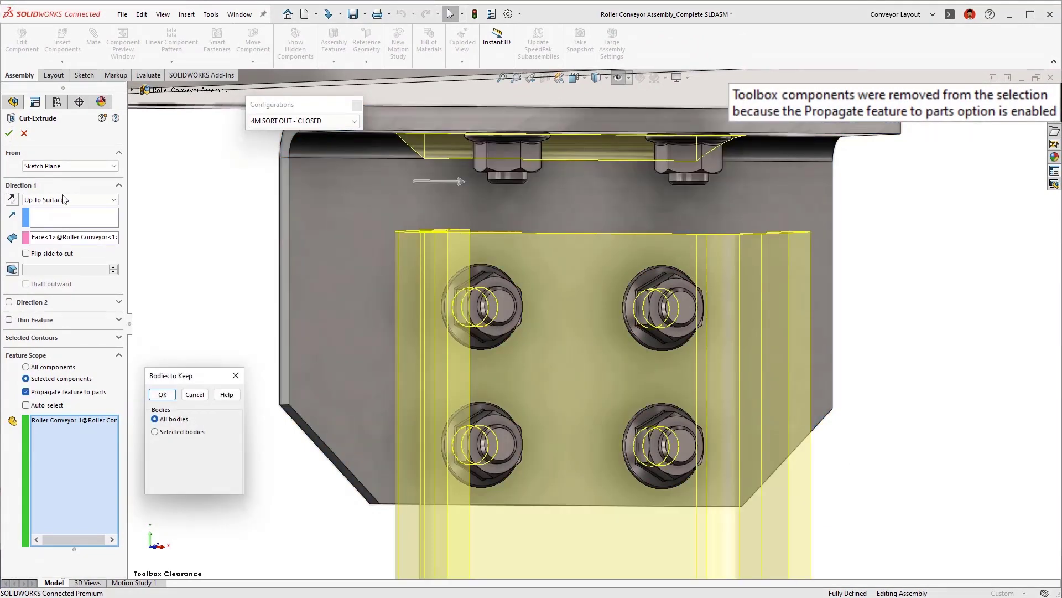
left_click(169, 398)
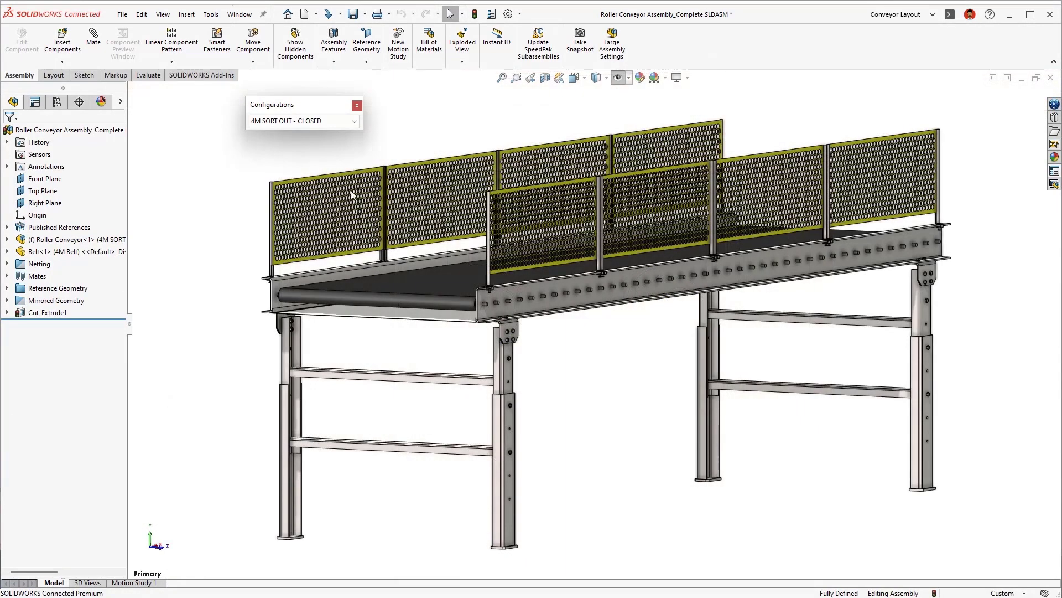
Step: Switch the conveyor to the 8M SORT OUT - OPEN configuration and review its published references
left_click(325, 122)
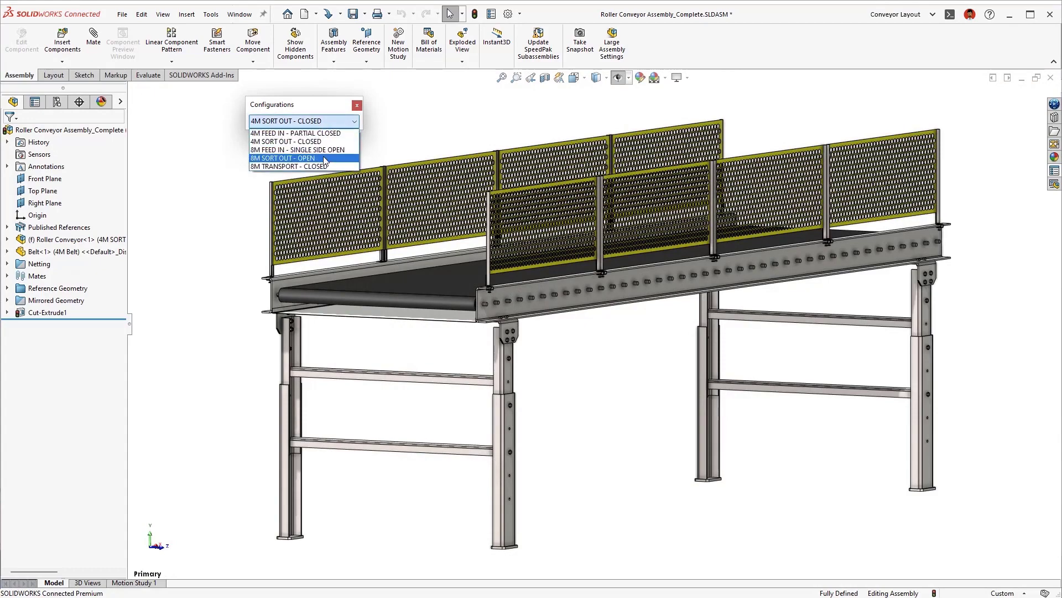
left_click(323, 160)
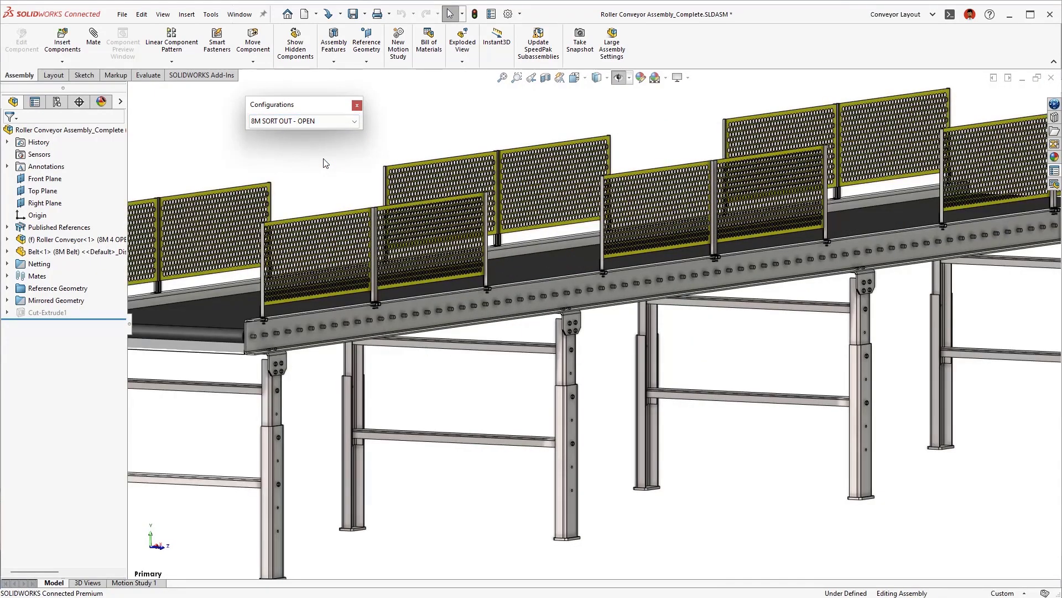
left_click(59, 228)
left_click(7, 227)
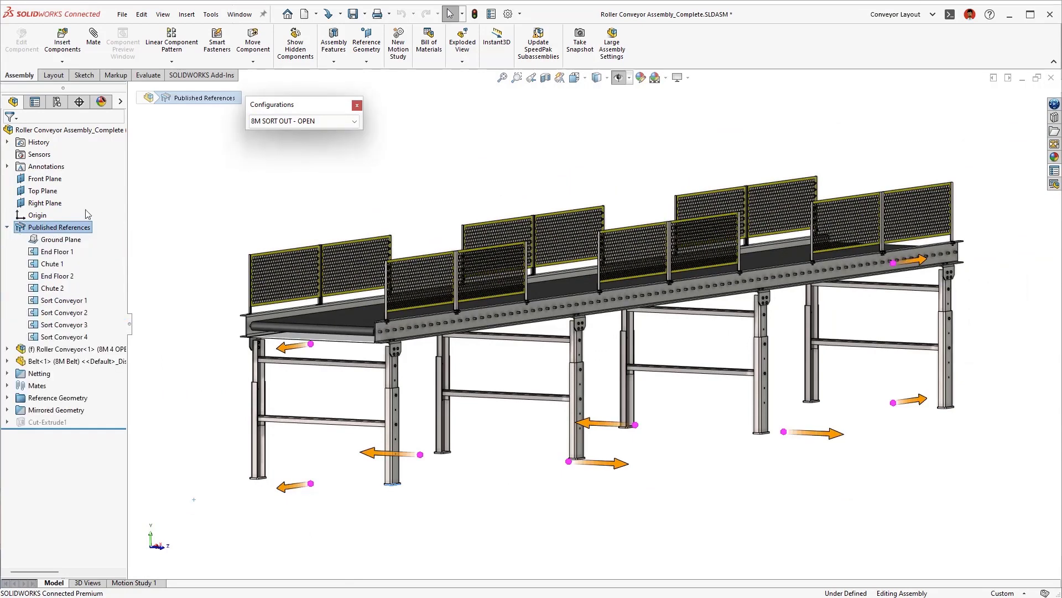
Step: Activate the 4M SORT OUT - CLOSED configuration and suppress its Sort Conveyor 1 to 4 published references
left_click(299, 123)
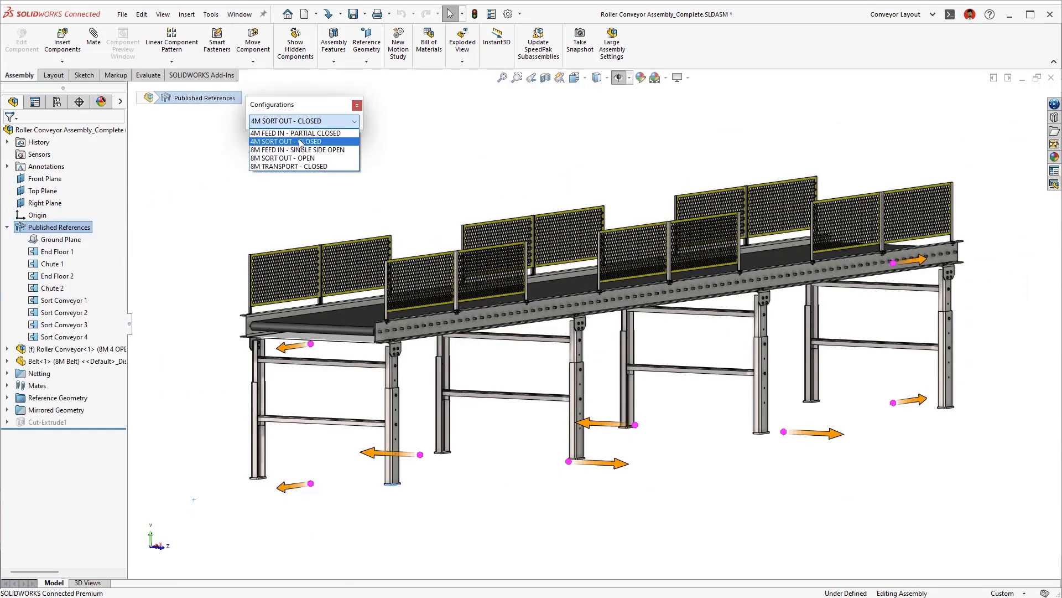
left_click(300, 142)
left_click(58, 227)
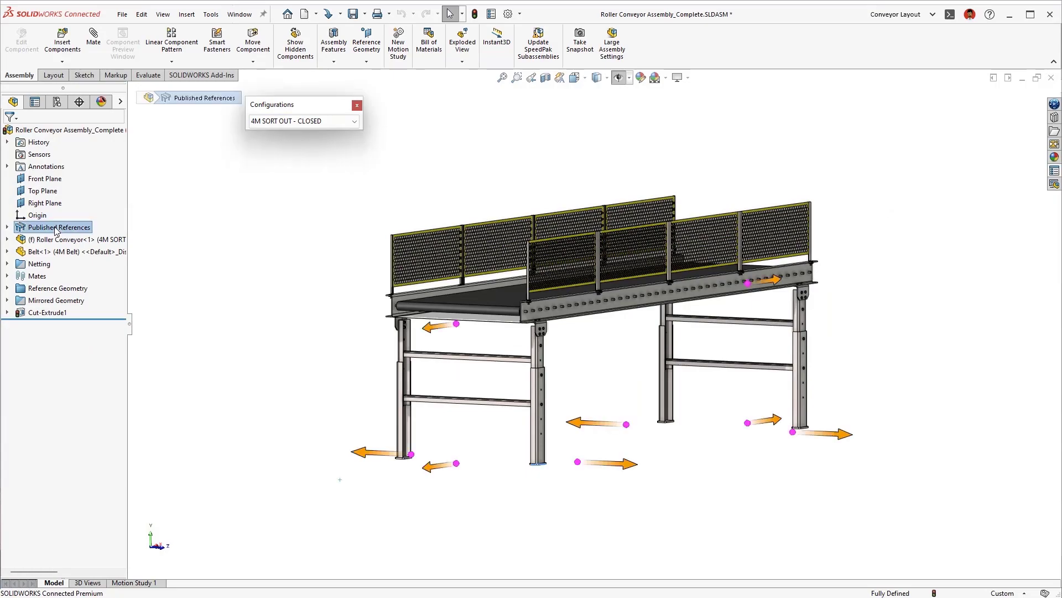
left_click(7, 227)
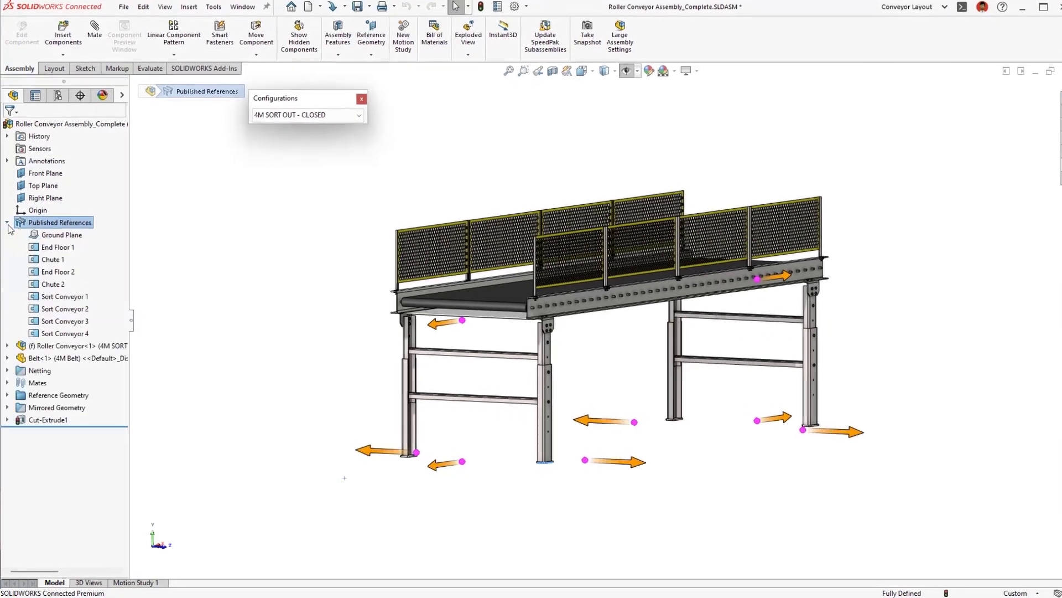
left_click(35, 283)
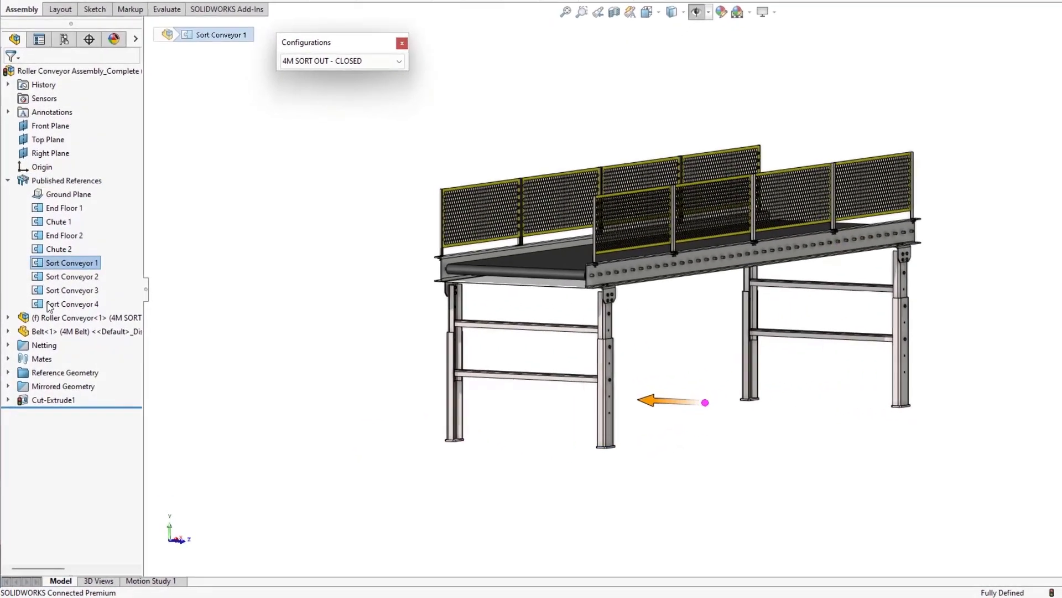
left_click(43, 321, "shift")
right_click(51, 288)
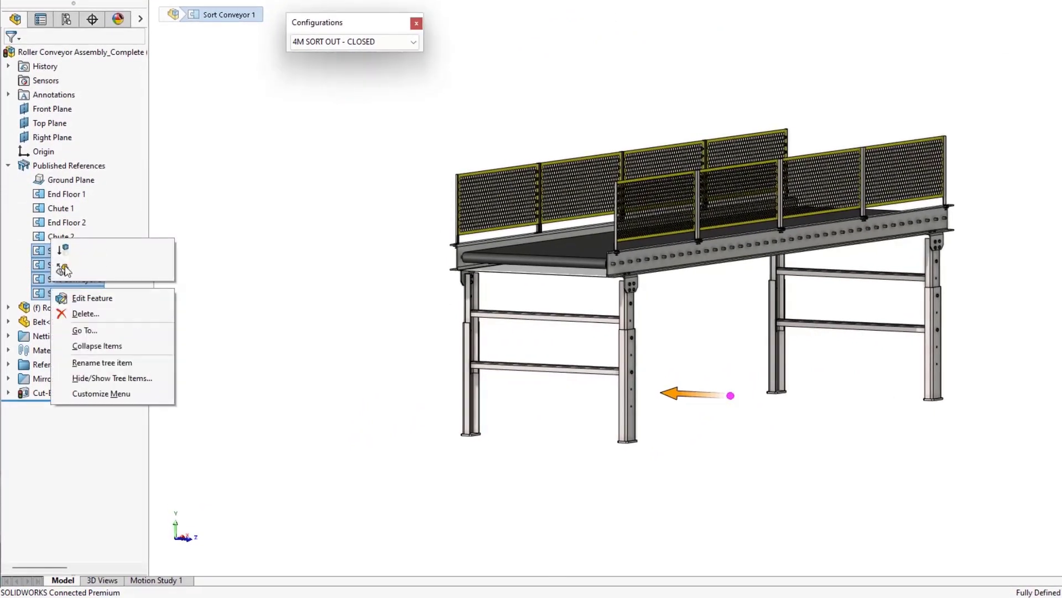
left_click(66, 249)
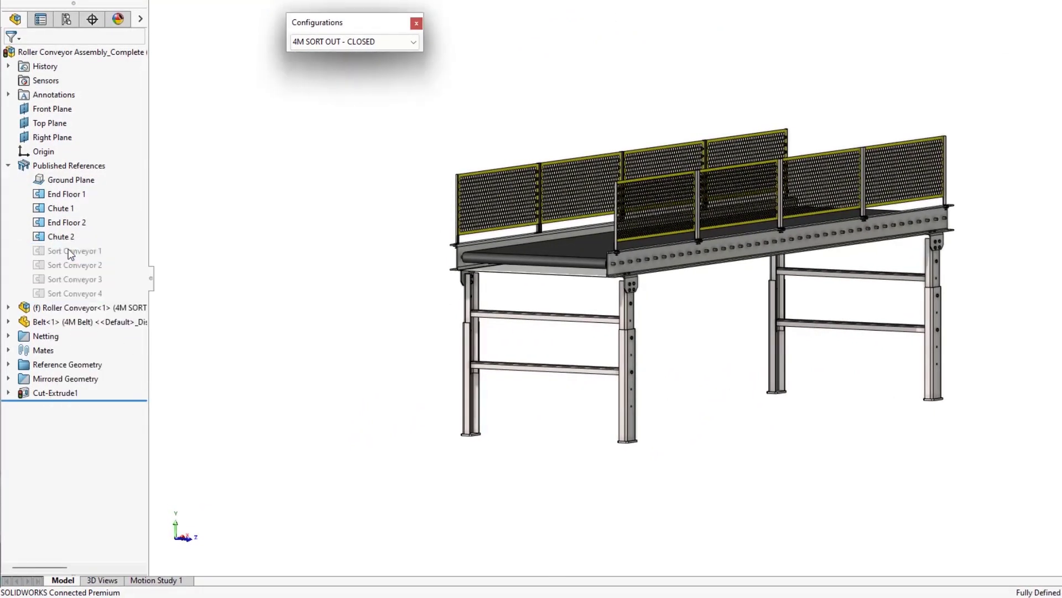
Step: Switch to the Sorting Facility Layout and try to insert Roller Conveyor Assembly_Complete in its 4M SORT OUT - CLOSED configuration
key("ctrl+Tab")
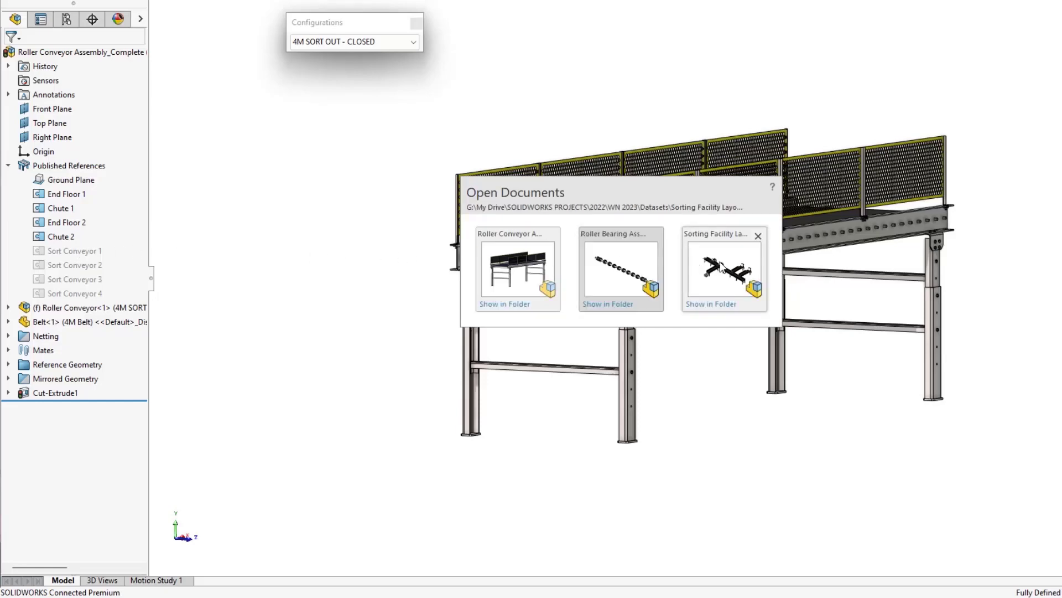
left_click(719, 262)
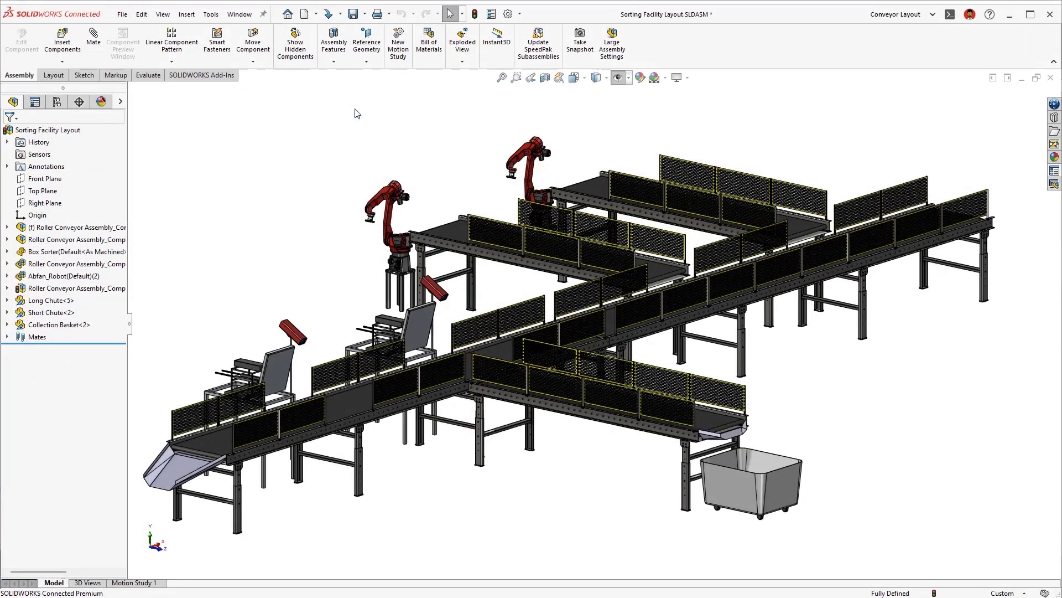
key("s")
left_click(395, 124)
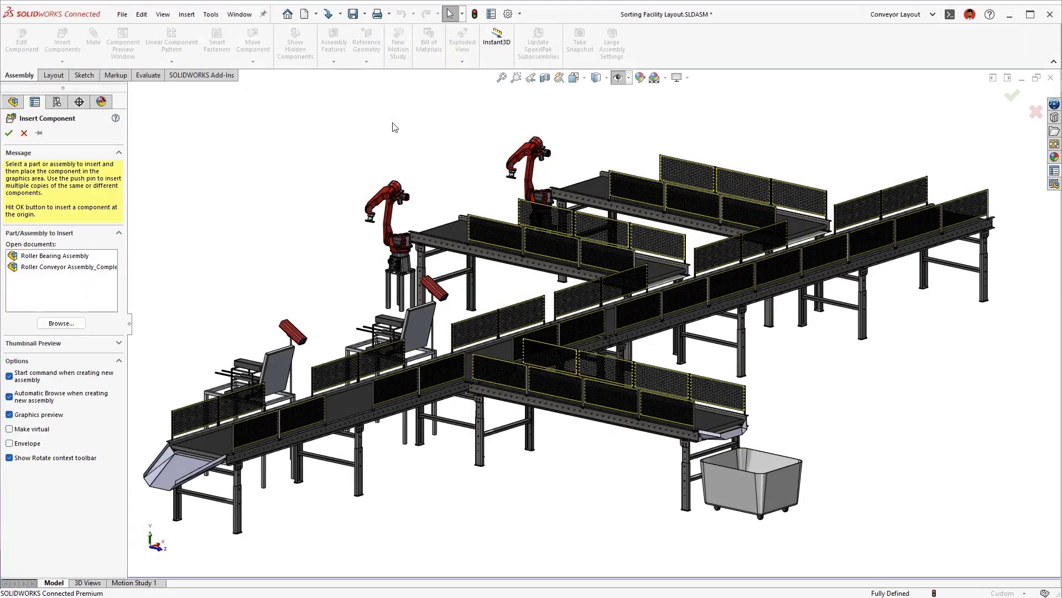
left_click(67, 268)
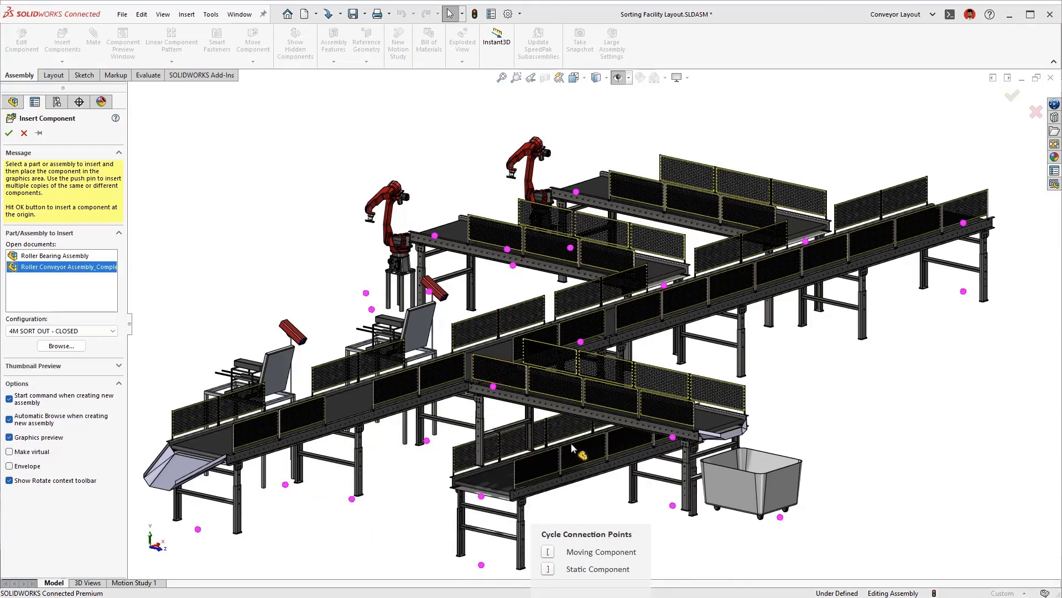
left_click(572, 310)
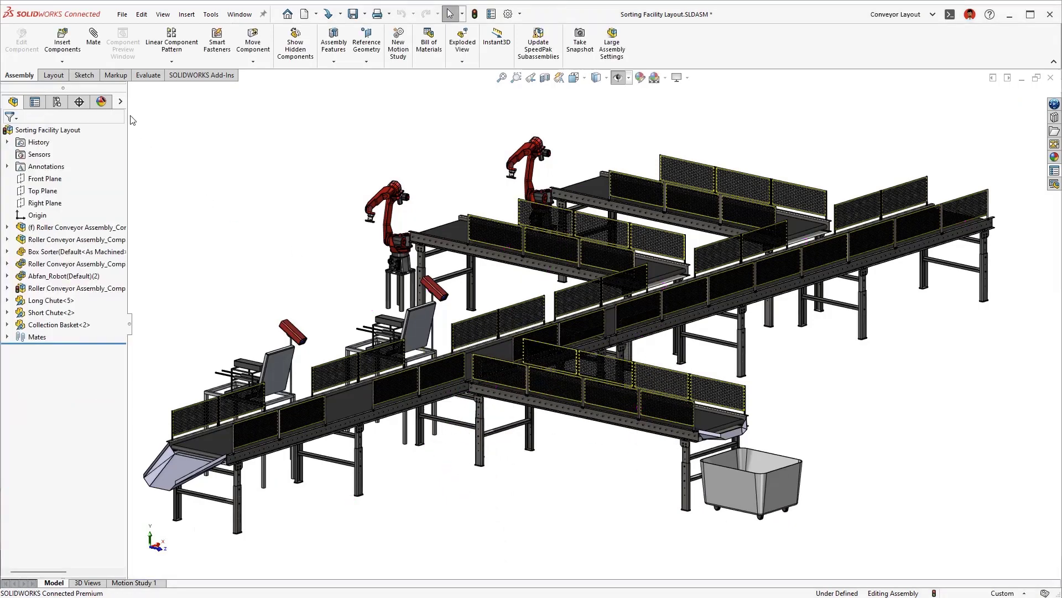
Step: Insert the 4M SORT OUT - CLOSED conveyor connected to the main conveyor's side near the end chute, and show the full layout again
left_click(121, 102)
middle_click_drag(203, 302, 314, 194, "ctrl")
key("s")
left_click(354, 210)
left_click(82, 268)
left_click(524, 406)
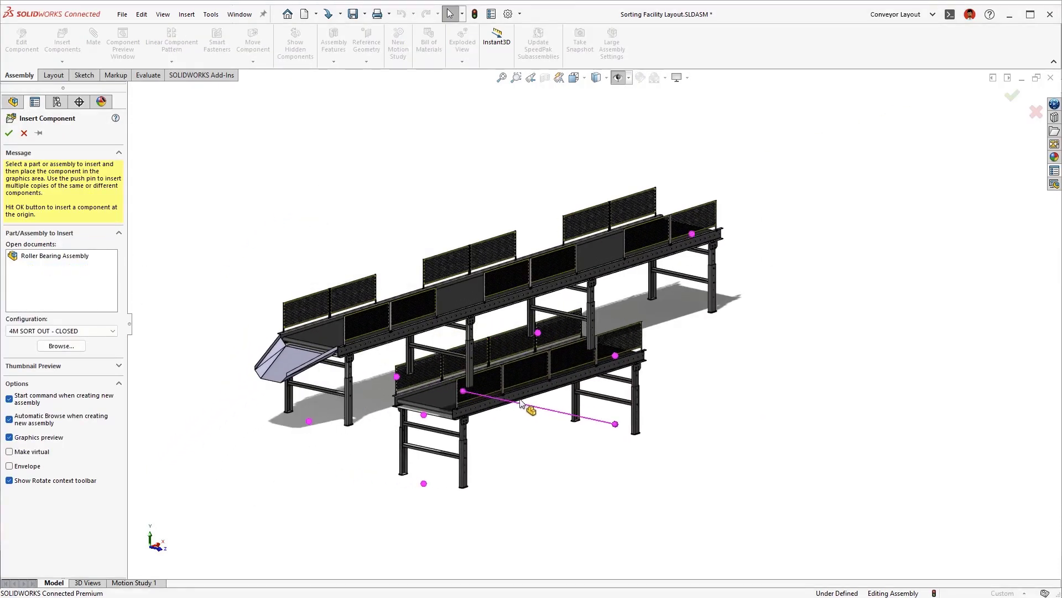
right_click(124, 101)
left_click(148, 121)
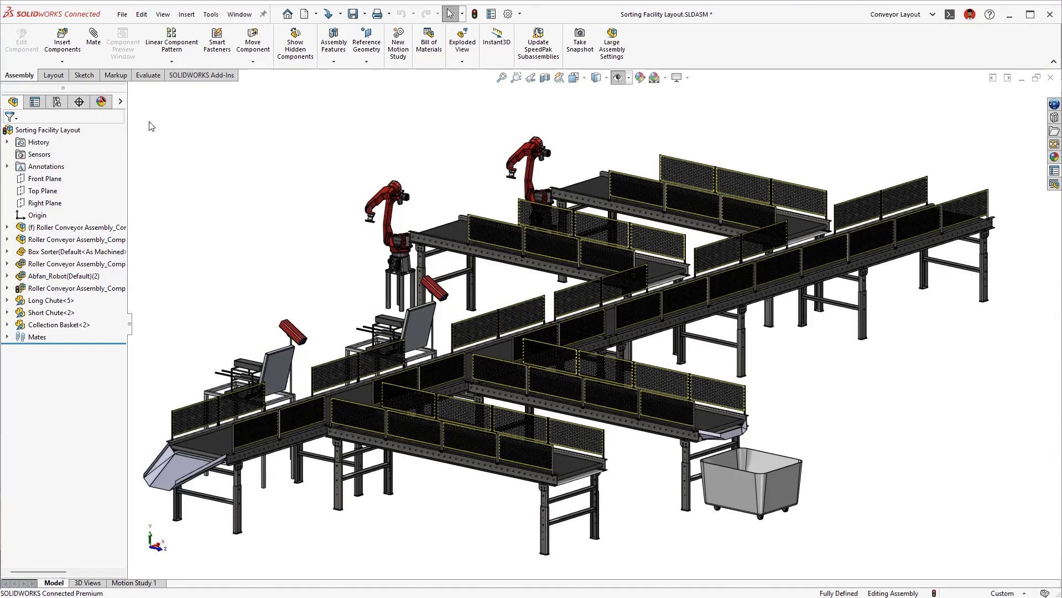
Step: Start Assembly Visualization for the sorting facility layout, replace the Mass column with Total Weight, and sort the components by it
left_click(148, 76)
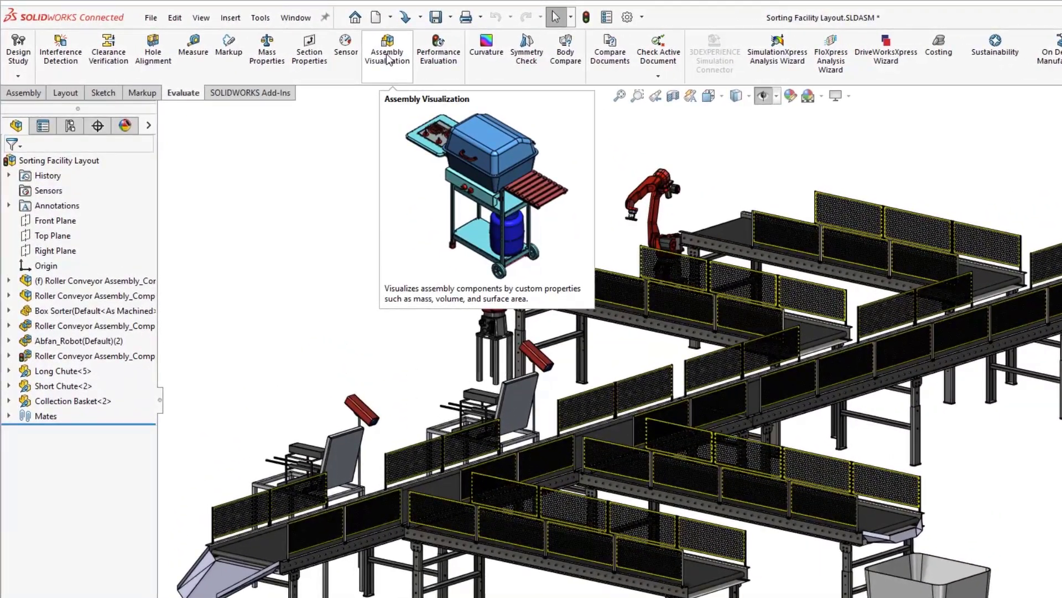
left_click(387, 55)
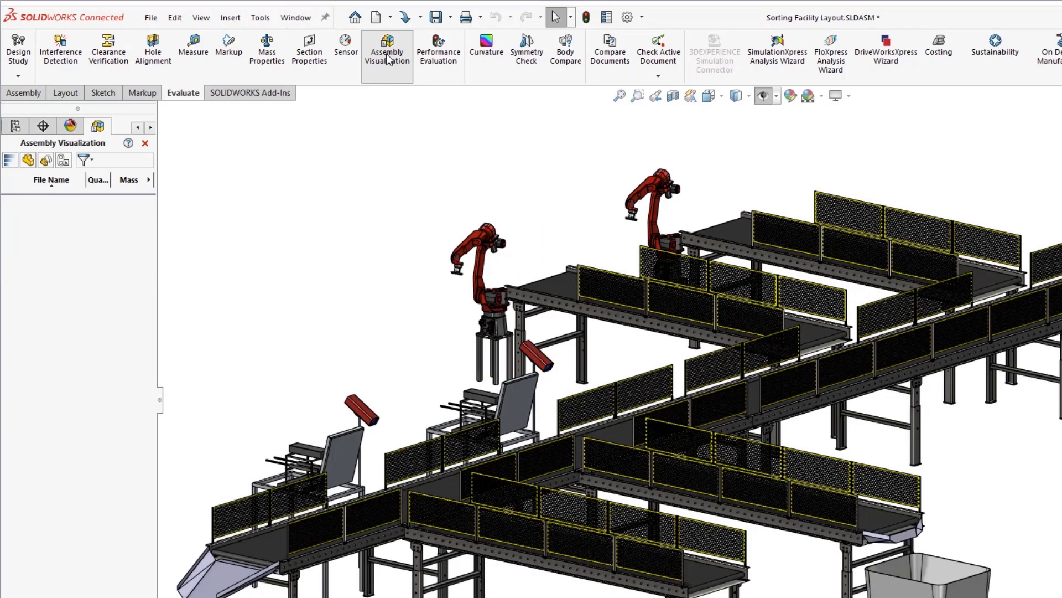
left_click_drag(164, 402, 319, 401)
left_click(307, 180)
left_click(337, 181)
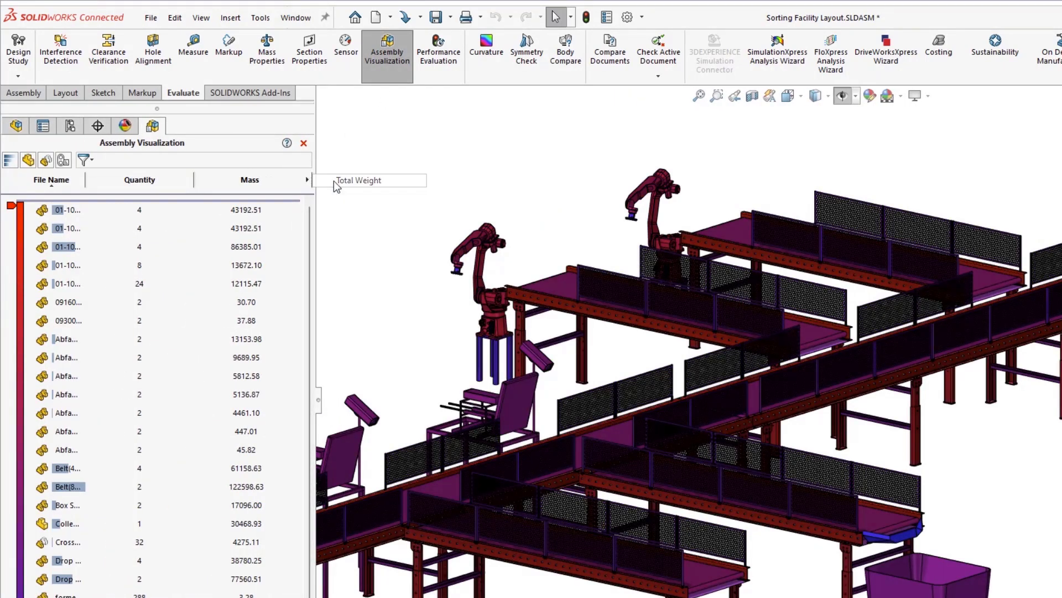
left_click(270, 181)
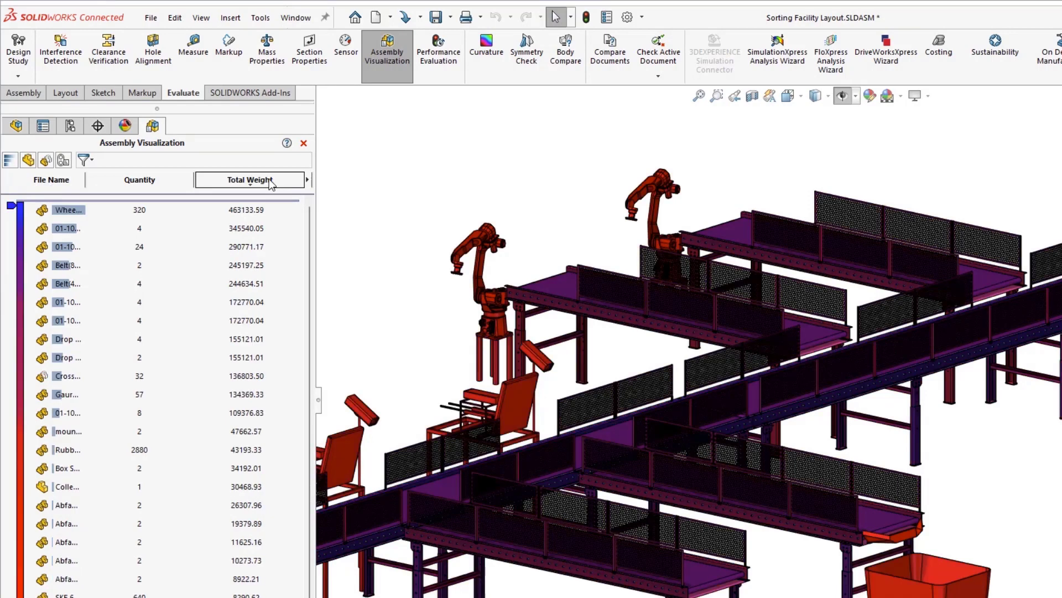
Step: Add a custom Graphics-Triangles column beside Total Weight and sort the components by it from highest to lowest
left_click(307, 180)
left_click(357, 267)
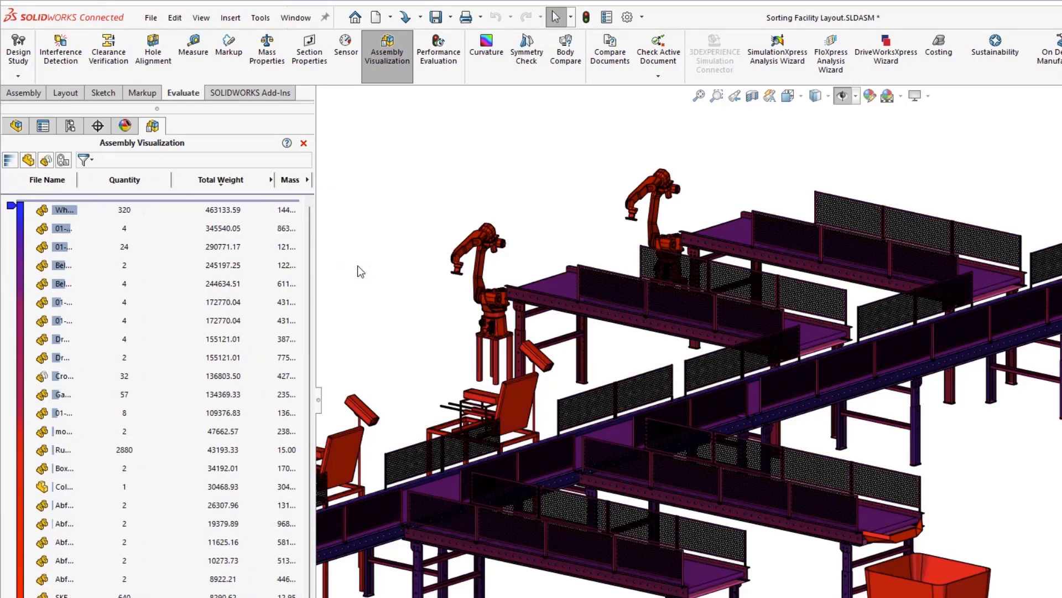
left_click(308, 180)
left_click(340, 248)
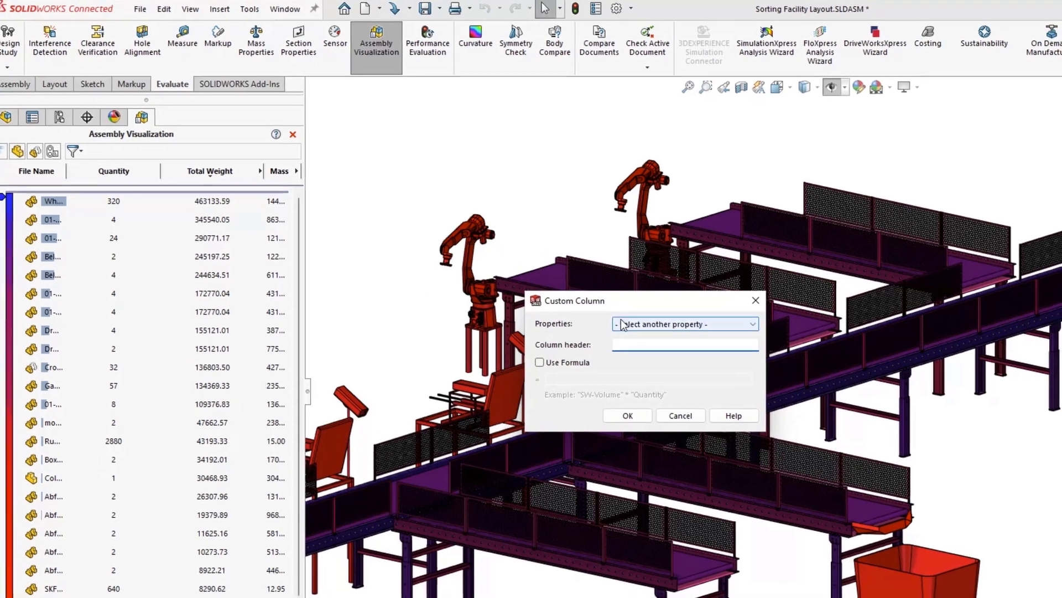
left_click(634, 332)
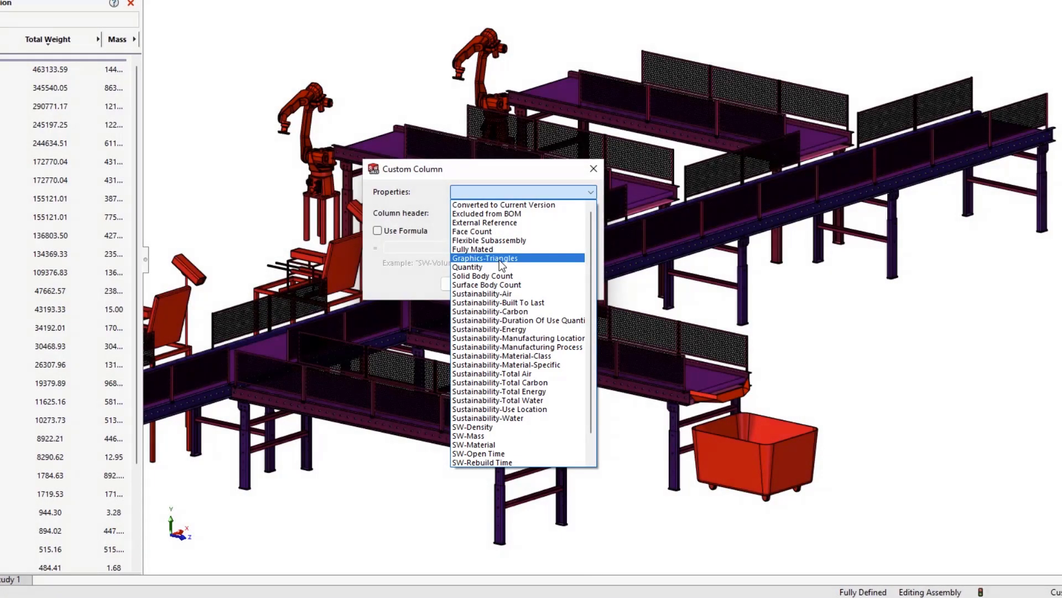
left_click(499, 259)
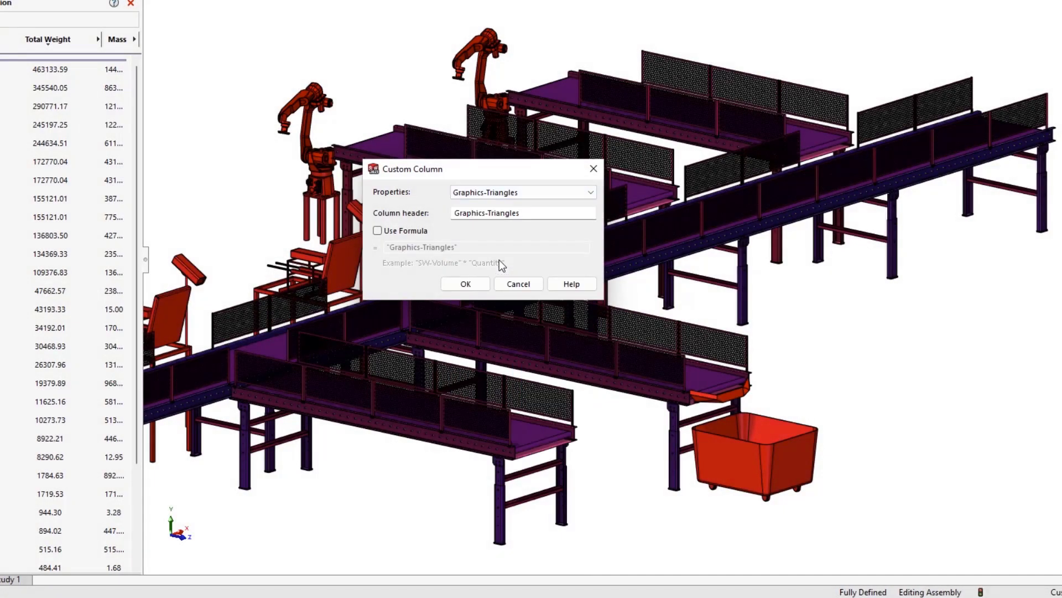
left_click(468, 285)
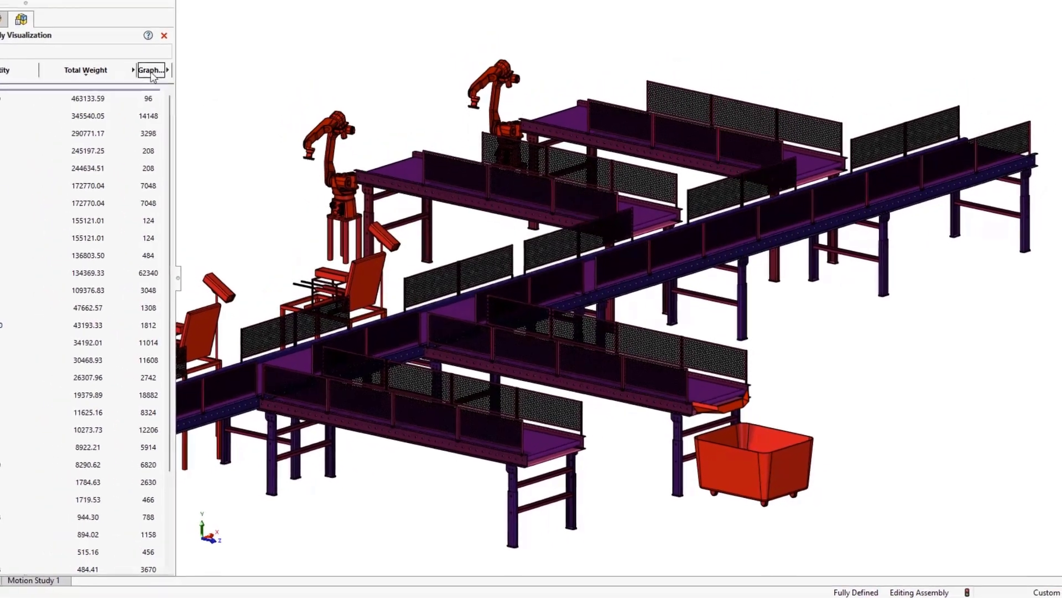
left_click(151, 68)
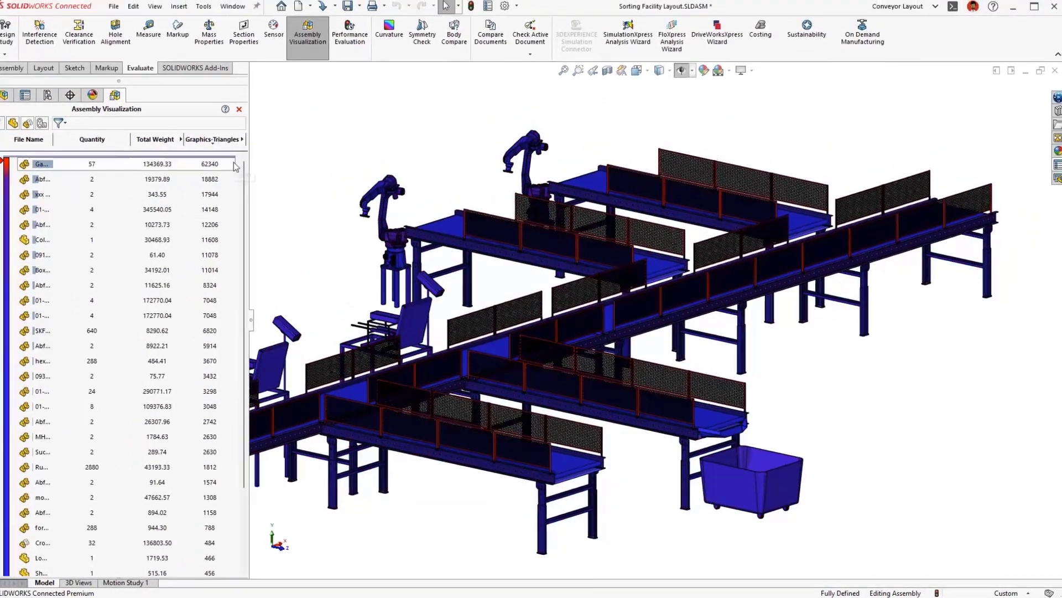
Step: Roll the visualization list back to just below the 7048-triangle parts, hiding all components with fewer graphics triangles
left_click_drag(243, 169, 243, 259)
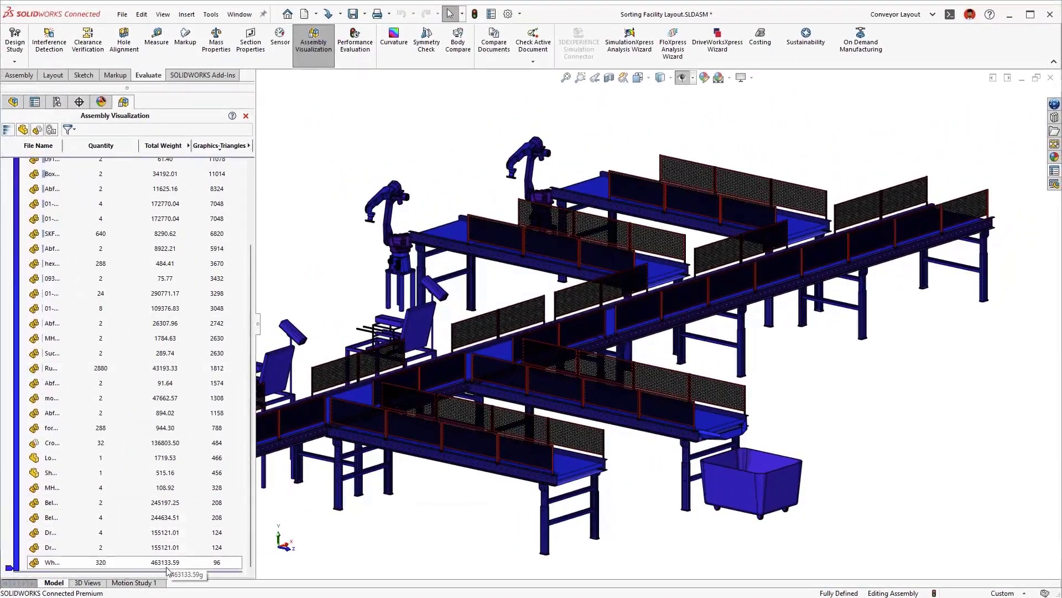
left_click_drag(171, 570, 166, 233)
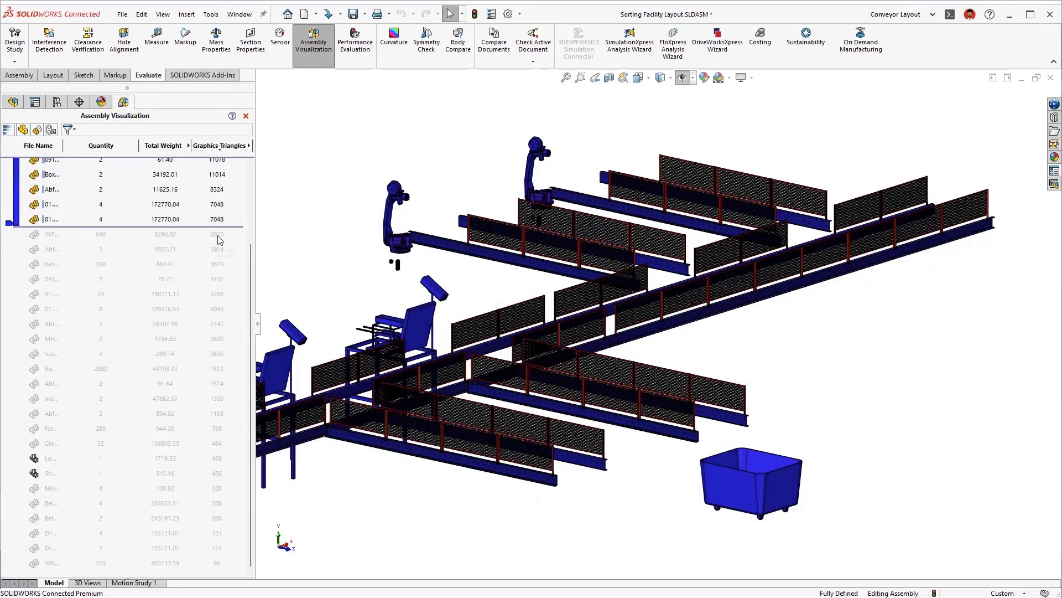
middle_click_drag(330, 220, 415, 211, "ctrl")
middle_click_drag(426, 178, 425, 191, "shift")
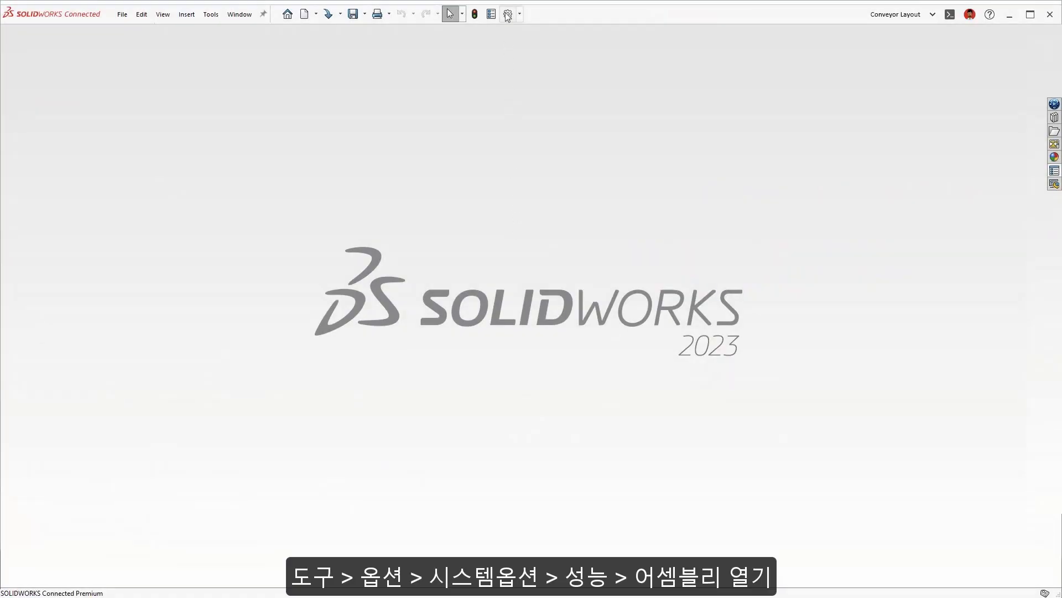
Step: Set assembly loading to automatically optimize resolved mode and hide lightweight mode, and open Sorting Facility Layout_Final.SLDASM as Resolved
left_click(508, 14)
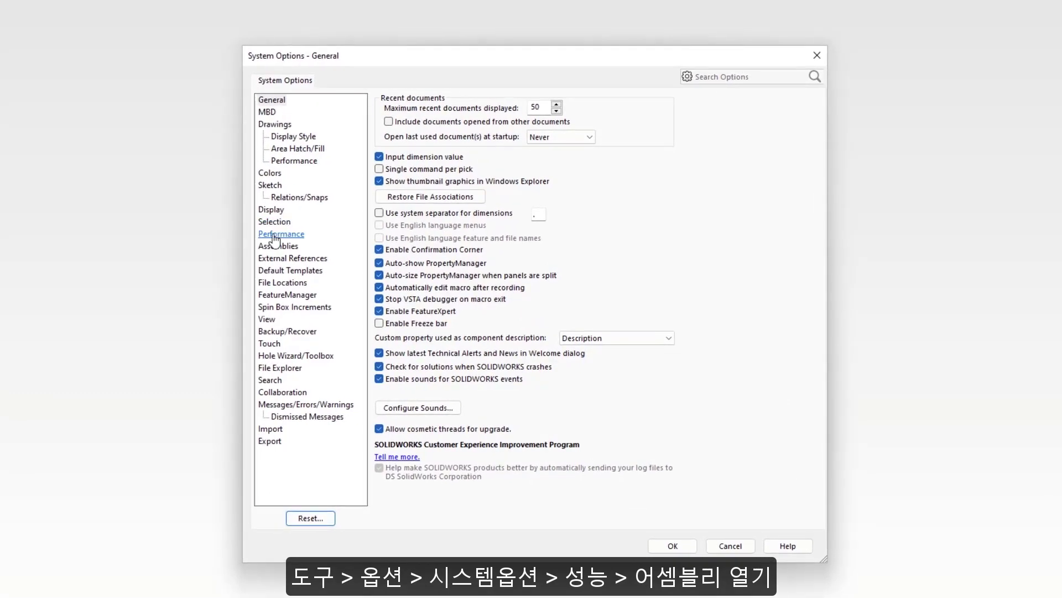
left_click(281, 234)
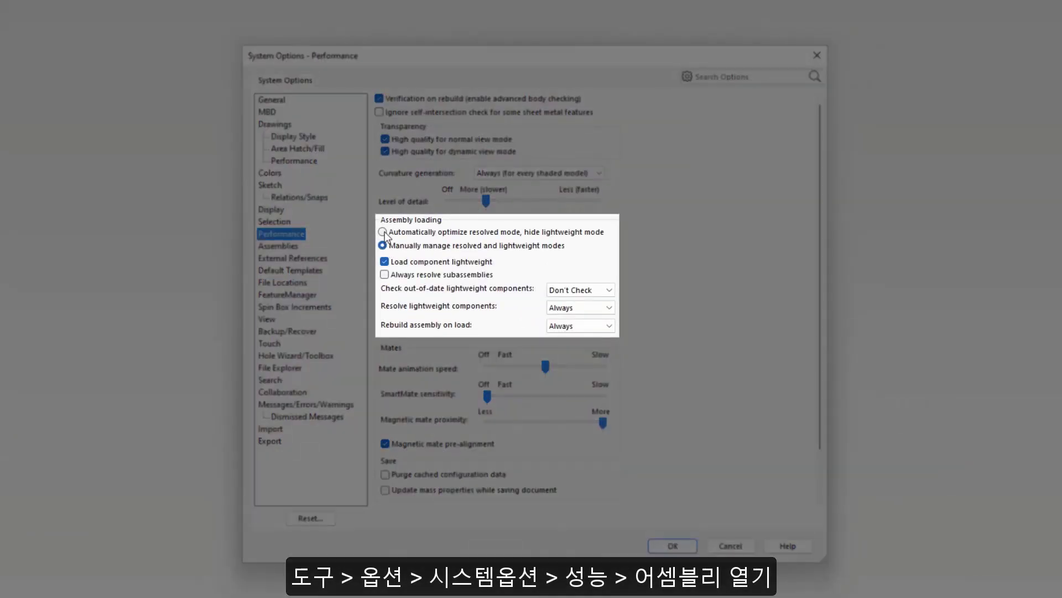
left_click(382, 232)
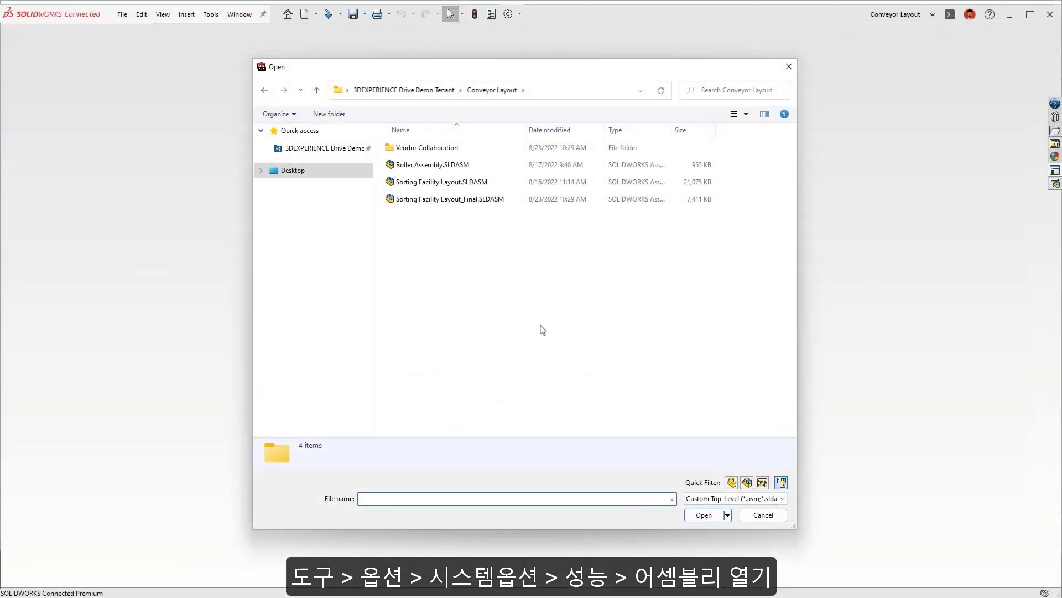
left_click(467, 200)
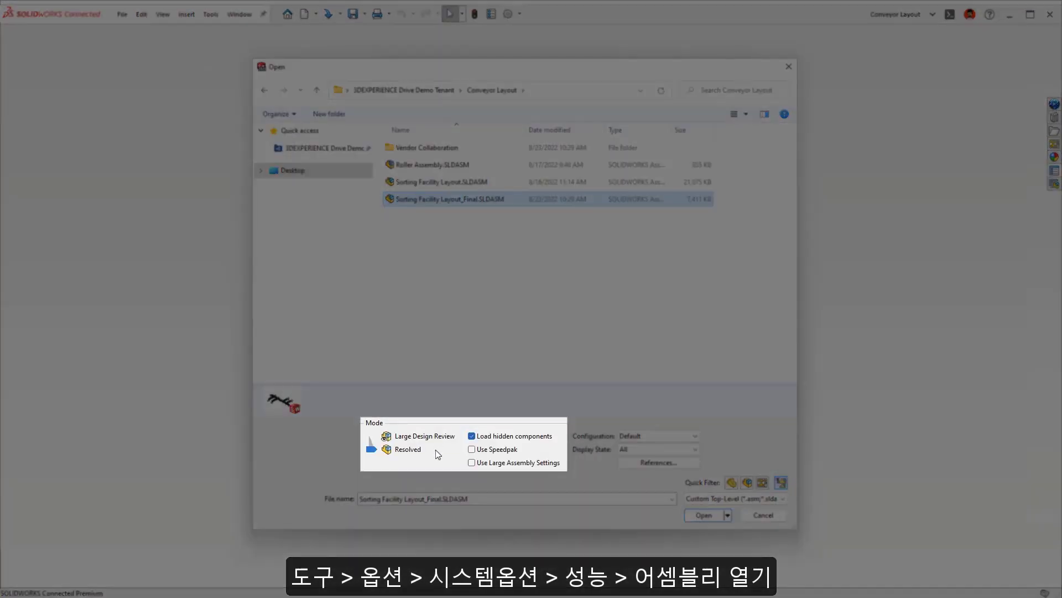
left_click(703, 515)
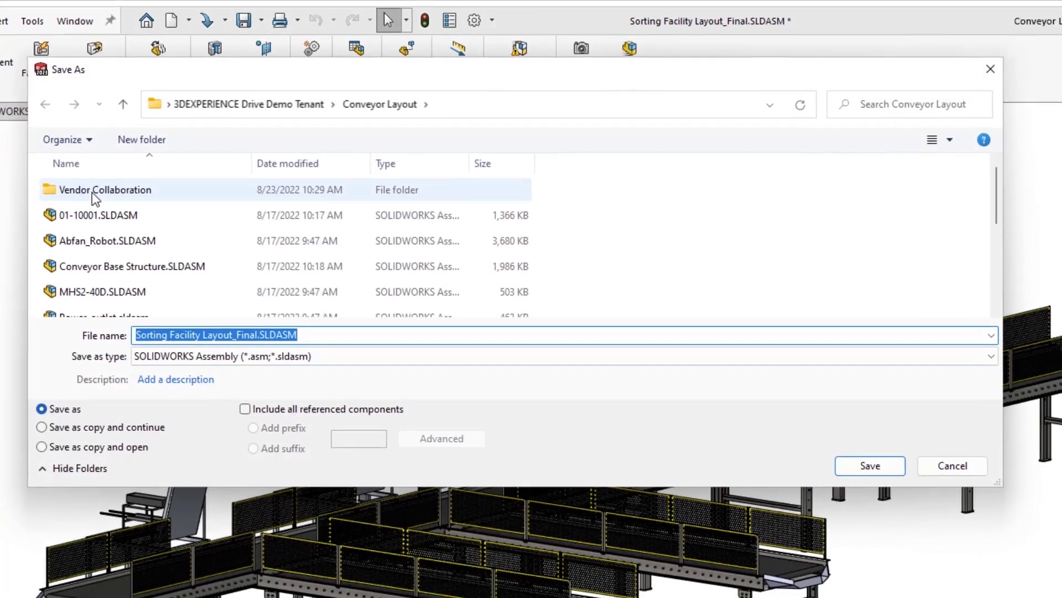
Step: Set up a STEP AP214 export of the assembly into the Vendor Collaboration folder, with its components as separate STEP files
double_click(100, 190)
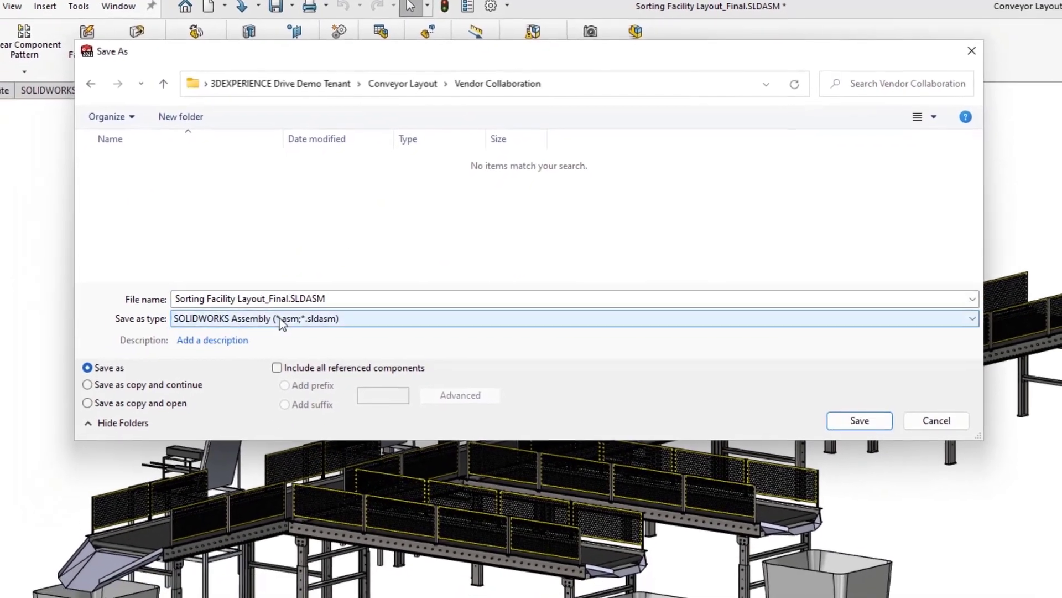
left_click(299, 334)
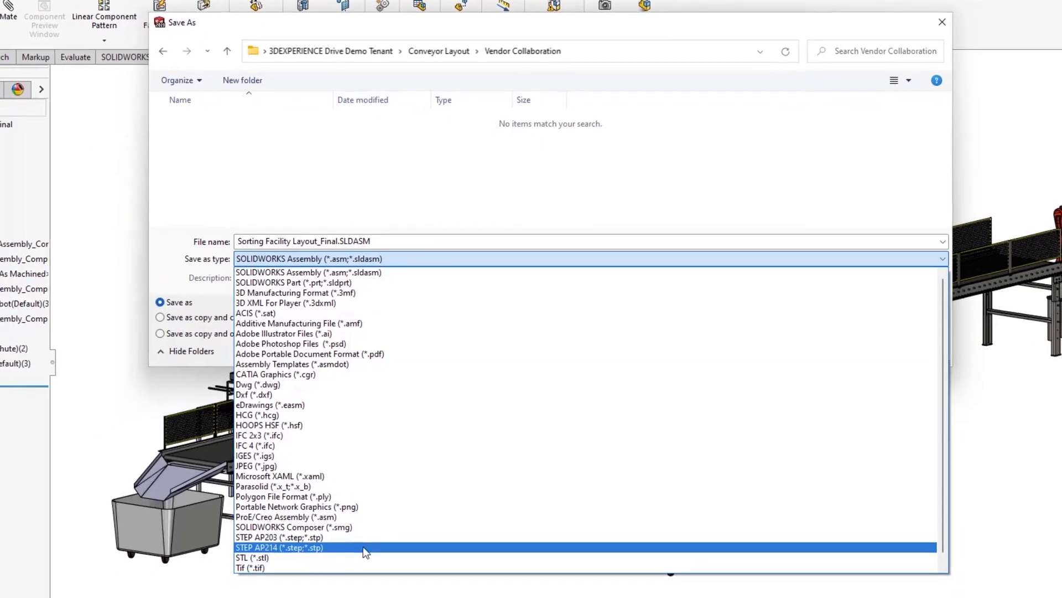
key("Escape")
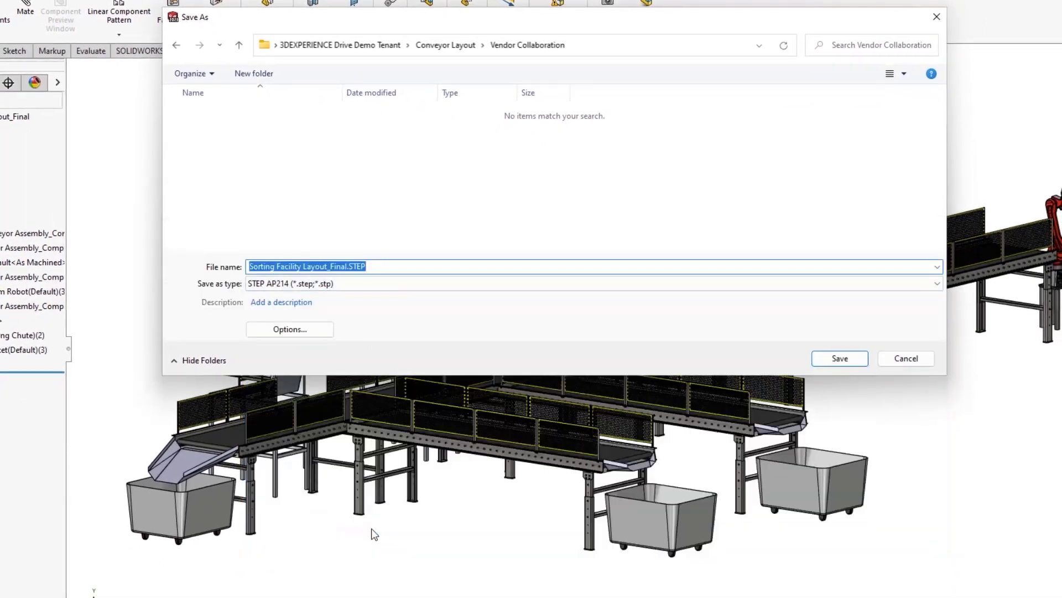
left_click(305, 333)
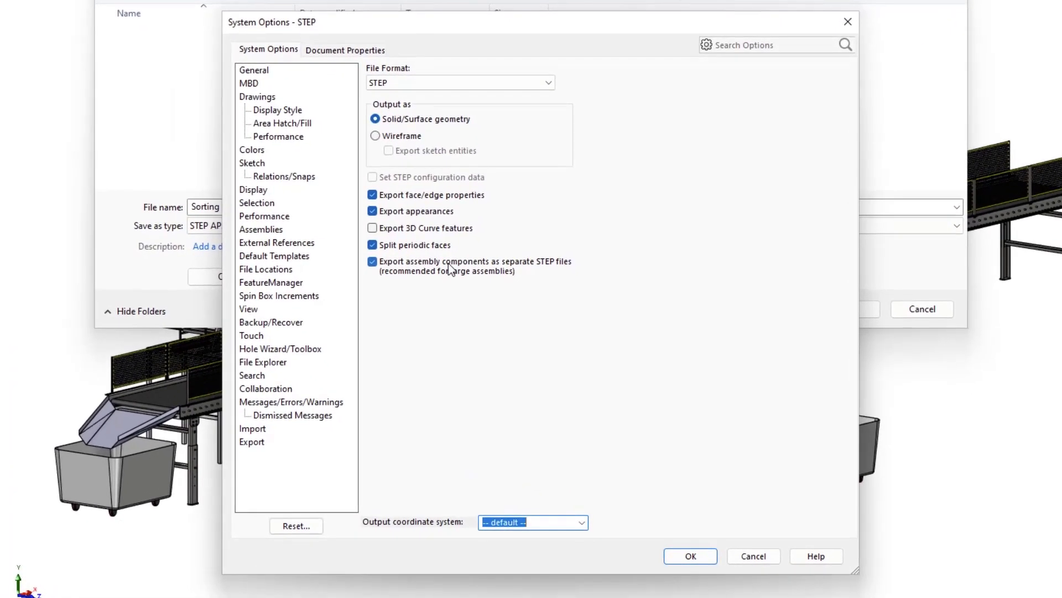
left_click(688, 556)
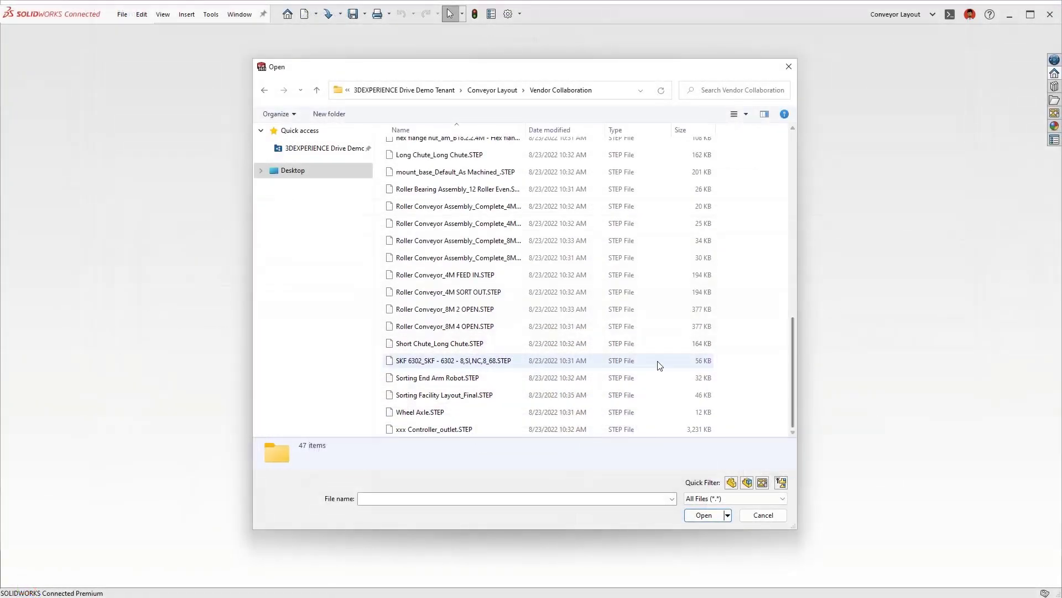
Step: Open Sorting Facility Layout_Final.STEP from the Vendor Collaboration folder and expand its component structure
left_click(499, 396)
left_click(697, 535)
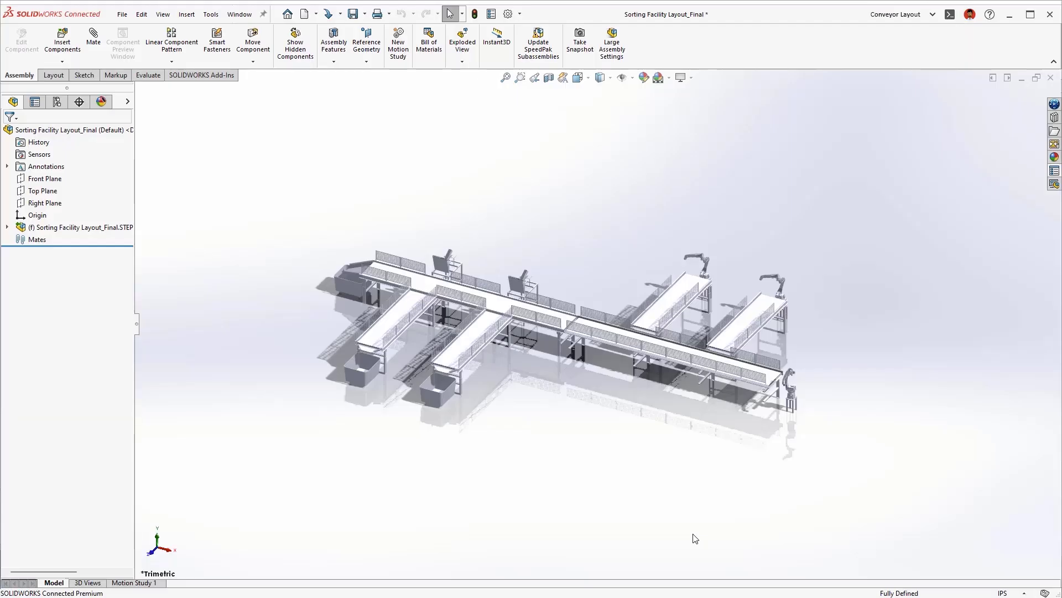
left_click(6, 227)
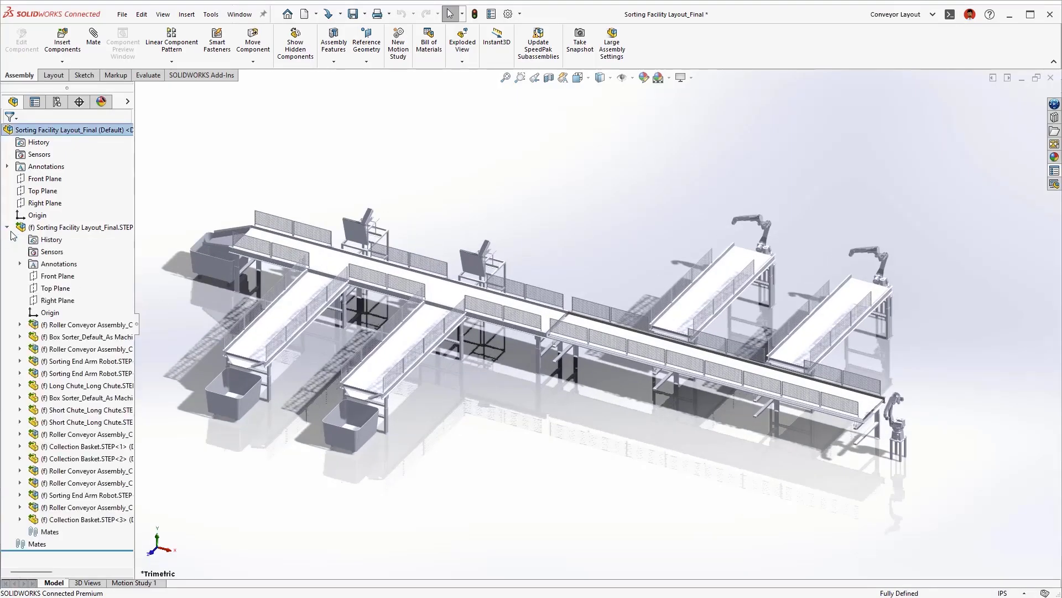
left_click(20, 324)
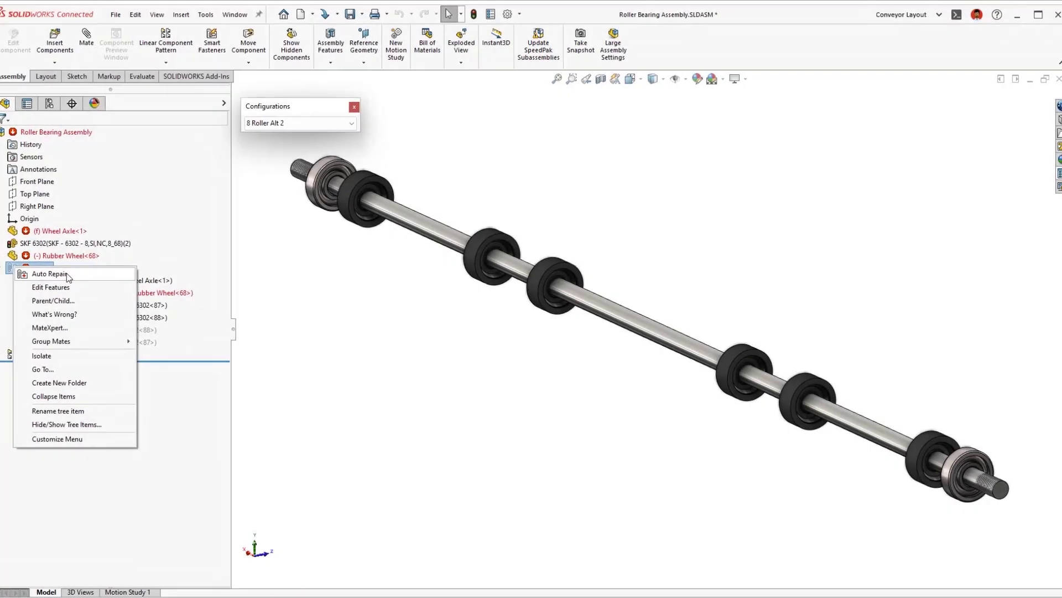
key("Escape")
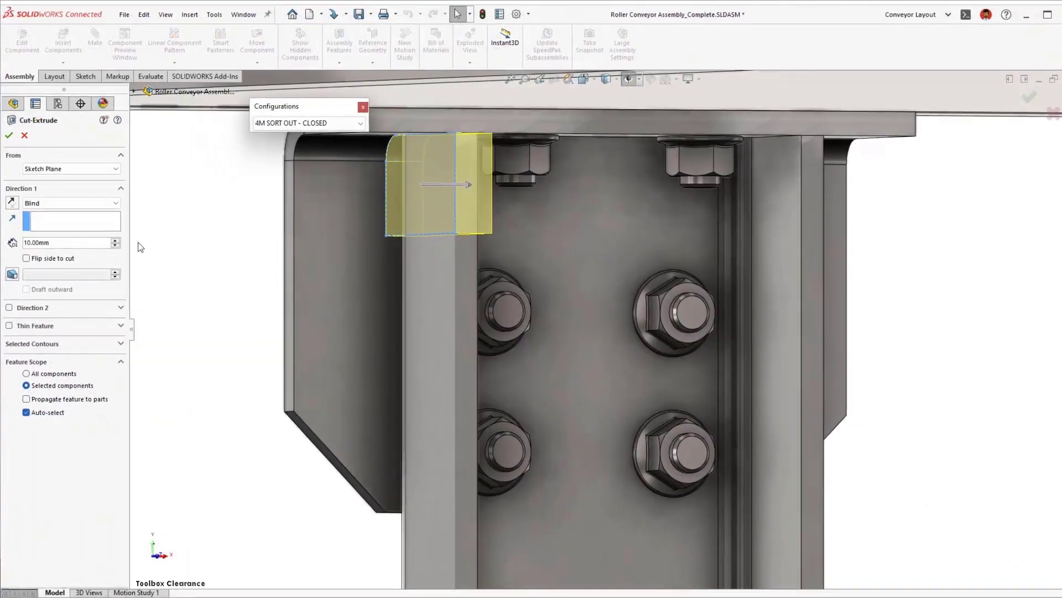
left_click(100, 203)
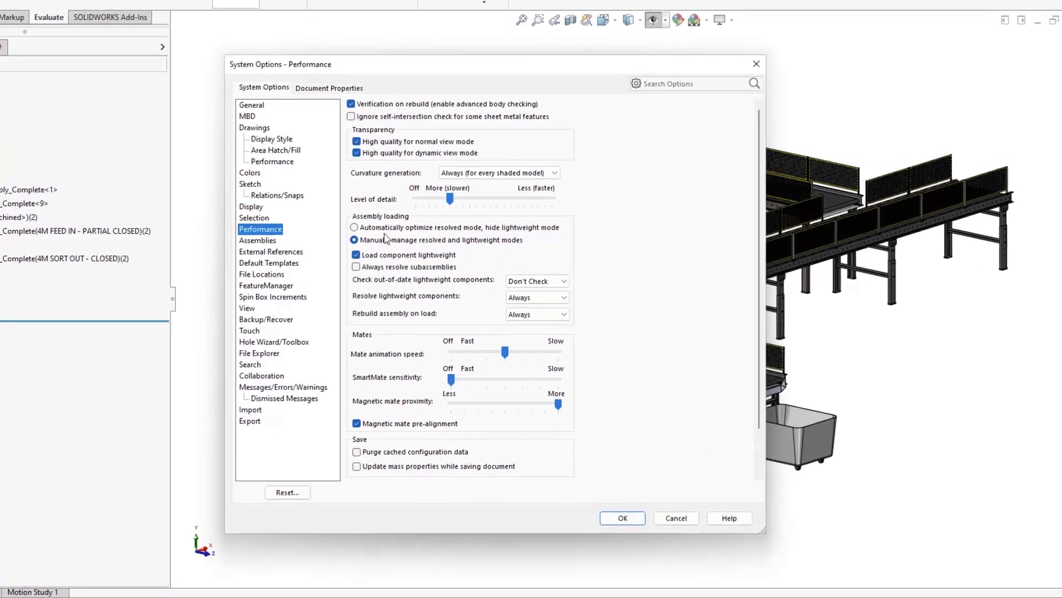
left_click(419, 229)
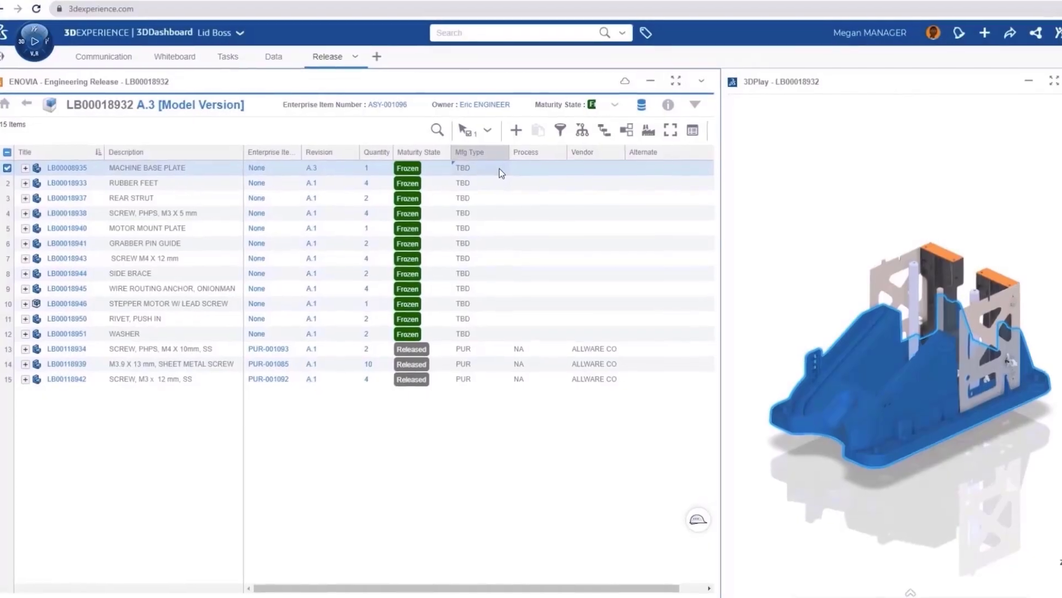
Step: In the 3DEXPERIENCE Engineering Release, set the machine base plate's Mfg Type to MOL and its Process to INJECTION
left_click(498, 167)
left_click(505, 167)
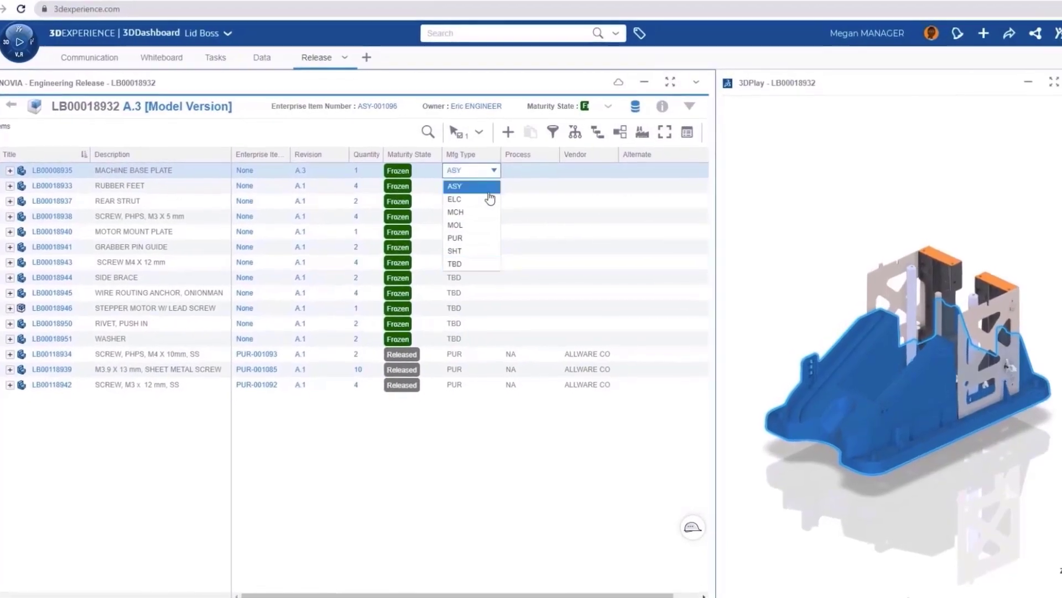
left_click(486, 227)
left_click(512, 170)
type("INJECTION")
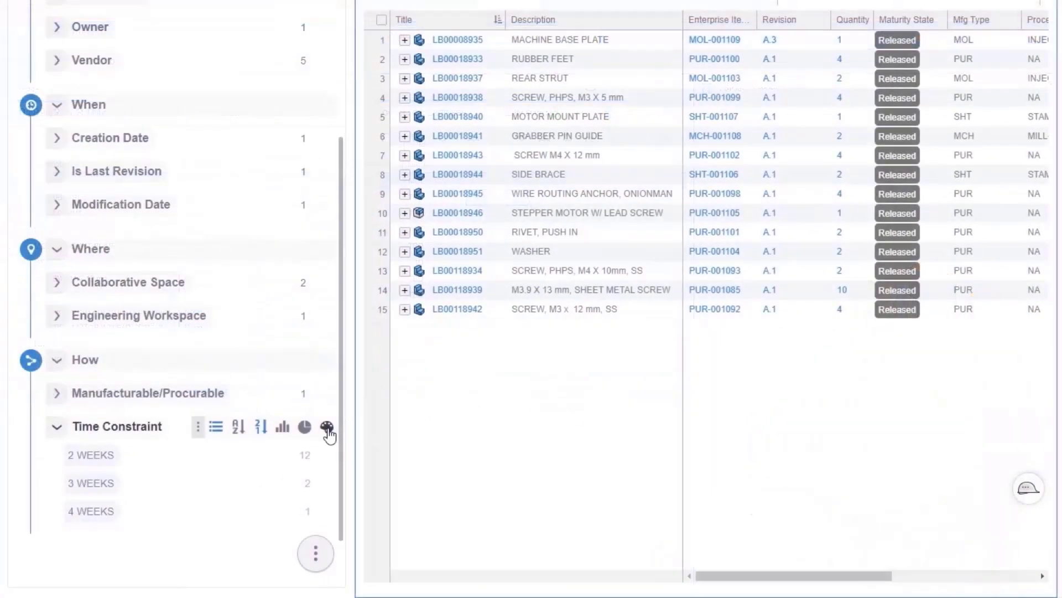
Step: Color-code the released parts by their Time Constraint values
left_click(322, 428)
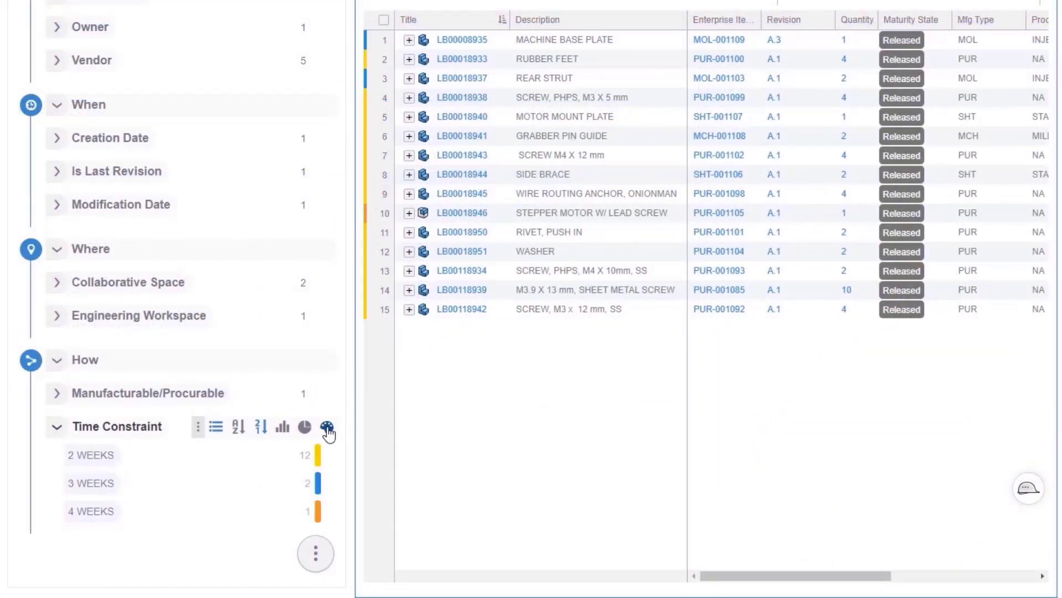
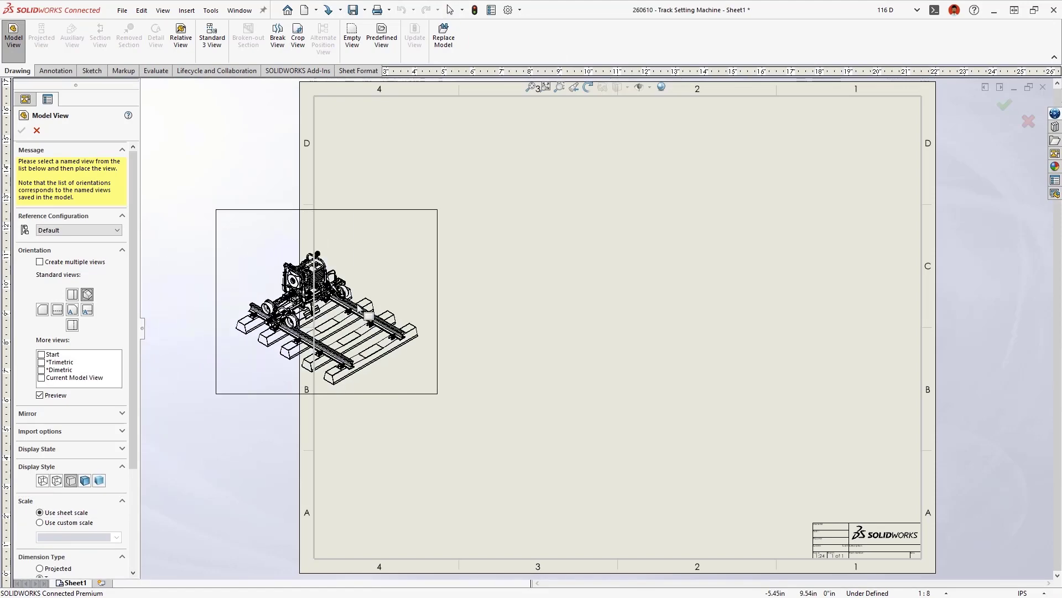
Step: In the SOLIDWORKS drawing, place the Track Setting Machine's isometric view mid-sheet and set the sheet scale to 1:12
left_click(608, 372)
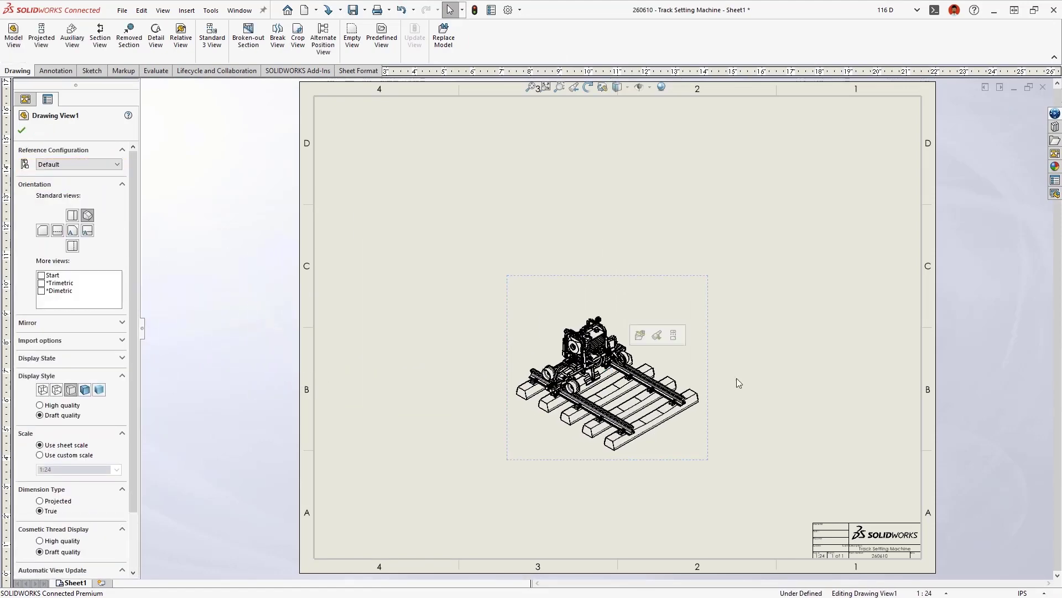
left_click(946, 592)
left_click(944, 378)
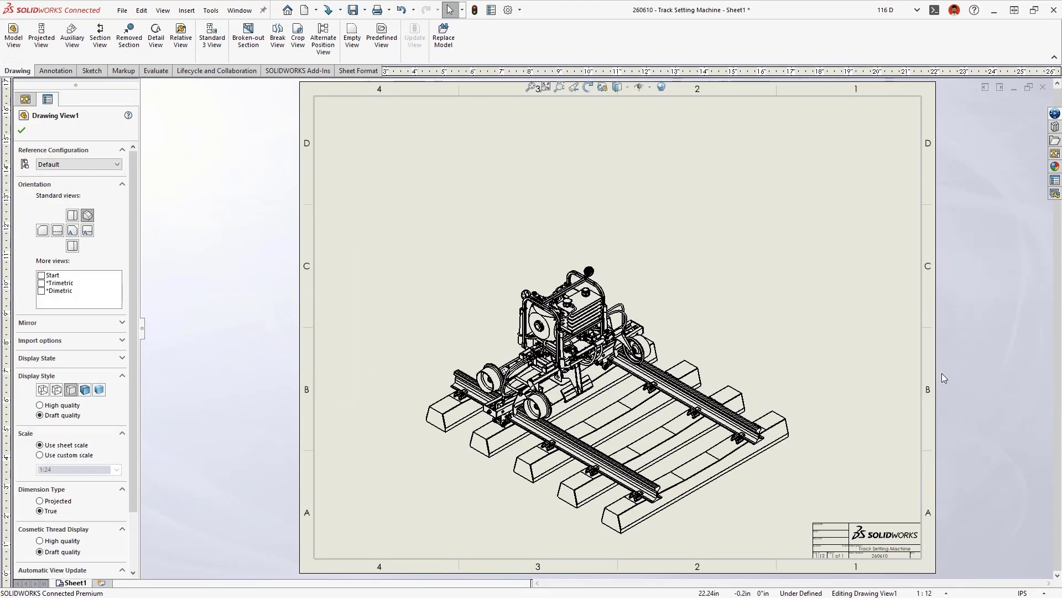
Step: Insert a top-level-only bill of materials for the isometric view using the bom-simple template
key("s")
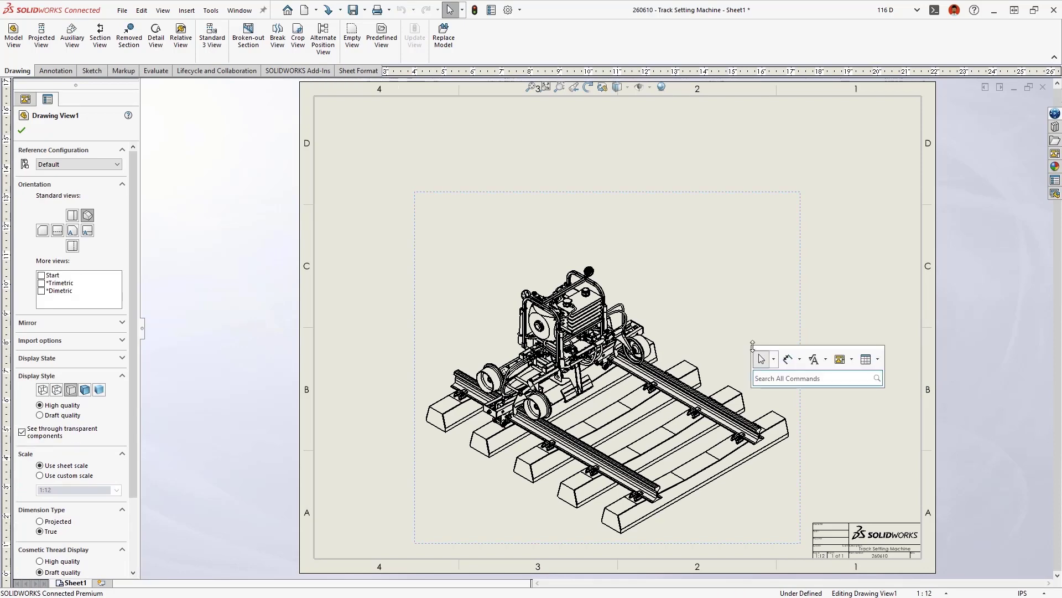
left_click(878, 360)
left_click(872, 402)
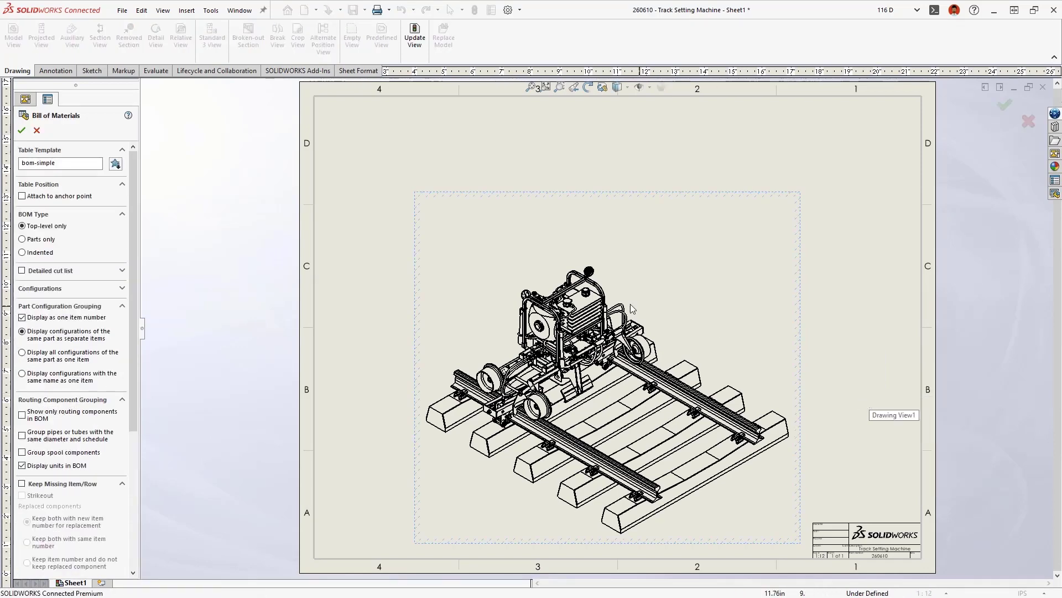
left_click(21, 131)
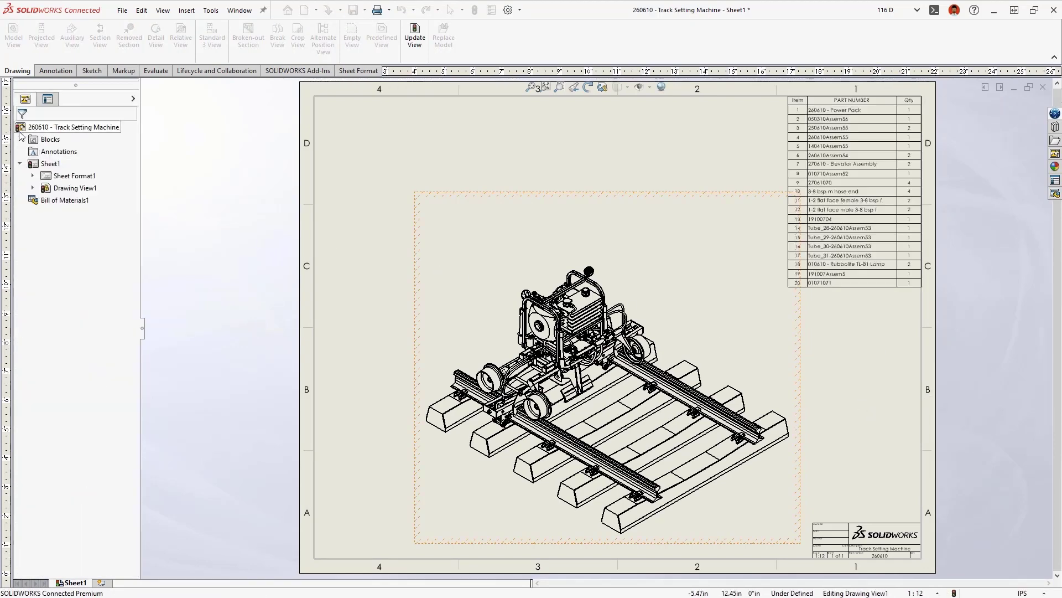
Step: Add automatic item balloons to the isometric view of the Track Setting Machine
left_click(380, 301)
right_click_drag(382, 295, 435, 301)
left_click(21, 130)
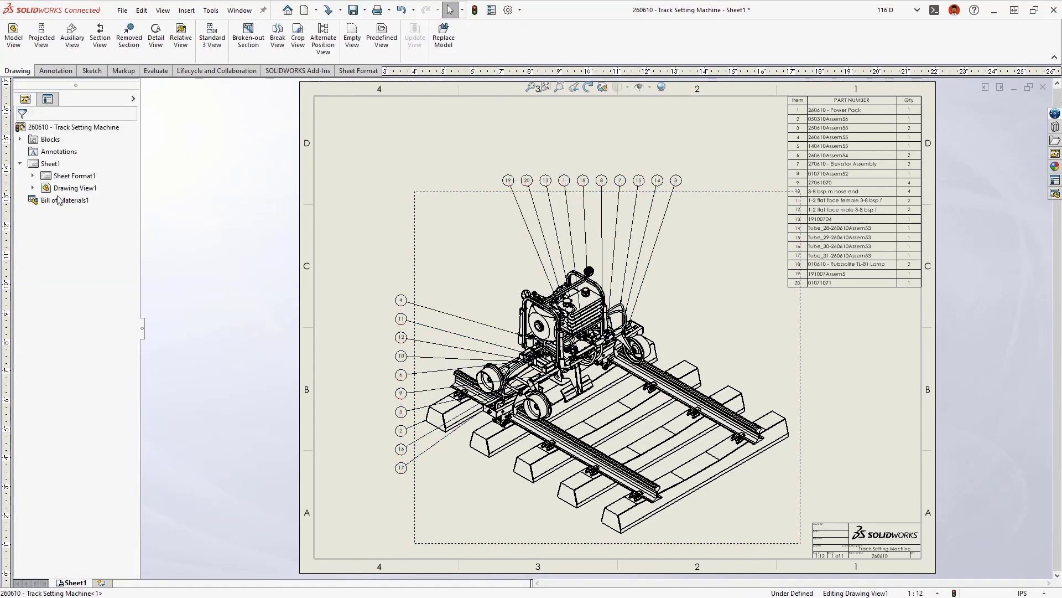
Step: Expand the component structure under Drawing View1 and open the drawing of the 260610 - Power Pack subassembly
left_click(32, 188)
left_click(45, 201)
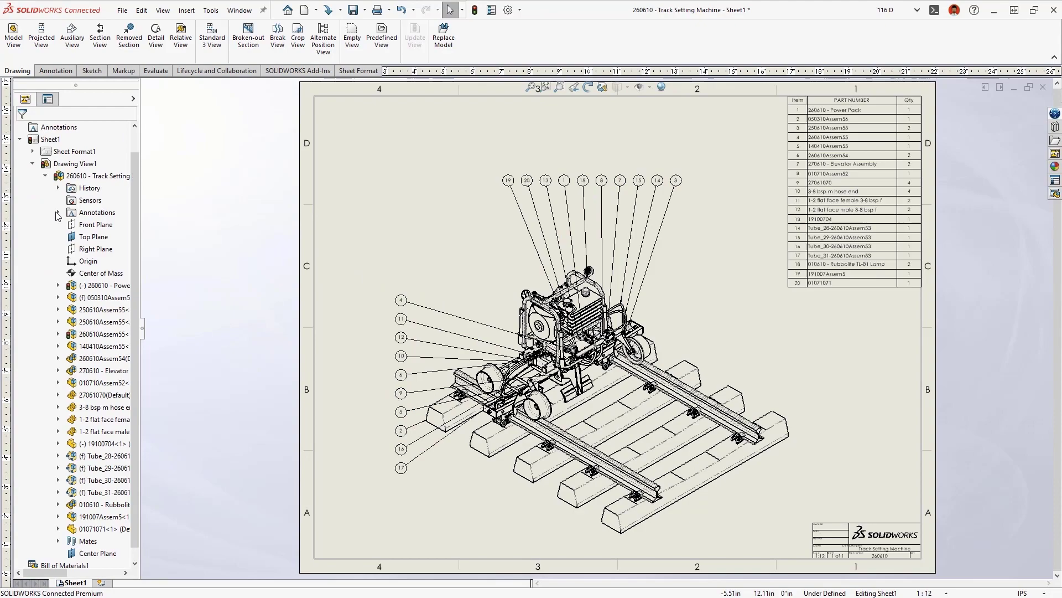
right_click(77, 285)
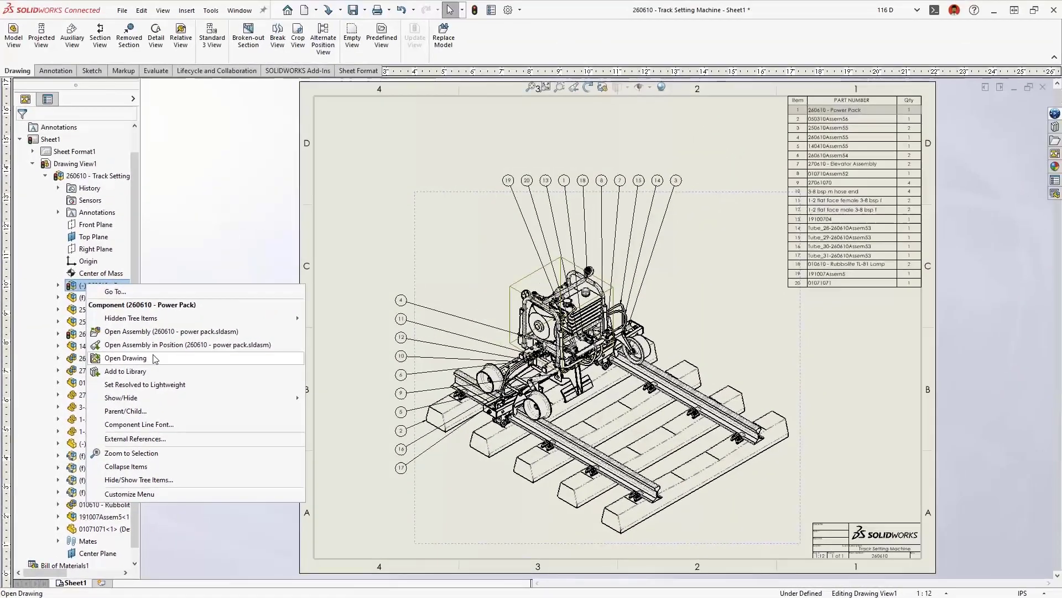
left_click(126, 358)
Step: Open the Power Pack Frame drawing from its bill of materials row, and from there the frame weldment's drawing via its view
right_click(299, 146)
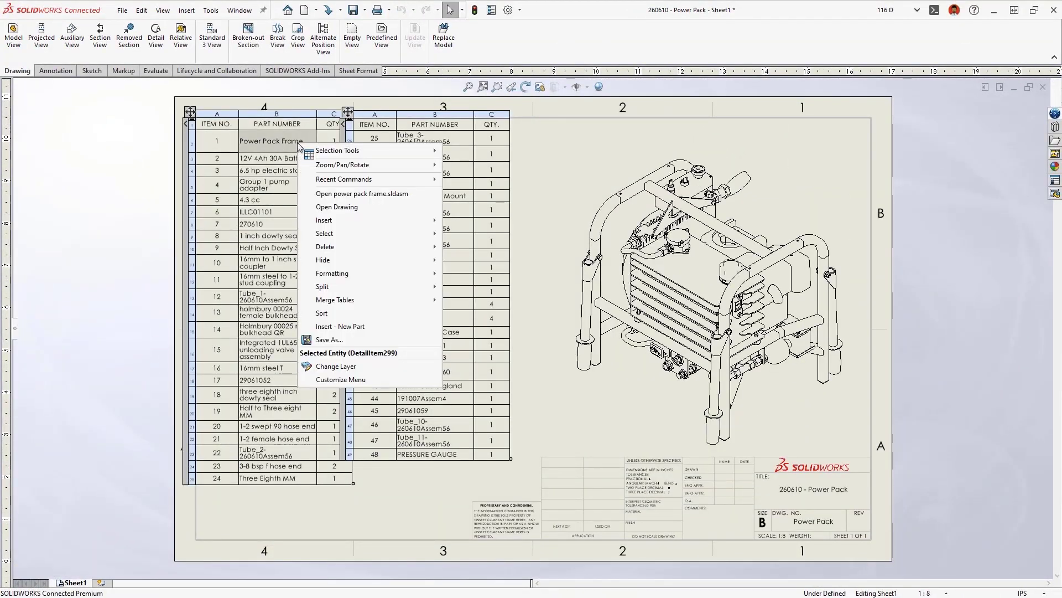
left_click(307, 207)
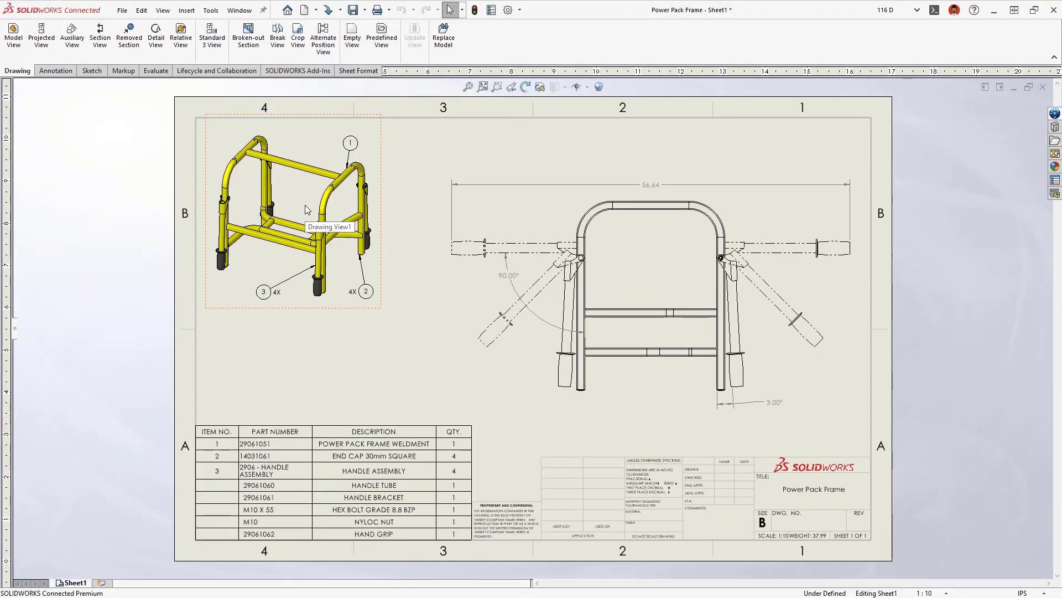
left_click(310, 175)
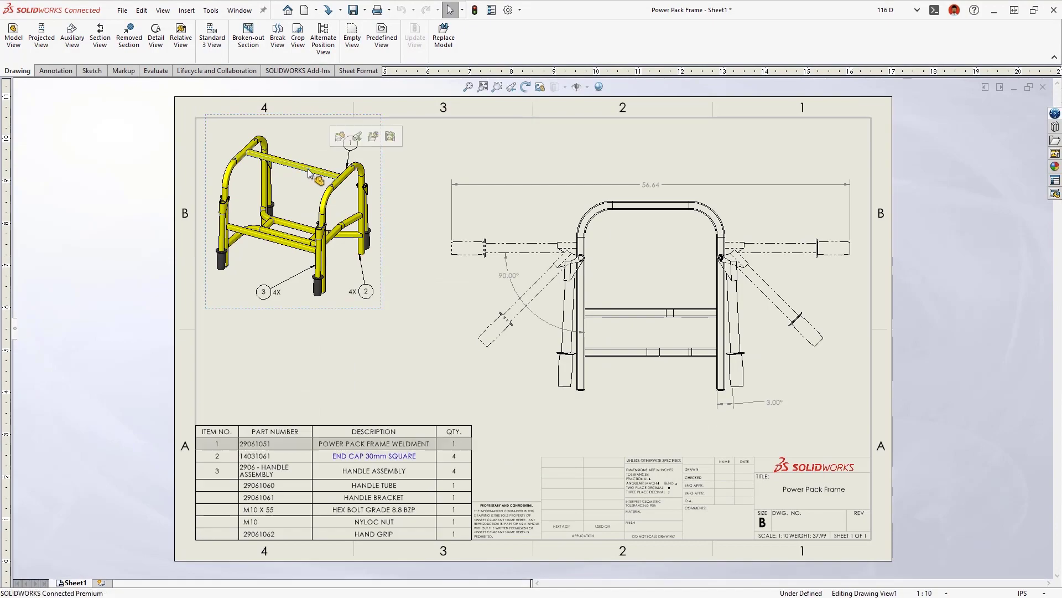
left_click(390, 136)
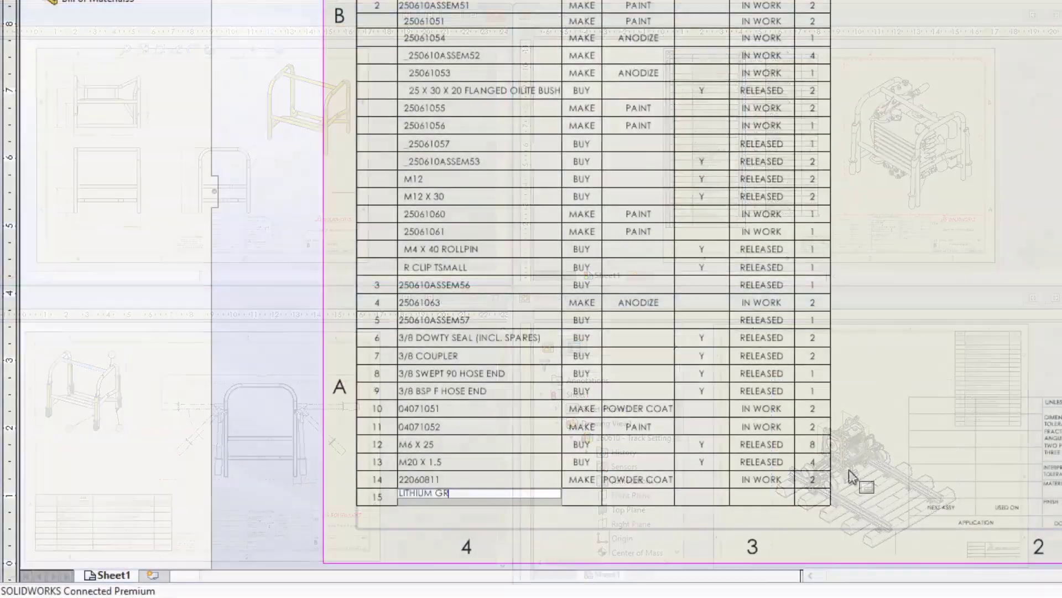
Step: Complete item 15 in the bill of materials as LITHIUM GREASE with source BUY, maturity RELEASED and quantity 1
type("EASE")
key("Tab")
type("BUY")
key("Tab")
key("Tab")
key("Tab")
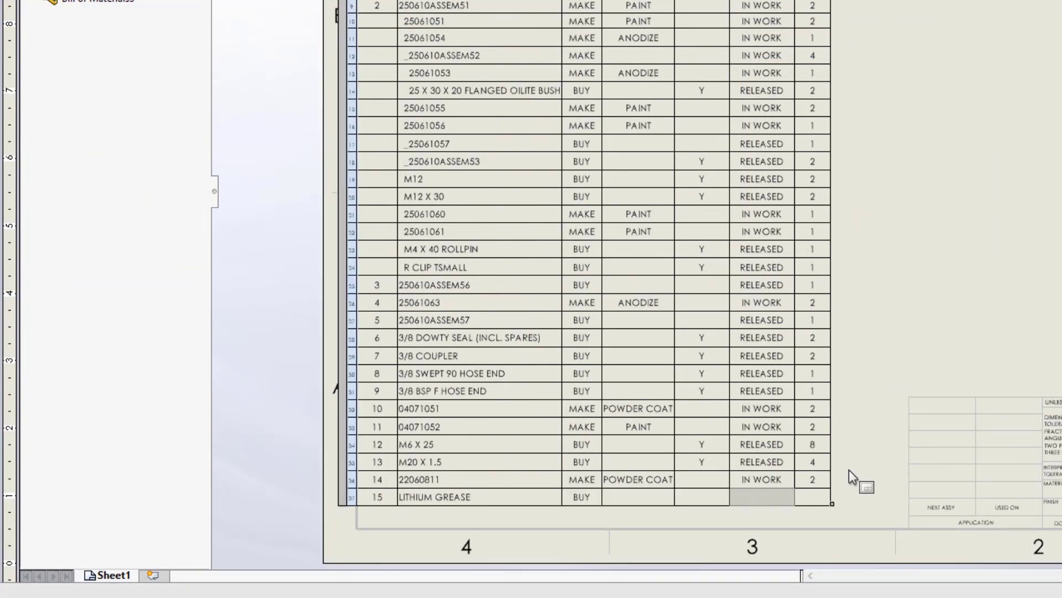
type("RELEASED")
key("Tab")
type("1")
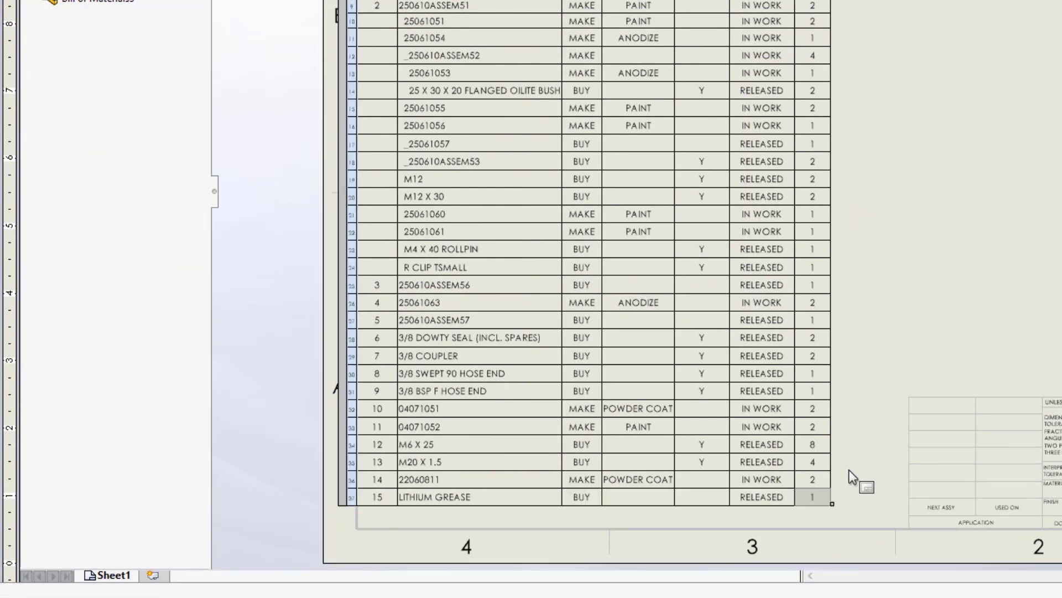
Step: Override the quantity of the 3/8 DOWTY SEAL (INCL. SPARES) row with 4 and restore the cell's original value
double_click(815, 338)
type("4")
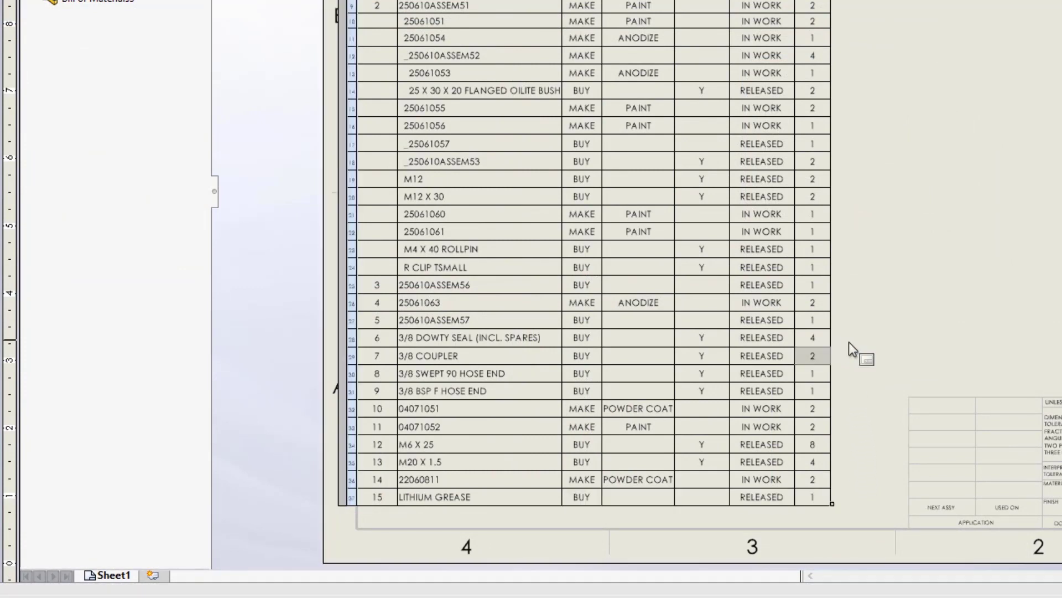
left_click(867, 344)
left_click(829, 336)
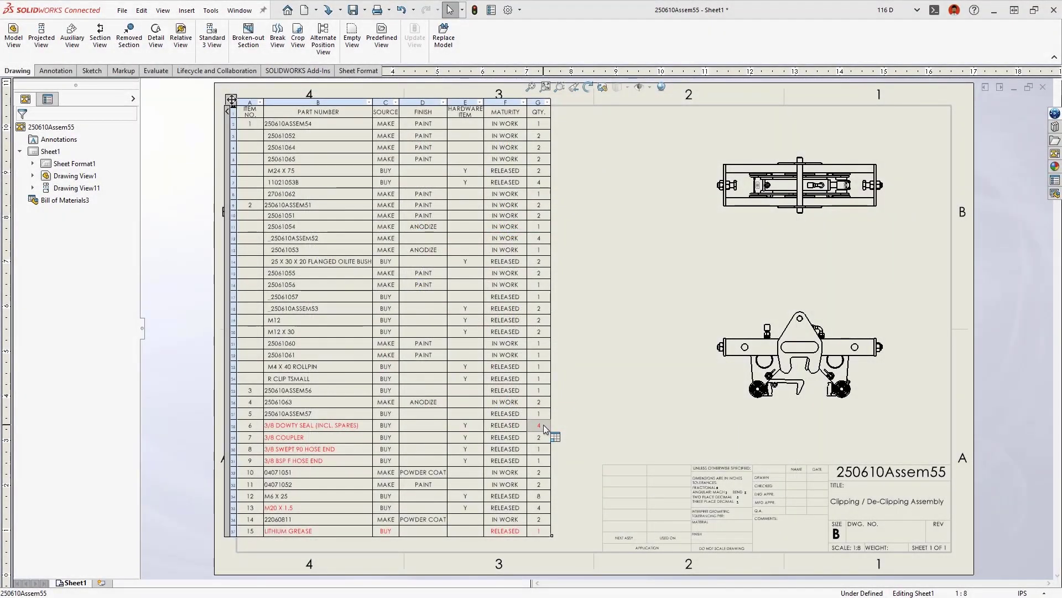
right_click(548, 427)
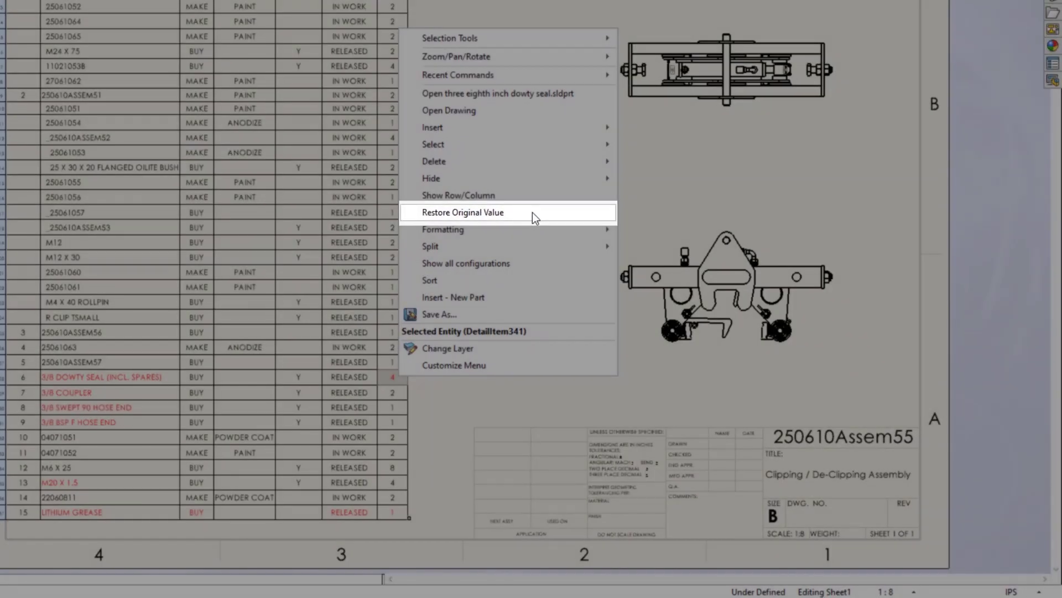
left_click(532, 212)
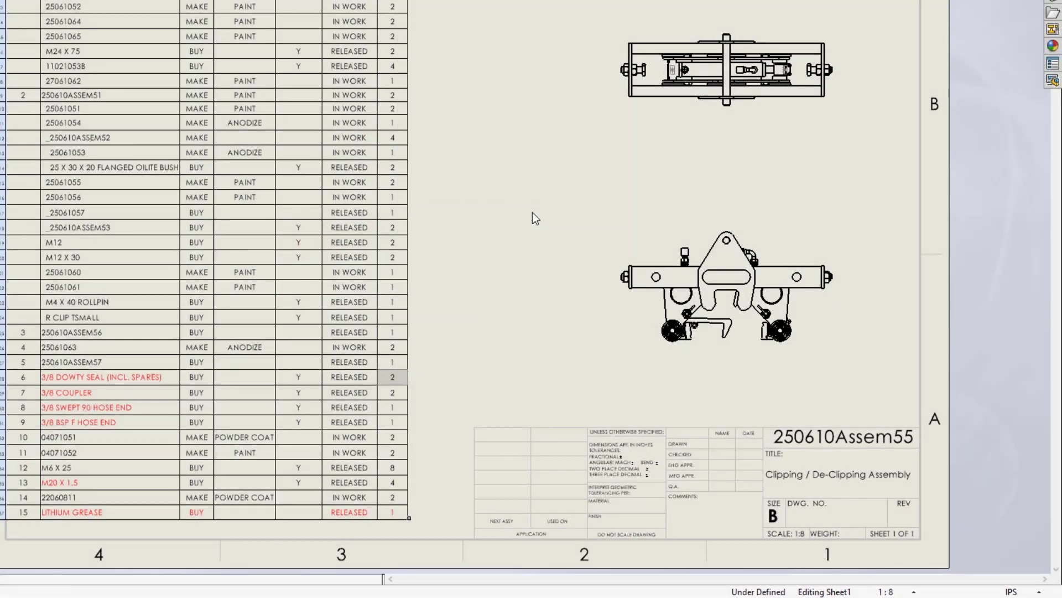
Step: Add automatic balloons with magnetic lines to both assembly views and include quantities with the X denotation
right_click_drag(481, 177, 503, 176)
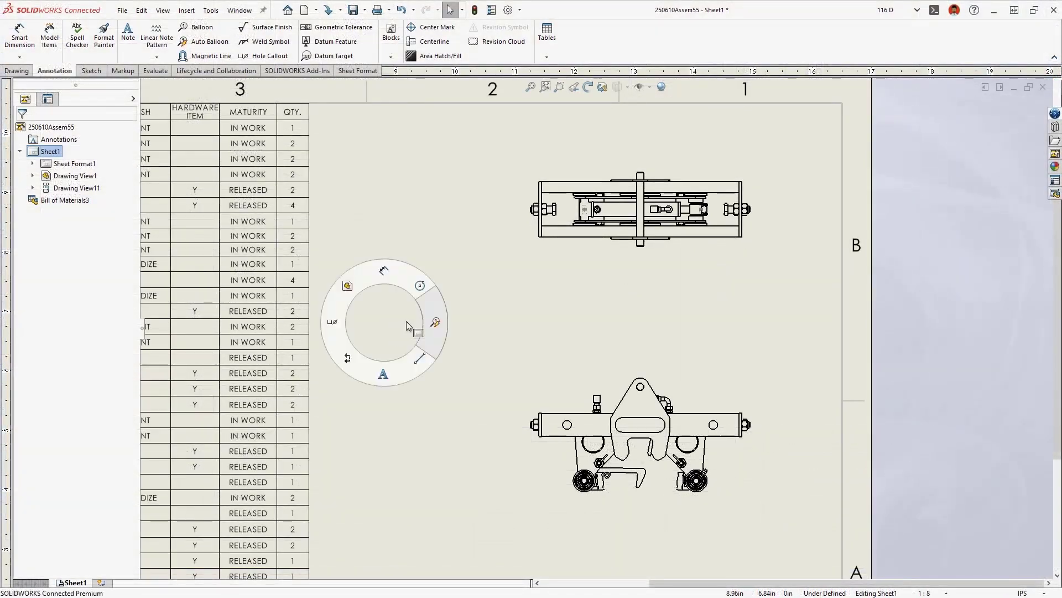
right_click_drag(406, 322, 434, 321)
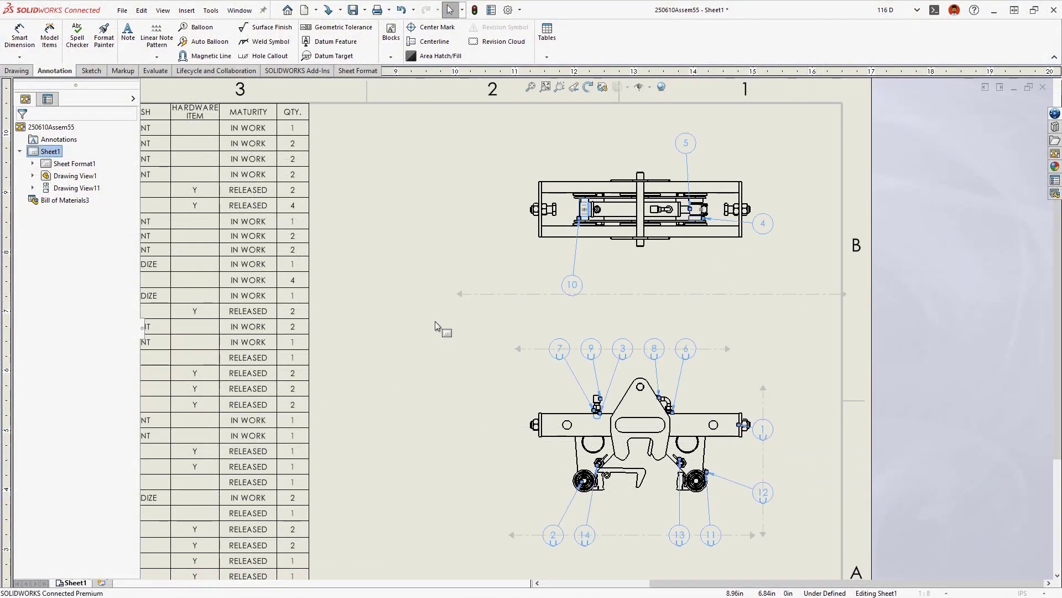
left_click(22, 394)
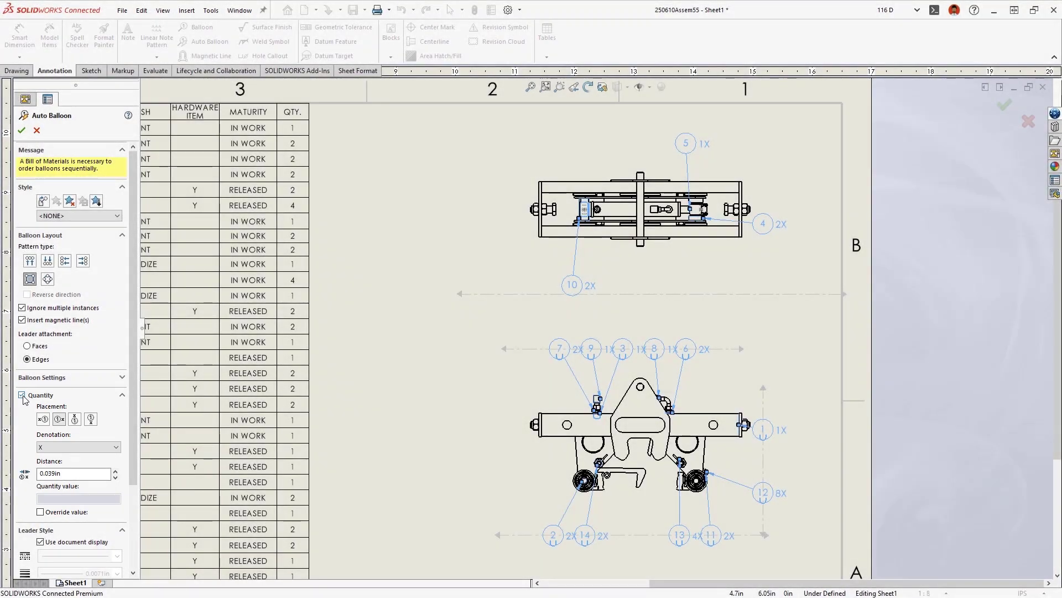
right_click(157, 358)
Step: Line up balloons 10, 5 and 4 on the magnetic line below the upper view and lengthen the lowest magnetic line at both ends
left_click_drag(570, 285, 547, 295)
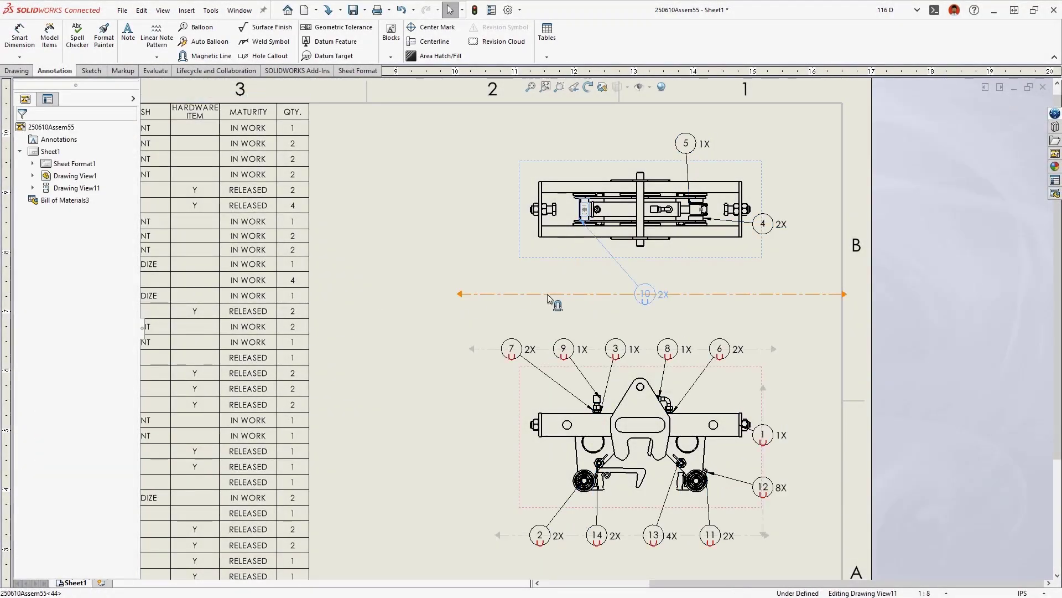
left_click_drag(693, 149, 714, 297)
left_click_drag(769, 228, 766, 297)
left_click_drag(498, 536, 436, 535)
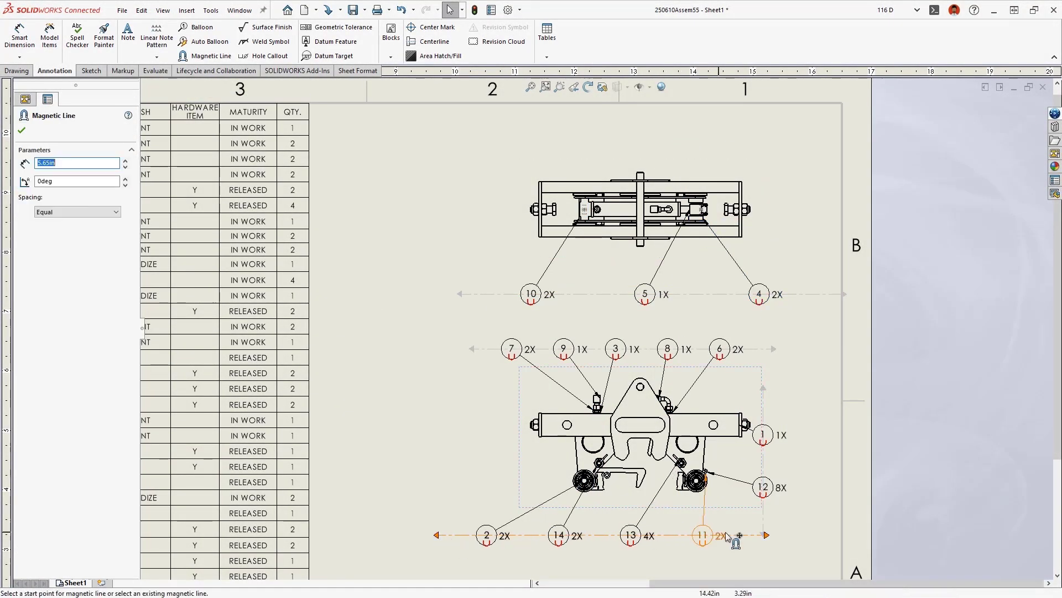
left_click_drag(766, 535, 446, 274)
Step: Change the quantity denotation of all balloons to lowercase x and turn off the quantity on balloons 5, 9, 3, 8 and 1
left_click(125, 435)
left_click(111, 485)
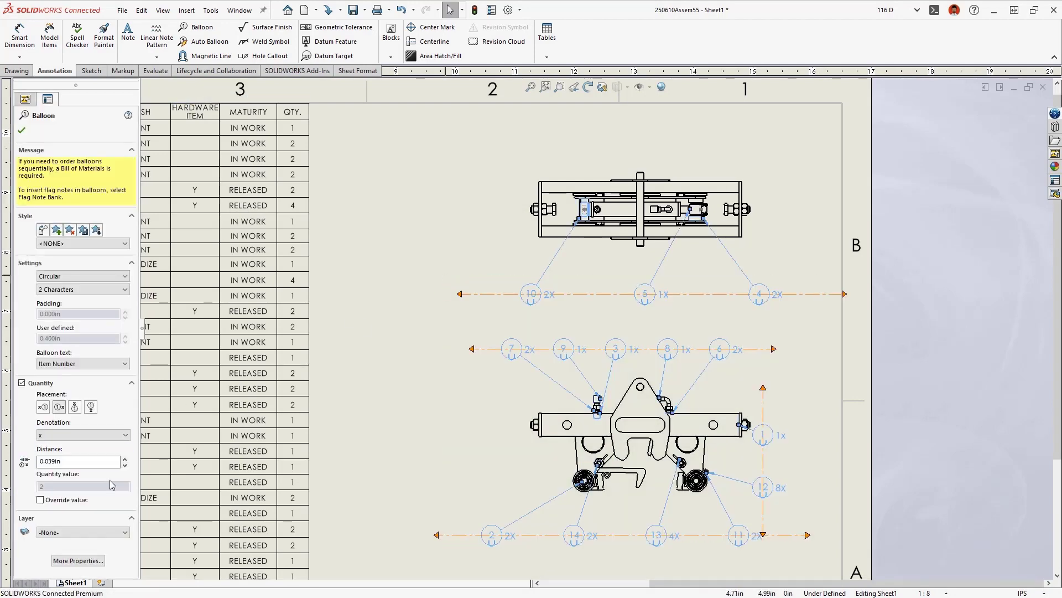
key("Escape")
left_click_drag(702, 288, 570, 357)
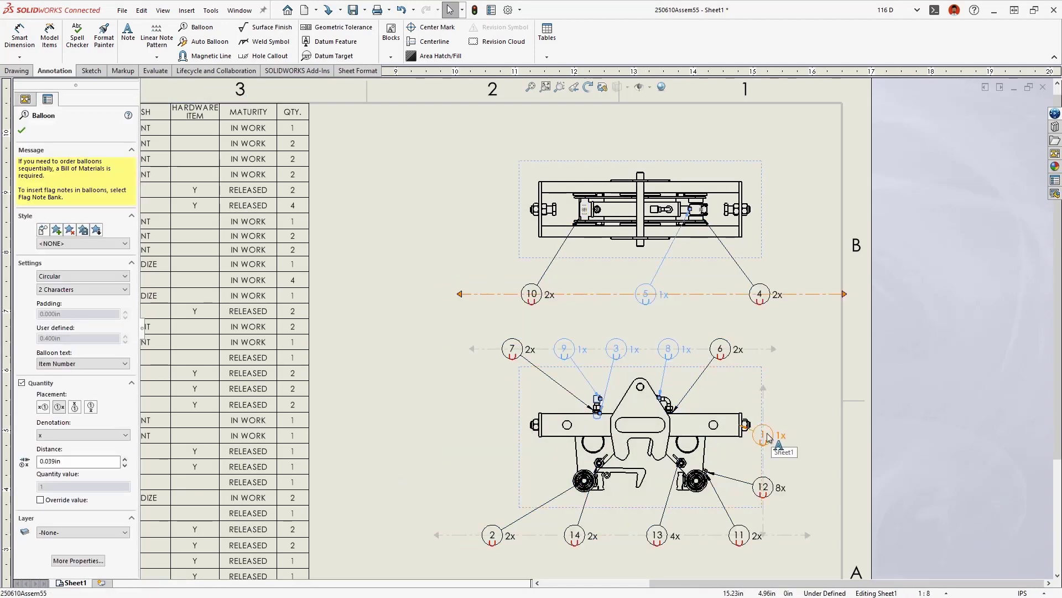
left_click(390, 396)
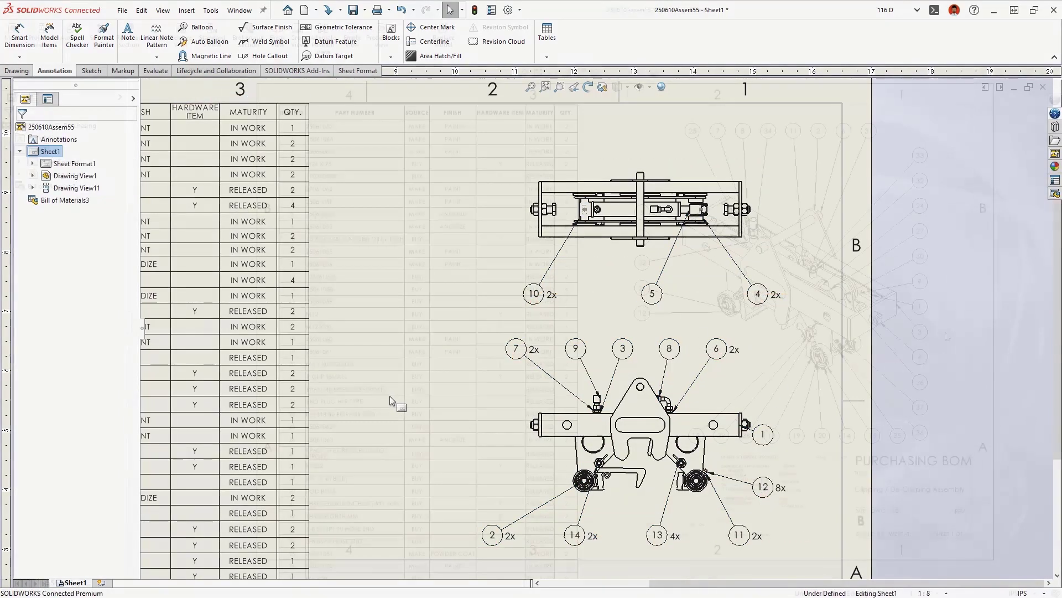
Step: Filter the purchasing bill of materials by maturity to show only the IN WORK rows
scroll(945, 331, "down", 5)
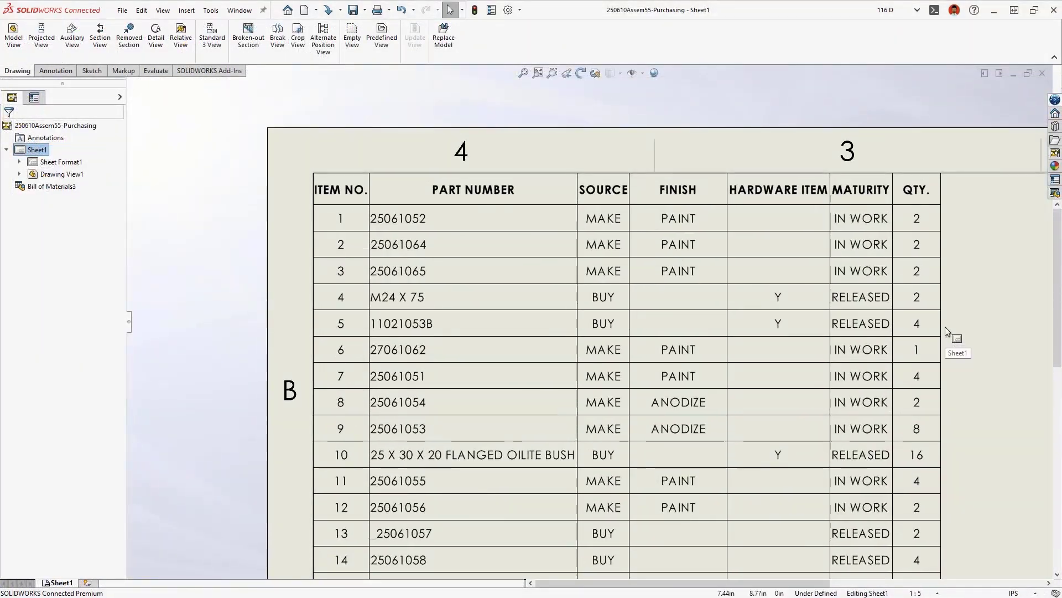
left_click(924, 260)
left_click(887, 166)
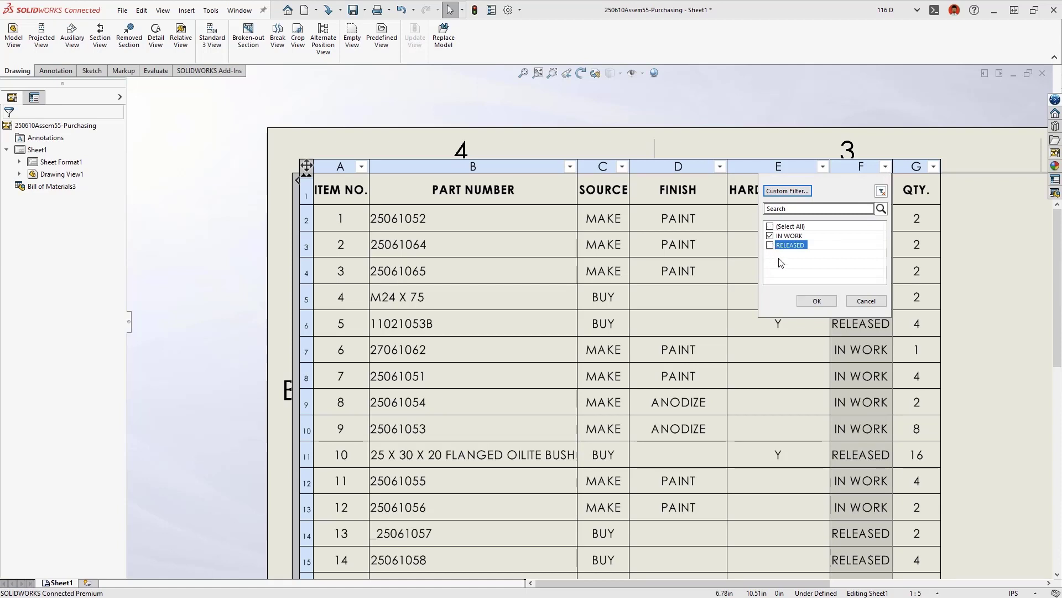
left_click(804, 298)
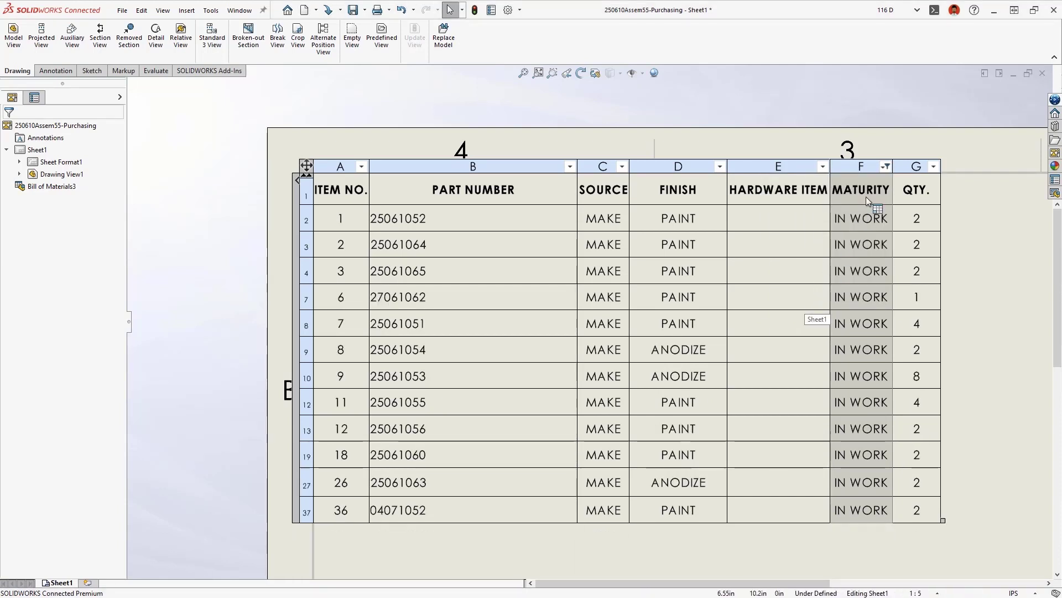
Step: Clear the filter on the Maturity column and deselect the table
left_click(884, 165)
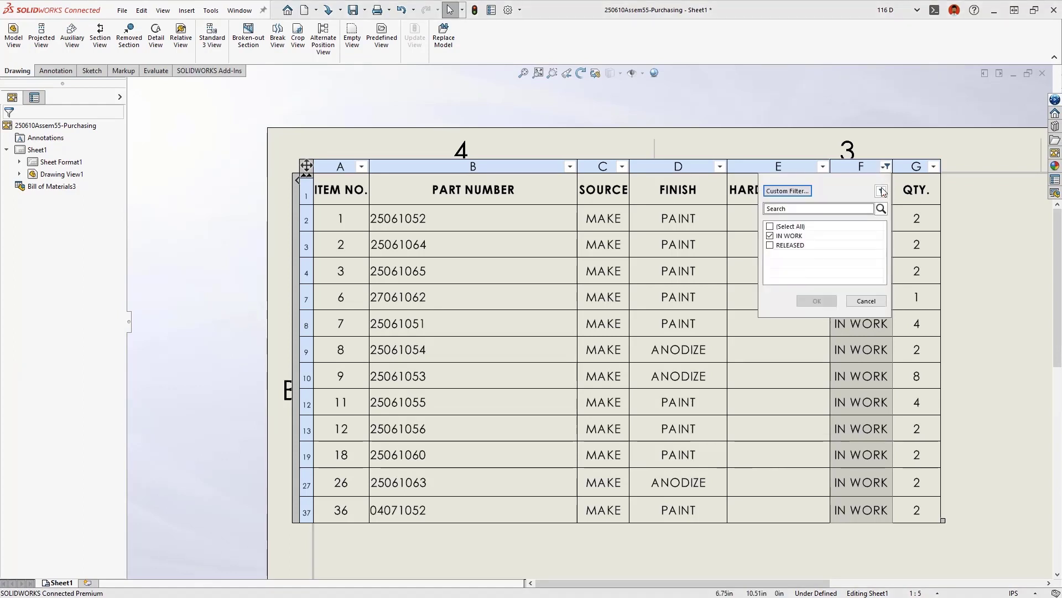
left_click(882, 191)
key("Escape")
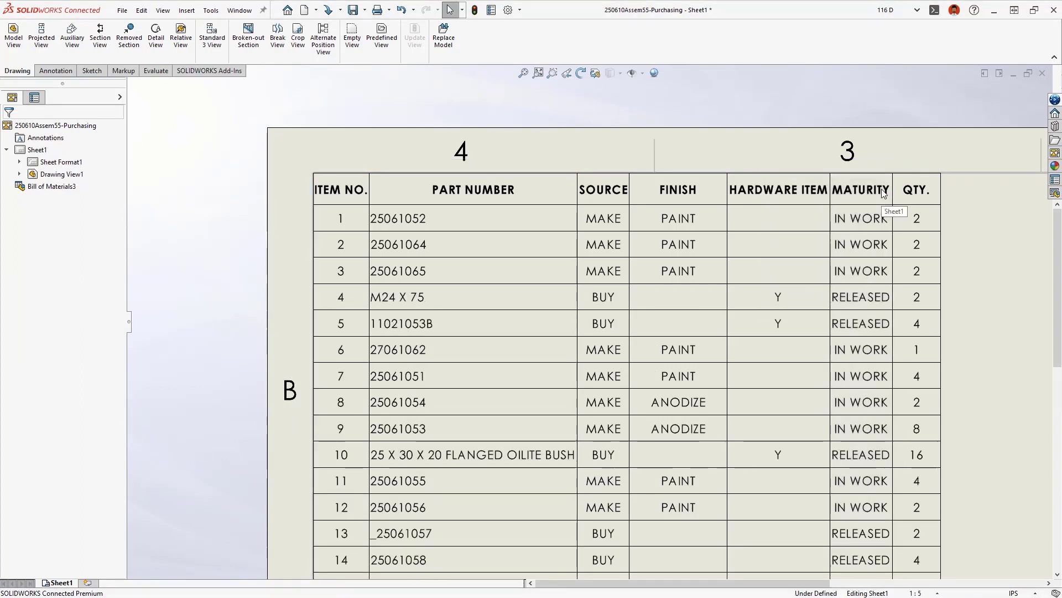
Step: Search the Part Number column's filter values for 25 and look through the matching entries
left_click(881, 190)
left_click(569, 166)
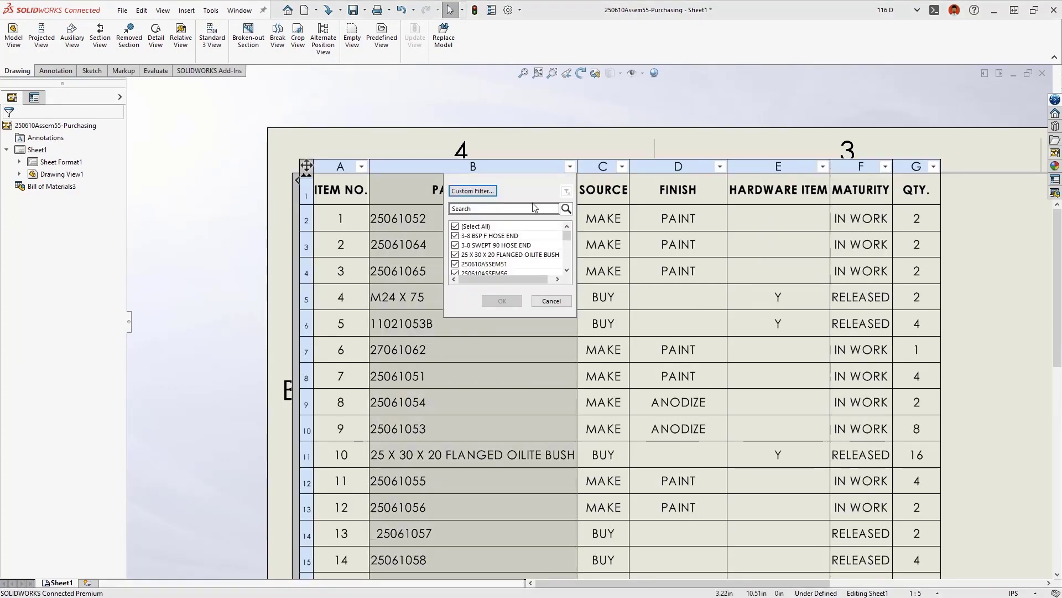
left_click(530, 208)
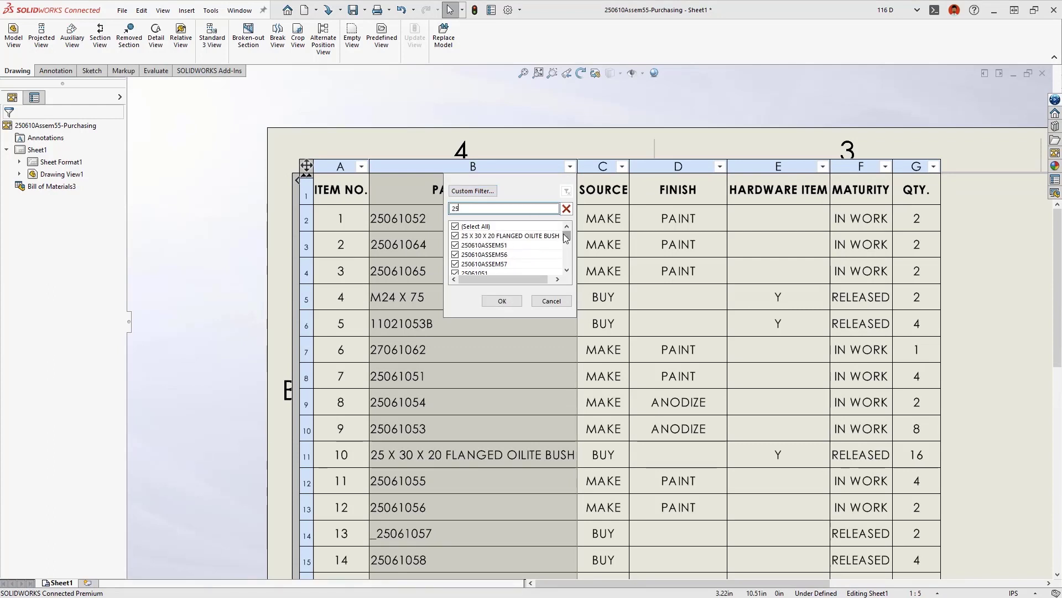
left_click_drag(565, 237, 556, 259)
Step: Apply a custom filter for part numbers that begin with 250, and clear all filters from the table
left_click(491, 191)
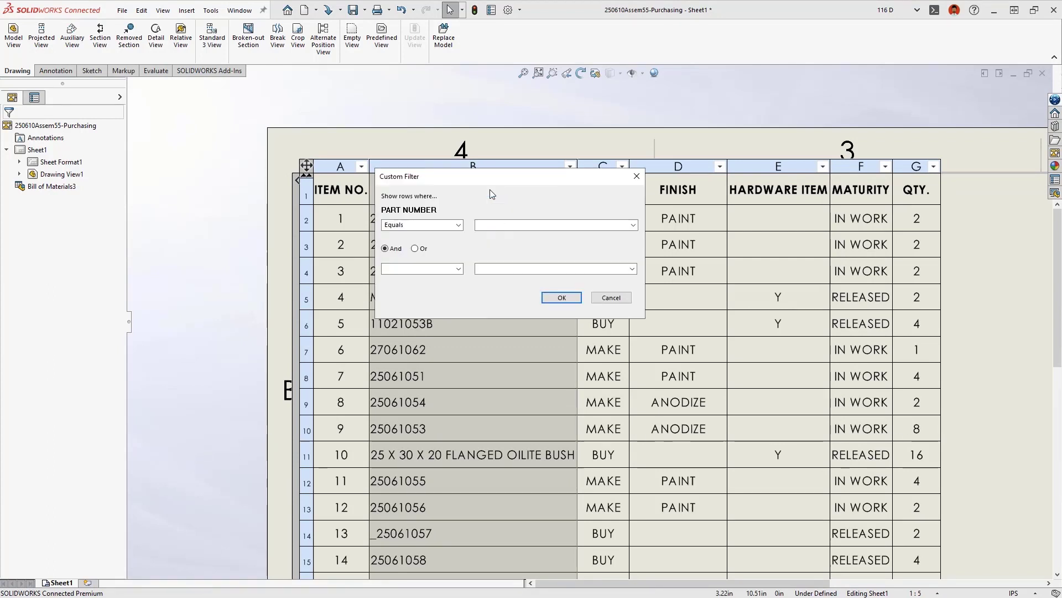
left_click(458, 225)
left_click(409, 281)
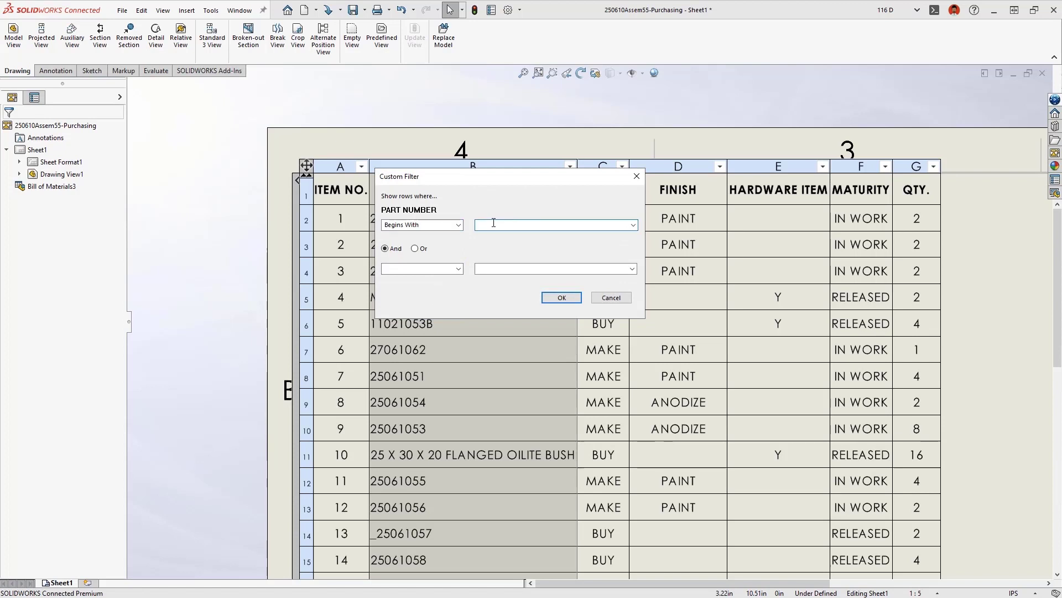
left_click(493, 224)
type("250")
key("Return")
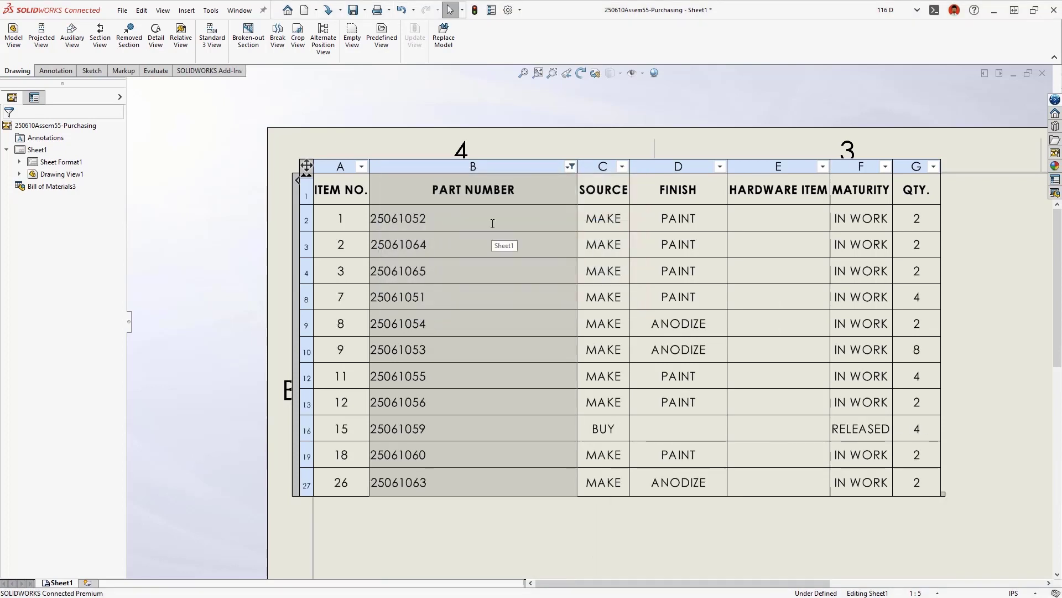
right_click(492, 224)
left_click(517, 324)
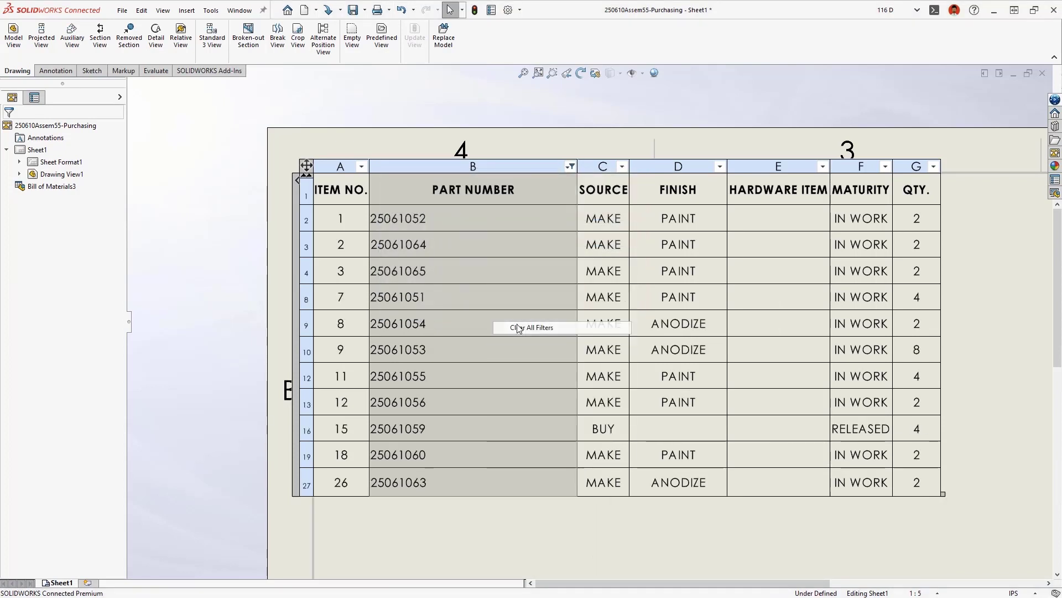
Step: Filter the purchasing bill of materials to BUY in the Source column and Y in the Hardware Item column
key("Escape")
key("space")
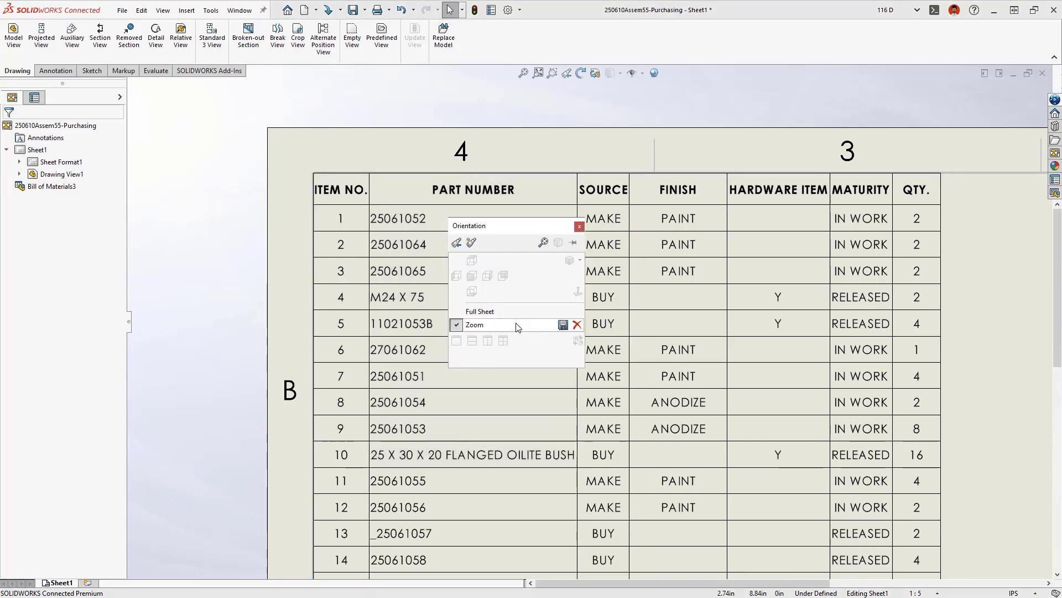
left_click(514, 312)
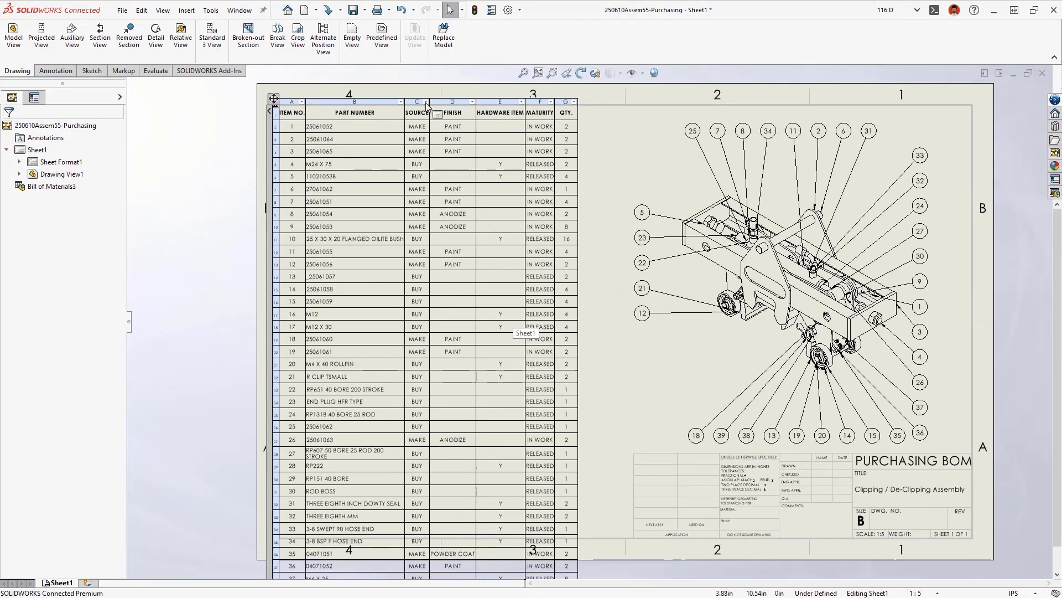
left_click(425, 102)
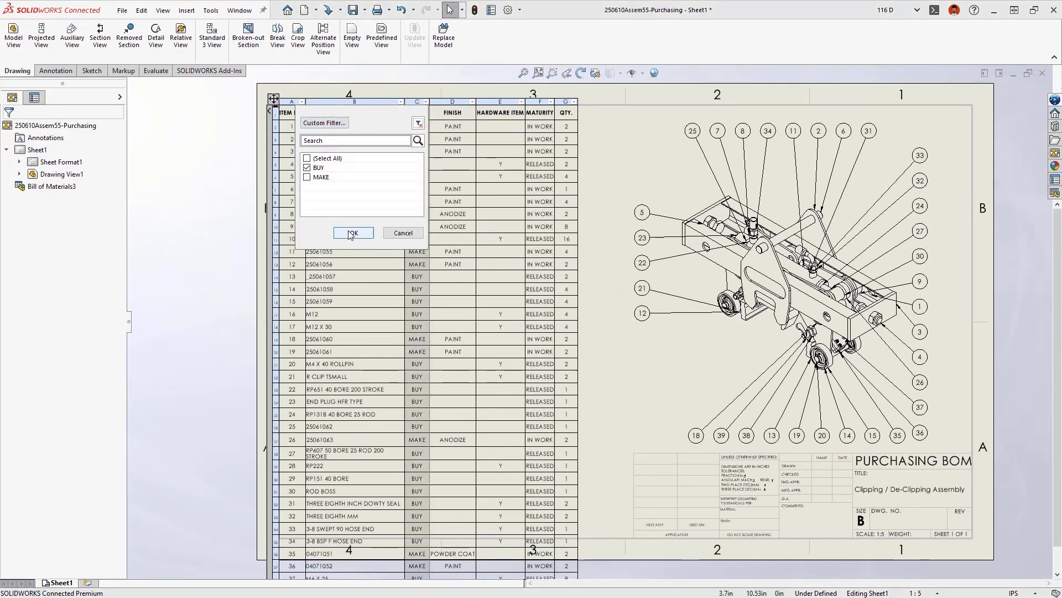
left_click(351, 233)
left_click(521, 102)
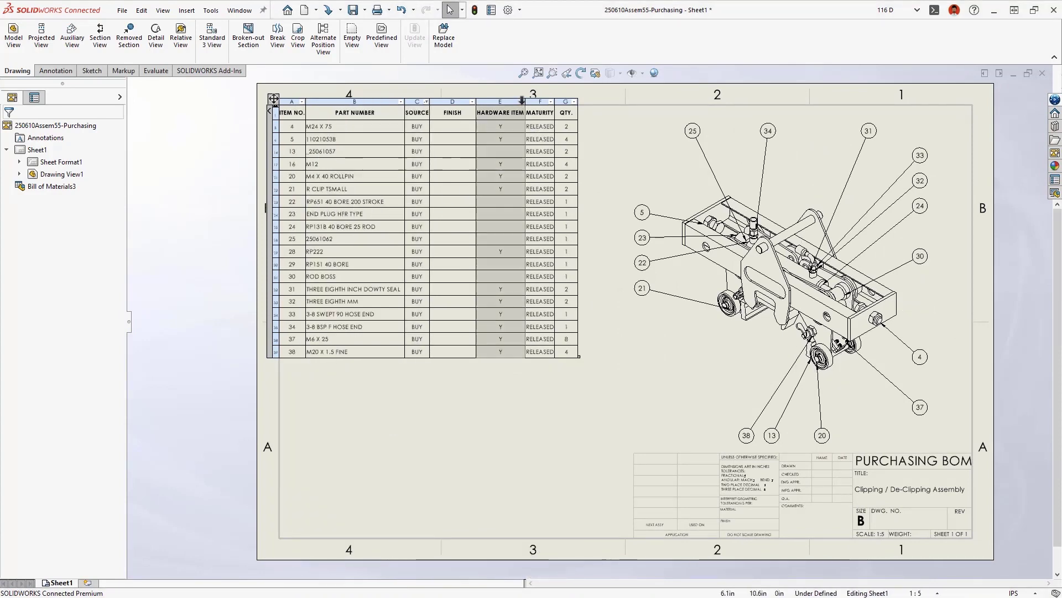
left_click(448, 232)
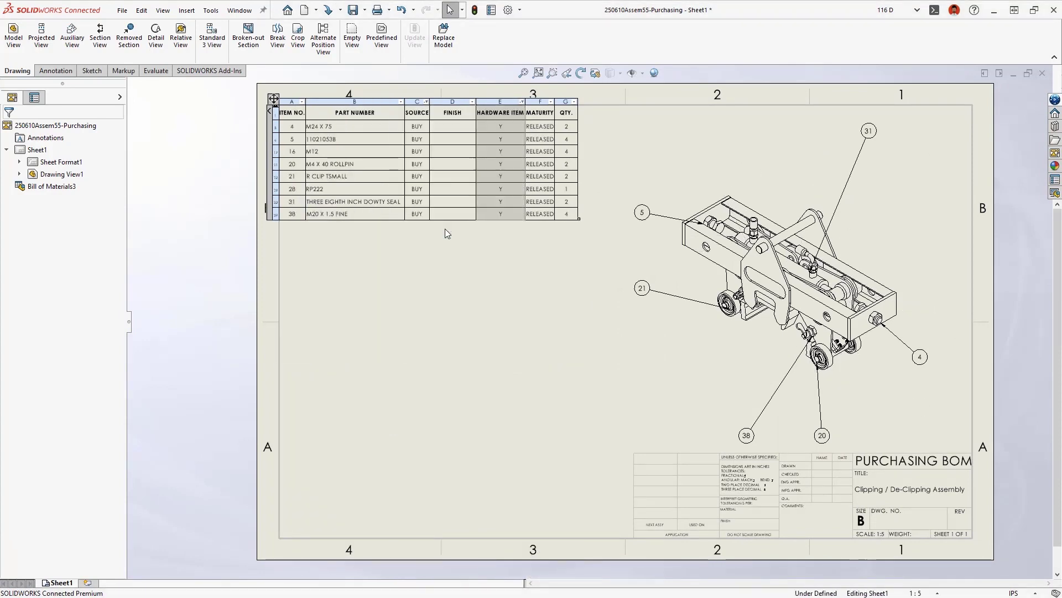
Step: Hide the Finish column of the filtered bill of materials
right_click(454, 103)
mouse_move(488, 191)
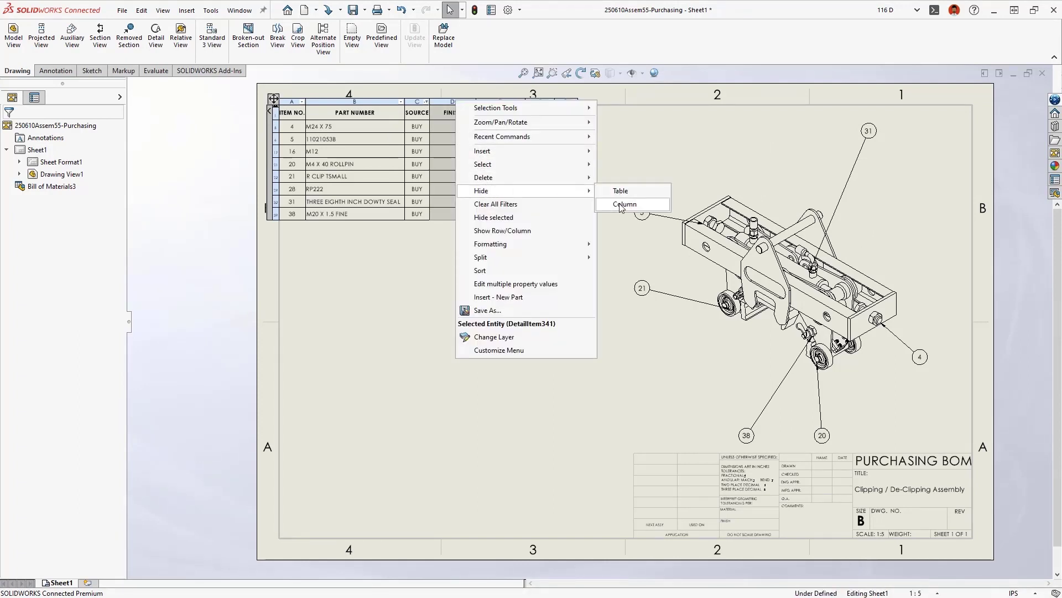
left_click(622, 204)
left_click(517, 263)
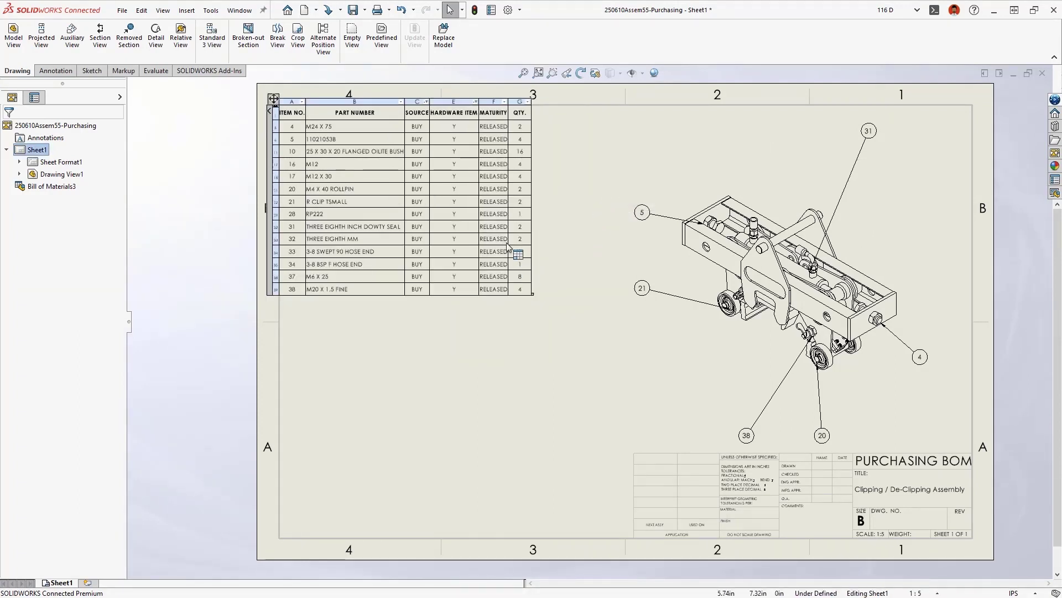
Step: Save the filtered table as a CSV file named Purchasing BOM in the tmp folder
right_click(507, 245)
left_click(522, 465)
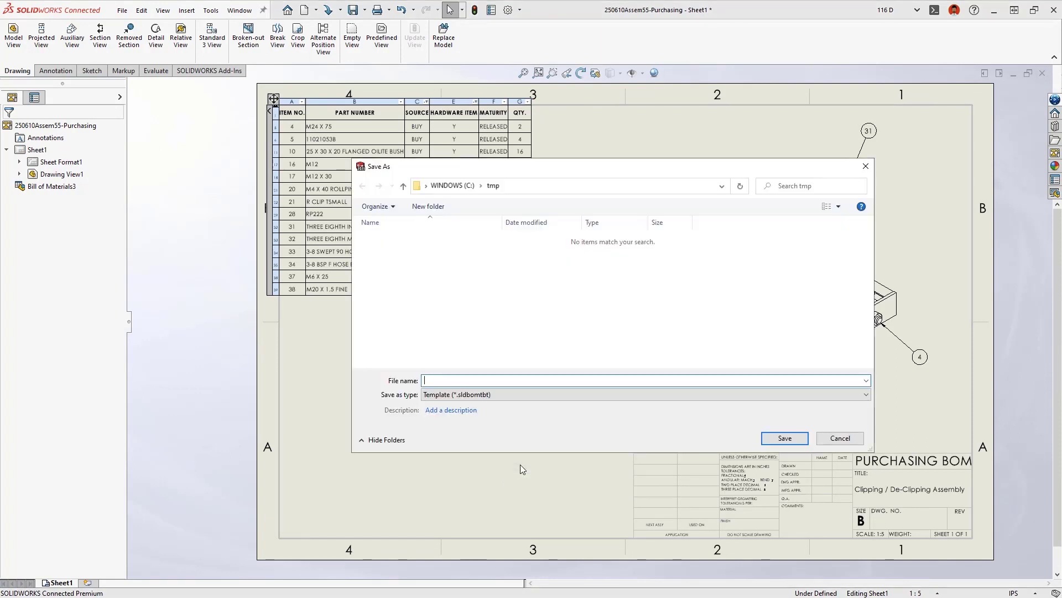
left_click(503, 394)
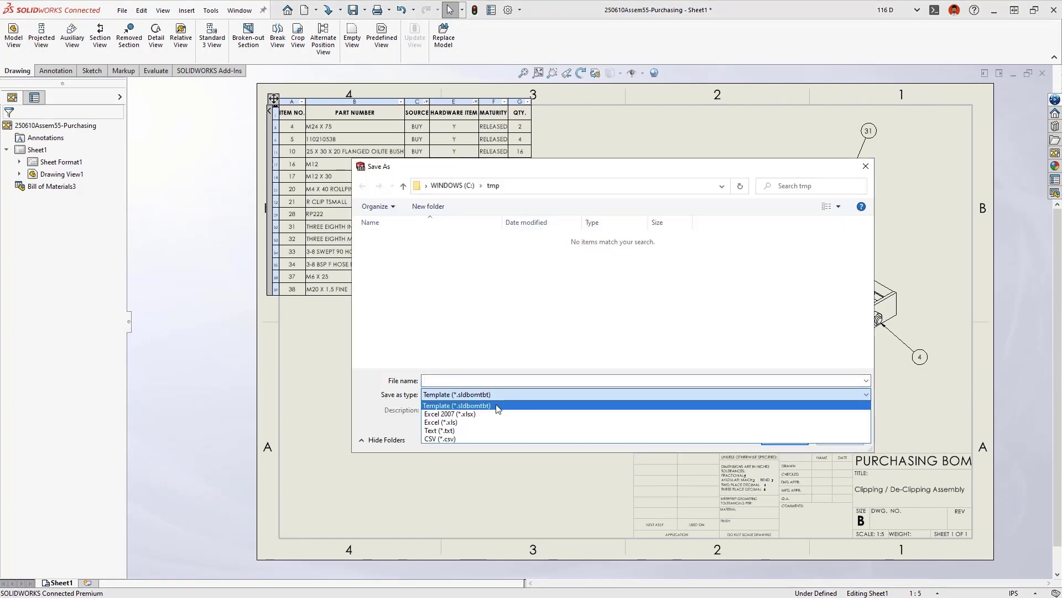
left_click(492, 438)
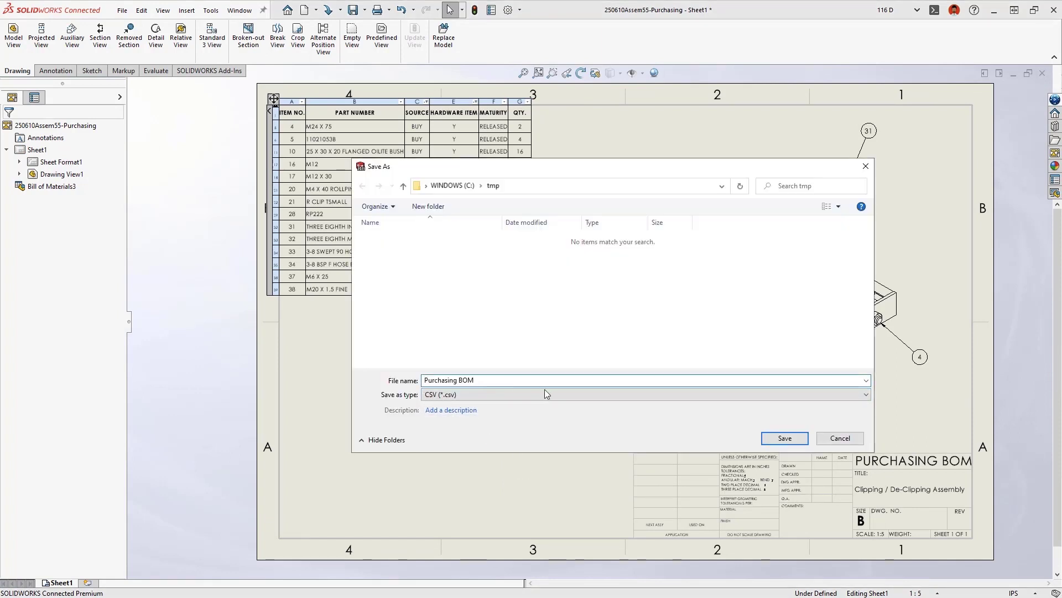
left_click(775, 438)
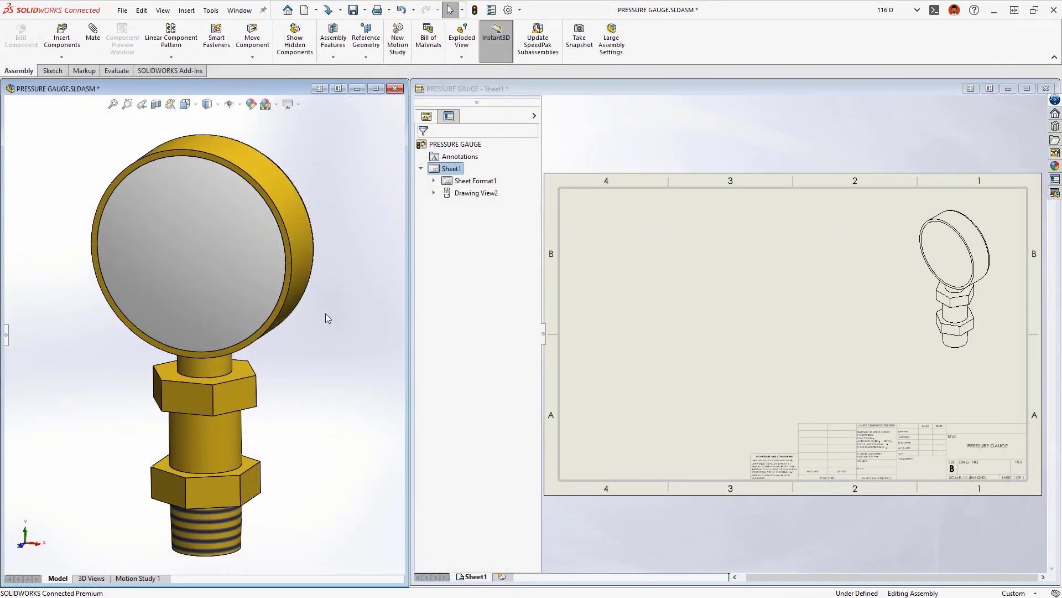
Step: Make the pressure gauge's front lens transparent and enable see-through transparent components for its isometric drawing view
left_click(262, 291)
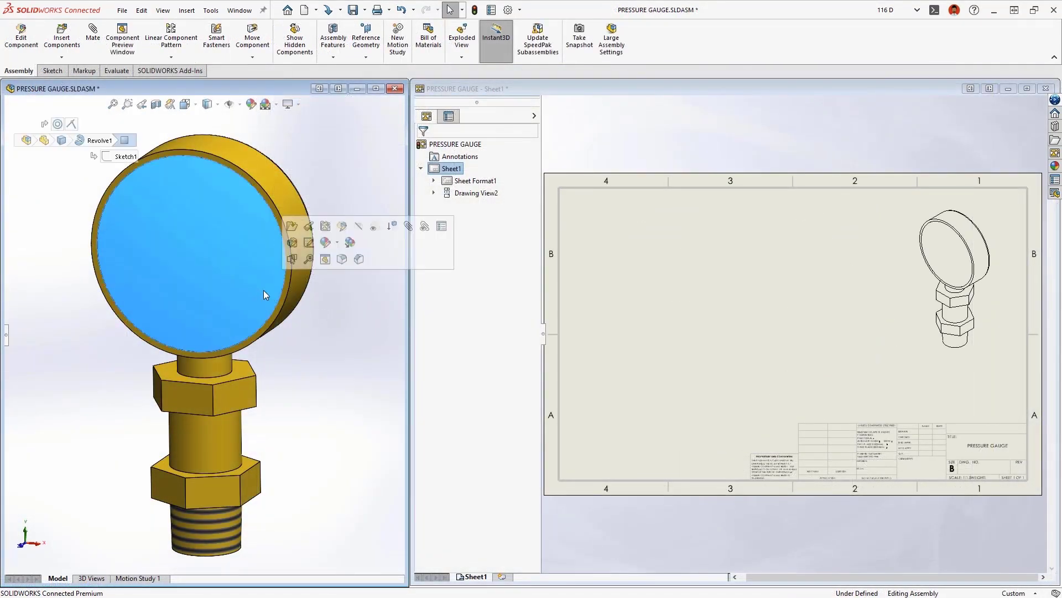
left_click(371, 232)
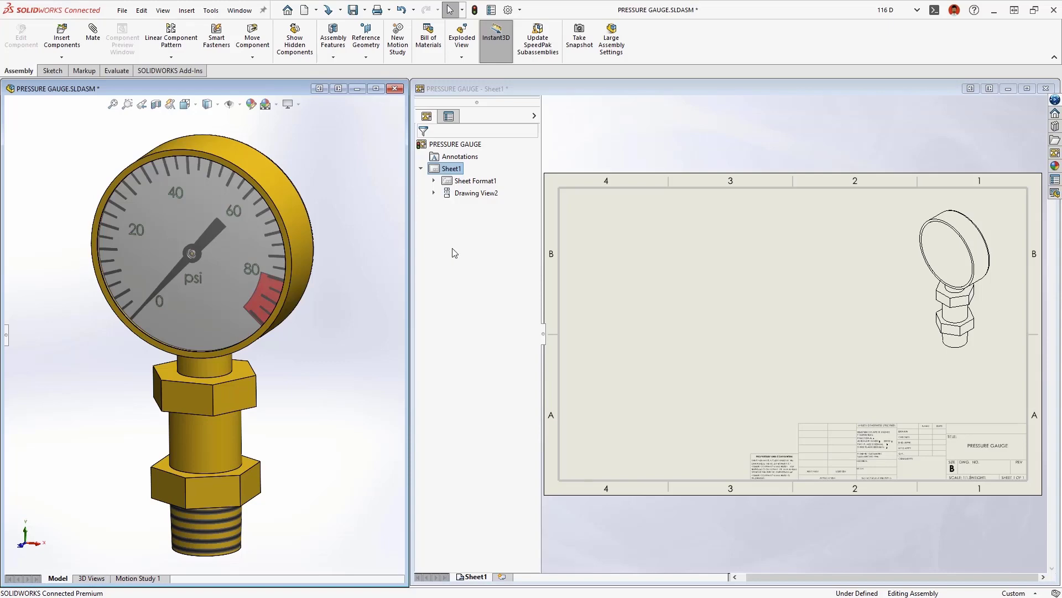
left_click(909, 281)
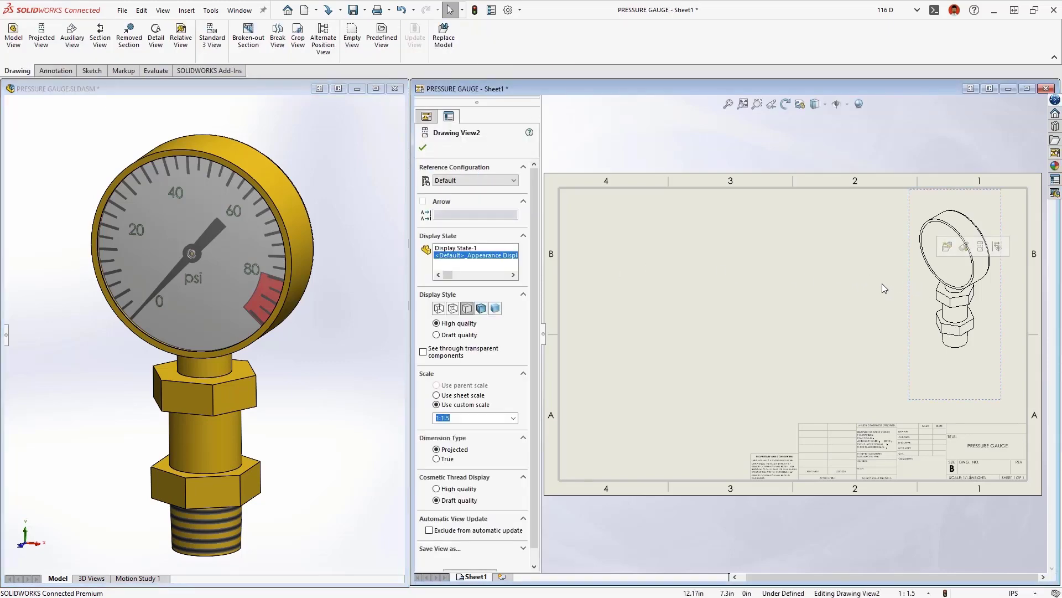
left_click(423, 352)
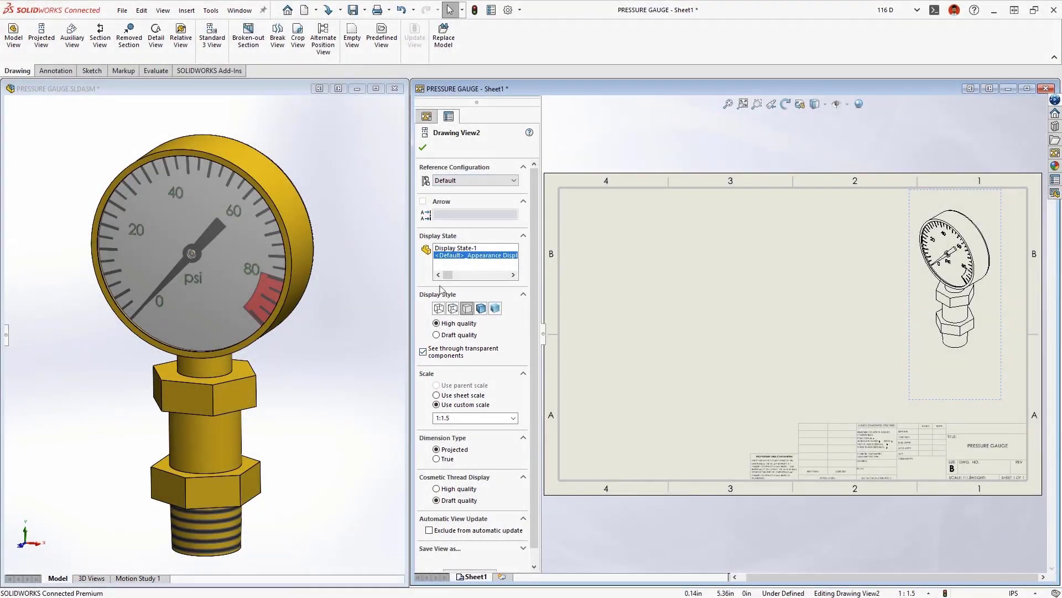
Step: Enable See through transparent components in HLR/HLV in the drawing's Detailing document properties
left_click(508, 9)
left_click(377, 102)
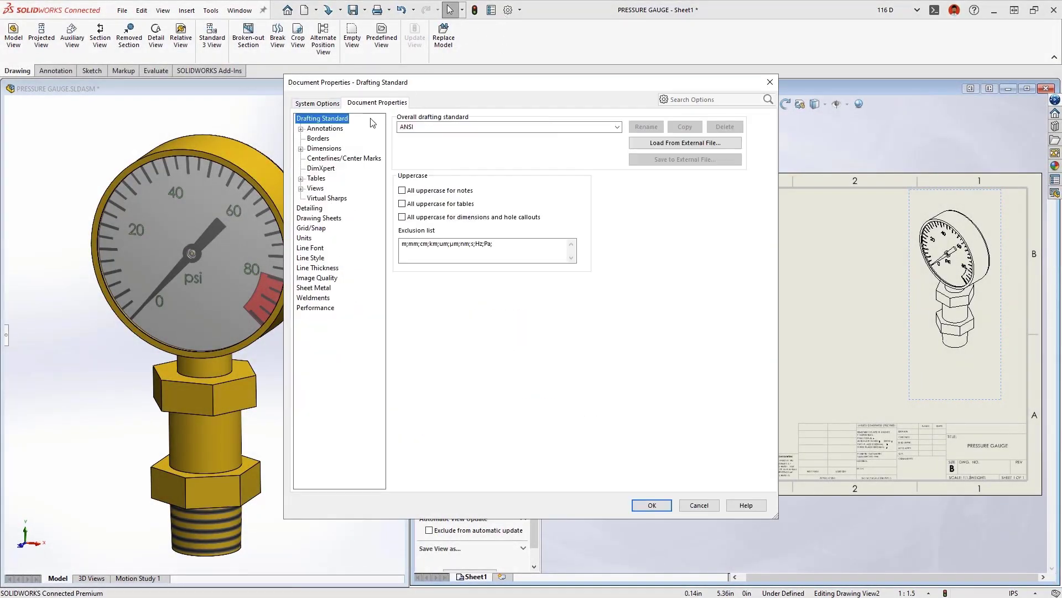
left_click(309, 208)
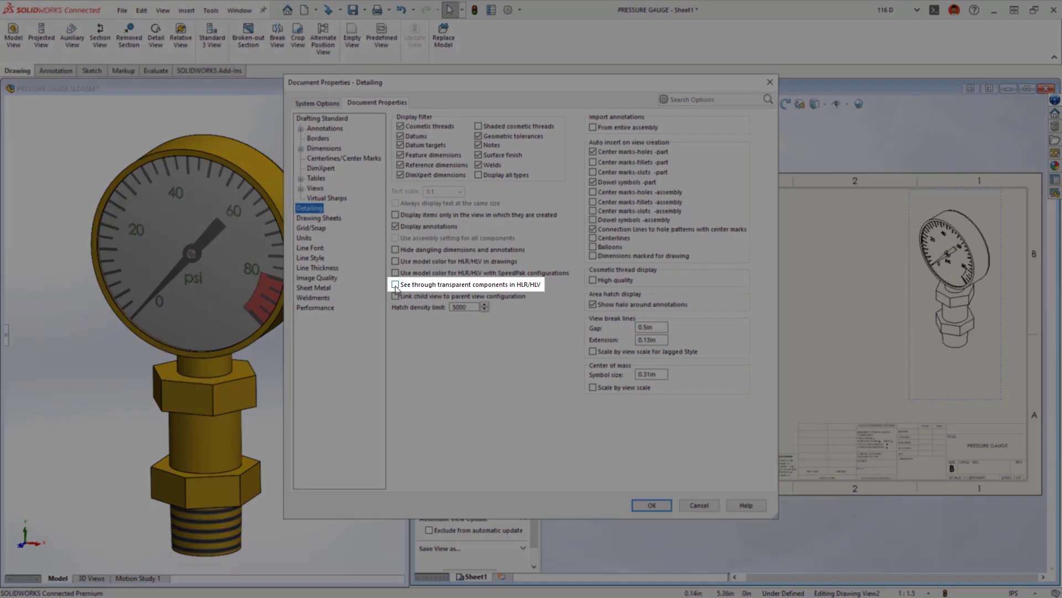
left_click(395, 285)
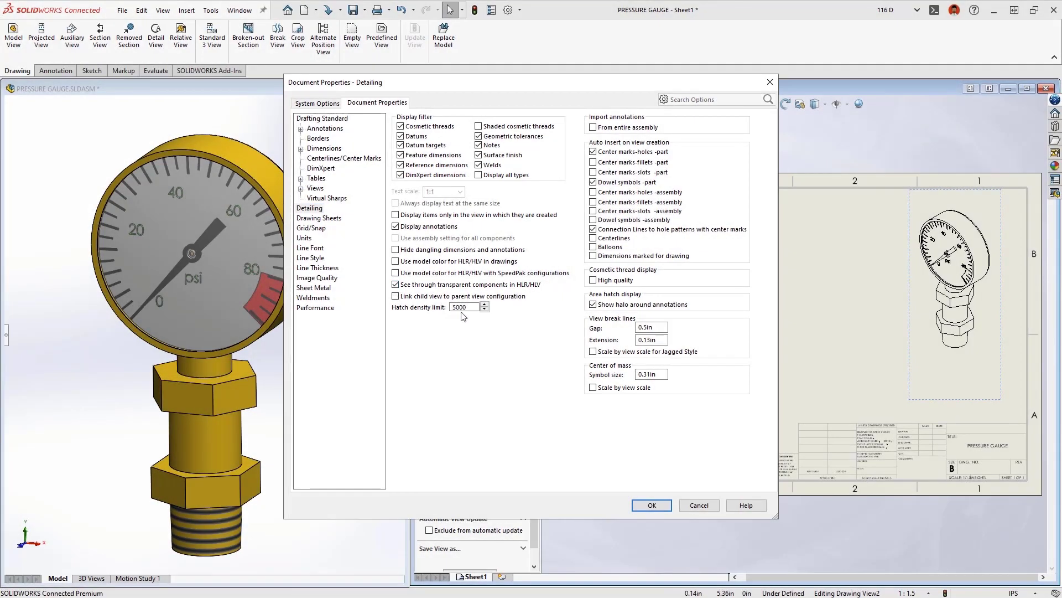
left_click(651, 505)
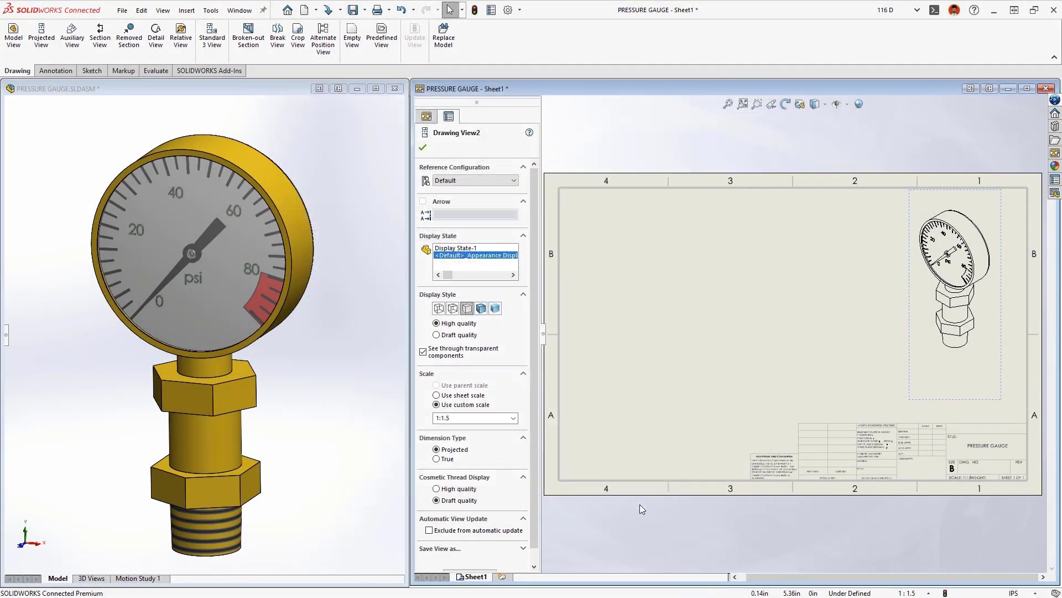
Step: Place a front view of the pressure gauge with a projected top view above it, and maximize the drawing window
left_click(1053, 157)
left_click_drag(882, 260, 653, 374)
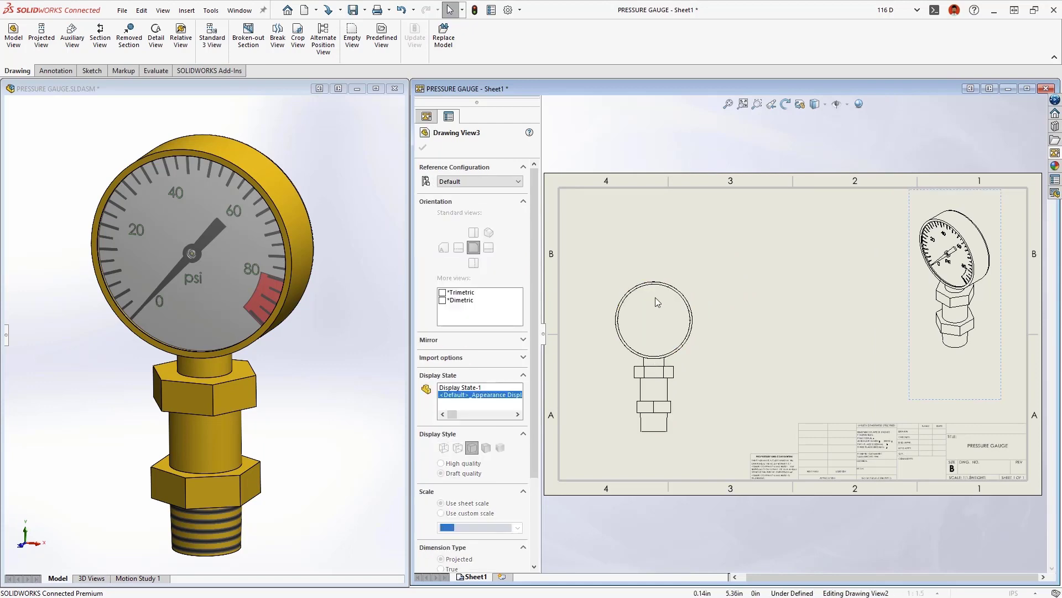
left_click(657, 228)
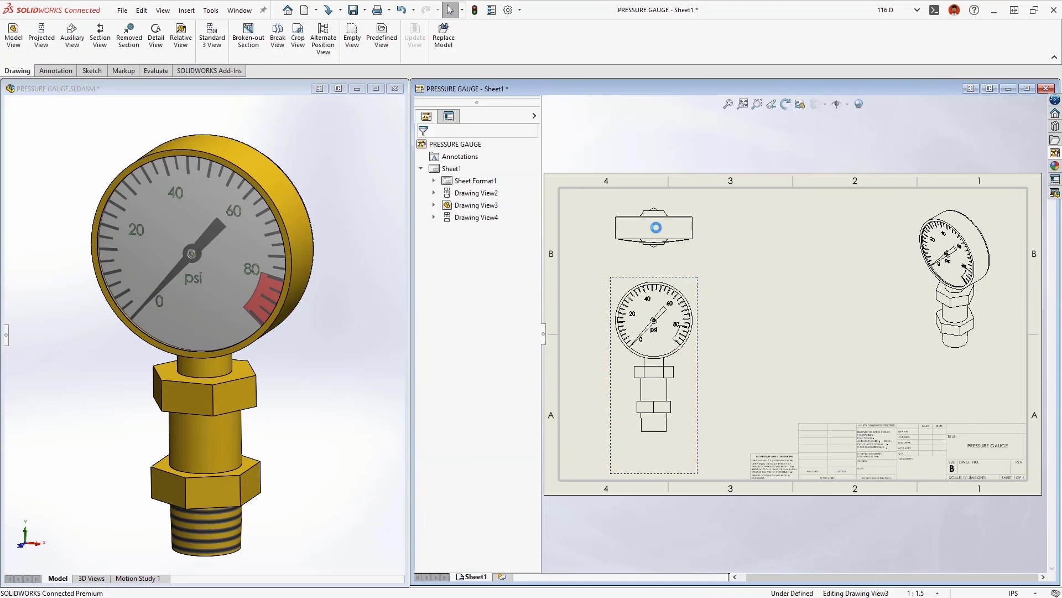
double_click(792, 90)
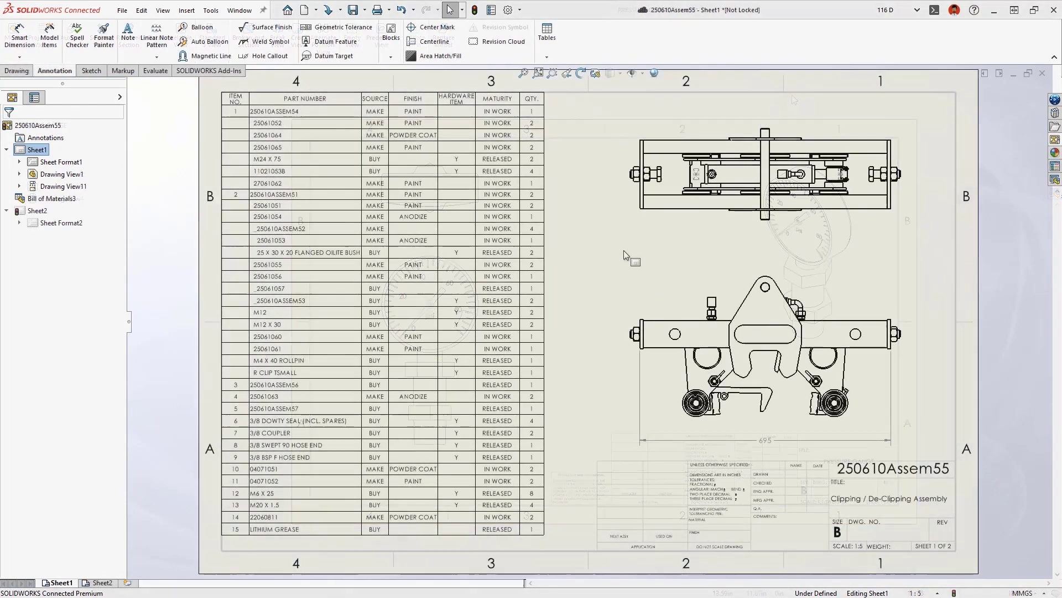
Step: Attach a balloon to the attachment plate's sloped upper edge in the front view of the clipping assembly drawing
right_click_drag(624, 250, 626, 293)
left_click(745, 299)
left_click(644, 258)
key("Escape")
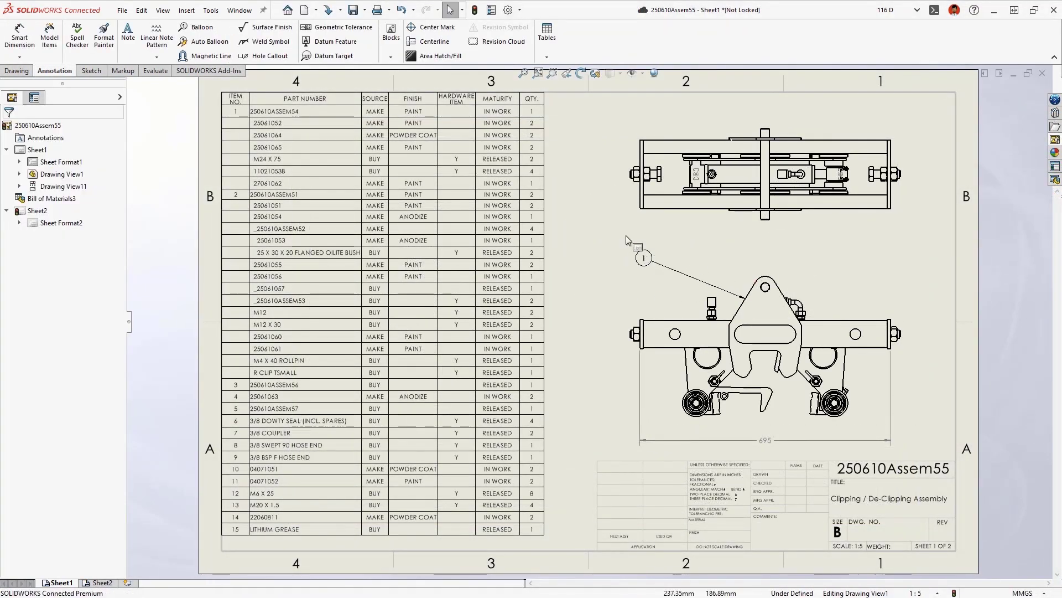
Step: Set the Finish of part 25061064 in the bill of materials to PAINT
left_click(409, 134)
right_click(408, 135)
left_click(423, 277)
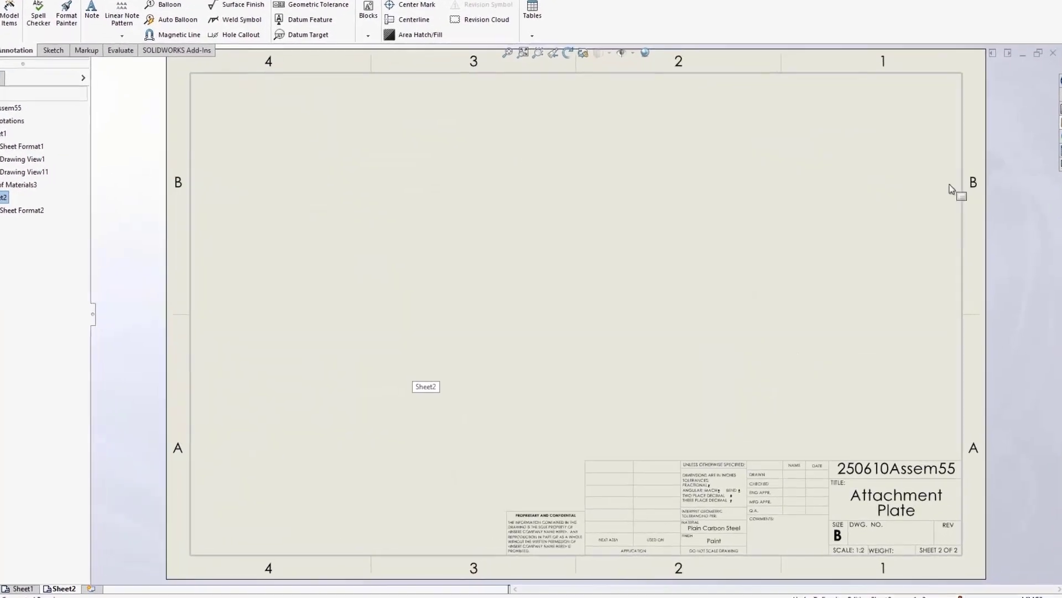
Step: Place the annotated front view of part 25061064 on Sheet2 with its projected right view beside it
left_click(1057, 135)
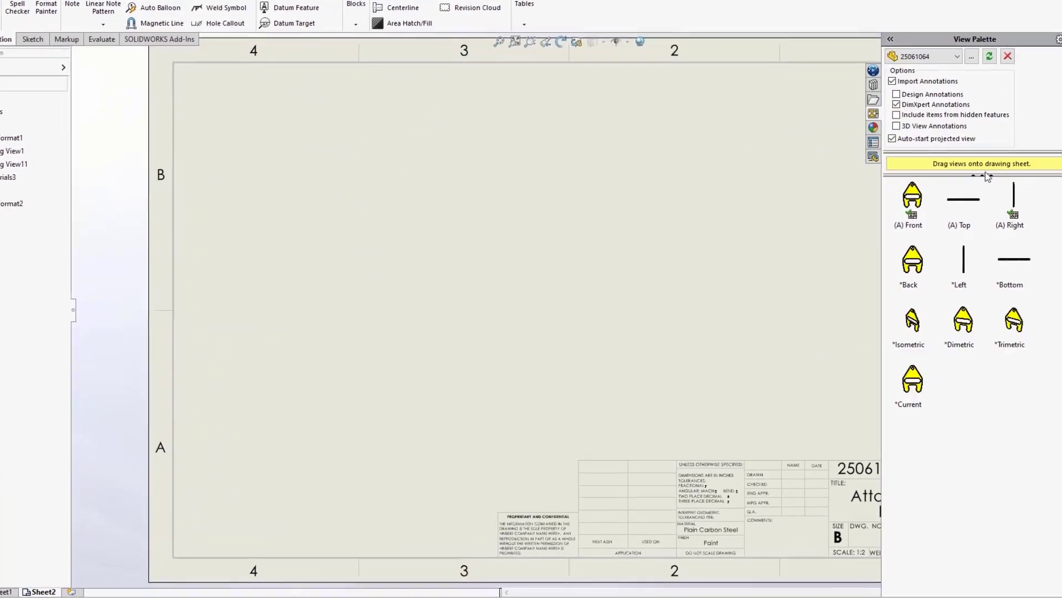
left_click_drag(911, 208, 374, 292)
left_click(746, 287)
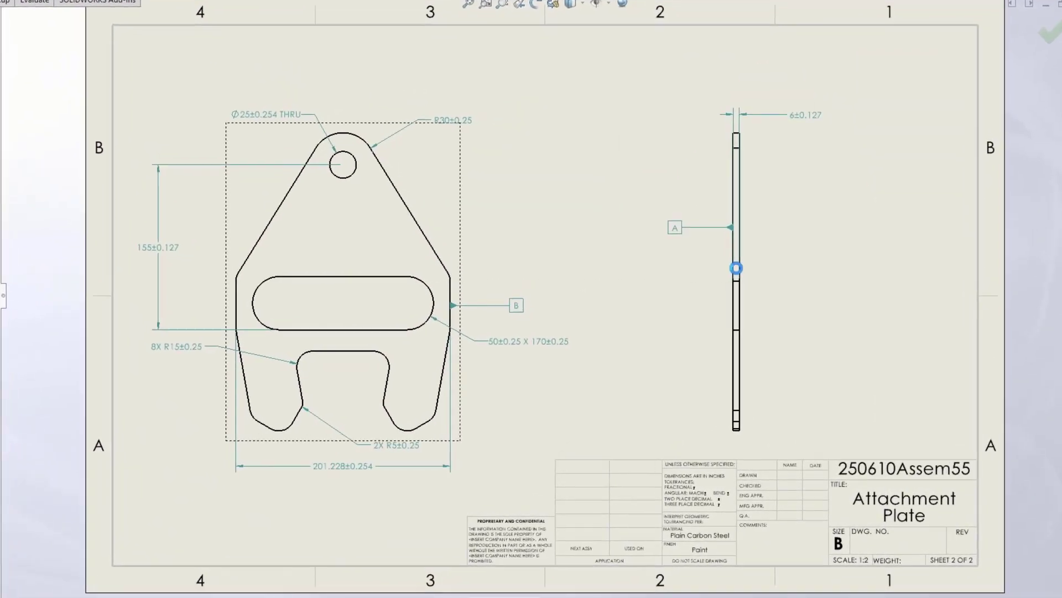
Step: Attach a geometric tolerance frame to the attachment plate's slot with the position characteristic and a .05 tolerance
right_click_drag(426, 284, 473, 252)
left_click(508, 183)
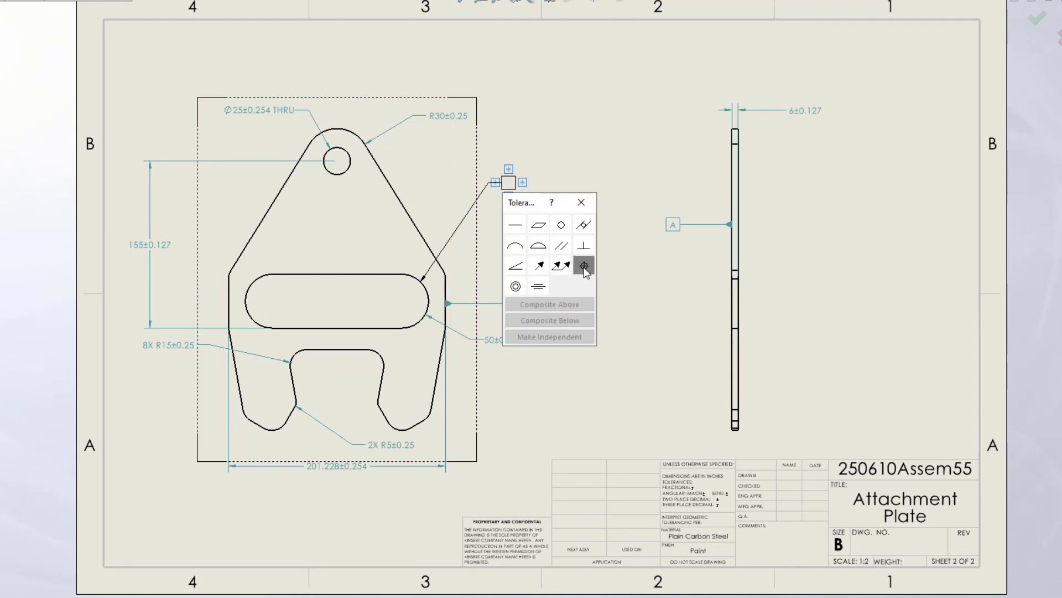
left_click(586, 266)
type(".05")
Step: Add the maximum material condition and a 0.01 maximum tolerance to the position frame, and finish it with a datum reference
left_click(622, 282)
left_click(556, 268)
left_click(623, 226)
left_click(536, 225)
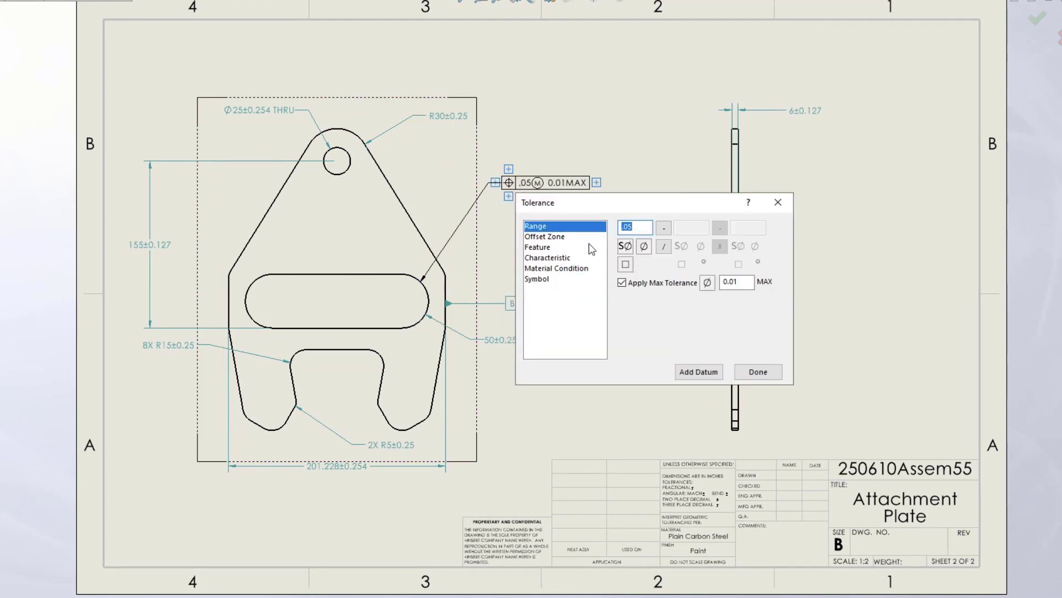
left_click(686, 369)
left_click(649, 334)
key("Return")
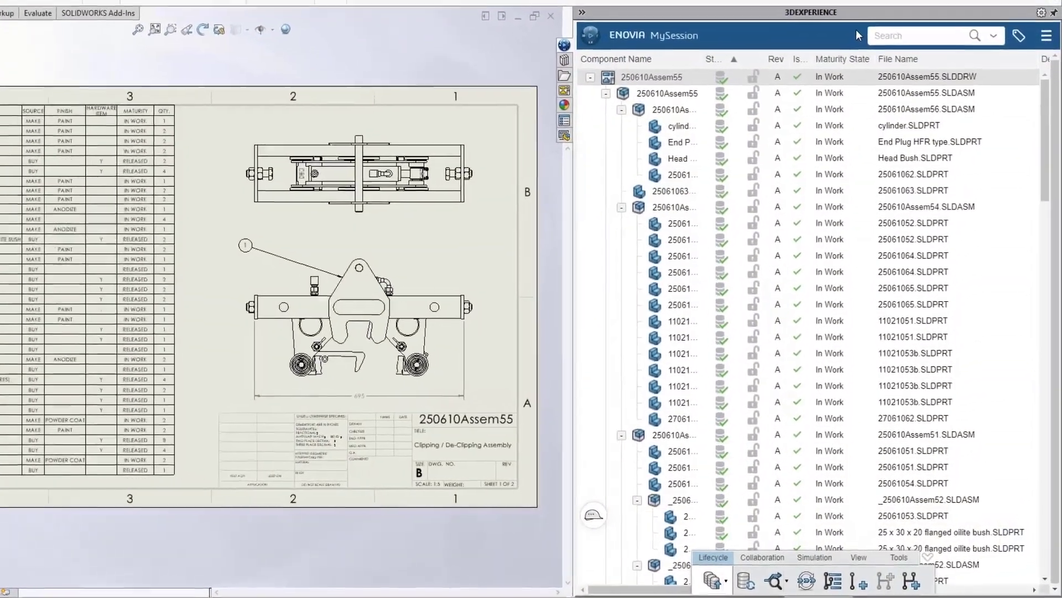
Step: Freeze the maturity of drawing 250610Assem55 in MySession and show its information page
left_click(806, 581)
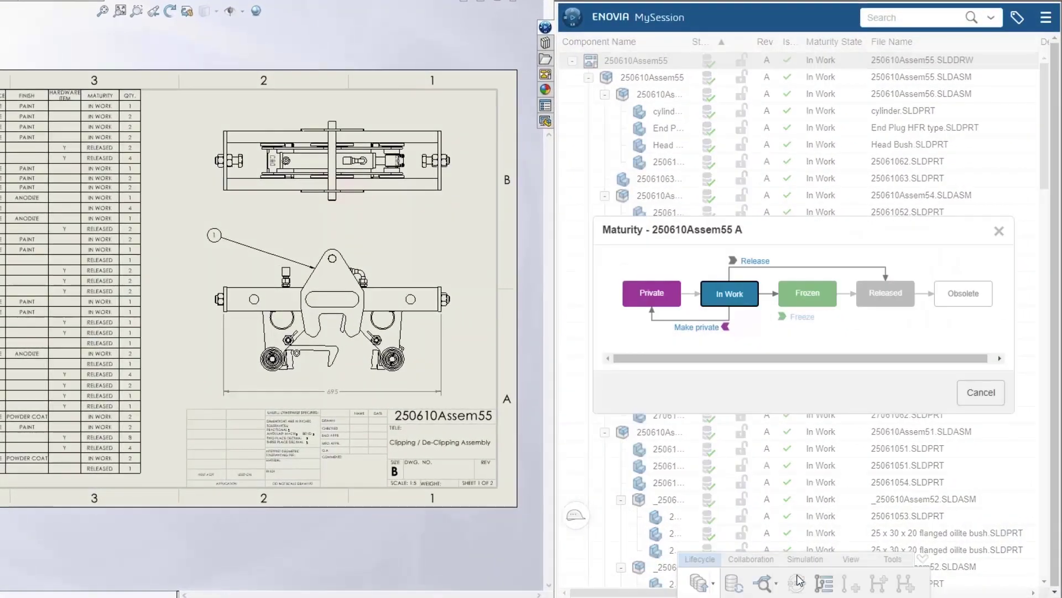
left_click(806, 318)
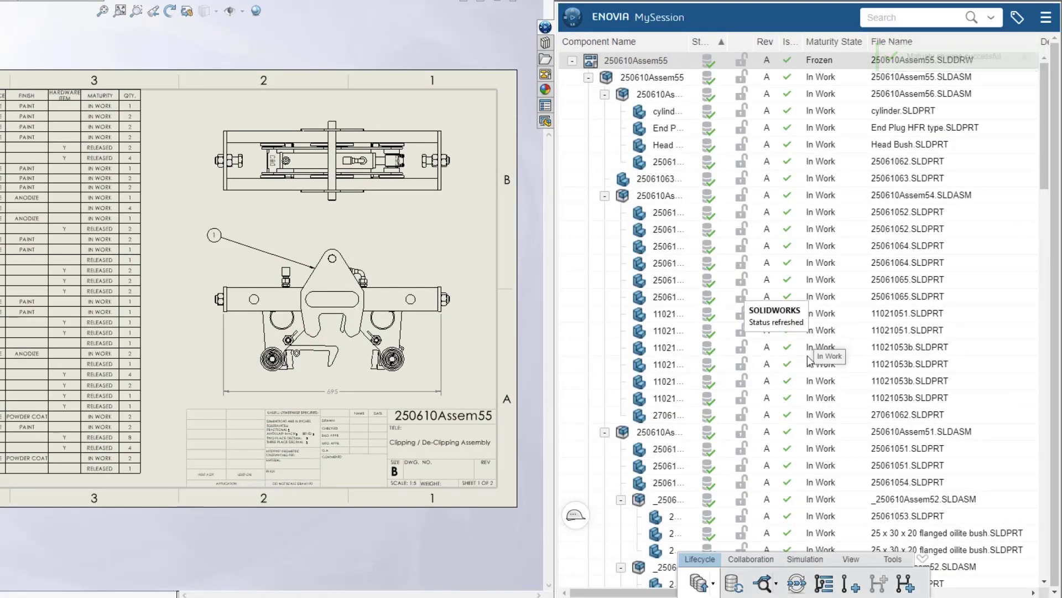
left_click(851, 559)
left_click(870, 584)
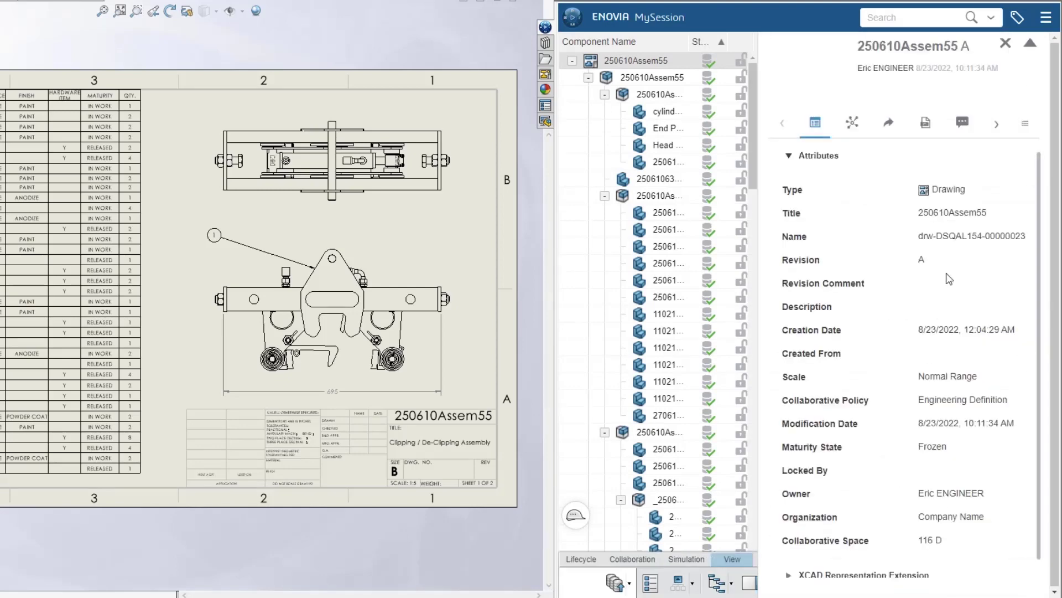
Step: Reply "Done!" to the manager's comment about preparing the drawing for release
left_click(964, 125)
left_click(826, 223)
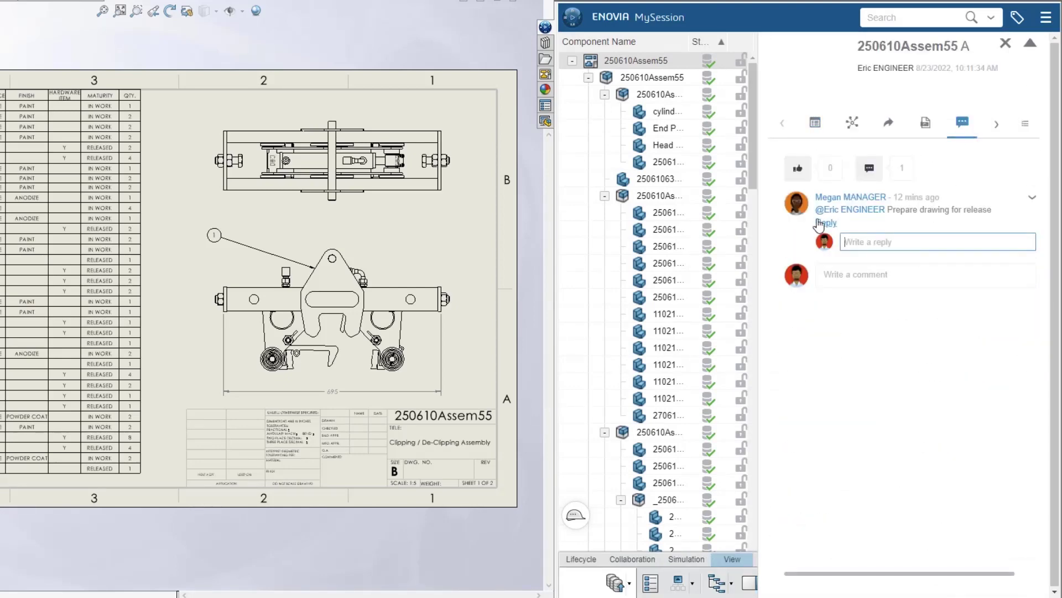
type("Done!")
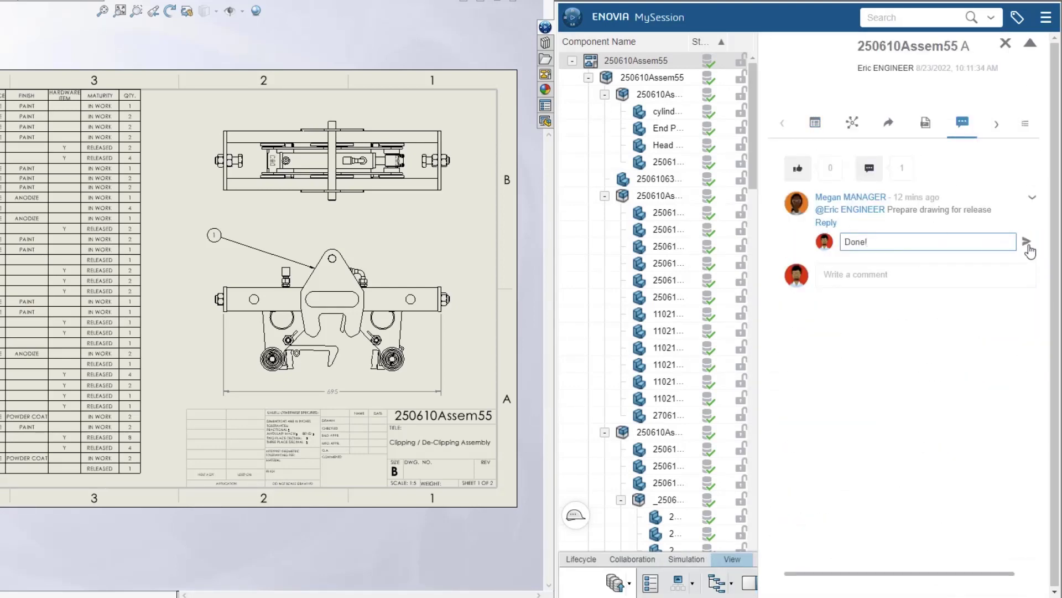
left_click(1026, 242)
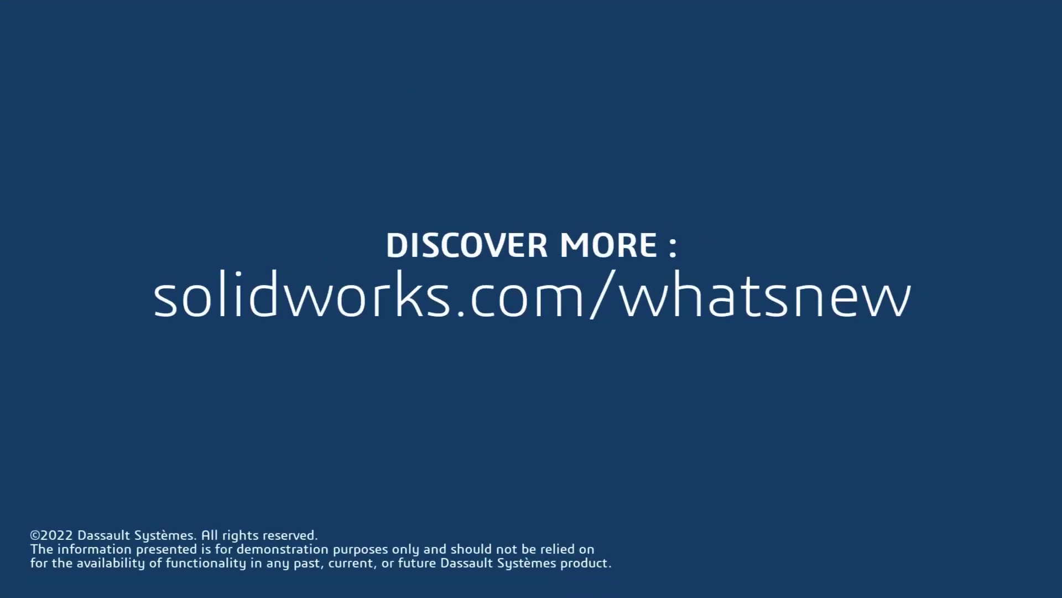